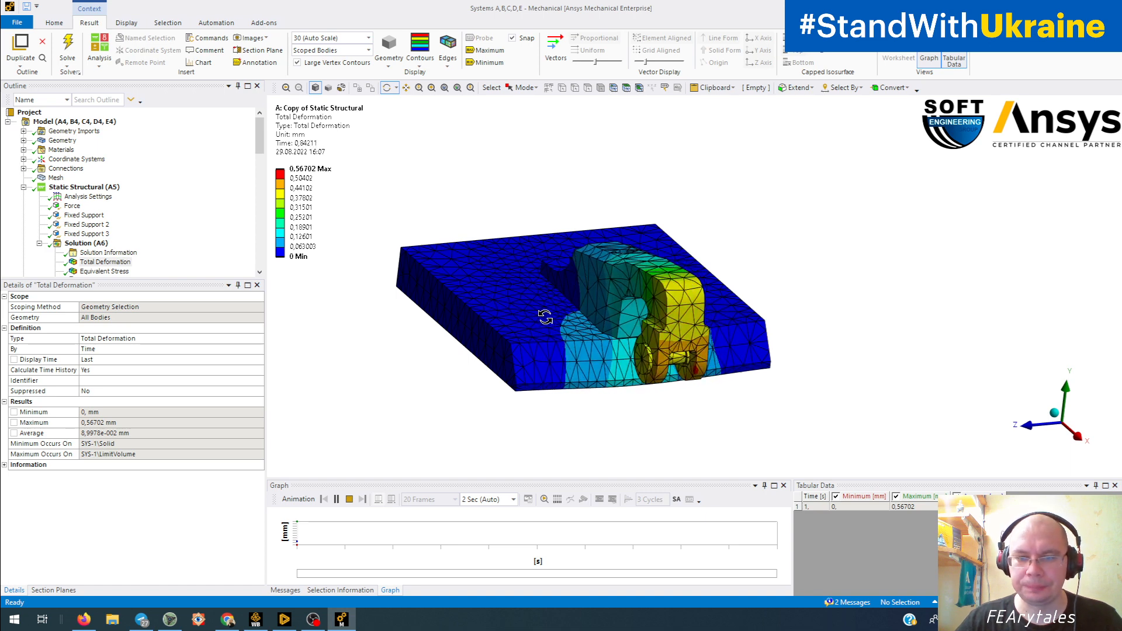
Display all six contact regions under Connections together to review the bonded bodies
{"action": "mouse_move", "coordinate": [545, 316]}
{"action": "left_mouse_down"}
{"action": "mouse_move", "coordinate": [501, 333]}
{"action": "mouse_move", "coordinate": [416, 317]}
{"action": "mouse_move", "coordinate": [345, 338]}
{"action": "mouse_move", "coordinate": [533, 302]}
{"action": "mouse_move", "coordinate": [553, 322]}
{"action": "left_mouse_up"}
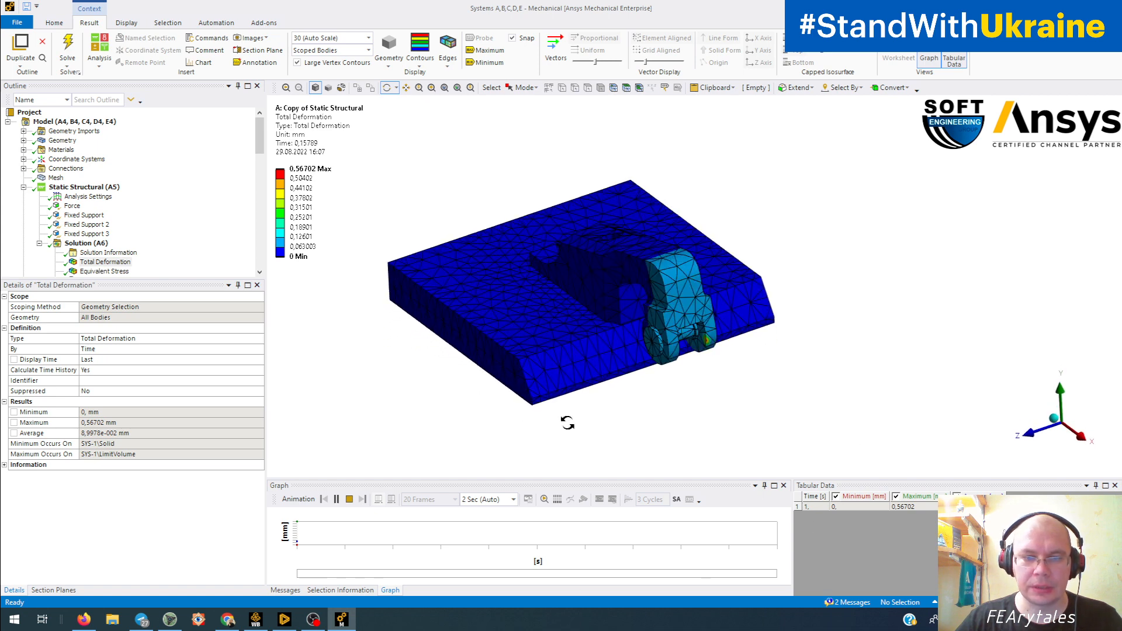
{"action": "left_click_drag", "start_coordinate": [567, 423], "coordinate": [667, 433]}
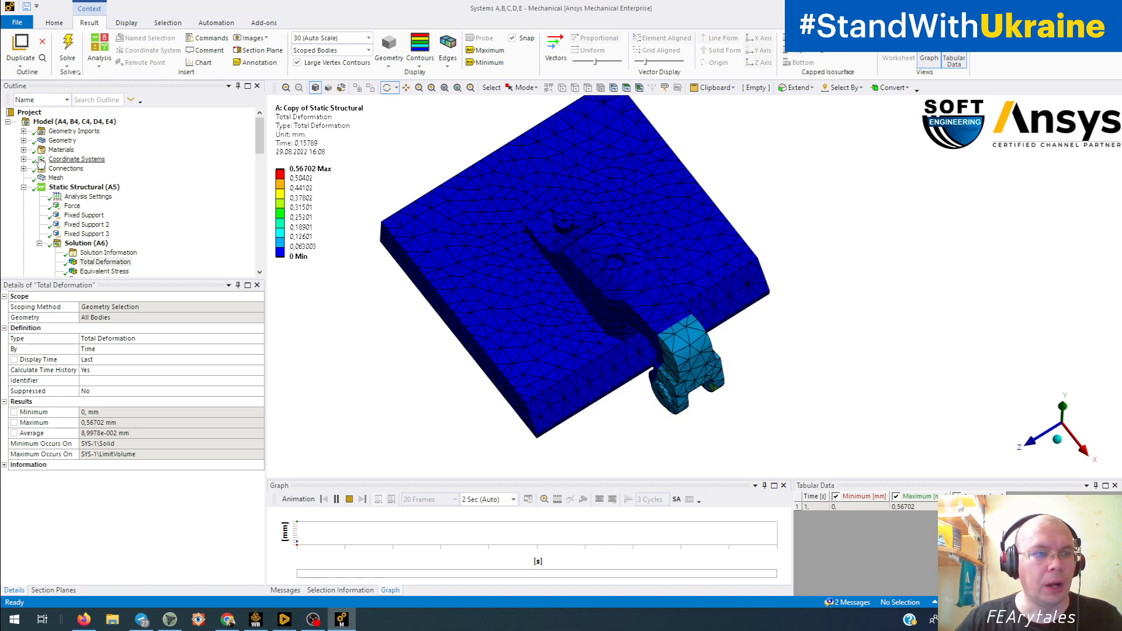
{"action": "left_click", "coordinate": [23, 169]}
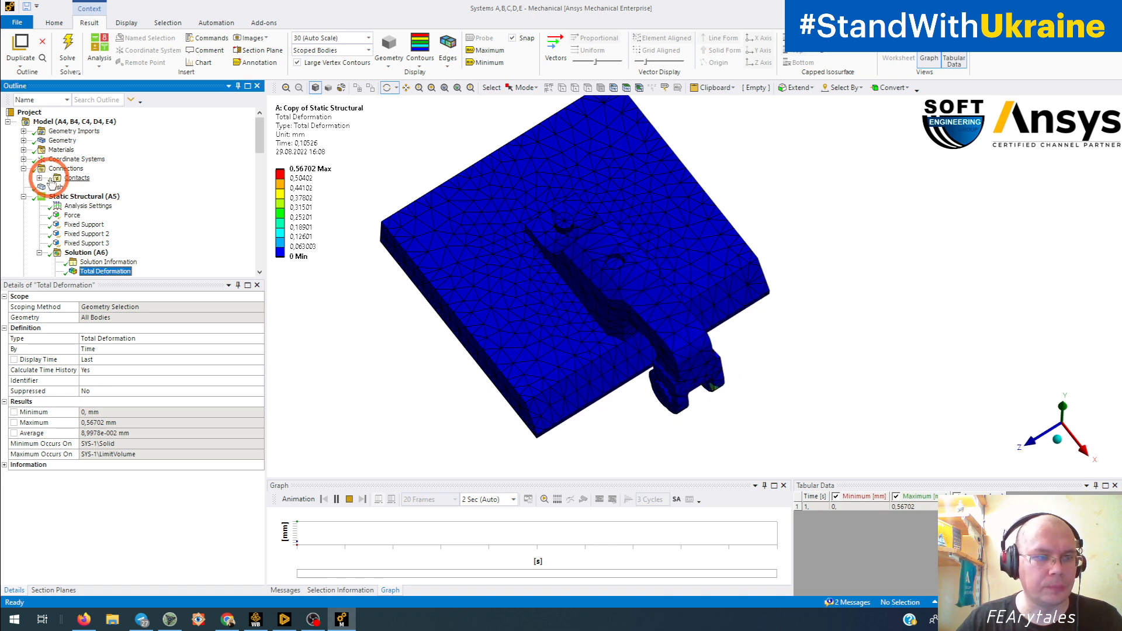
{"action": "left_click", "coordinate": [39, 178]}
{"action": "left_click", "coordinate": [87, 187]}
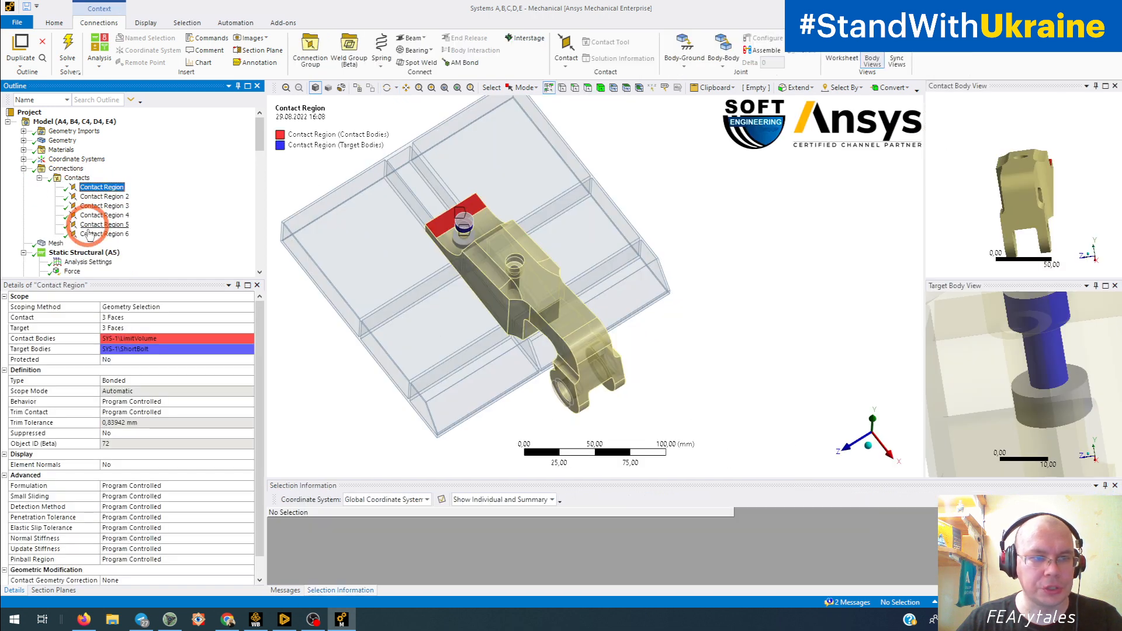
{"action": "left_click", "coordinate": [102, 233], "text": "shift"}
{"action": "left_click", "coordinate": [607, 409]}
{"action": "left_click_drag", "start_coordinate": [608, 409], "coordinate": [599, 354]}
{"action": "mouse_move", "coordinate": [599, 354]}
{"action": "middle_mouse_down"}
{"action": "mouse_move", "coordinate": [593, 324]}
{"action": "mouse_move", "coordinate": [589, 386]}
{"action": "mouse_move", "coordinate": [585, 367]}
{"action": "middle_mouse_up"}
Show the mesh, and select all five bodies under Geometry to check their material assignment
{"action": "left_click", "coordinate": [55, 243]}
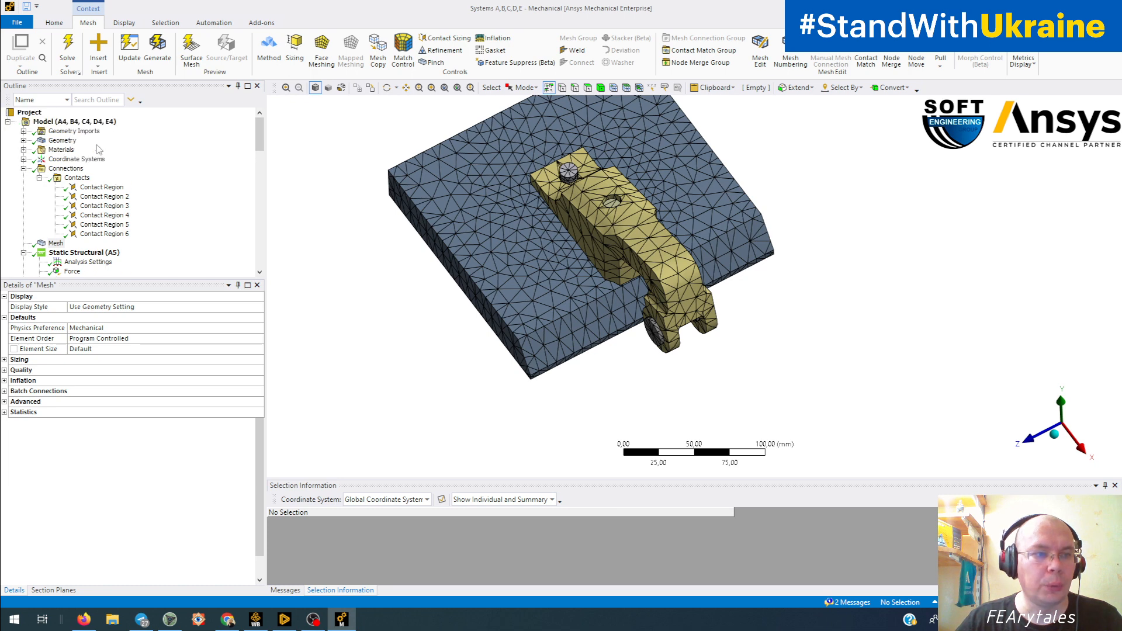
{"action": "left_click", "coordinate": [23, 140]}
{"action": "left_click", "coordinate": [90, 150]}
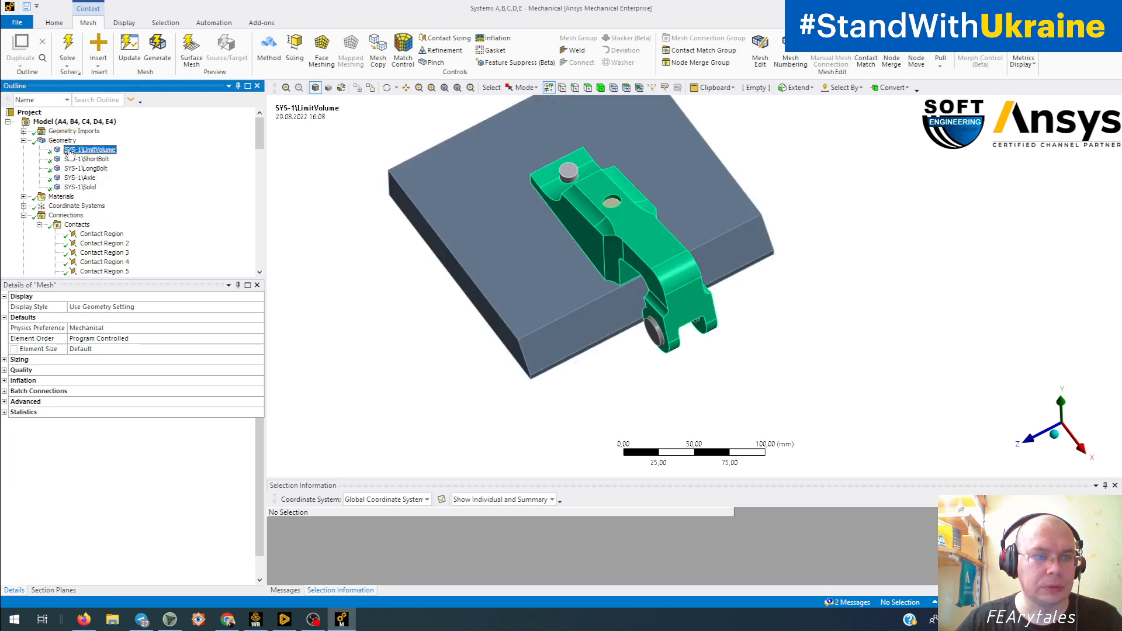
{"action": "left_click", "coordinate": [82, 187], "text": "shift"}
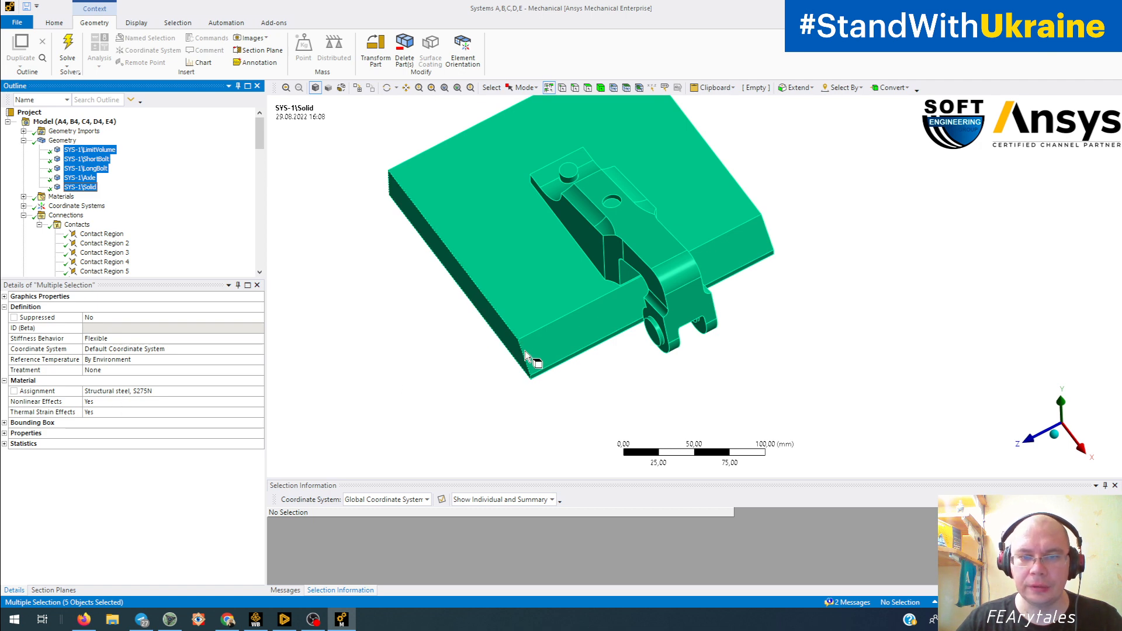
{"action": "middle_click_drag", "start_coordinate": [528, 336], "coordinate": [549, 330]}
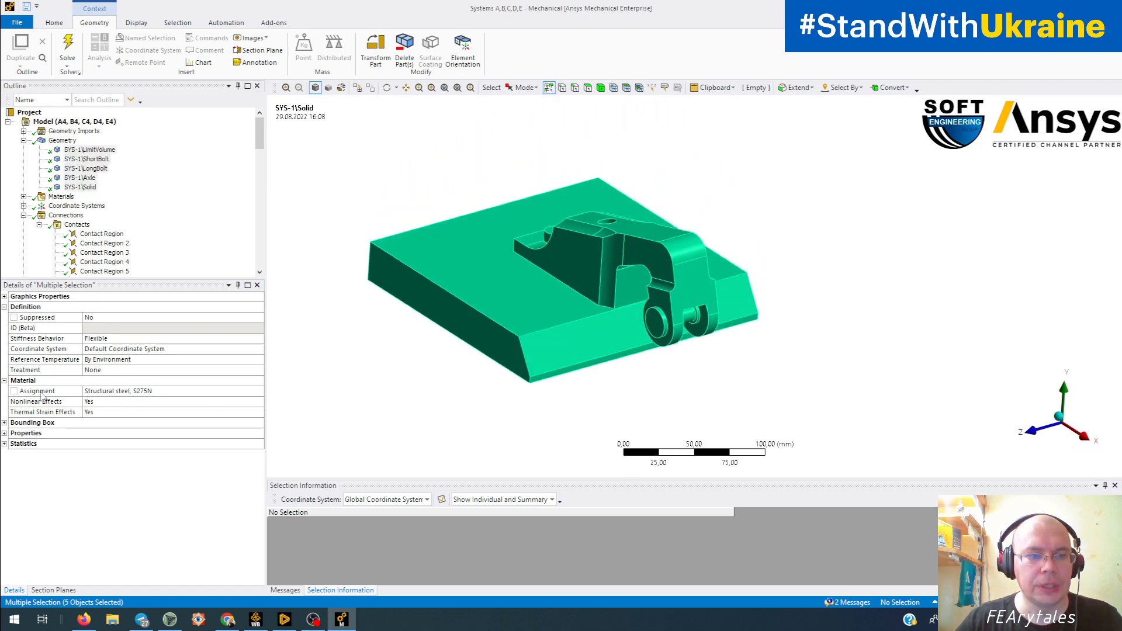
Review the loads and supports of Static Structural (A5), including the Force's scope and components
{"action": "scroll", "coordinate": [111, 222], "scroll_direction": "down", "scroll_amount": 4}
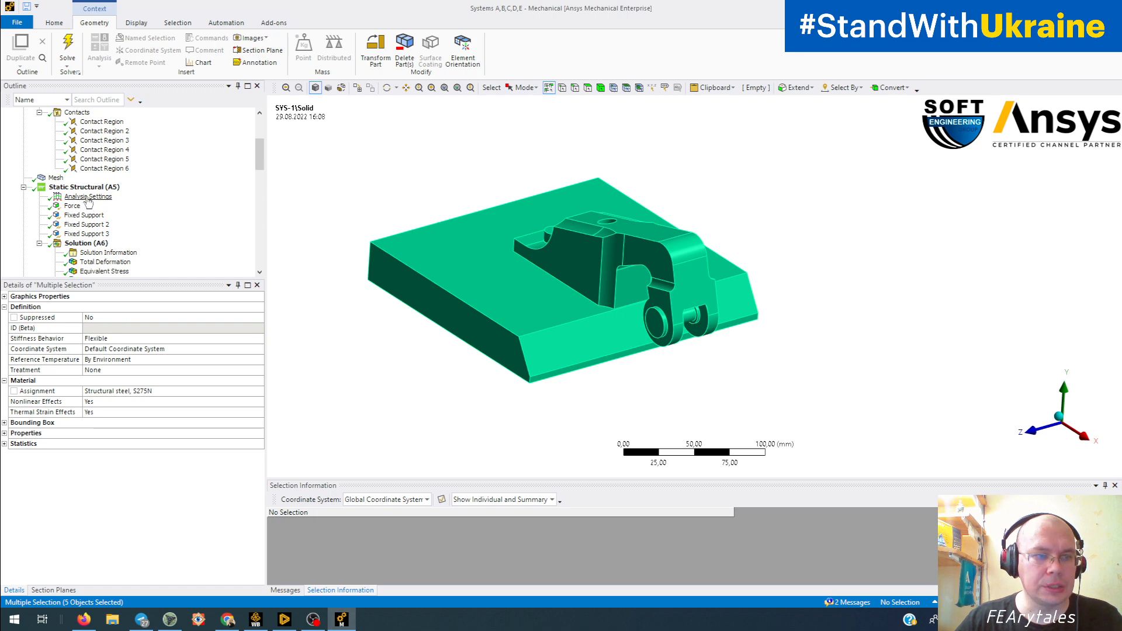
{"action": "left_click", "coordinate": [85, 187]}
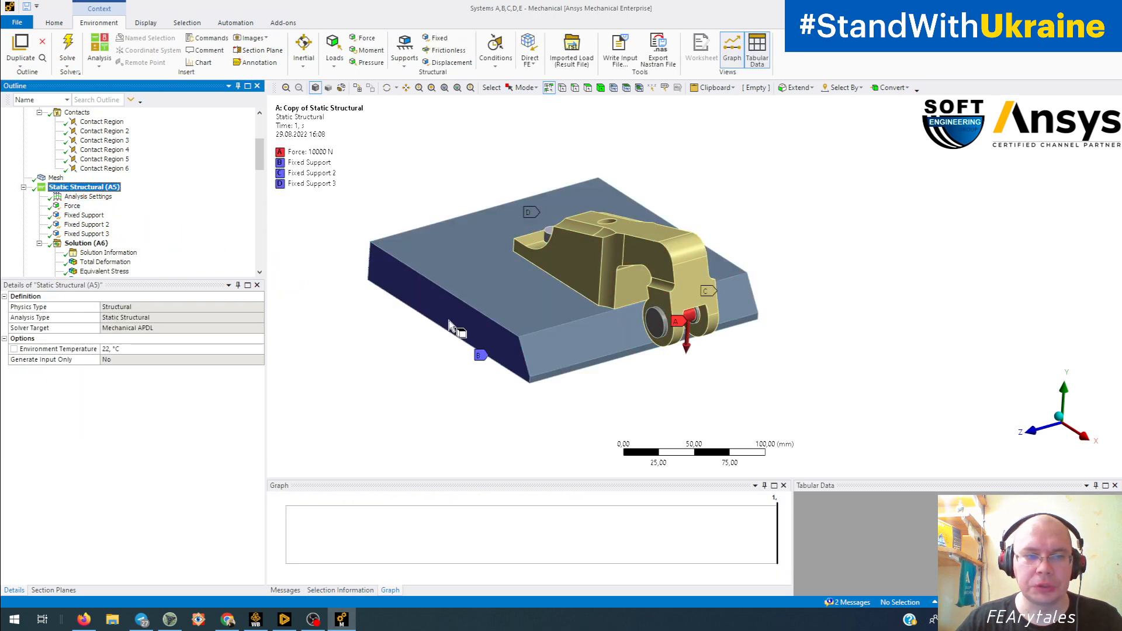
{"action": "middle_click_drag", "start_coordinate": [452, 325], "coordinate": [496, 313]}
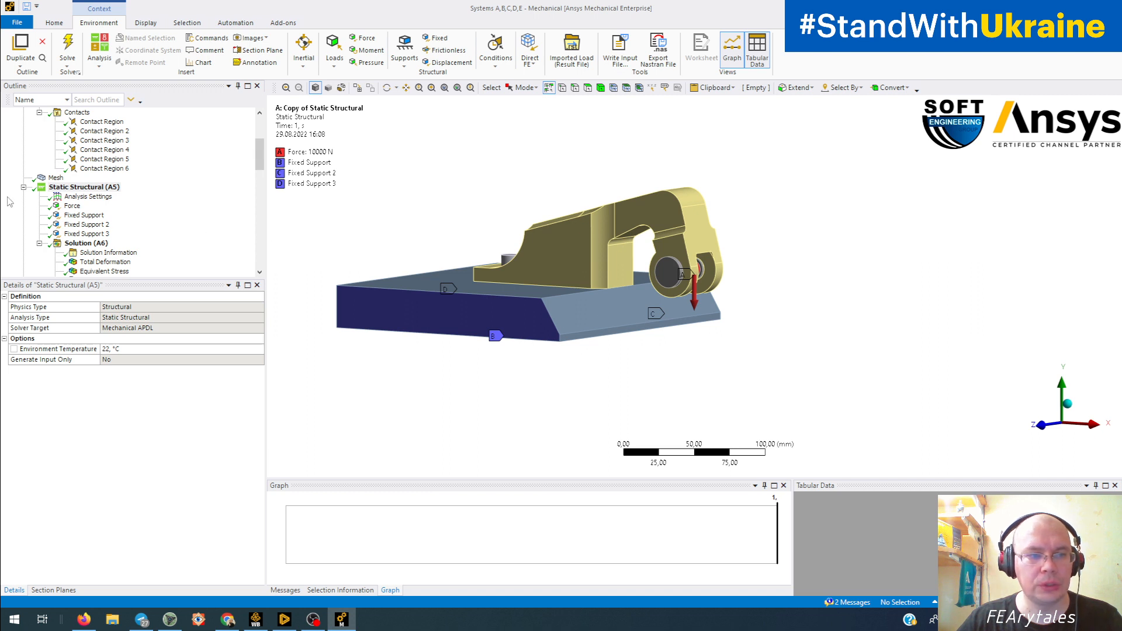
{"action": "left_click", "coordinate": [72, 206]}
{"action": "middle_click_drag", "start_coordinate": [563, 376], "coordinate": [720, 391]}
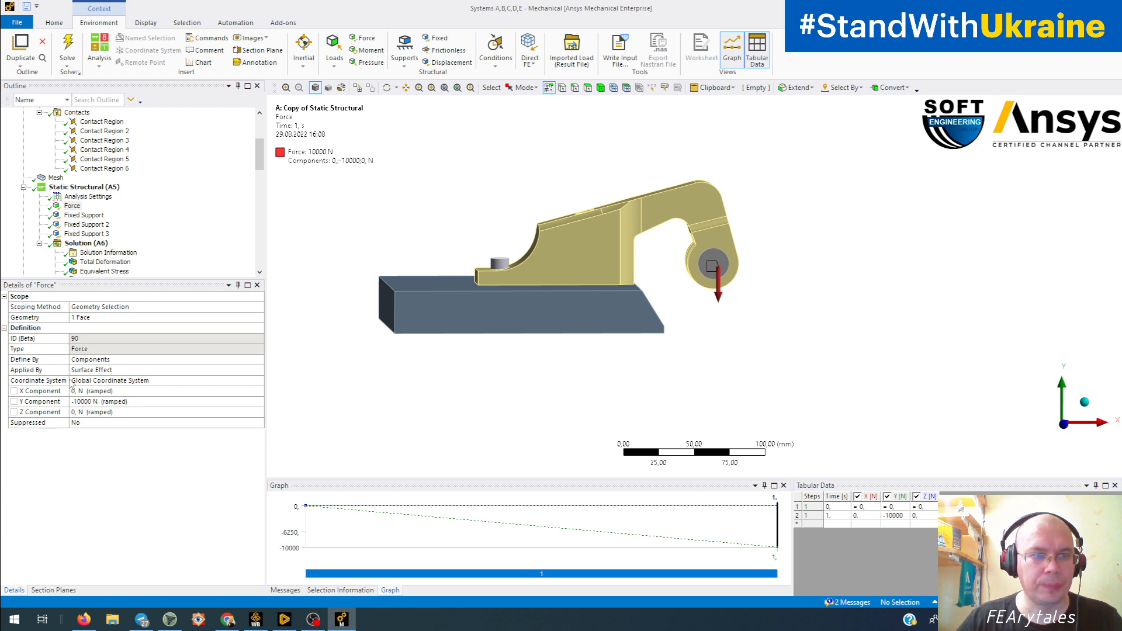
Inspect which side faces of the plate Fixed Support, Fixed Support 2 and Fixed Support 3 constrain
{"action": "left_click", "coordinate": [77, 215]}
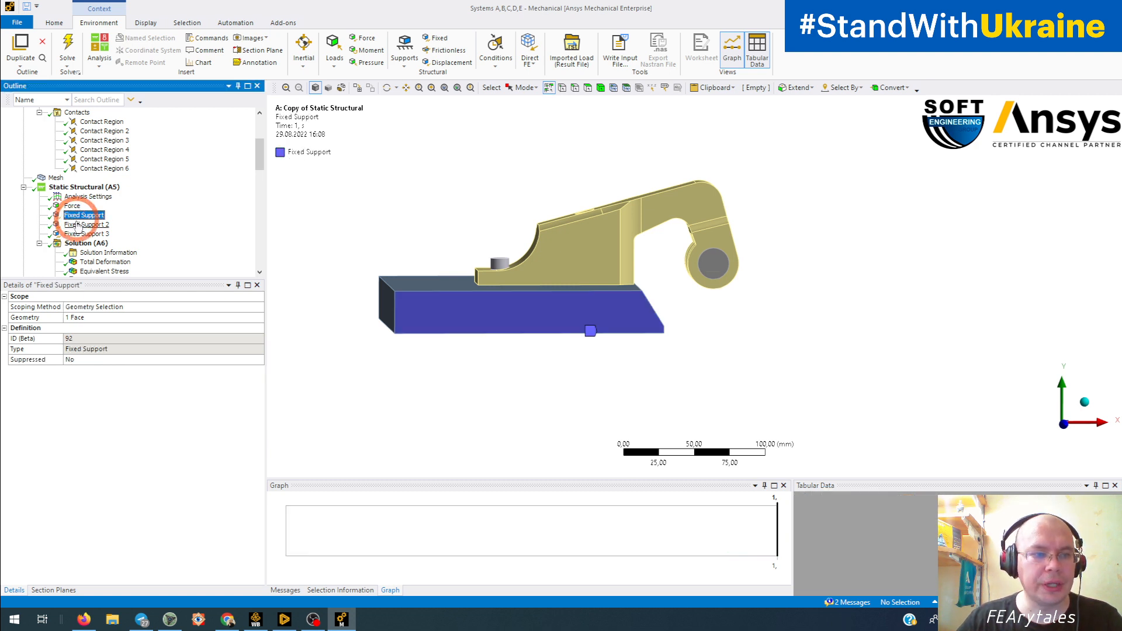
{"action": "left_click", "coordinate": [79, 225]}
{"action": "left_click", "coordinate": [79, 234]}
{"action": "middle_click_drag", "start_coordinate": [358, 313], "coordinate": [557, 414]}
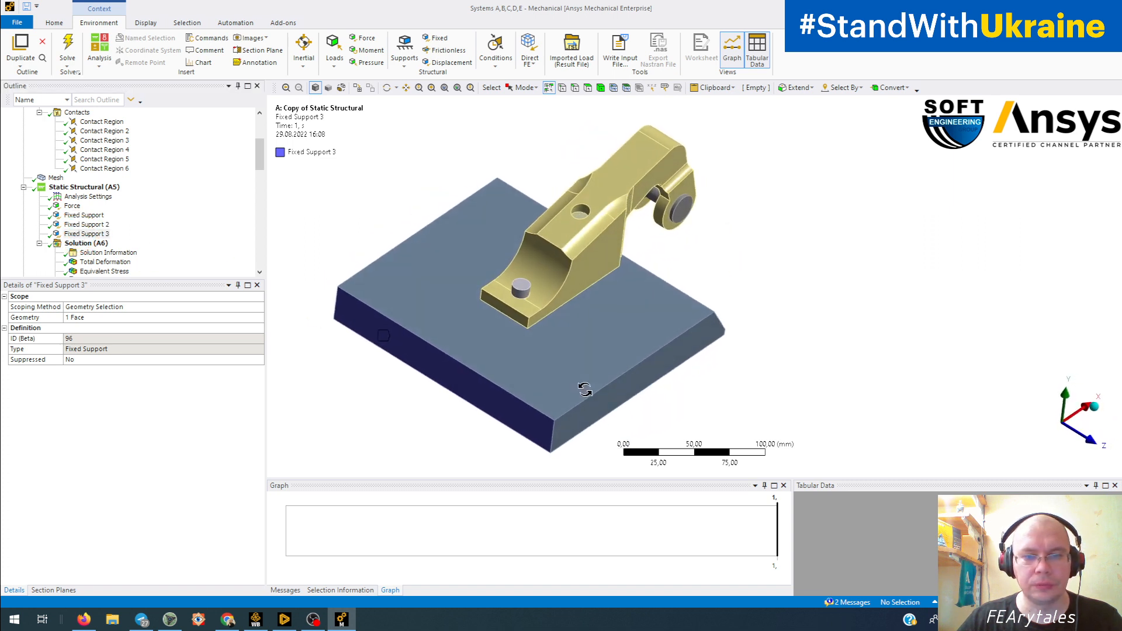
{"action": "left_click", "coordinate": [68, 215]}
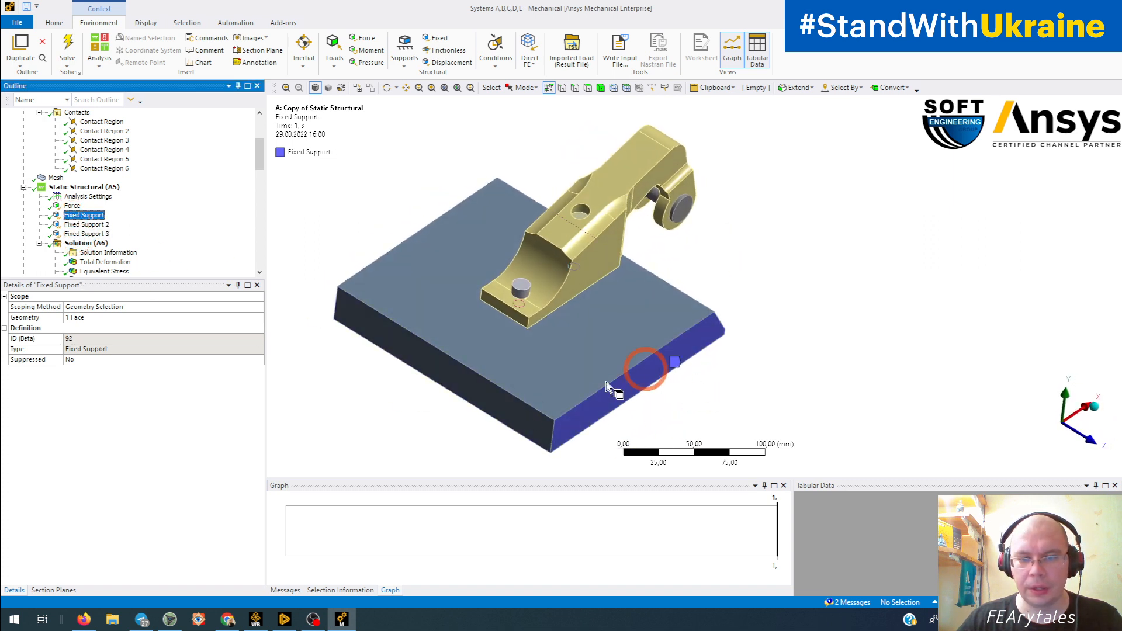
{"action": "left_click", "coordinate": [88, 233]}
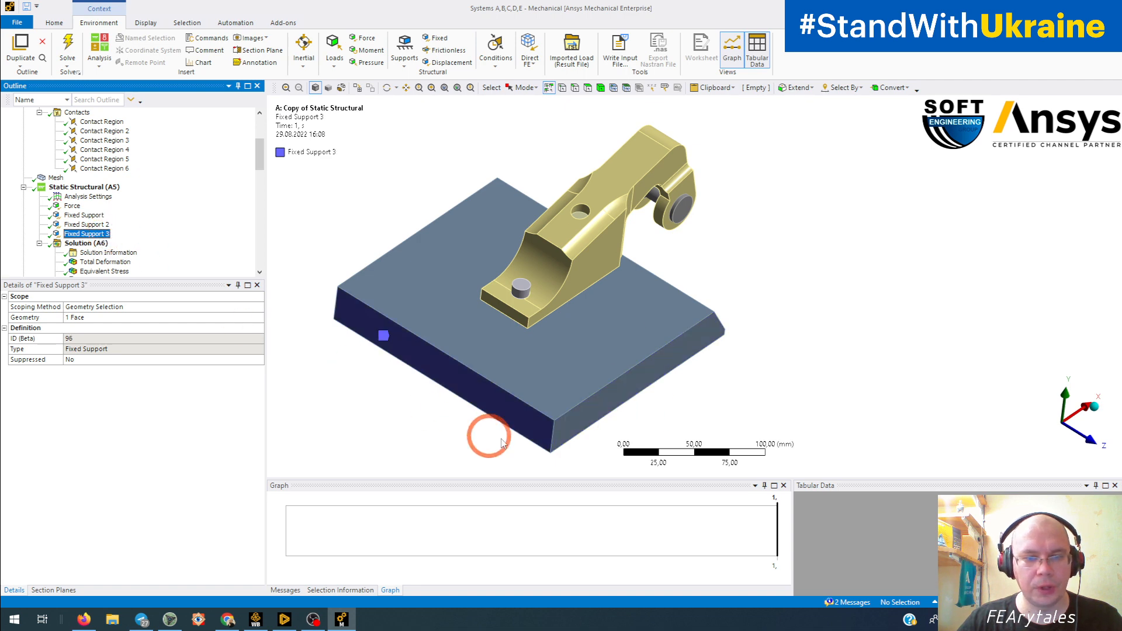
{"action": "middle_click_drag", "start_coordinate": [476, 418], "coordinate": [677, 326]}
{"action": "left_click", "coordinate": [86, 225]}
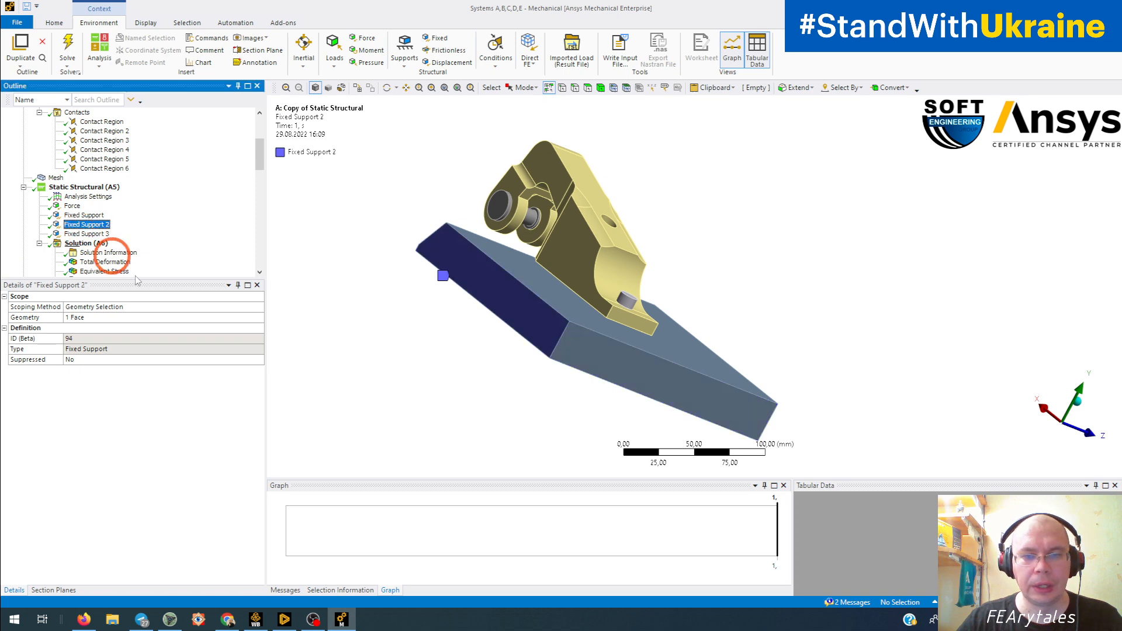
{"action": "middle_click_drag", "start_coordinate": [456, 318], "coordinate": [50, 278]}
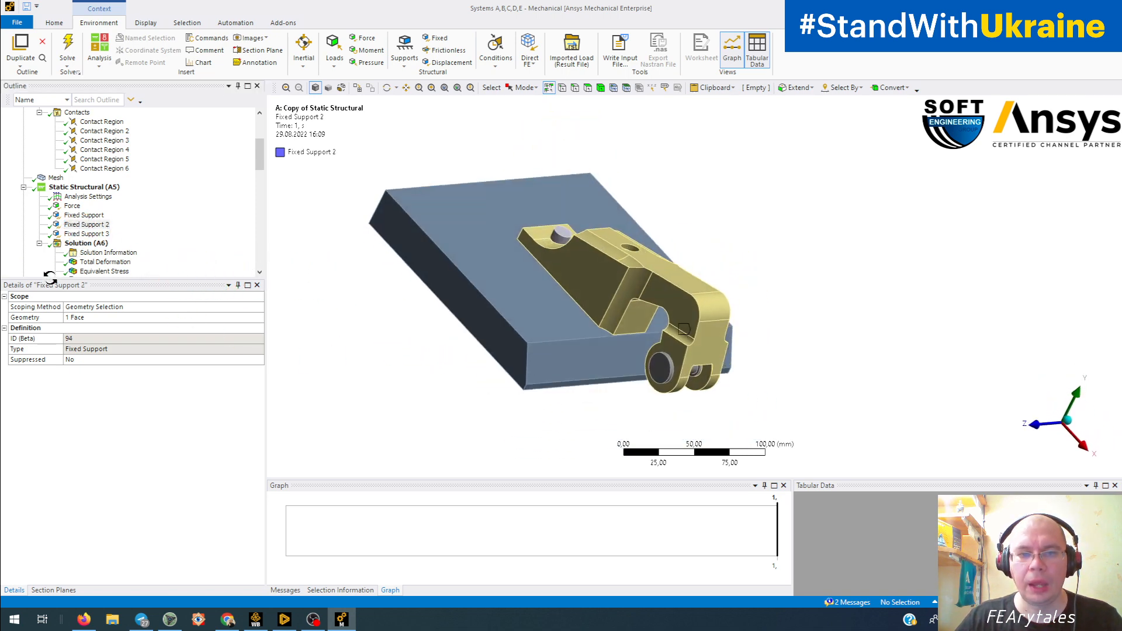
{"action": "middle_click_drag", "start_coordinate": [483, 376], "coordinate": [438, 360]}
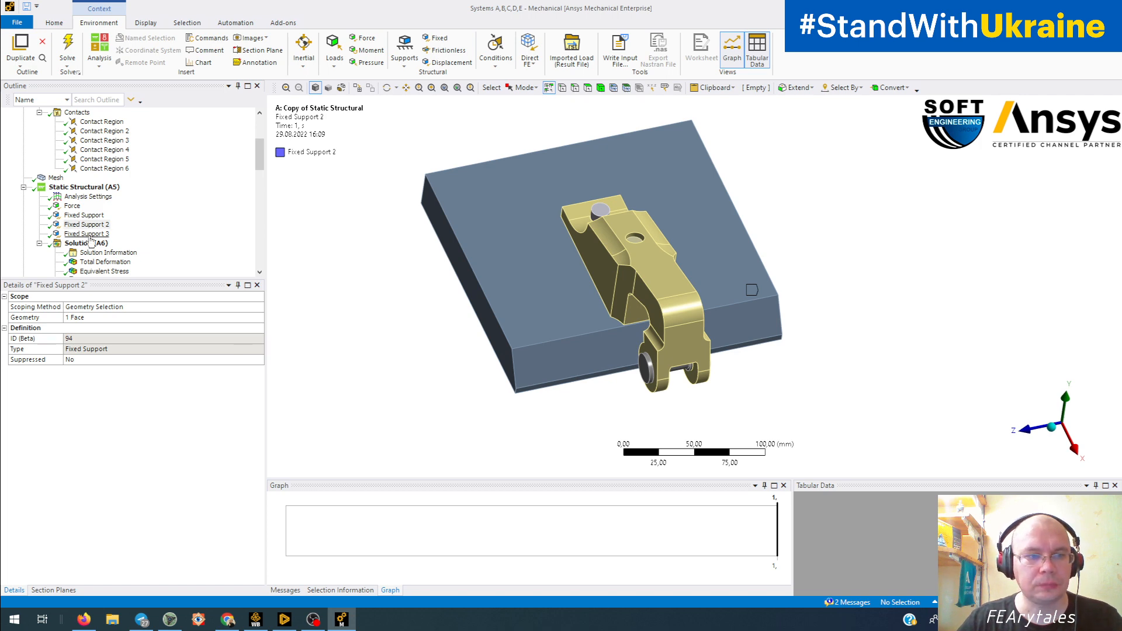
Display the Total Deformation result and examine how the plate and bracket deform
{"action": "left_click", "coordinate": [106, 262]}
{"action": "middle_click_drag", "start_coordinate": [561, 320], "coordinate": [362, 228]}
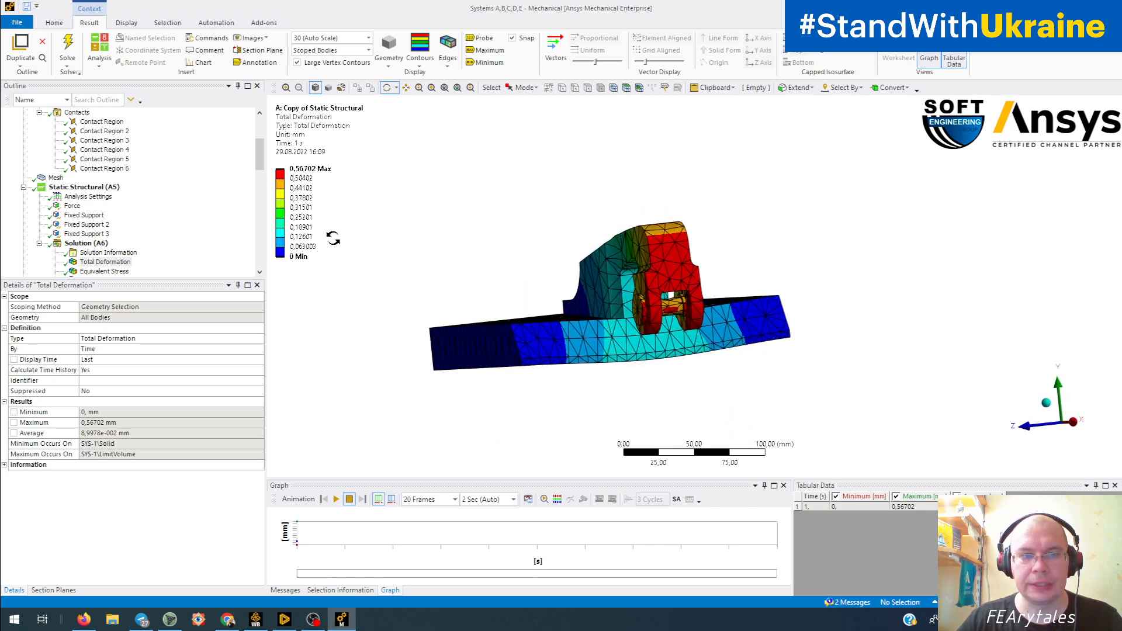
{"action": "middle_click_drag", "start_coordinate": [566, 293], "coordinate": [610, 212]}
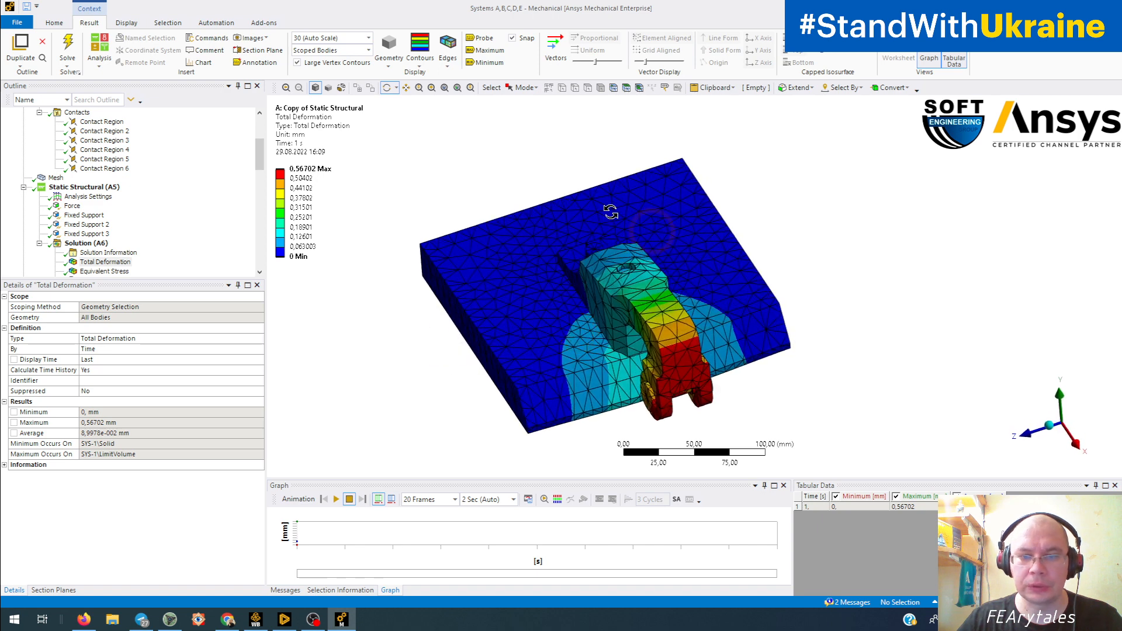
Display the Equivalent Stress result and examine the stresses on the plate's underside and around the bracket's bend
{"action": "left_click", "coordinate": [117, 272]}
{"action": "middle_click_drag", "start_coordinate": [560, 327], "coordinate": [205, 180]}
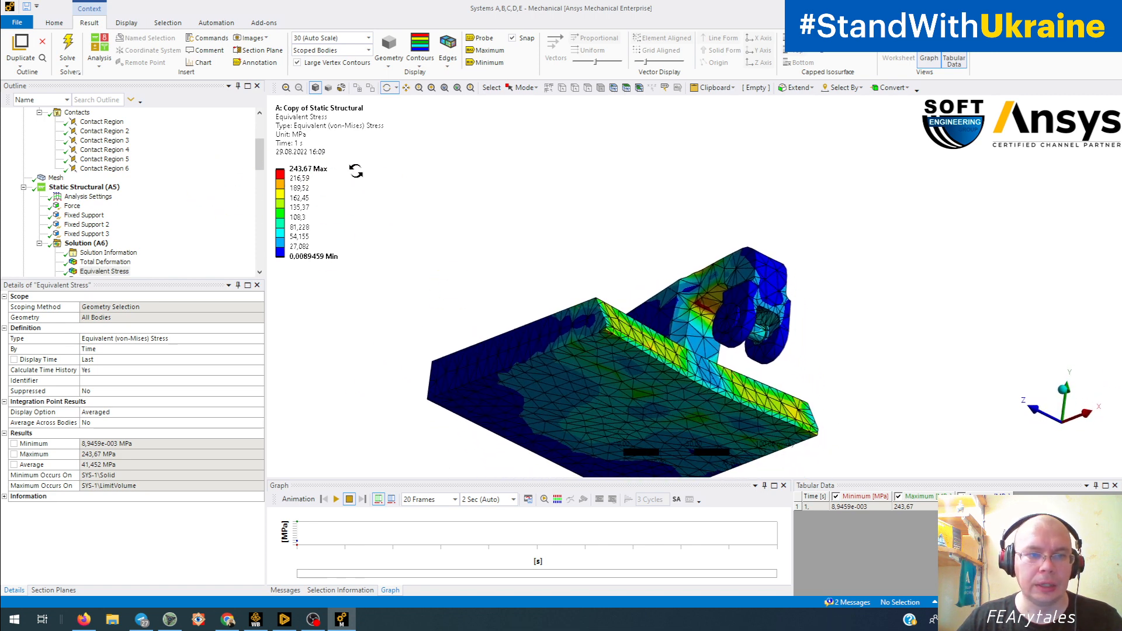
{"action": "middle_click_drag", "start_coordinate": [349, 160], "coordinate": [494, 345]}
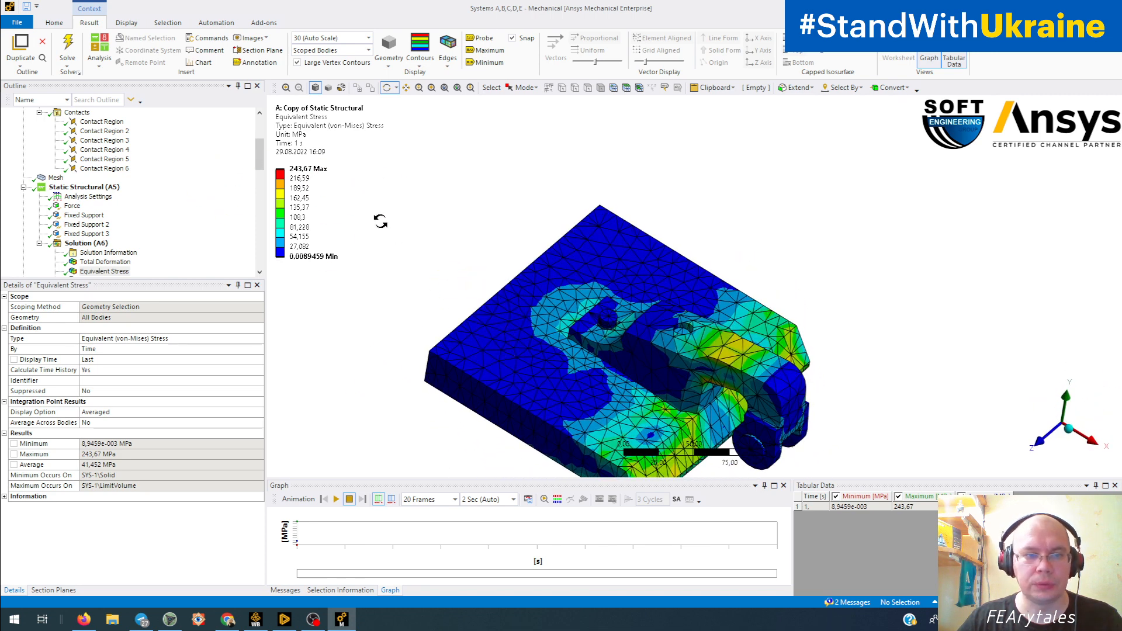
{"action": "scroll", "coordinate": [666, 392], "scroll_direction": "up", "scroll_amount": 5}
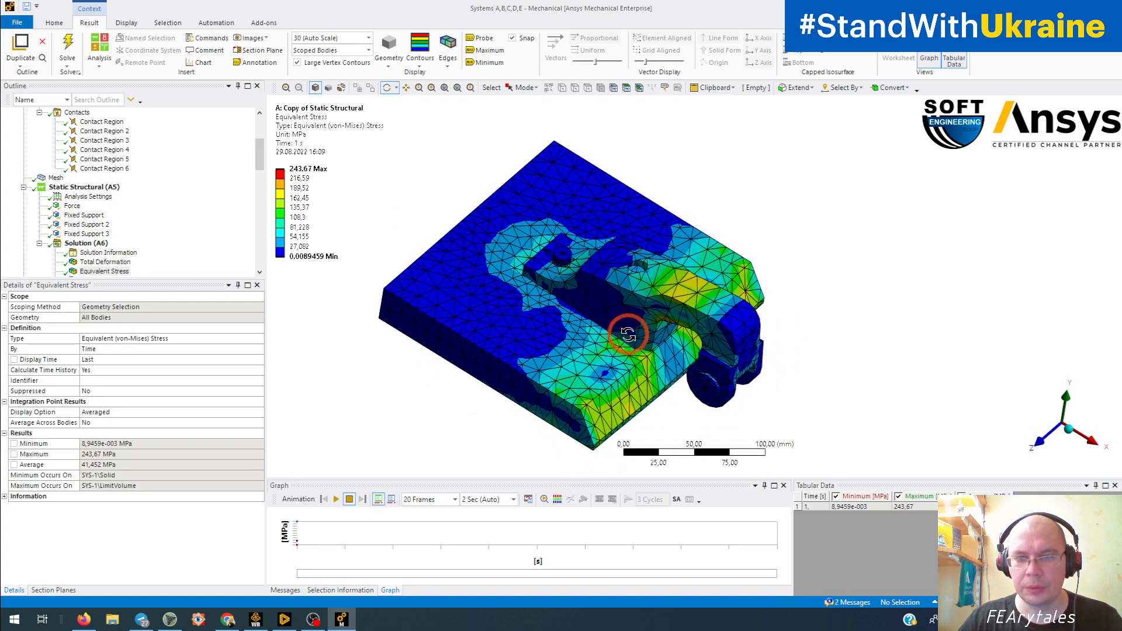
{"action": "middle_click_drag", "start_coordinate": [628, 334], "coordinate": [544, 318]}
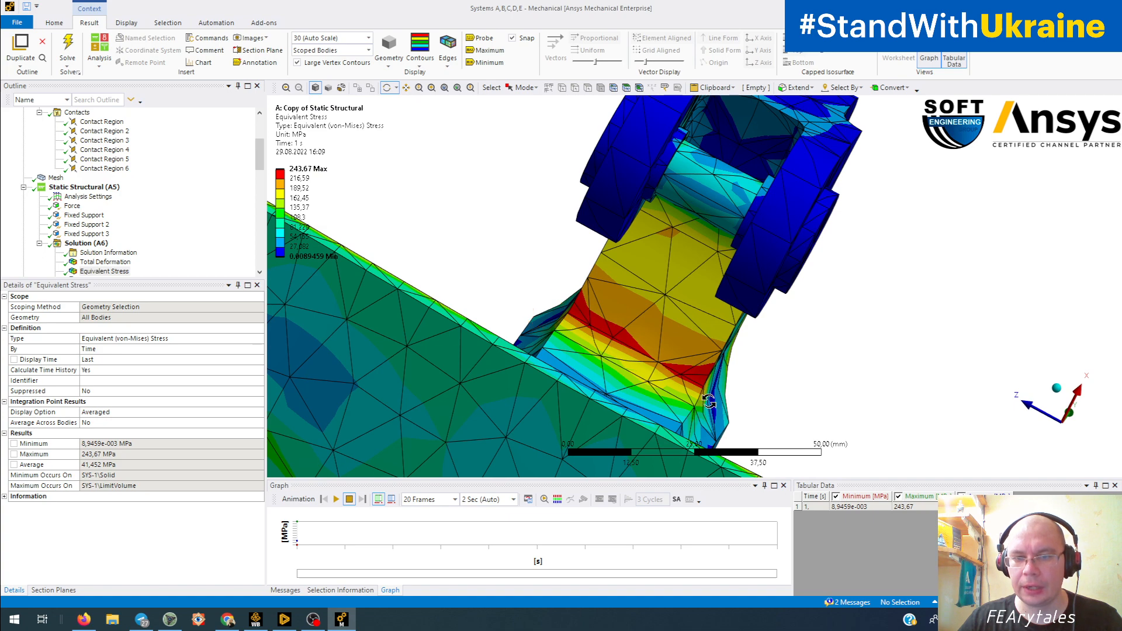
{"action": "middle_click_drag", "start_coordinate": [649, 372], "coordinate": [571, 396]}
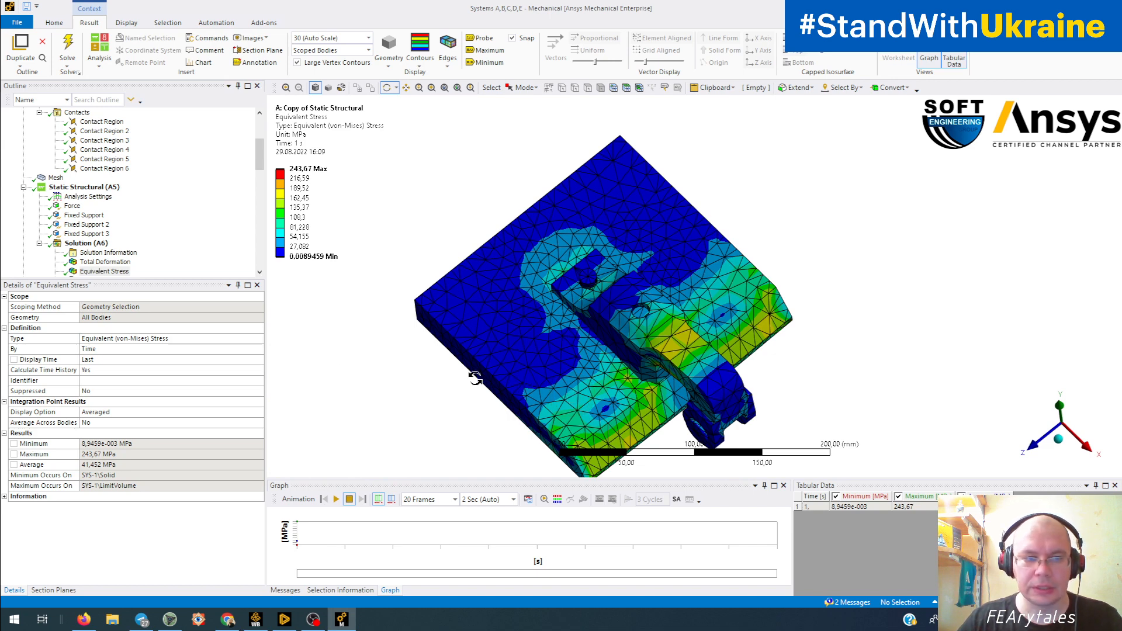
Show the first Fixed Support and highlight the bracket's side face, its rounded bend face and the plate's top face in turn
{"action": "left_click", "coordinate": [83, 215]}
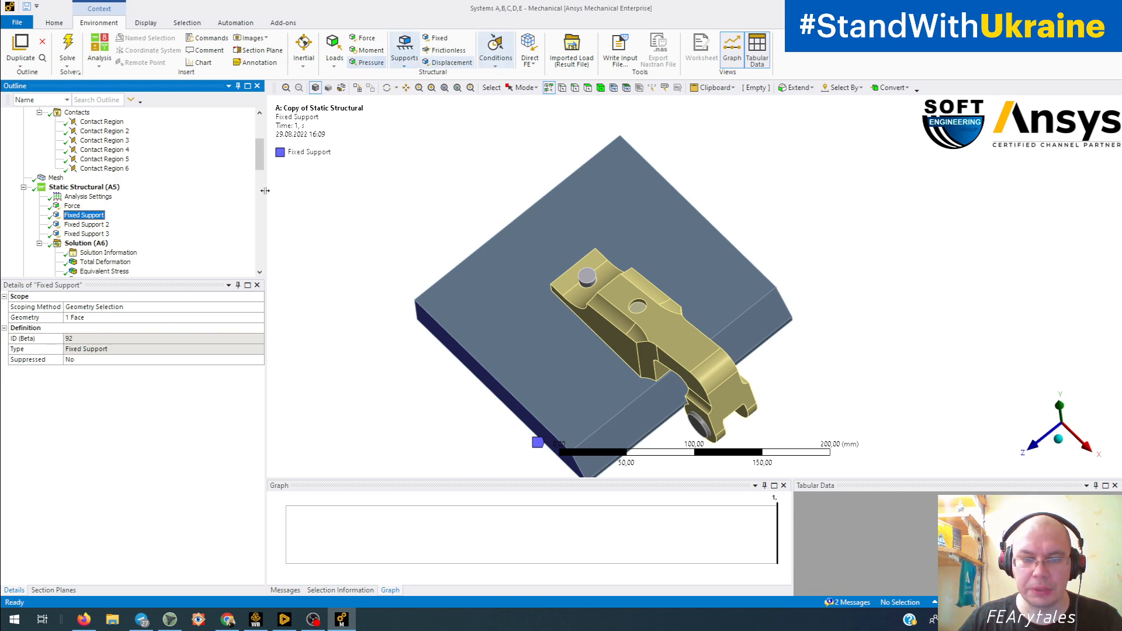
{"action": "middle_click_drag", "start_coordinate": [598, 420], "coordinate": [605, 377]}
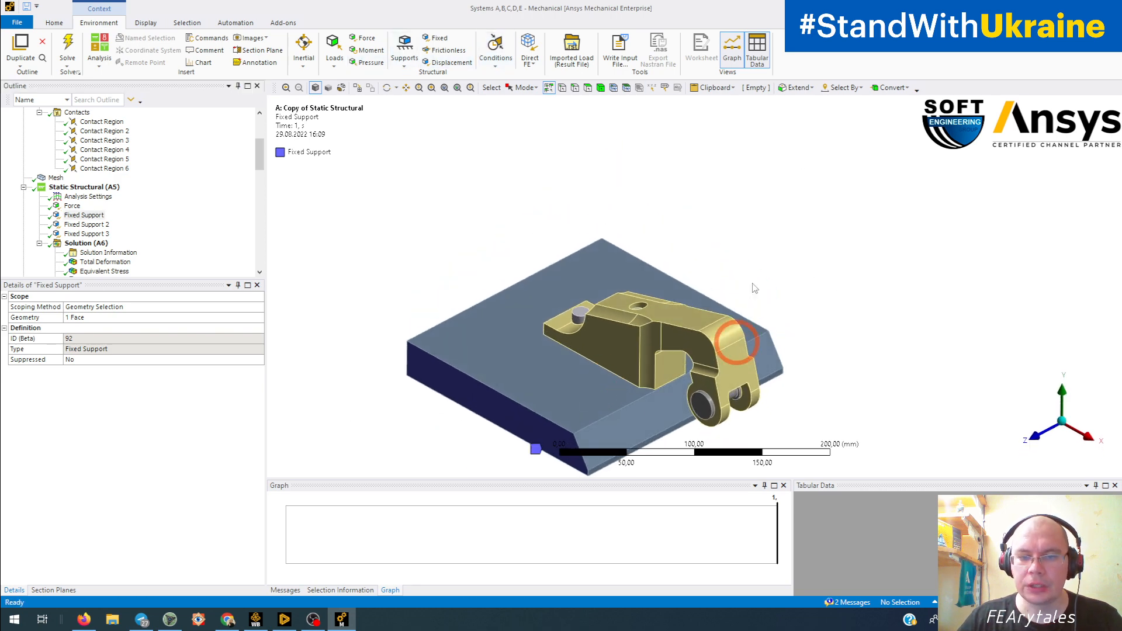
{"action": "middle_click_drag", "start_coordinate": [509, 429], "coordinate": [500, 374], "text": "ctrl"}
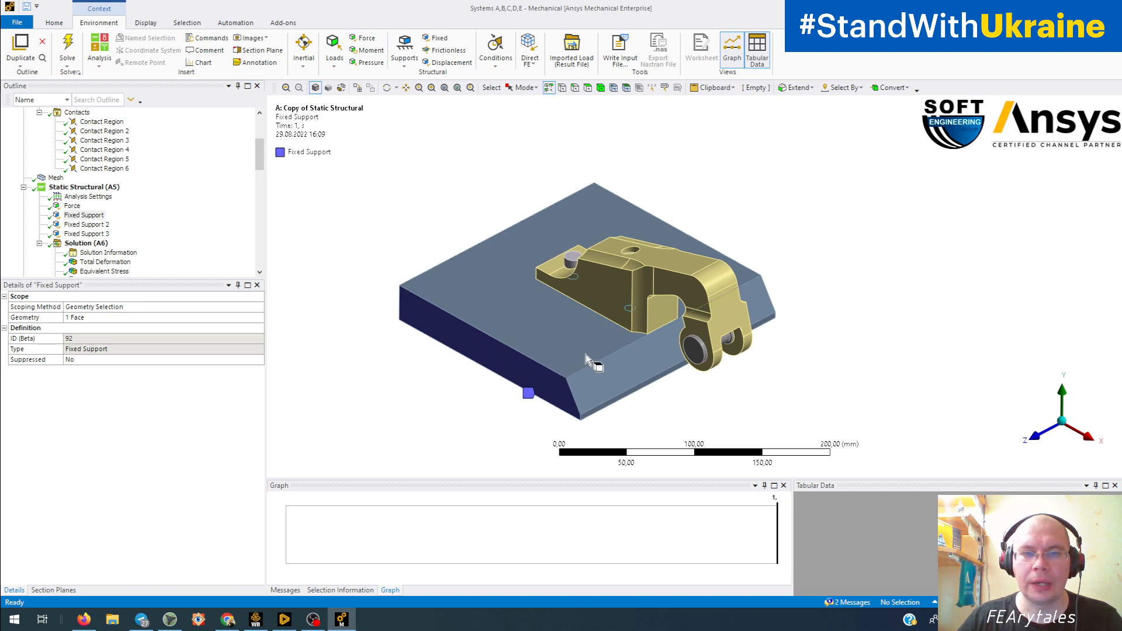
{"action": "left_click", "coordinate": [599, 297]}
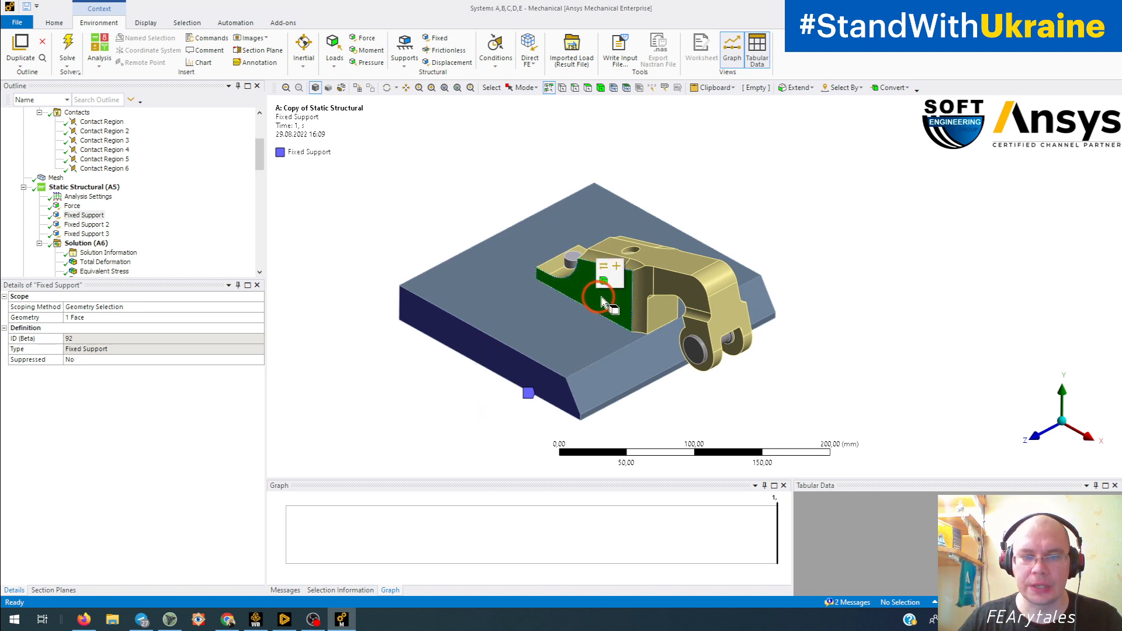
{"action": "left_click", "coordinate": [708, 276]}
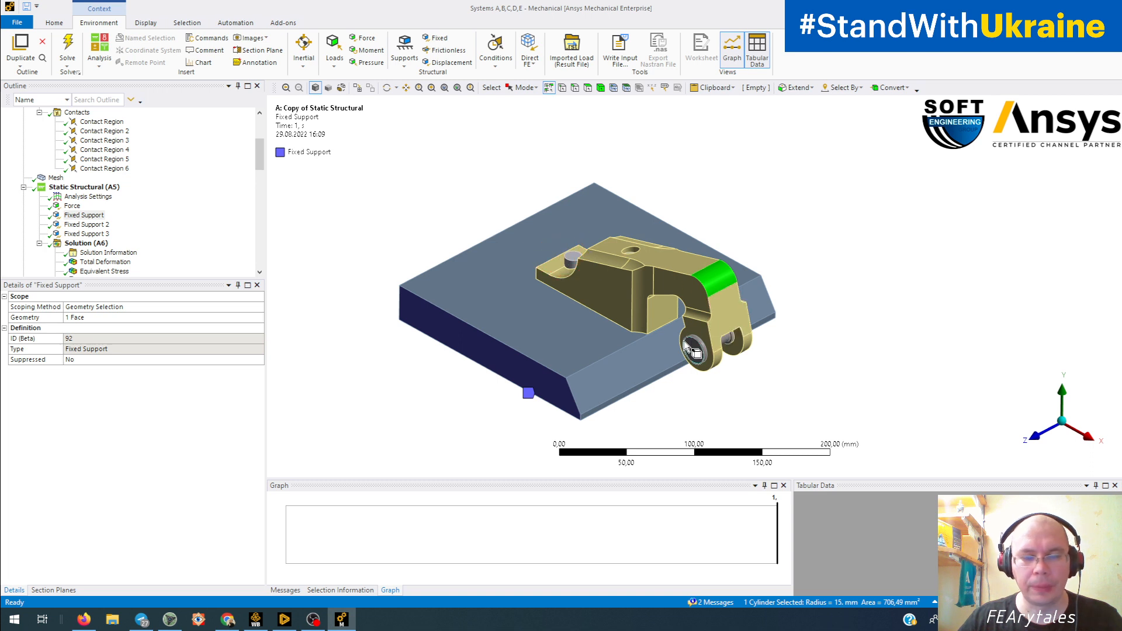
{"action": "left_click", "coordinate": [535, 348]}
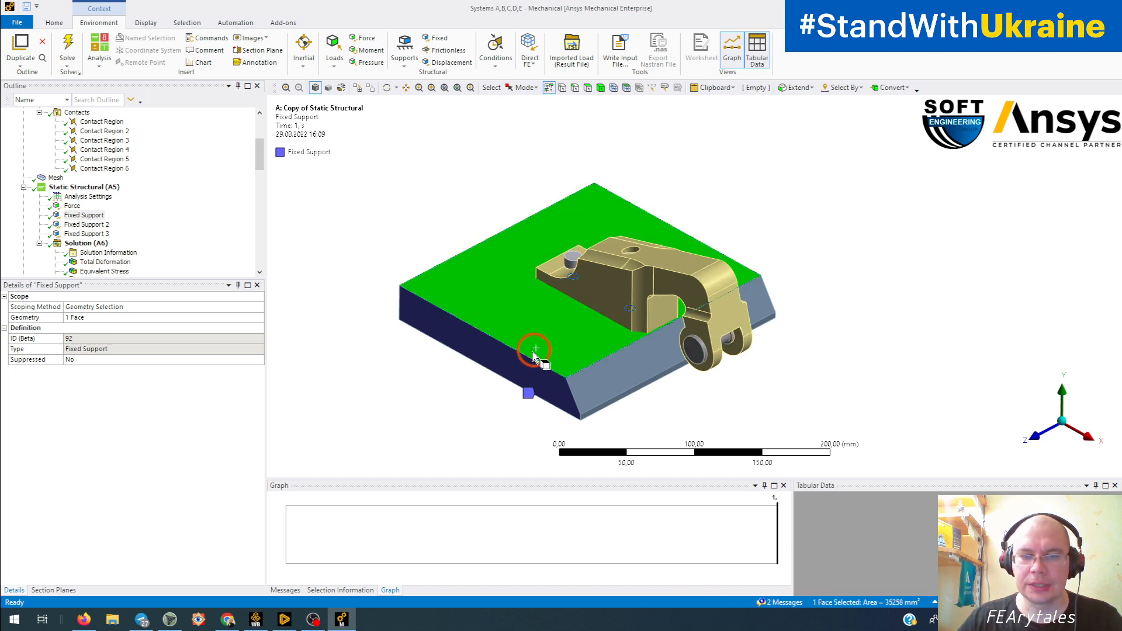
{"action": "middle_click_drag", "start_coordinate": [409, 364], "coordinate": [538, 313]}
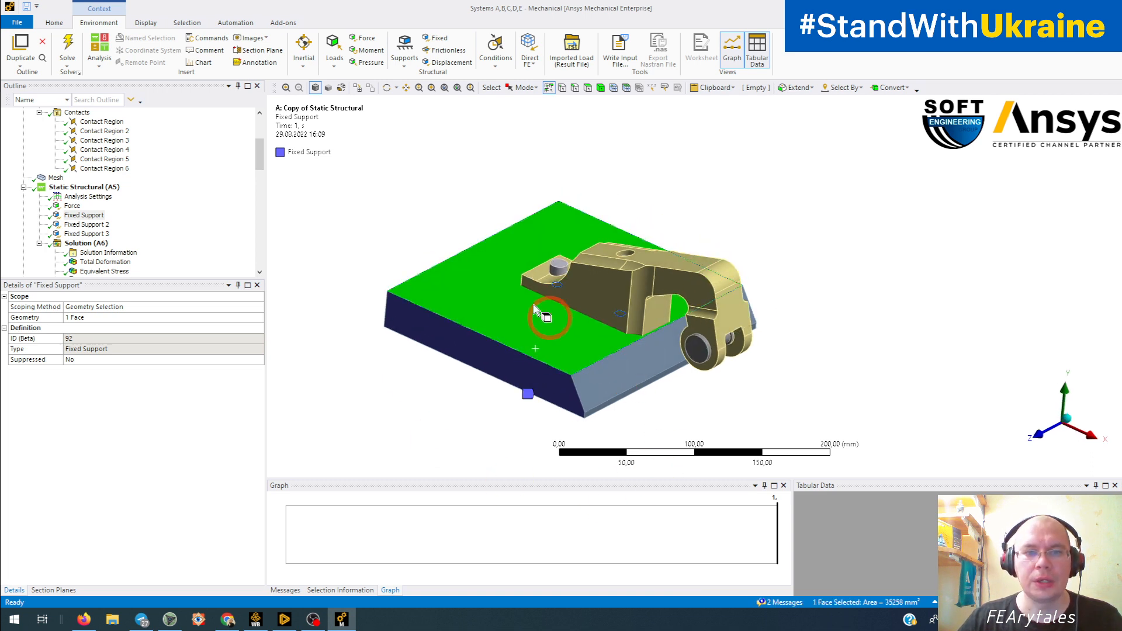
Highlight the short bolt's head and the end face of the axle to point out these parts of the assembly
{"action": "left_click", "coordinate": [557, 274]}
{"action": "middle_click_drag", "start_coordinate": [651, 394], "coordinate": [584, 362]}
{"action": "left_click", "coordinate": [655, 315]}
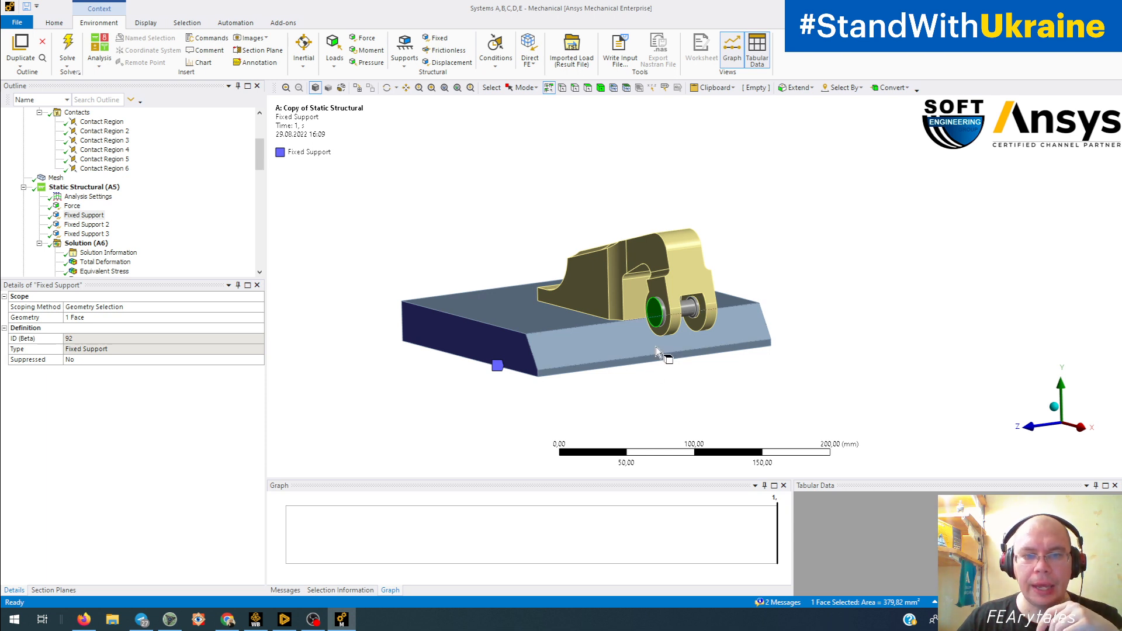
{"action": "middle_click_drag", "start_coordinate": [655, 346], "coordinate": [680, 383]}
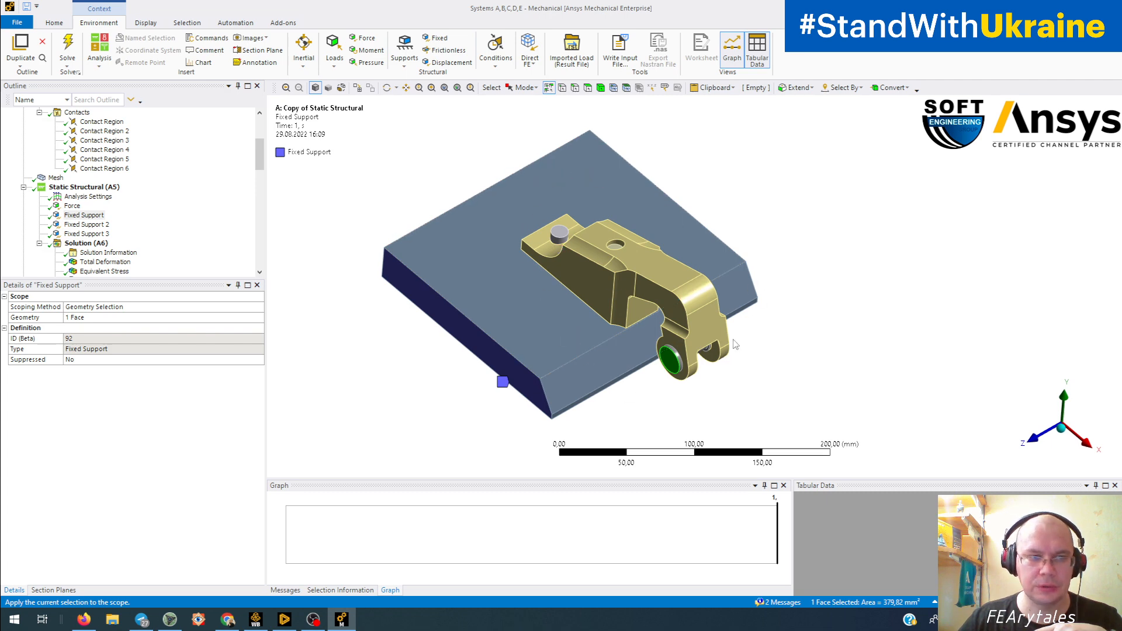
Display the Equivalent Stress result of the first analysis and examine the stresses on the bracket and the plate's top and front faces
{"action": "middle_click_drag", "start_coordinate": [645, 325], "coordinate": [594, 307]}
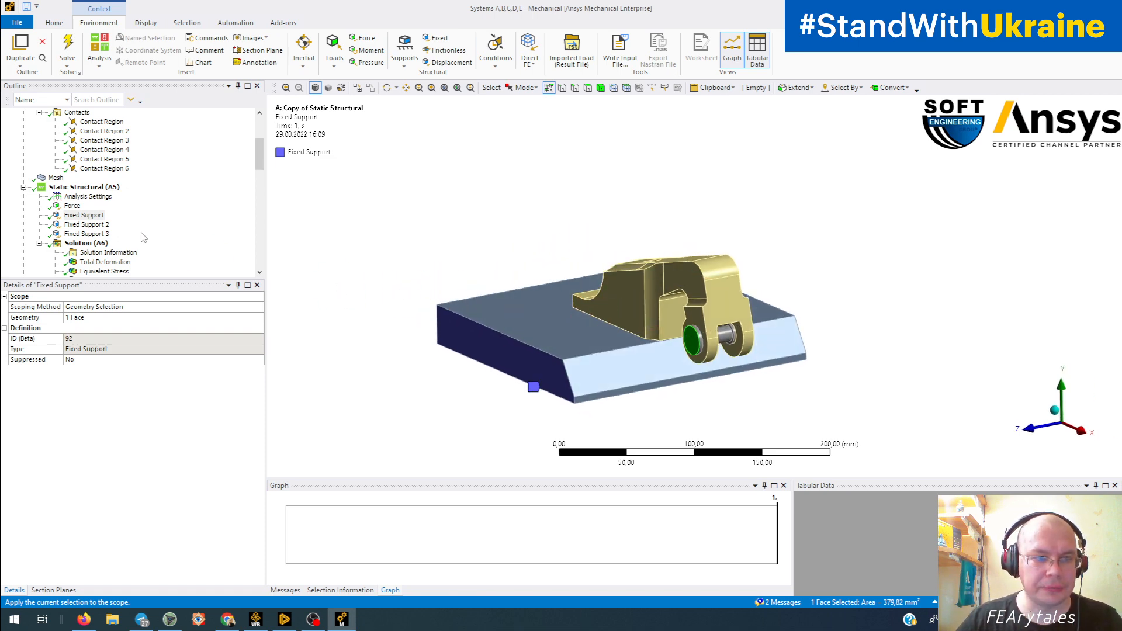
{"action": "scroll", "coordinate": [143, 237], "scroll_direction": "down", "scroll_amount": 3}
{"action": "left_click", "coordinate": [98, 244]}
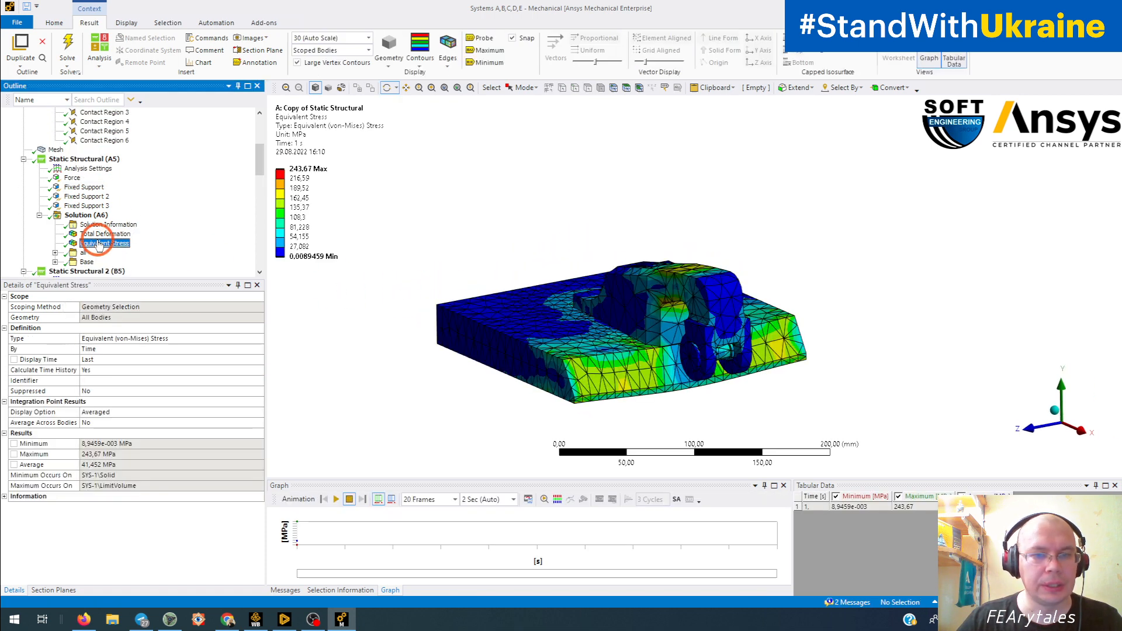
{"action": "middle_click_drag", "start_coordinate": [721, 344], "coordinate": [853, 260]}
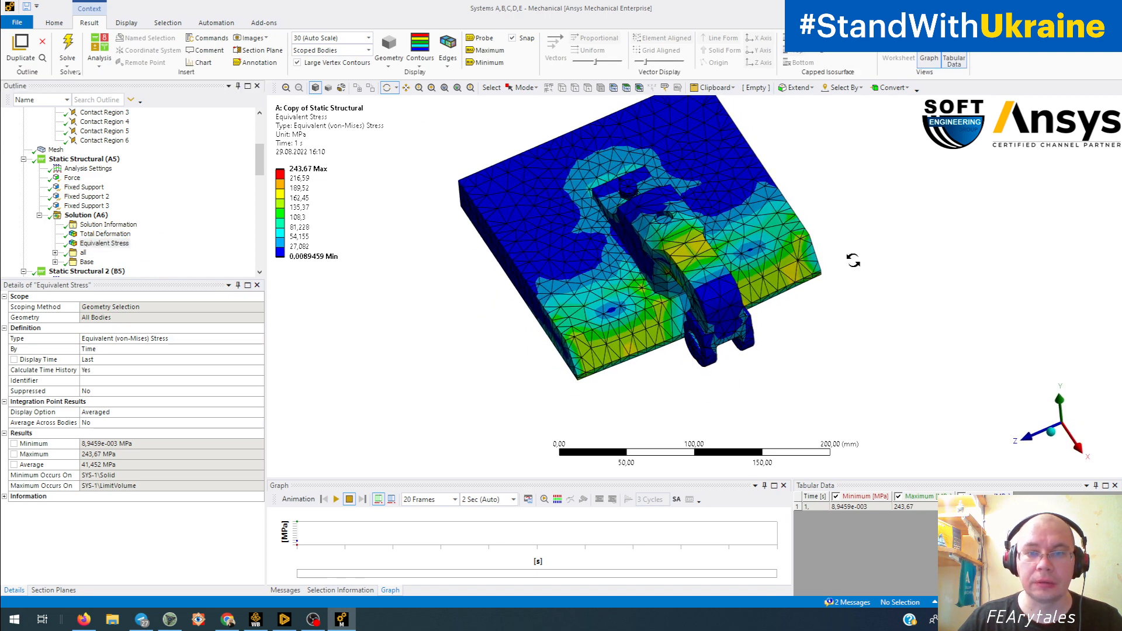
Display the Total Deformation result and examine the bracket and plate from above and from the front
{"action": "left_click", "coordinate": [120, 235]}
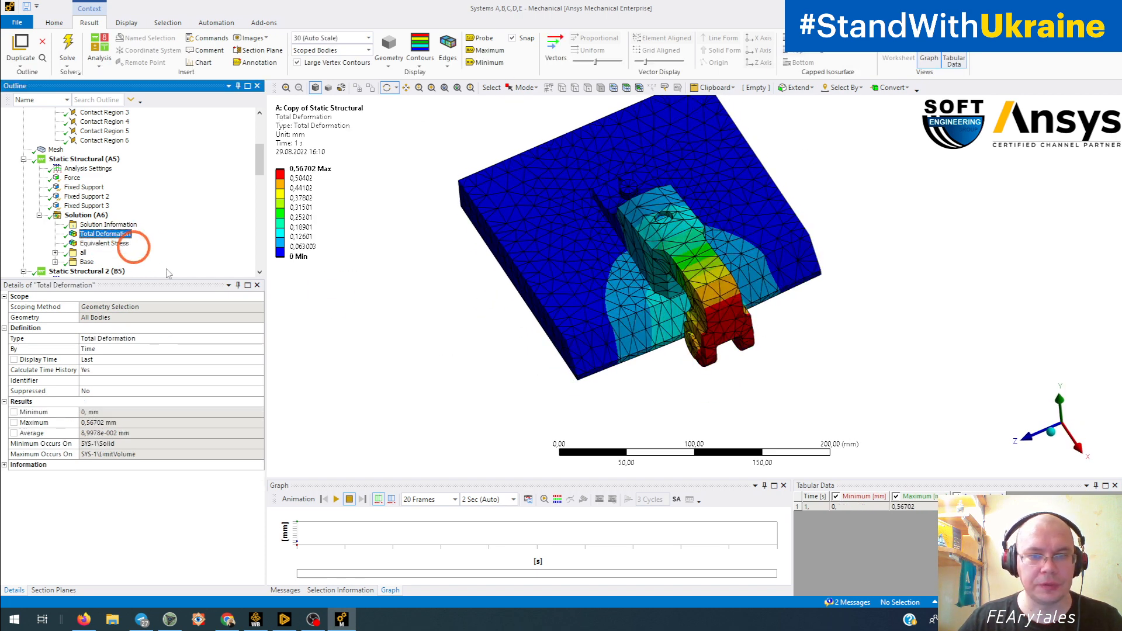
{"action": "middle_click_drag", "start_coordinate": [576, 285], "coordinate": [553, 318]}
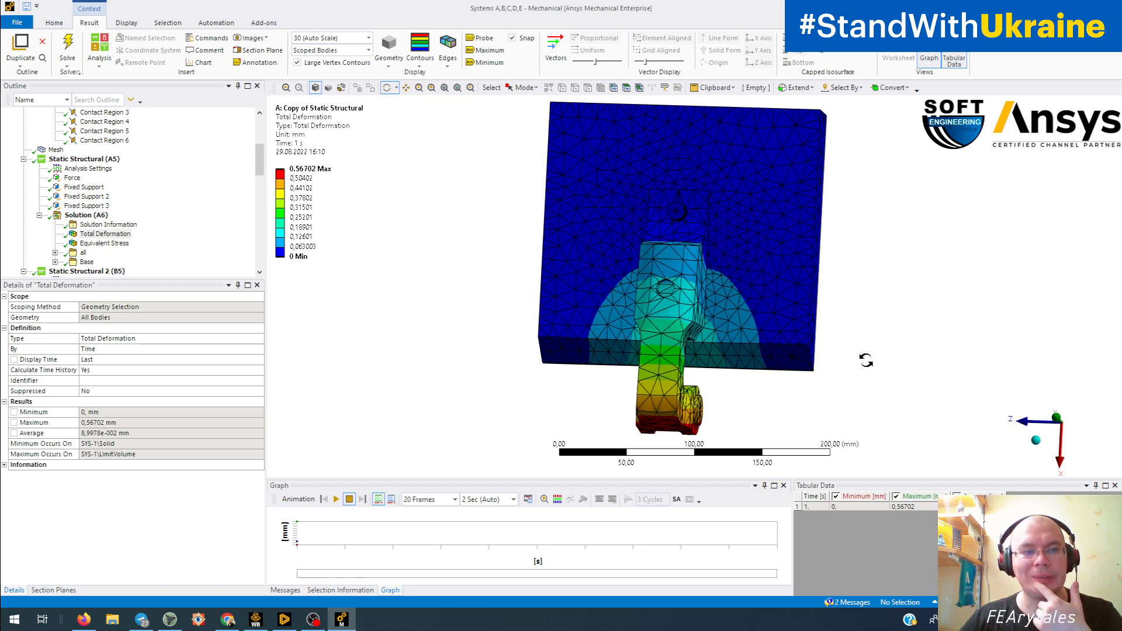
{"action": "middle_click_drag", "start_coordinate": [655, 367], "coordinate": [283, 337]}
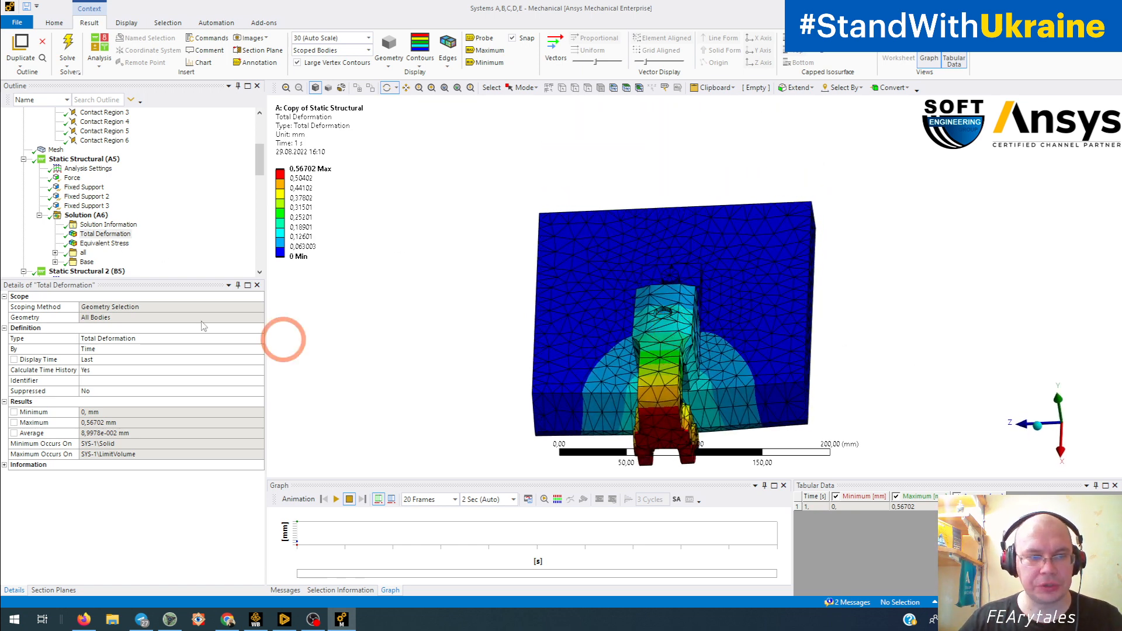
Expand the Base results of the first analysis and display Directional Deformation 4, the plate's X-axis deformation
{"action": "left_click", "coordinate": [55, 261]}
{"action": "left_click", "coordinate": [414, 302]}
{"action": "left_click_drag", "start_coordinate": [715, 360], "coordinate": [738, 279]}
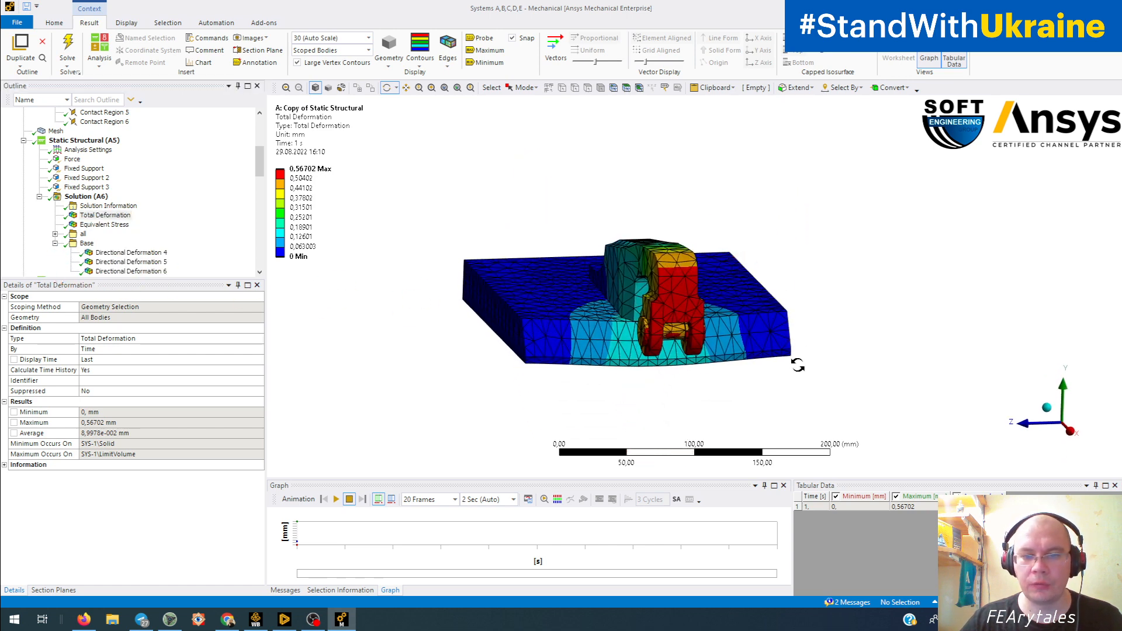
{"action": "left_click", "coordinate": [142, 253]}
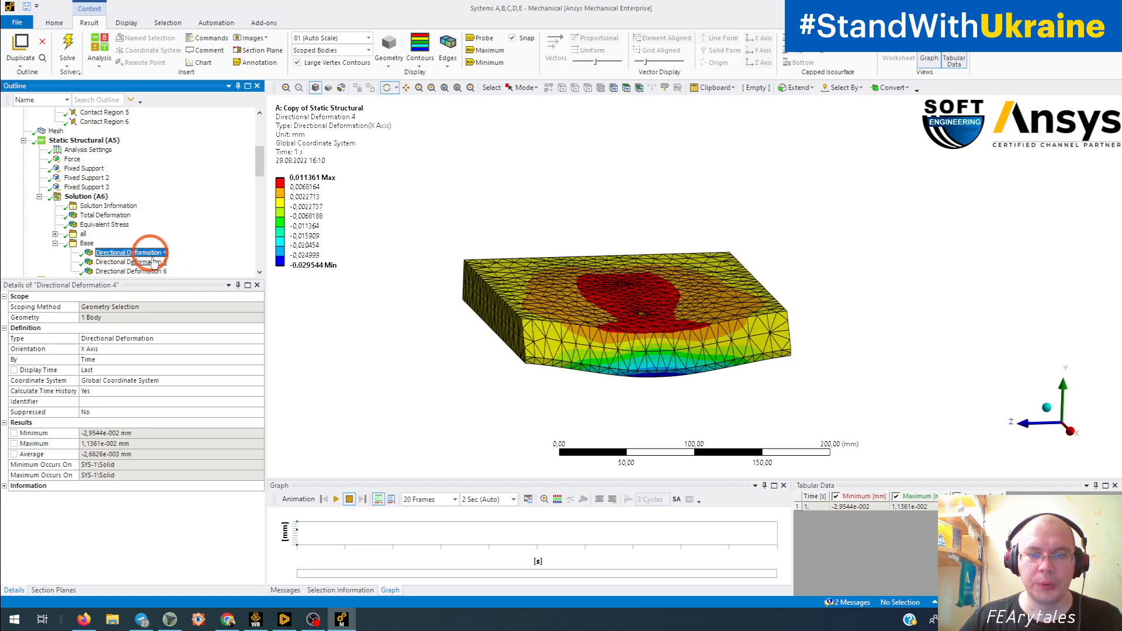
{"action": "left_click_drag", "start_coordinate": [485, 304], "coordinate": [562, 330]}
Display the plate's Y-axis and Z-axis results, Directional Deformation 5 and 6, and examine the Z-axis pattern along the front edge
{"action": "left_click", "coordinate": [146, 262]}
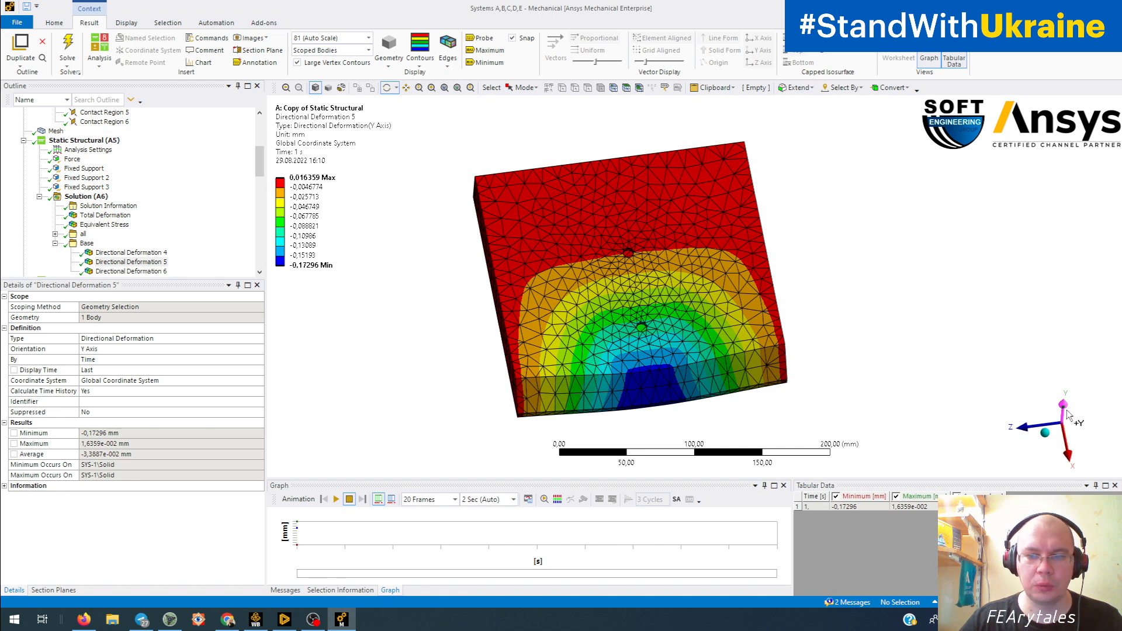
{"action": "left_click", "coordinate": [151, 272]}
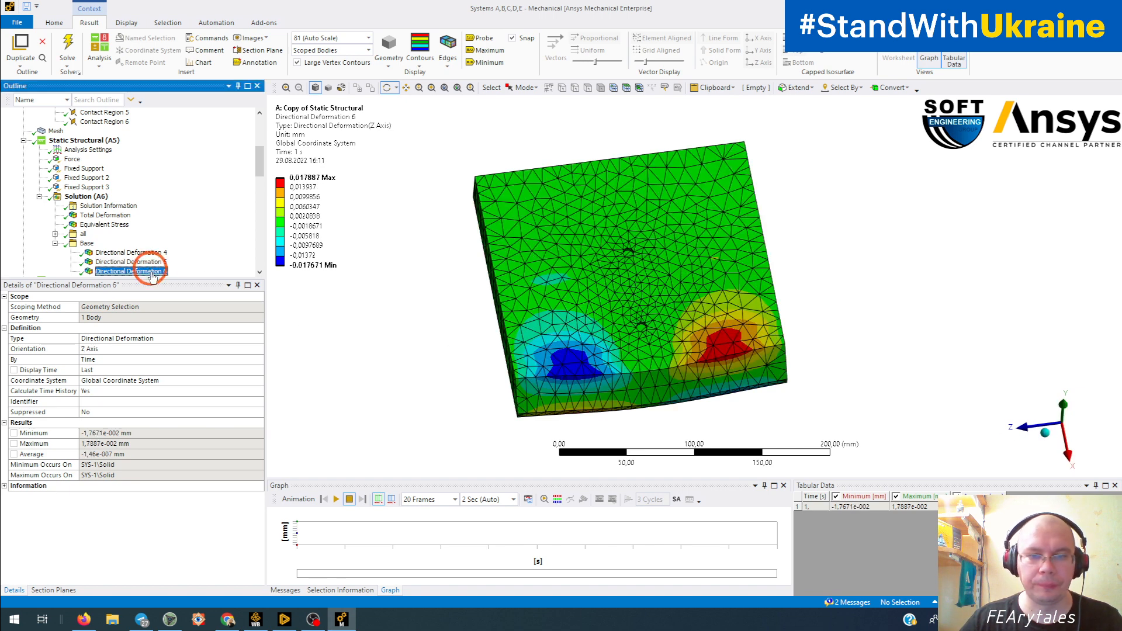
{"action": "left_click_drag", "start_coordinate": [593, 380], "coordinate": [567, 321]}
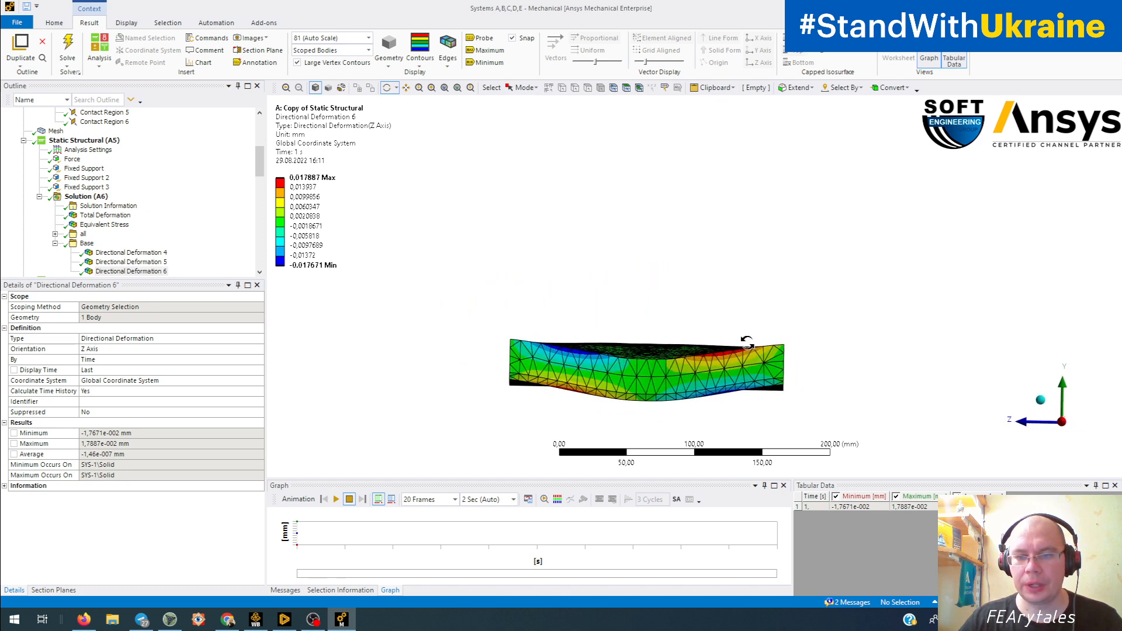
{"action": "left_click_drag", "start_coordinate": [501, 395], "coordinate": [496, 371]}
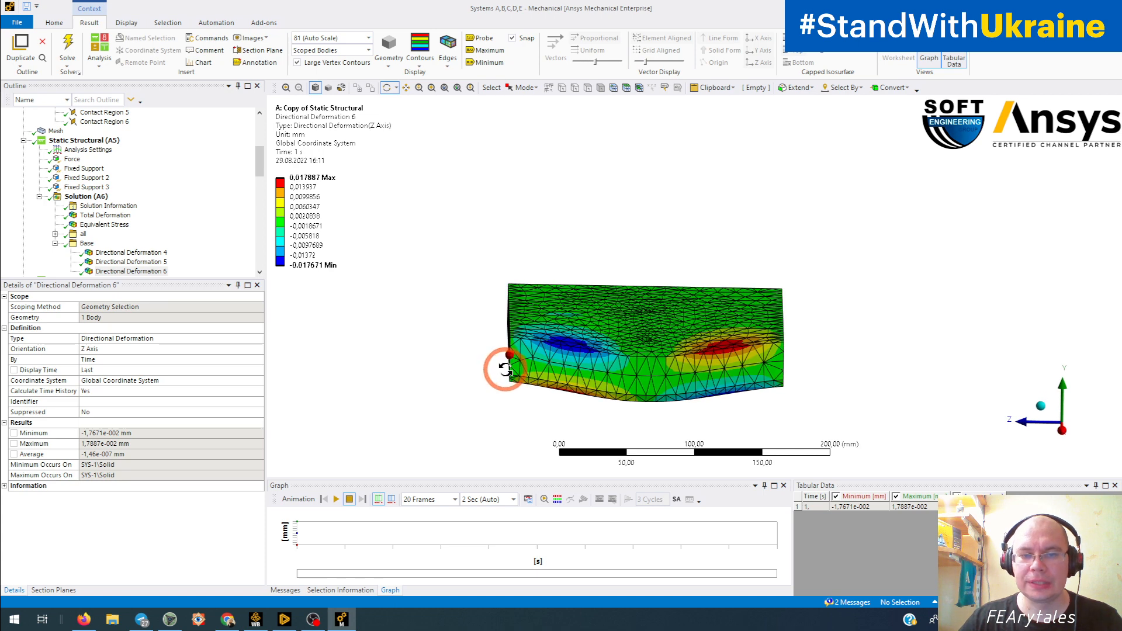
Return to the Total Deformation result and examine the plate's bending and the bracket's deflection from the front and side
{"action": "left_click", "coordinate": [93, 215]}
{"action": "mouse_move", "coordinate": [717, 339]}
{"action": "left_mouse_down"}
{"action": "mouse_move", "coordinate": [719, 327]}
{"action": "mouse_move", "coordinate": [717, 341]}
{"action": "left_mouse_up"}
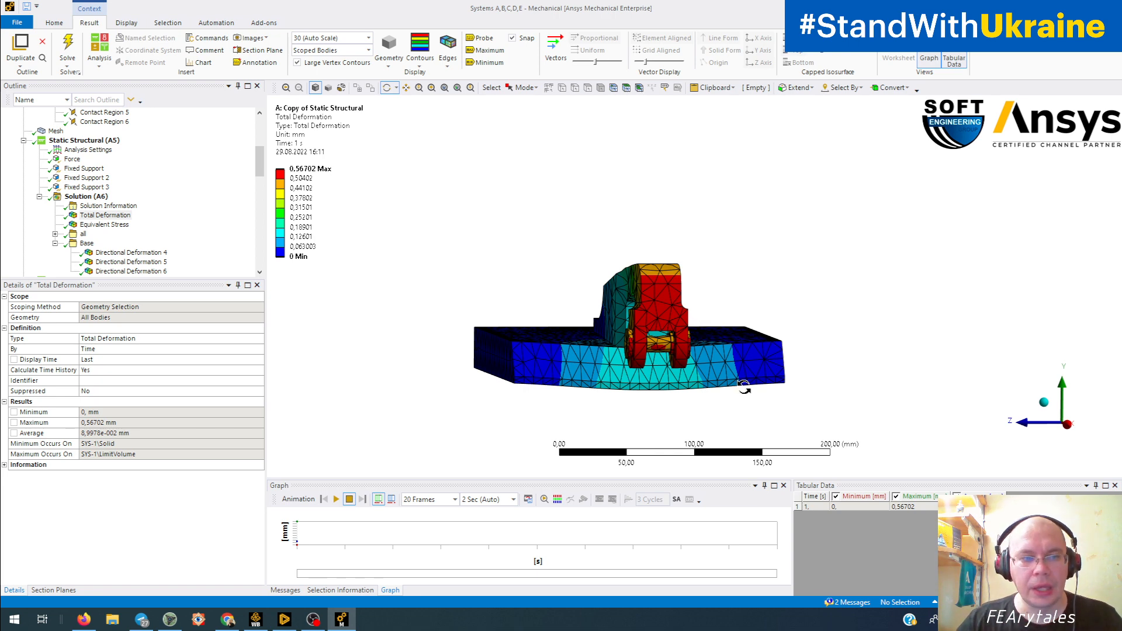
{"action": "left_click_drag", "start_coordinate": [741, 369], "coordinate": [772, 395]}
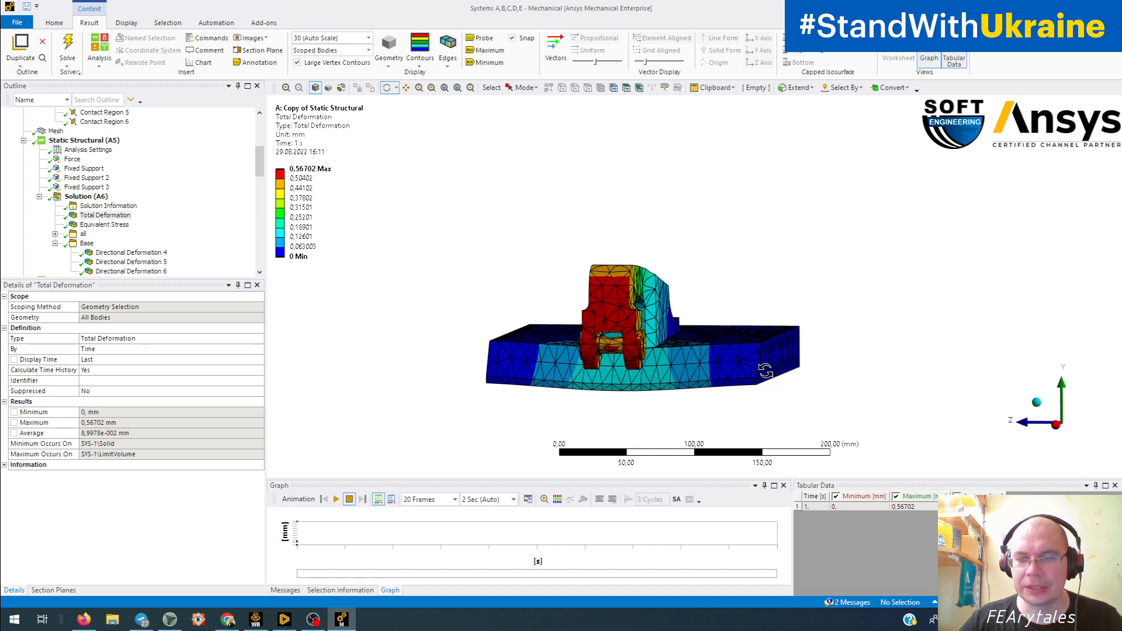
{"action": "left_click_drag", "start_coordinate": [800, 333], "coordinate": [682, 365]}
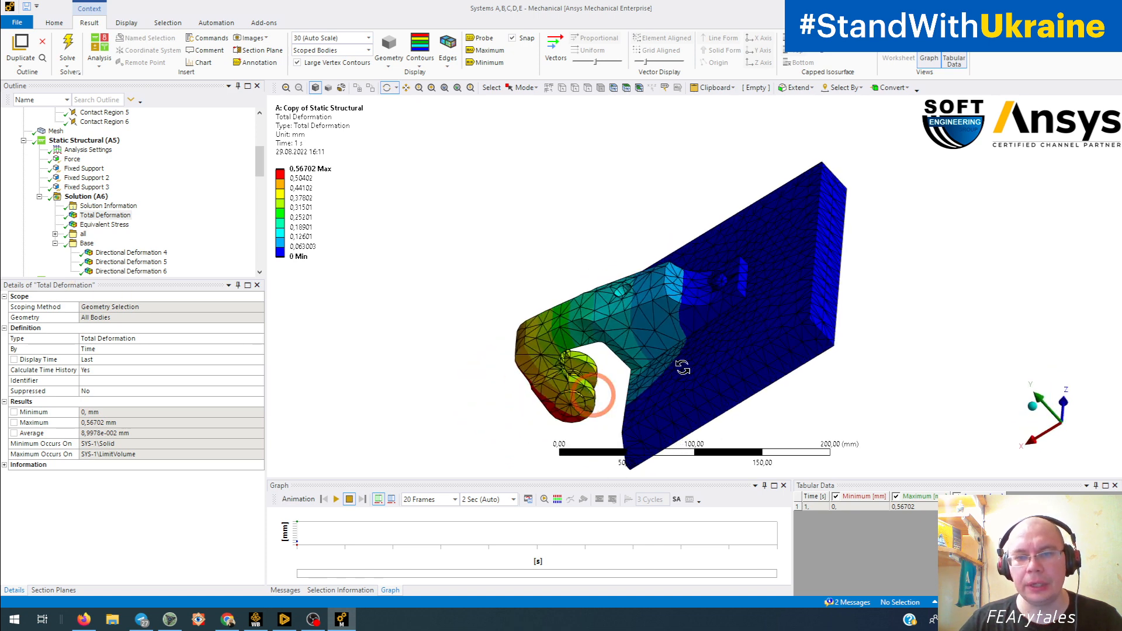
{"action": "left_click_drag", "start_coordinate": [827, 267], "coordinate": [778, 298]}
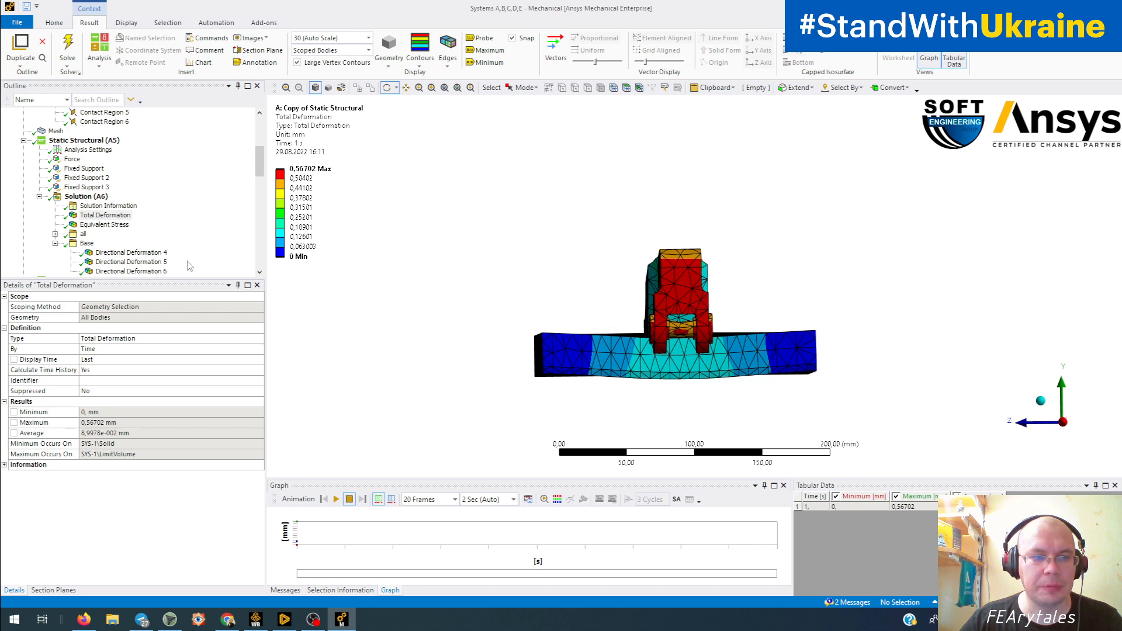
Display Directional Deformation 4 again and examine the X-axis deformation on the plate's top and front faces
{"action": "left_click", "coordinate": [140, 252]}
{"action": "left_click_drag", "start_coordinate": [446, 293], "coordinate": [569, 310]}
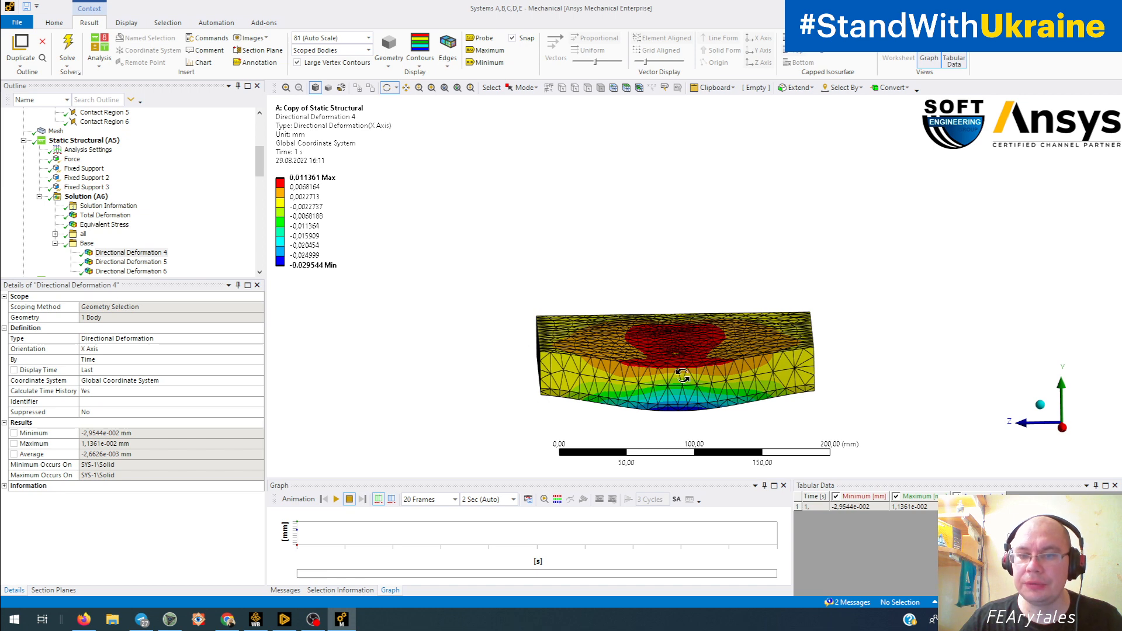
{"action": "left_click_drag", "start_coordinate": [258, 159], "coordinate": [259, 179]}
{"action": "left_click_drag", "start_coordinate": [499, 307], "coordinate": [501, 389]}
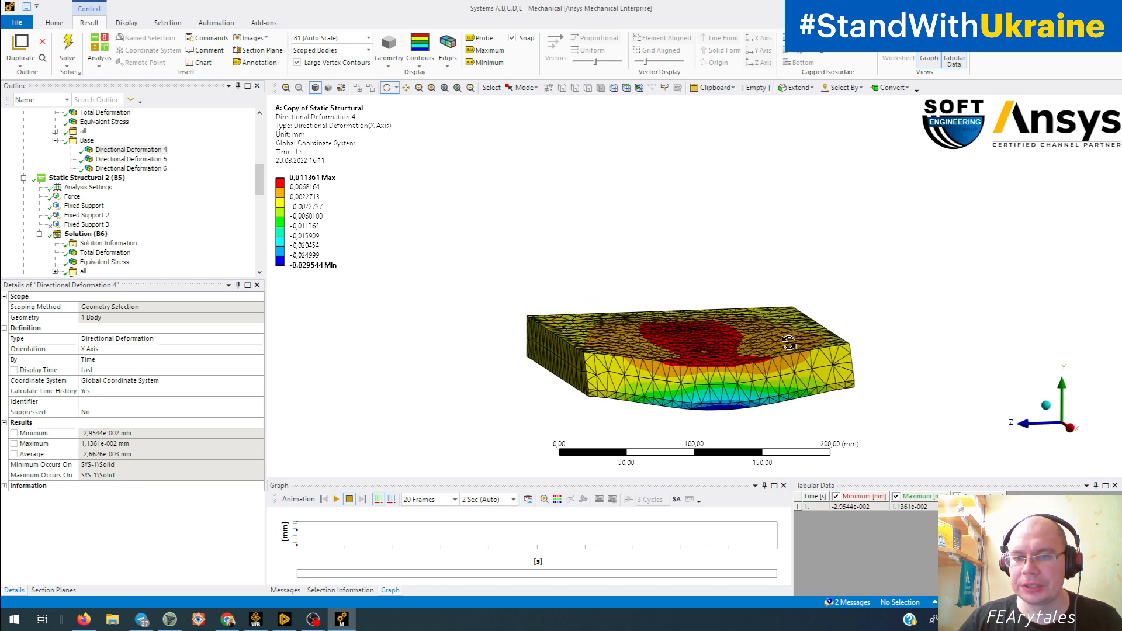
{"action": "left_click_drag", "start_coordinate": [788, 342], "coordinate": [790, 362]}
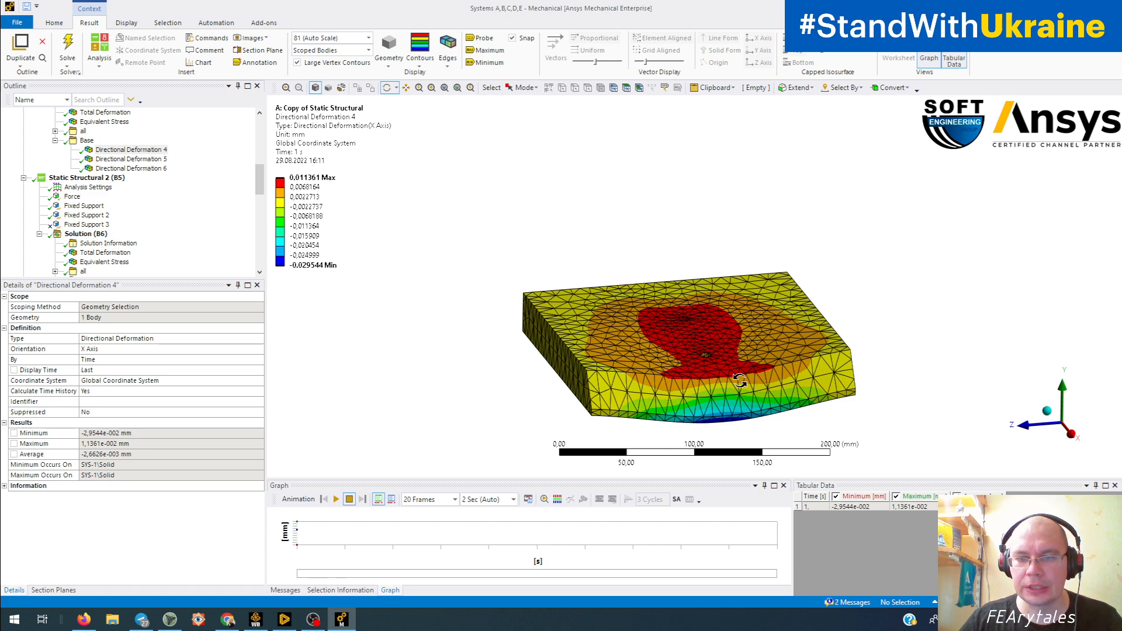
{"action": "middle_click_drag", "start_coordinate": [740, 381], "coordinate": [718, 347], "text": "ctrl"}
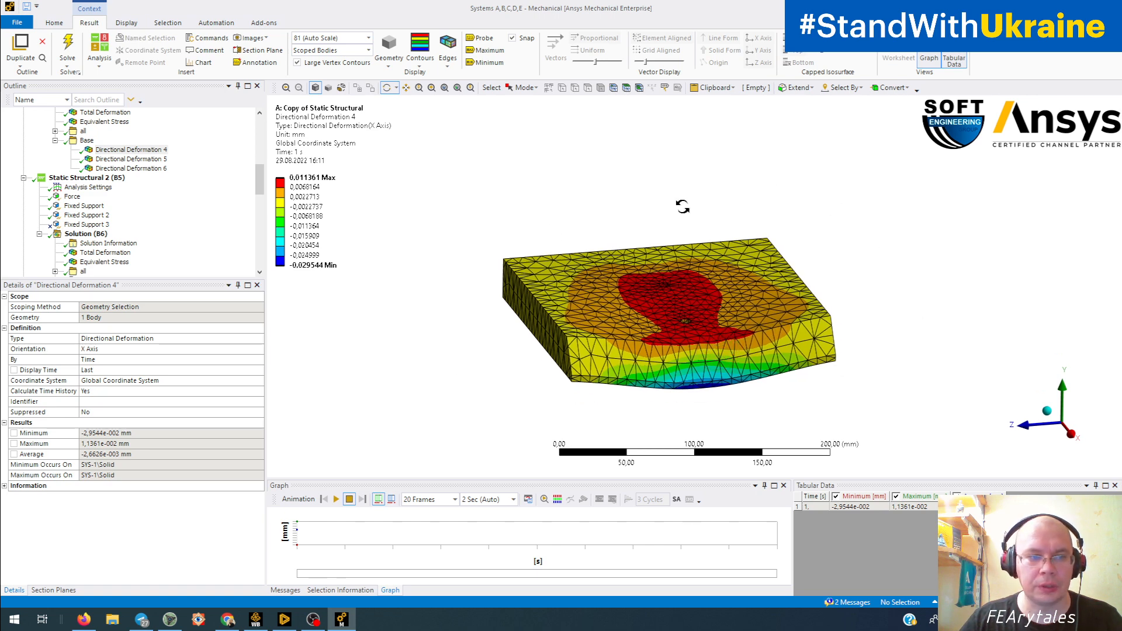
Show the Force of Static Structural 2 and collapse the Static Structural (A5), 3 and 4 branches, leaving Static Structural 2 expanded
{"action": "left_click", "coordinate": [74, 199]}
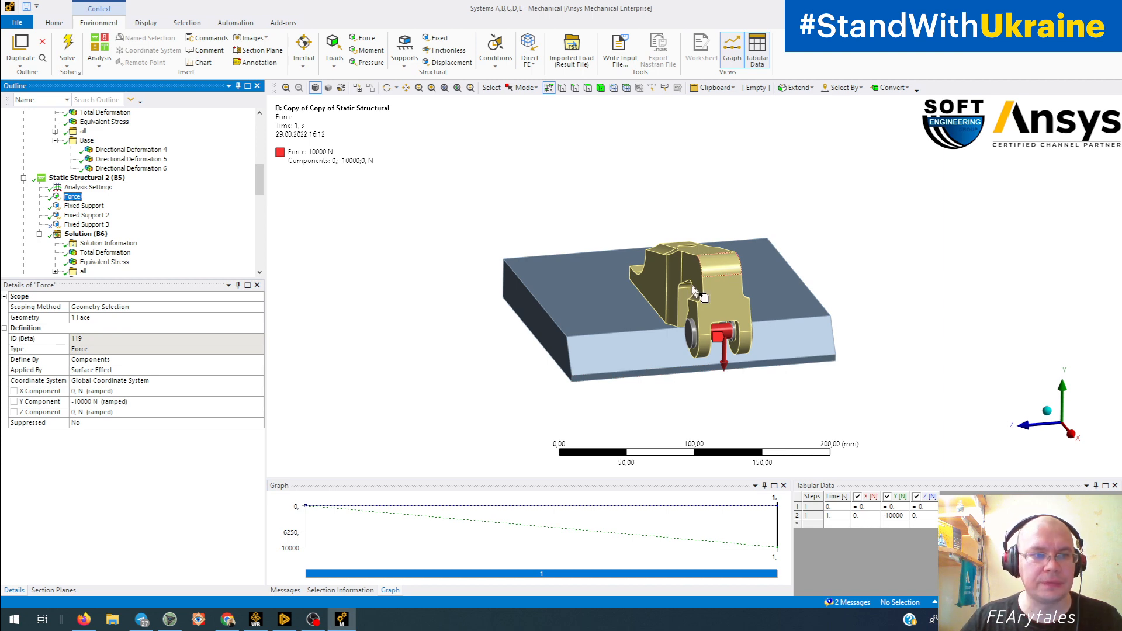
{"action": "scroll", "coordinate": [193, 187], "scroll_direction": "up", "scroll_amount": 7}
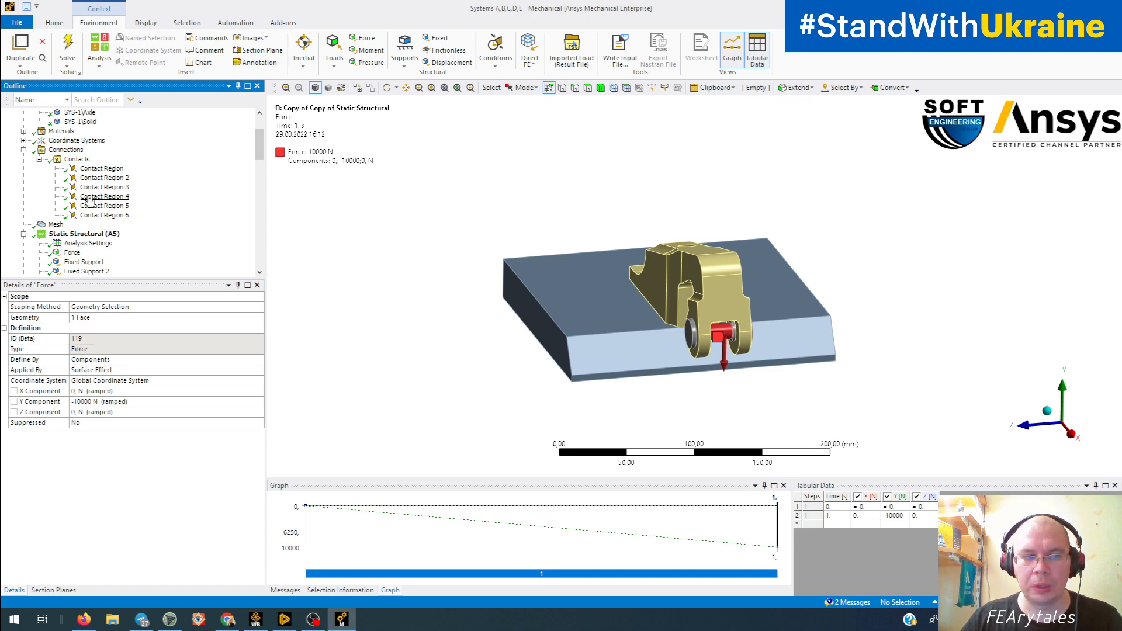
{"action": "scroll", "coordinate": [88, 202], "scroll_direction": "down", "scroll_amount": 3}
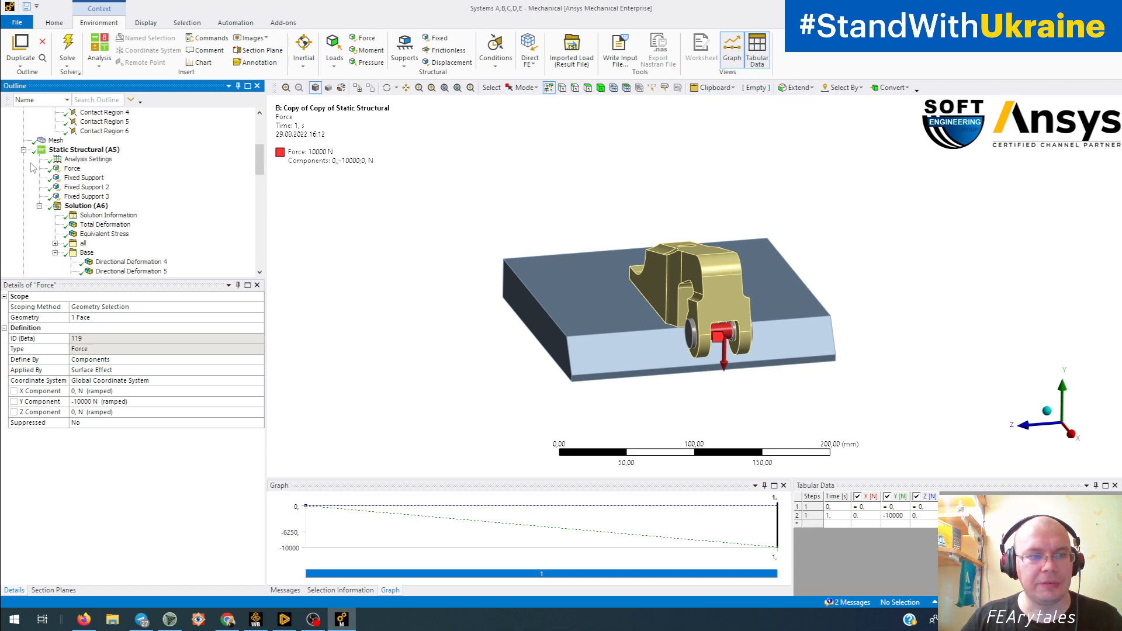
{"action": "left_click", "coordinate": [23, 149]}
{"action": "left_click", "coordinate": [25, 159]}
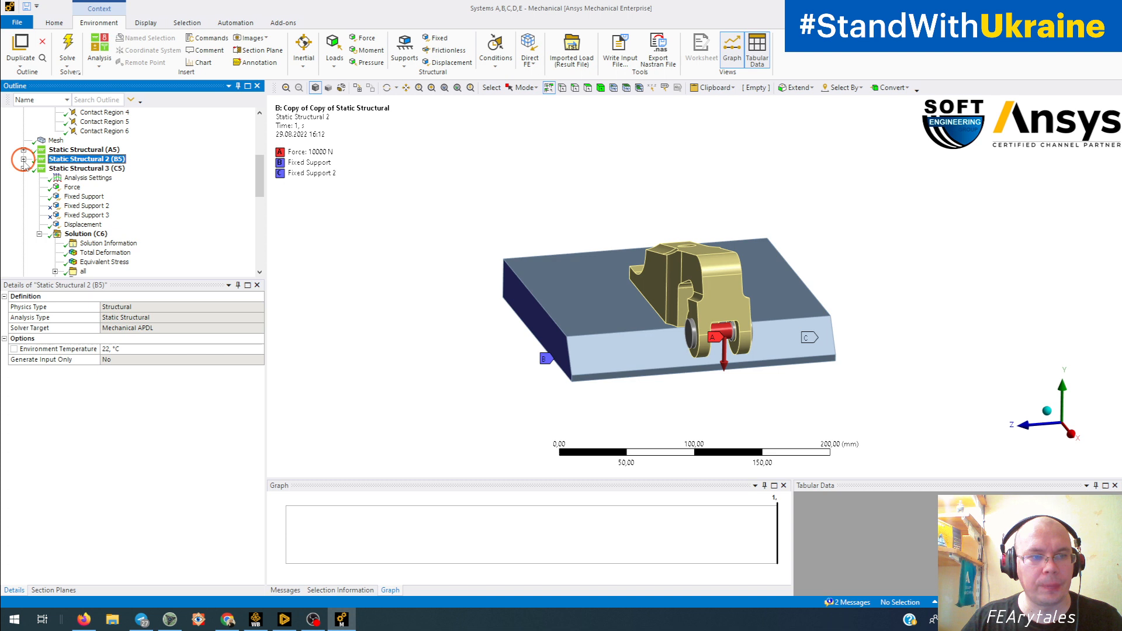
{"action": "left_click", "coordinate": [23, 168]}
{"action": "left_click", "coordinate": [24, 178]}
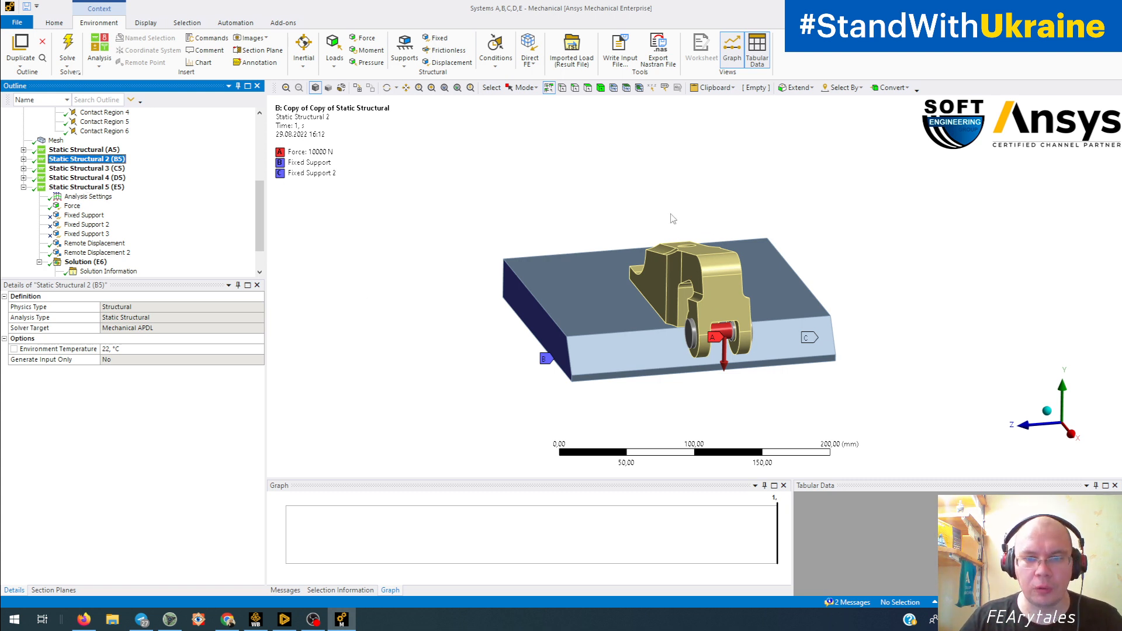
{"action": "left_click", "coordinate": [23, 159]}
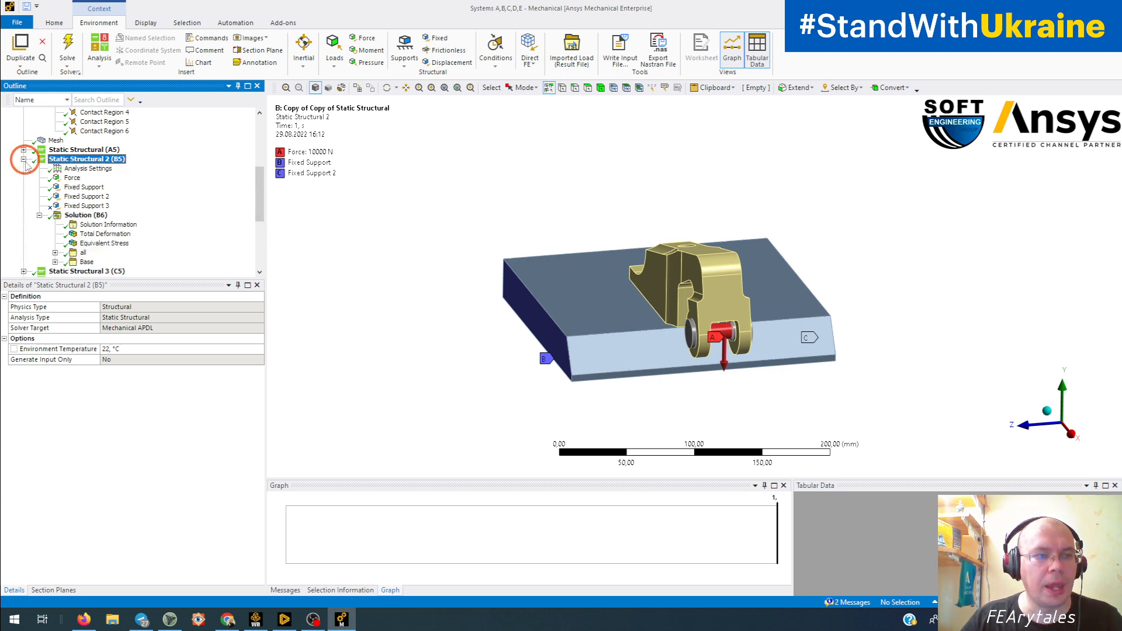
Examine the load and supports of Static Structural 2 from front and back, and show the details of its Fixed Support 3
{"action": "middle_click_drag", "start_coordinate": [513, 313], "coordinate": [634, 345]}
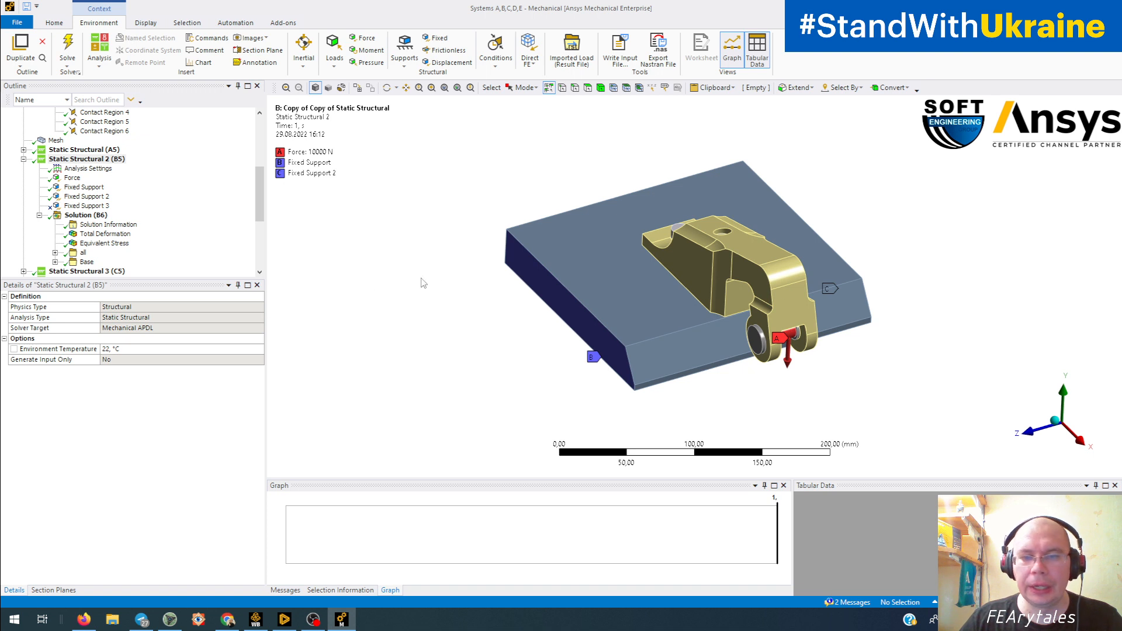
{"action": "middle_click_drag", "start_coordinate": [424, 283], "coordinate": [710, 292]}
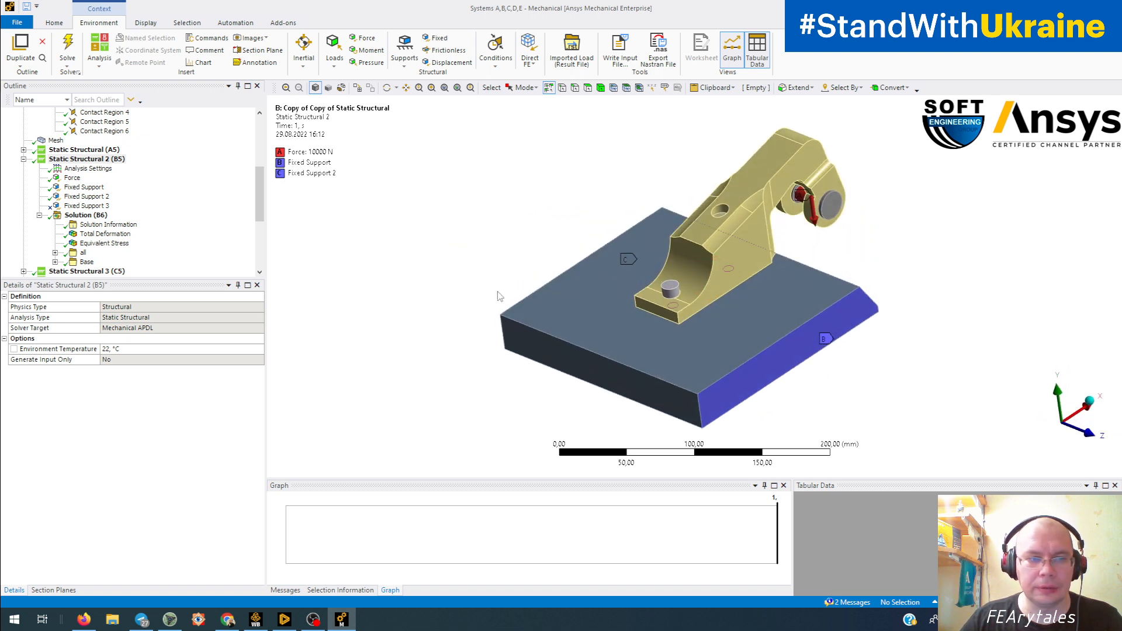
{"action": "left_click", "coordinate": [94, 208]}
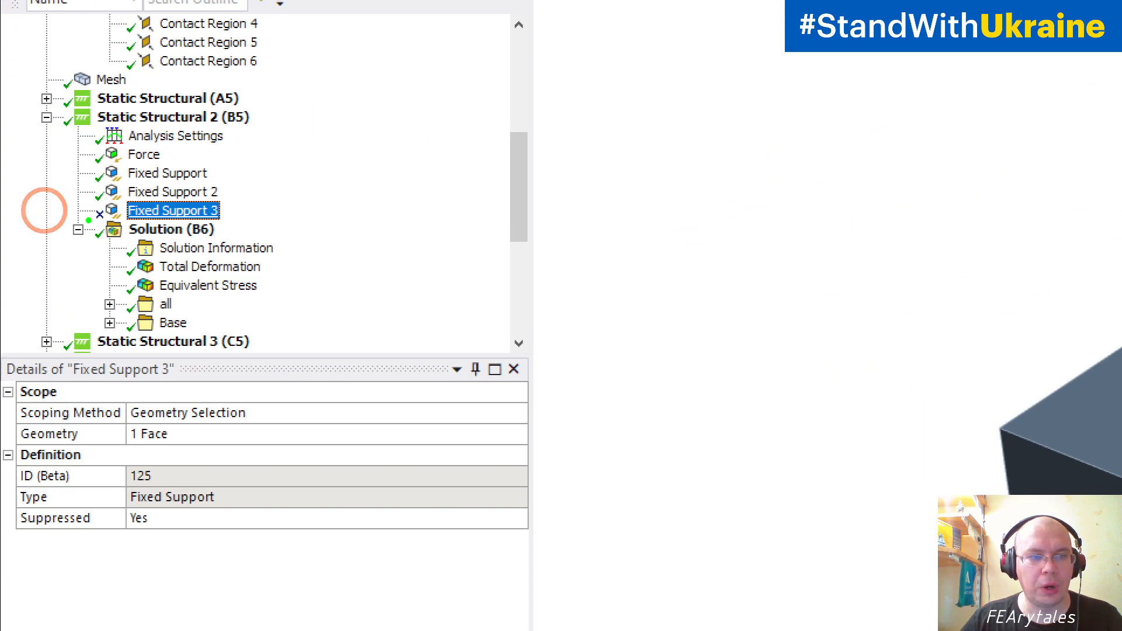
{"action": "left_click_drag", "start_coordinate": [45, 211], "coordinate": [113, 220]}
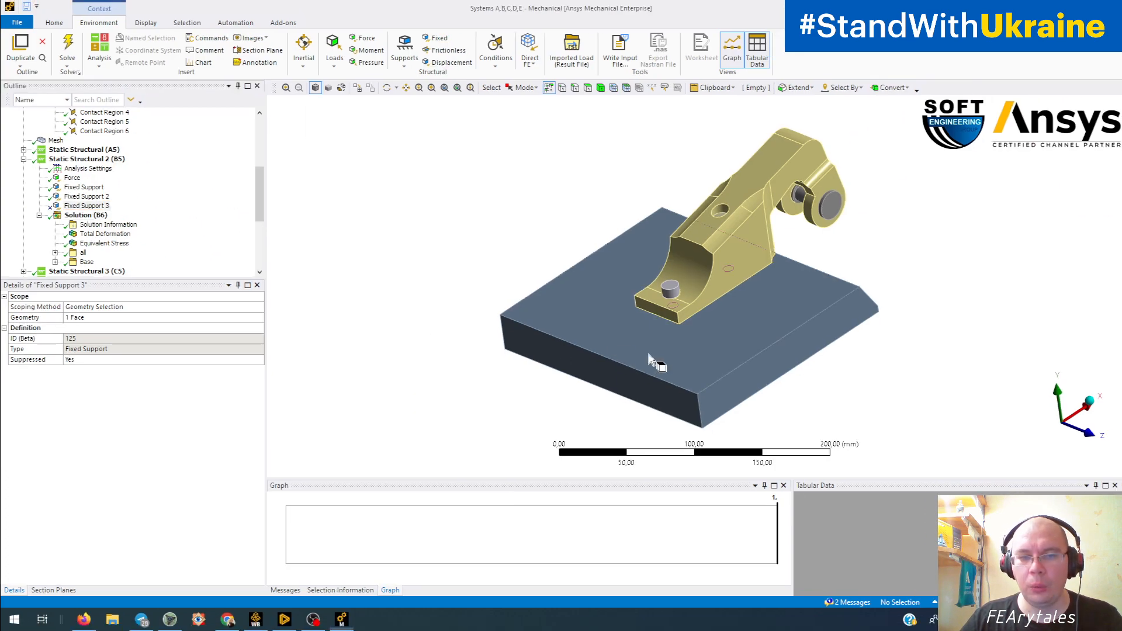
Show Fixed Support and Fixed Support 2 of Static Structural 2 together and examine the plate's supported side faces
{"action": "left_click", "coordinate": [84, 187]}
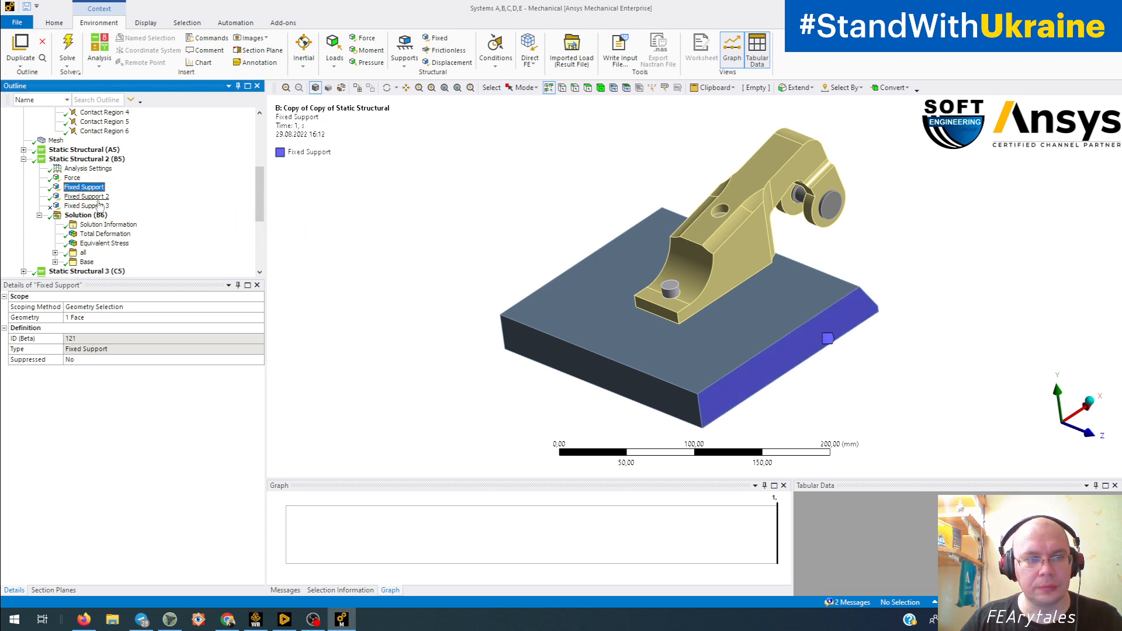
{"action": "left_click", "coordinate": [86, 196], "text": "ctrl"}
{"action": "middle_click_drag", "start_coordinate": [300, 280], "coordinate": [621, 281]}
{"action": "middle_click_drag", "start_coordinate": [548, 303], "coordinate": [713, 395]}
{"action": "middle_click_drag", "start_coordinate": [610, 332], "coordinate": [496, 328]}
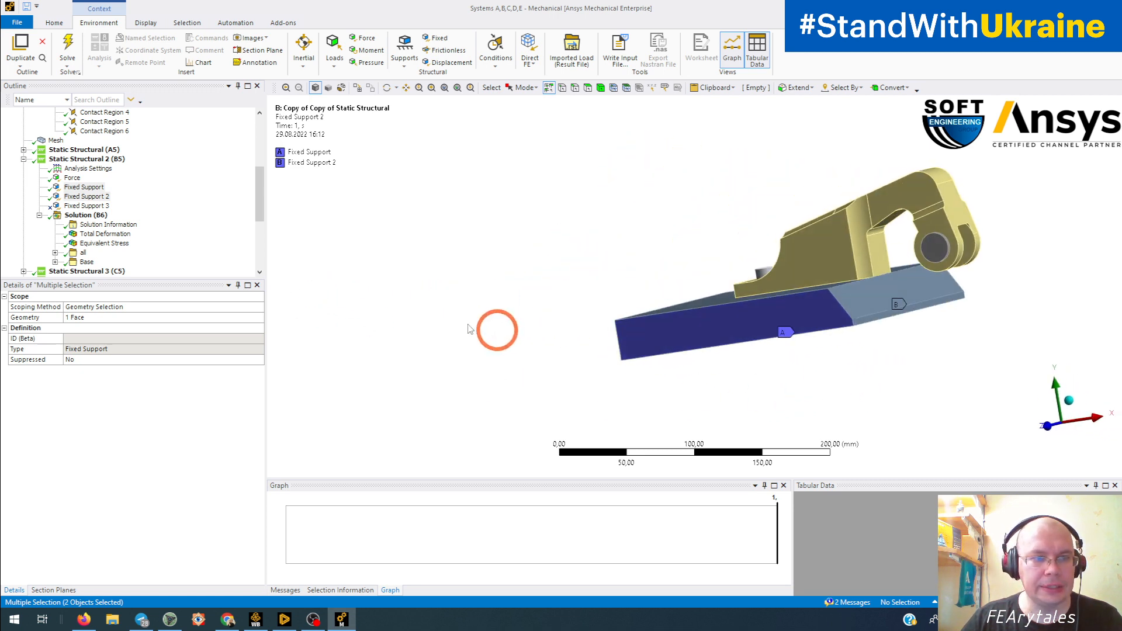
Show Fixed Support 3 of Static Structural 2 and highlight a short edge of the plate's rear face
{"action": "left_click", "coordinate": [86, 205]}
{"action": "middle_click_drag", "start_coordinate": [673, 302], "coordinate": [721, 325]}
{"action": "left_click", "coordinate": [601, 224]}
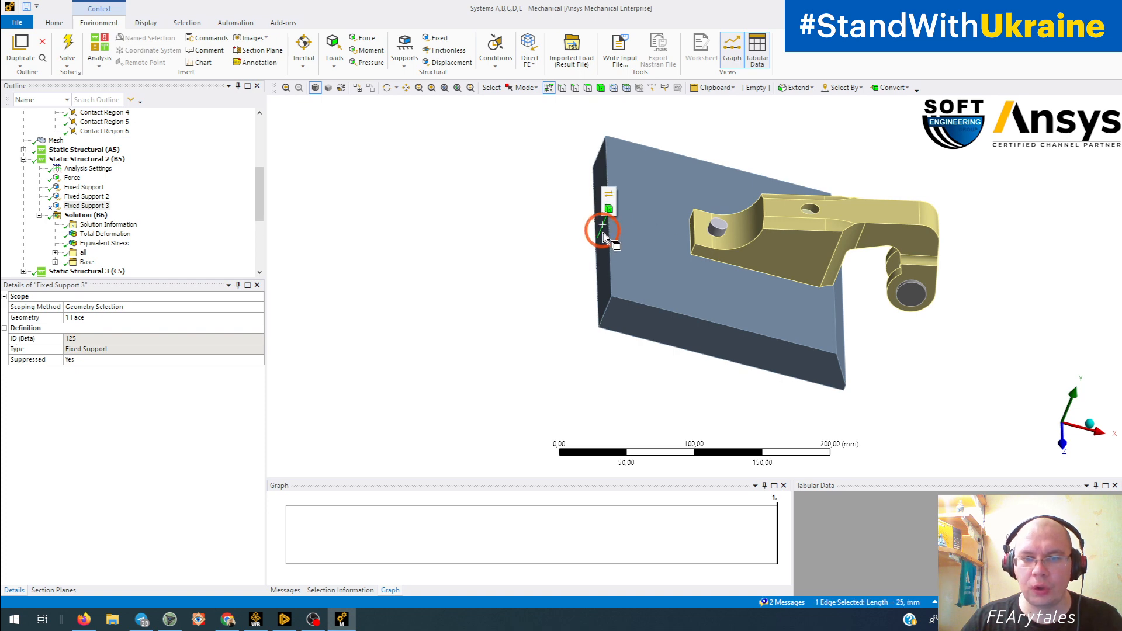
Display the Total Deformation result of Static Structural 2 and examine how the plate and bracket deform
{"action": "middle_click_drag", "start_coordinate": [691, 316], "coordinate": [568, 273]}
{"action": "left_click", "coordinate": [129, 235]}
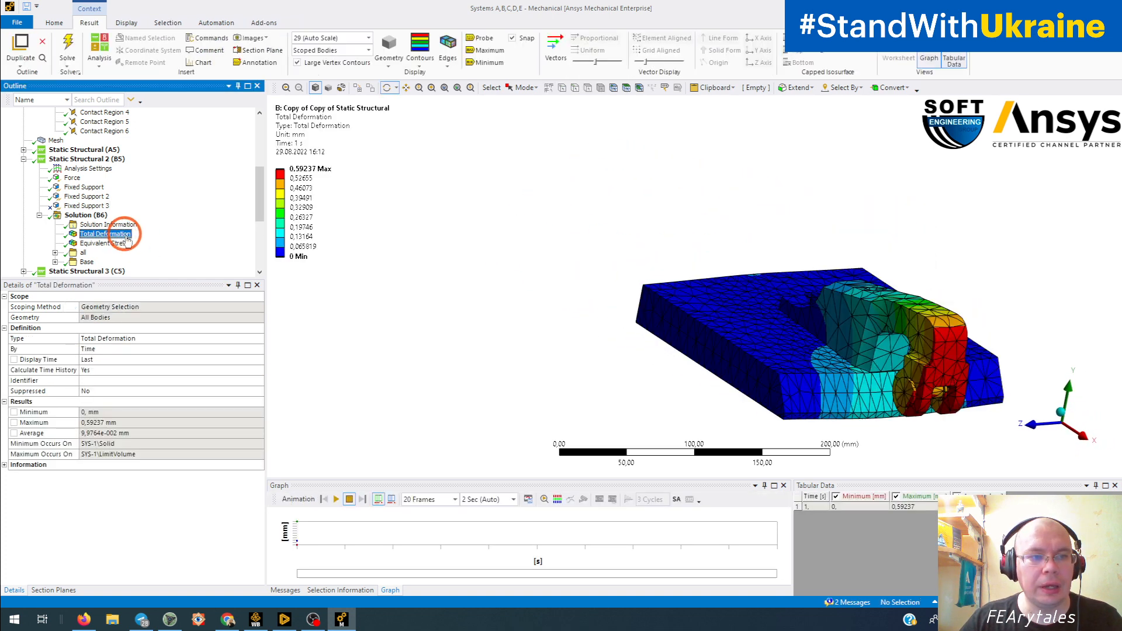
{"action": "middle_click_drag", "start_coordinate": [784, 321], "coordinate": [776, 288]}
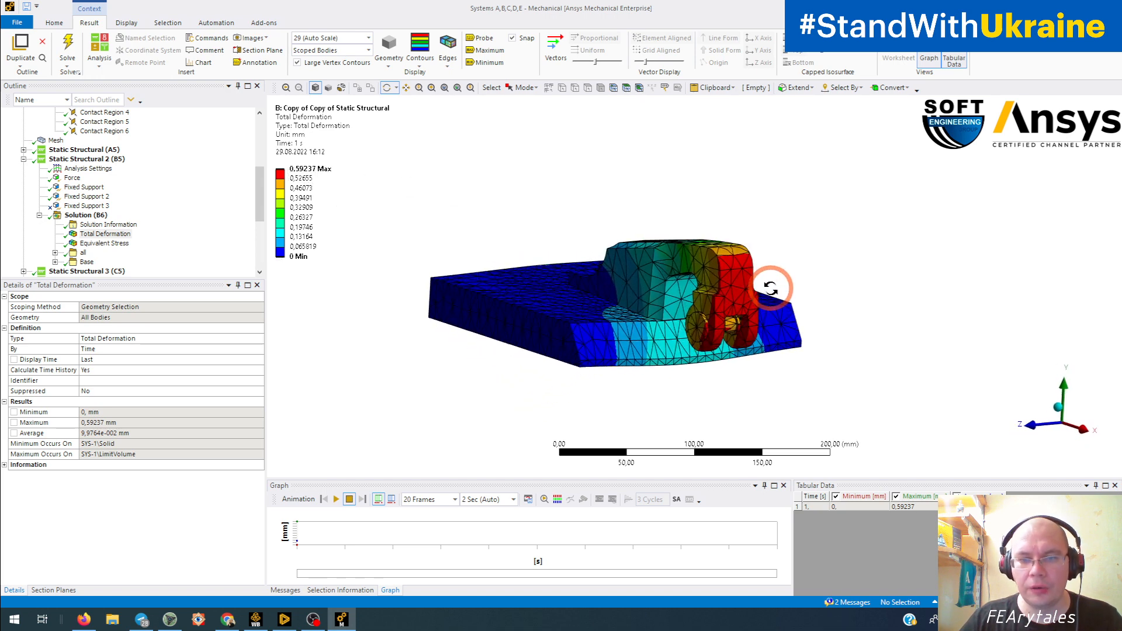
Compare the Total Deformation result of the first Static Structural analysis with that of Static Structural 2
{"action": "scroll", "coordinate": [93, 191], "scroll_direction": "up", "scroll_amount": 1}
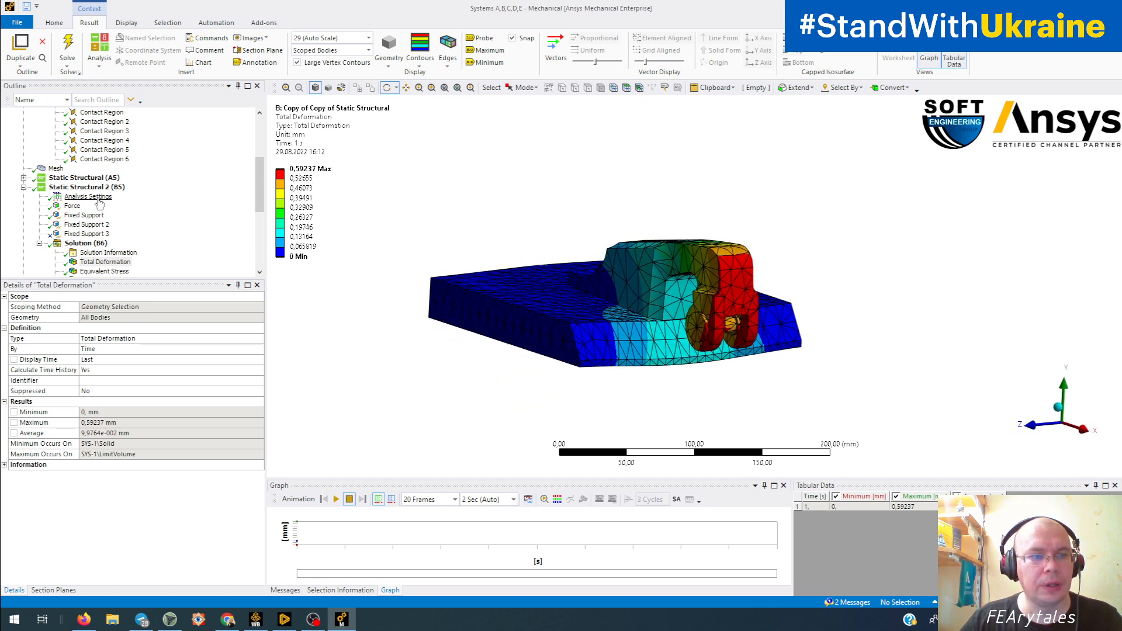
{"action": "left_click", "coordinate": [23, 178]}
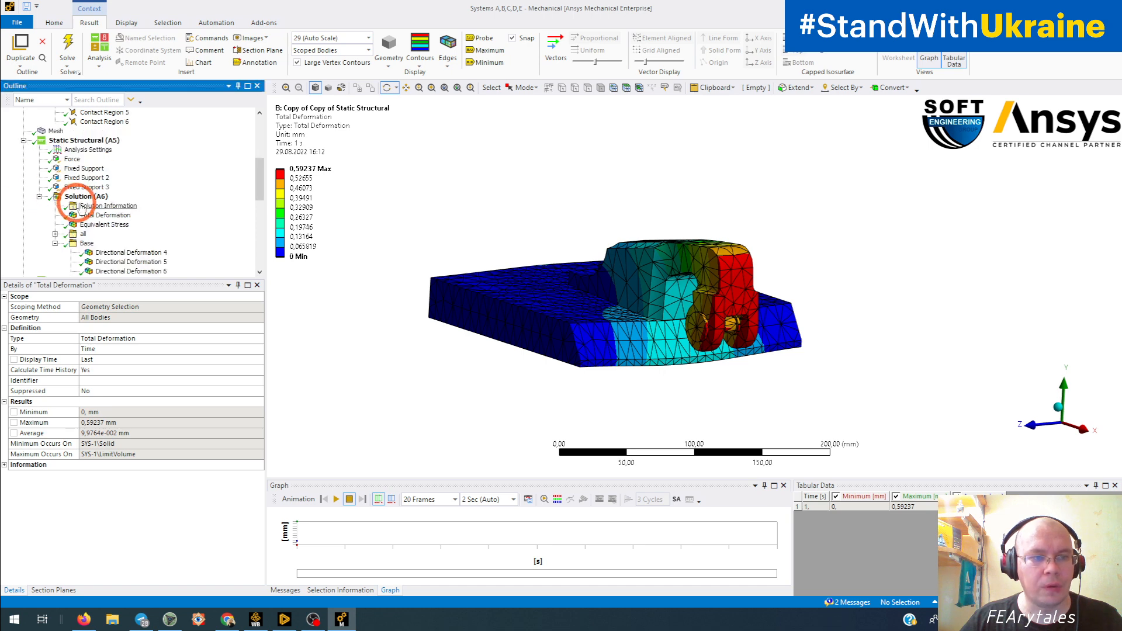
{"action": "left_click", "coordinate": [96, 216]}
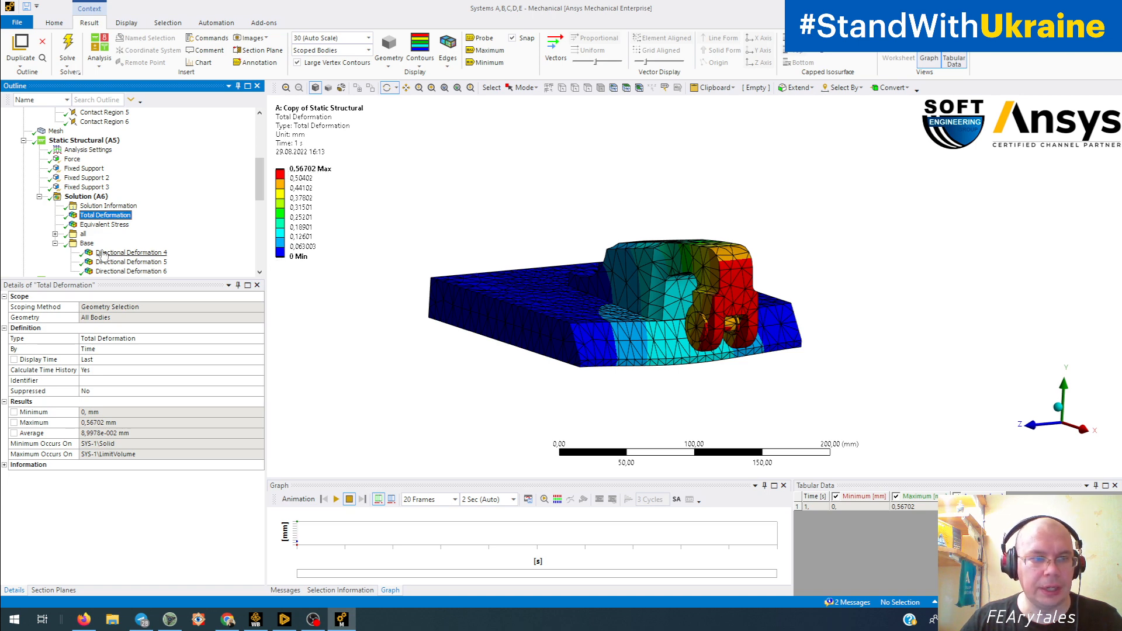
{"action": "scroll", "coordinate": [101, 255], "scroll_direction": "down", "scroll_amount": 3}
{"action": "left_click", "coordinate": [99, 271]}
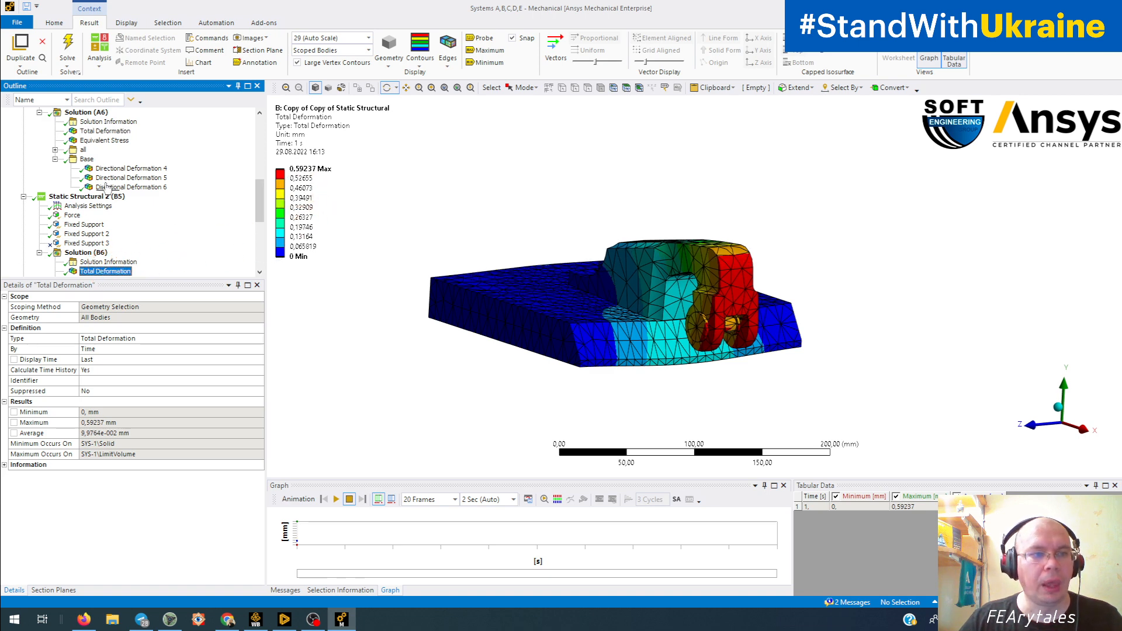
Display the Equivalent Stress result of Static Structural 2 and examine it on the underside and top of the plate and bracket
{"action": "scroll", "coordinate": [107, 185], "scroll_direction": "down", "scroll_amount": 2}
{"action": "left_click", "coordinate": [109, 224]}
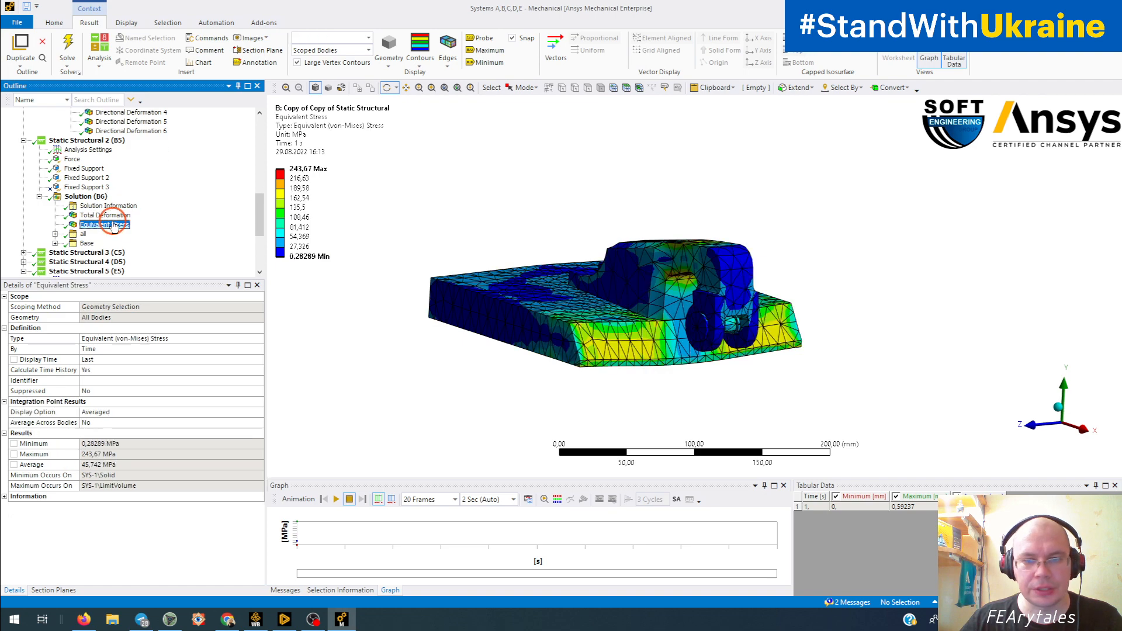
{"action": "left_click_drag", "start_coordinate": [617, 305], "coordinate": [614, 238]}
{"action": "scroll", "coordinate": [672, 241], "scroll_direction": "up", "scroll_amount": 4}
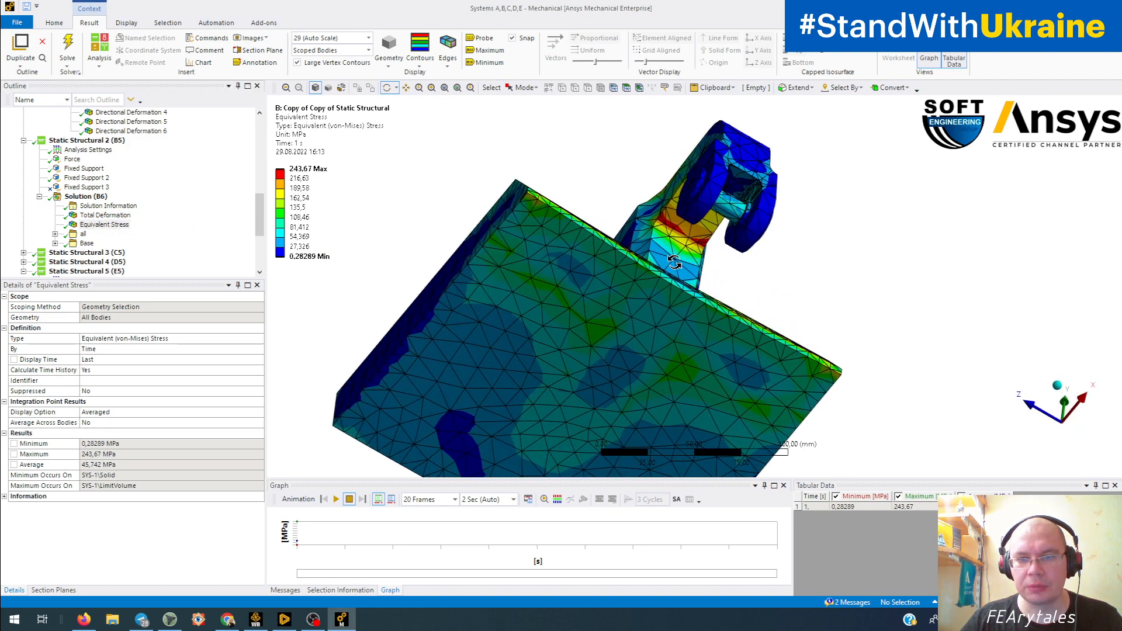
{"action": "left_click_drag", "start_coordinate": [734, 268], "coordinate": [205, 260]}
Switch back and forth between the Equivalent Stress results of Static Structural and Static Structural 2 to compare their distributions
{"action": "left_click_drag", "start_coordinate": [261, 225], "coordinate": [260, 201]}
{"action": "left_click", "coordinate": [115, 160]}
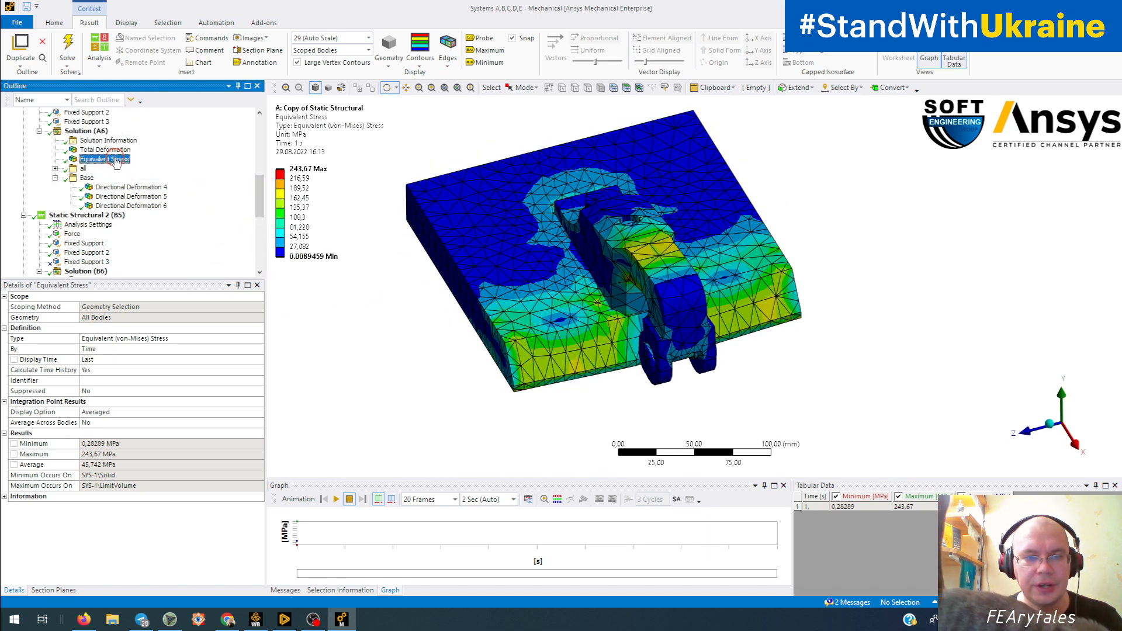
{"action": "scroll", "coordinate": [117, 181], "scroll_direction": "down", "scroll_amount": 1}
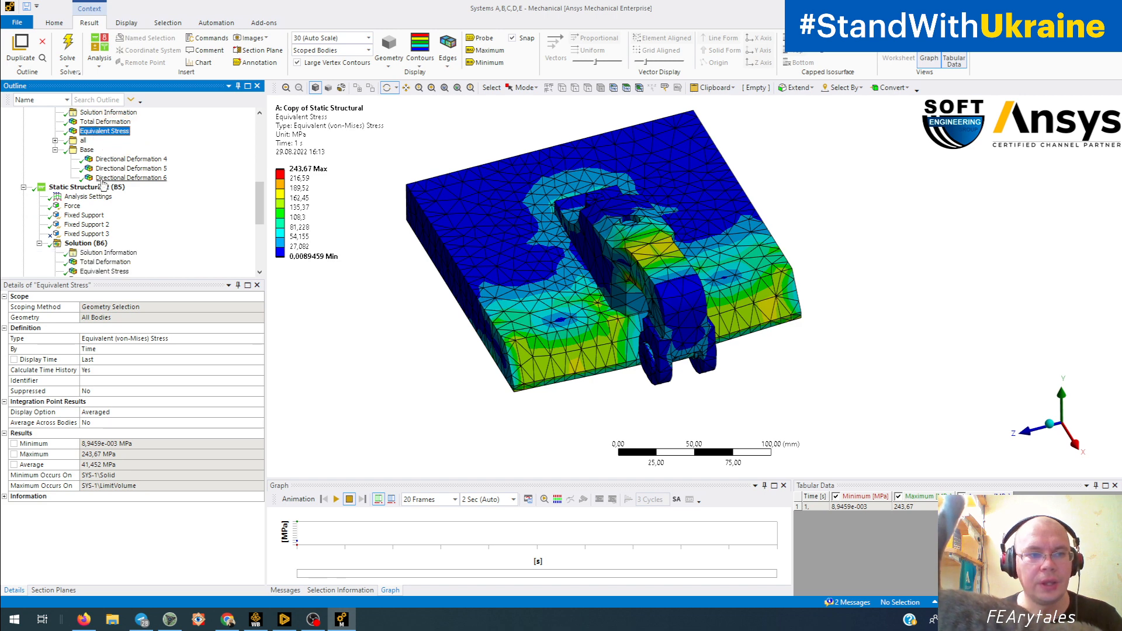
{"action": "left_click", "coordinate": [103, 271]}
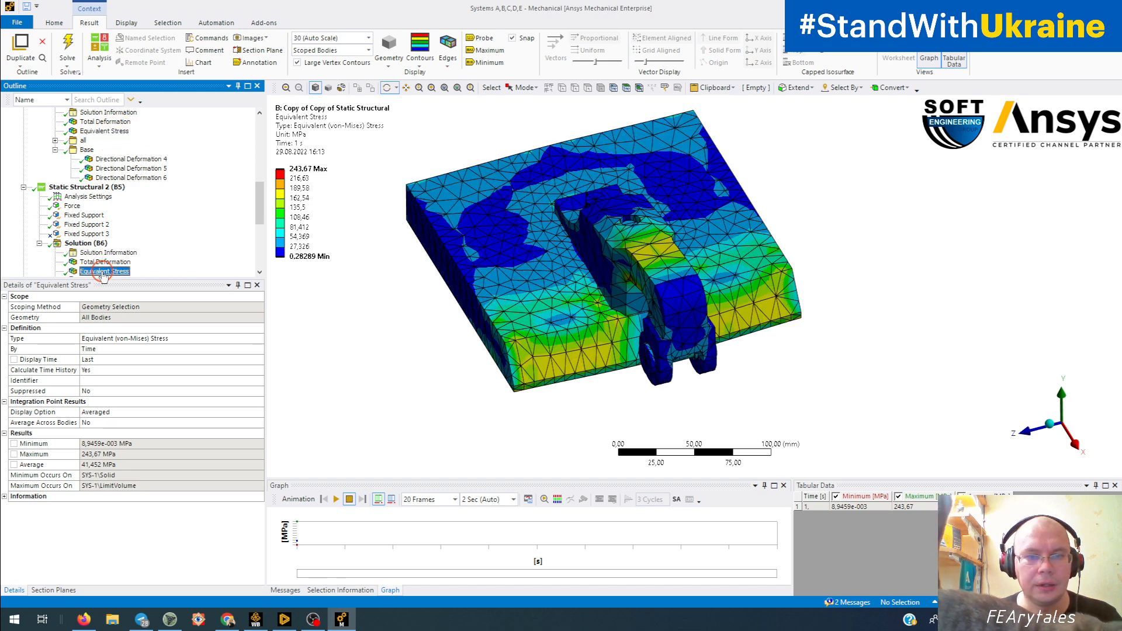
{"action": "left_click", "coordinate": [111, 131]}
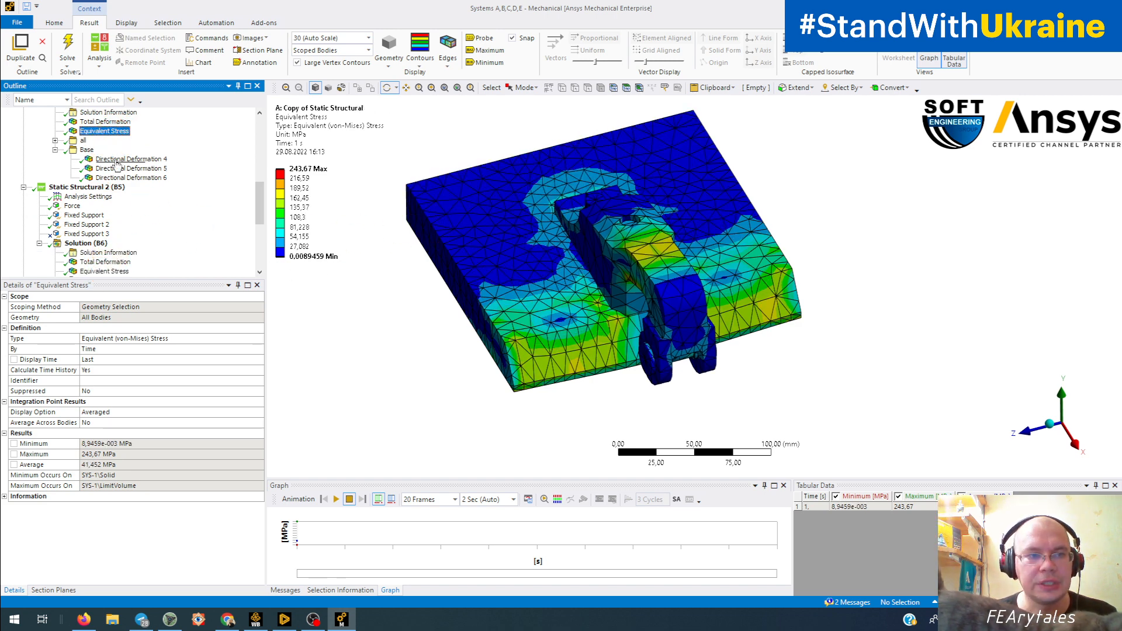
{"action": "scroll", "coordinate": [105, 276], "scroll_direction": "down", "scroll_amount": 1}
{"action": "left_click", "coordinate": [105, 243]}
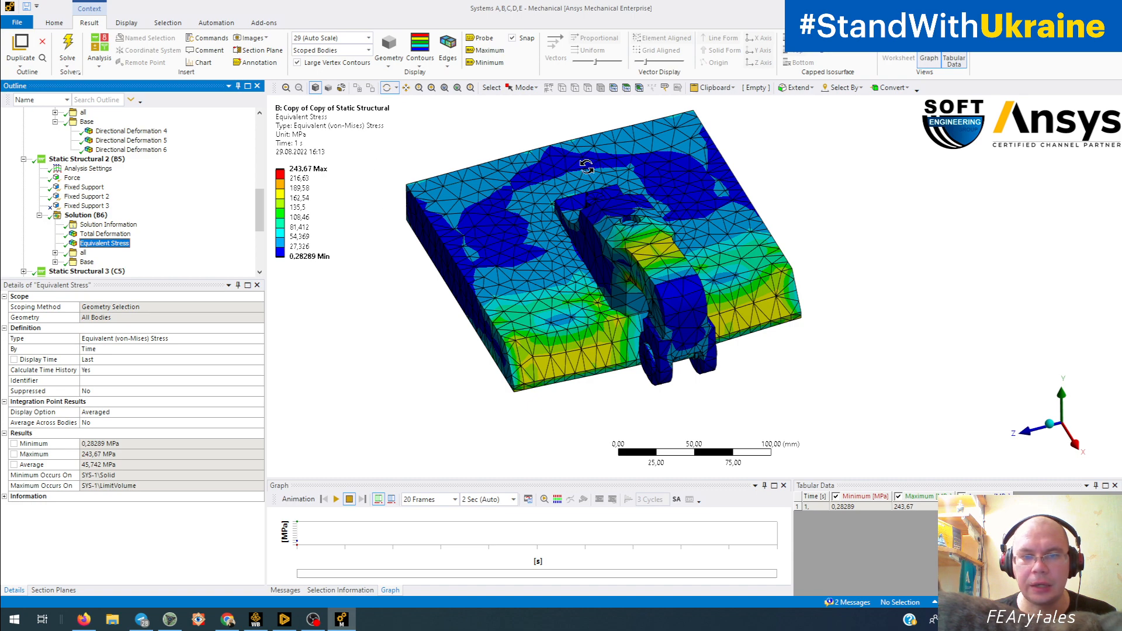
Examine the Static Structural 2 stress contours on the plate's top and side faces and around the bracket
{"action": "left_click_drag", "start_coordinate": [649, 117], "coordinate": [692, 205]}
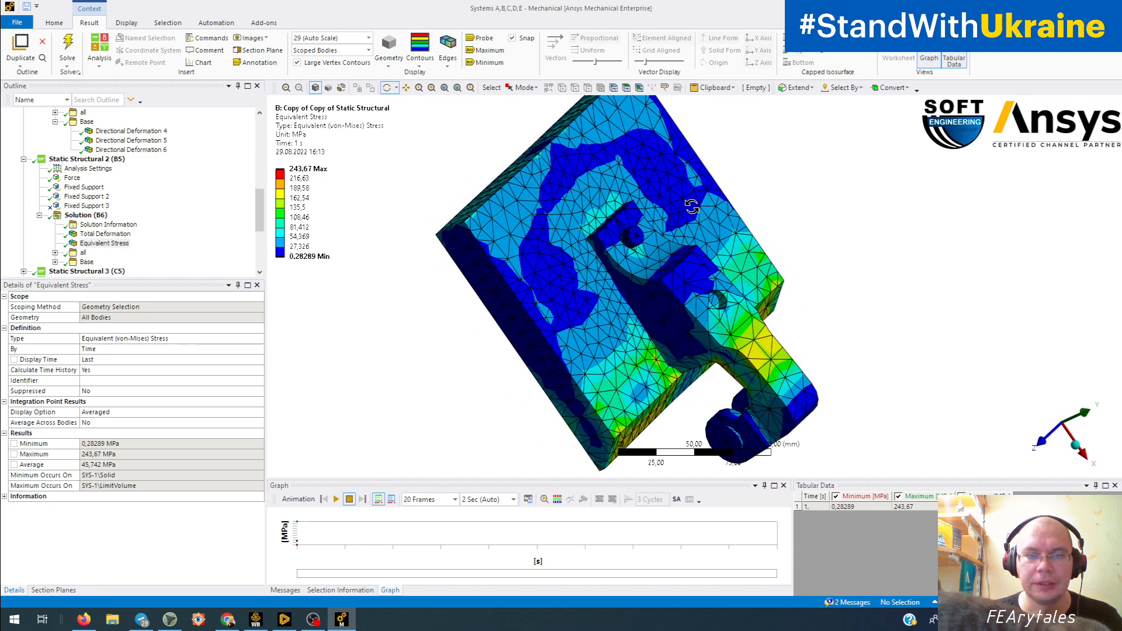
{"action": "left_click_drag", "start_coordinate": [513, 208], "coordinate": [495, 171]}
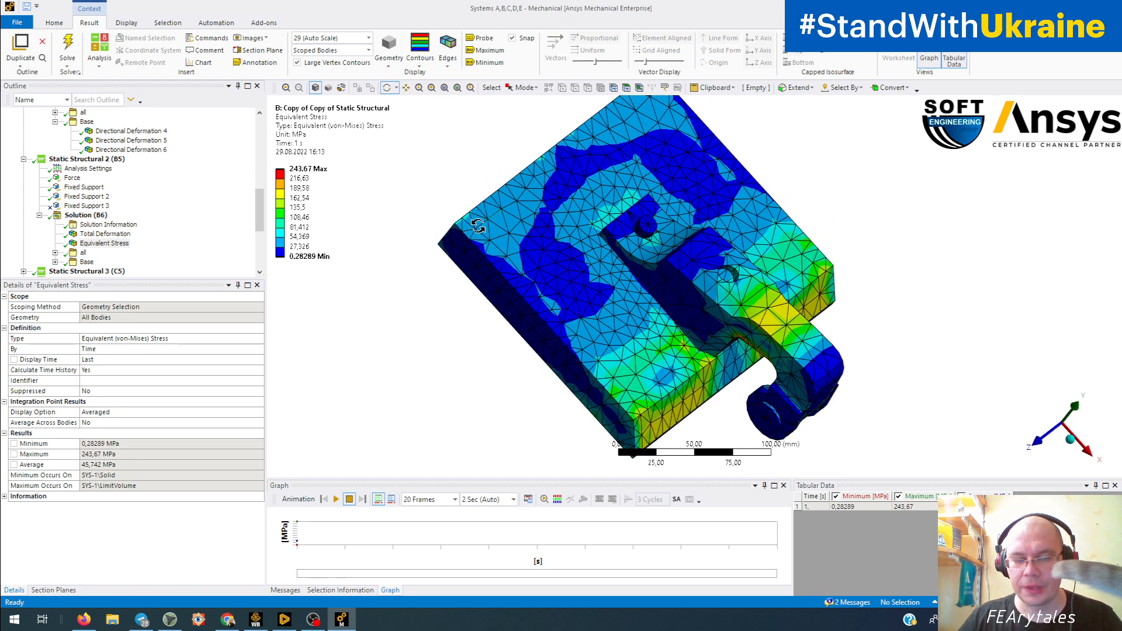
{"action": "left_click_drag", "start_coordinate": [478, 226], "coordinate": [674, 351]}
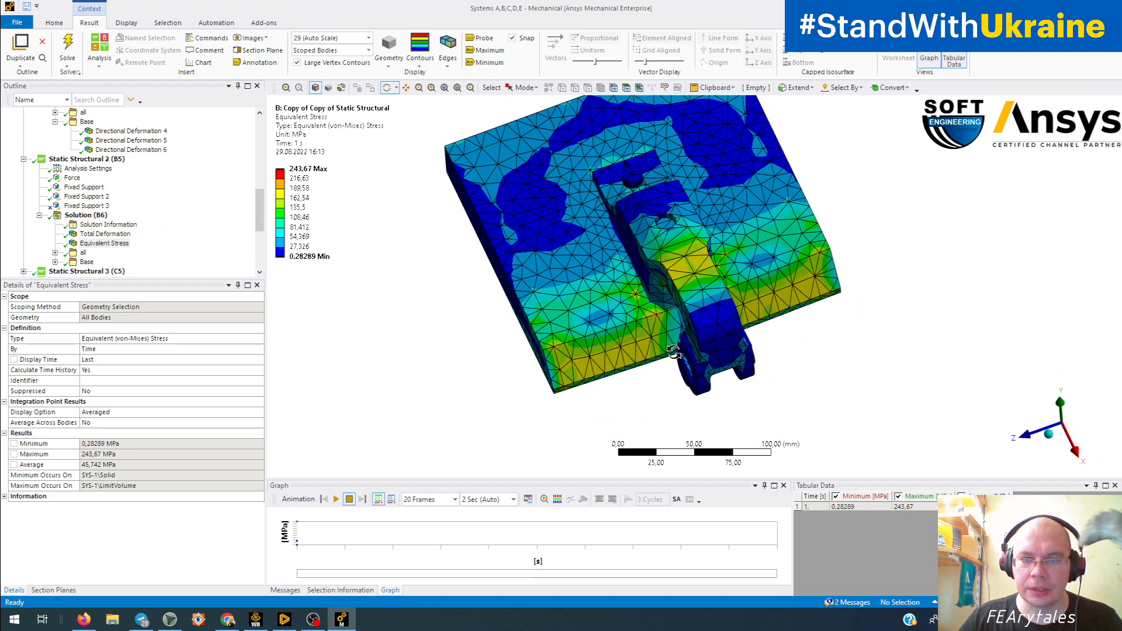
Return to the Equivalent Stress result of the first Static Structural analysis and inspect the plate's front face
{"action": "scroll", "coordinate": [148, 196], "scroll_direction": "up", "scroll_amount": 2}
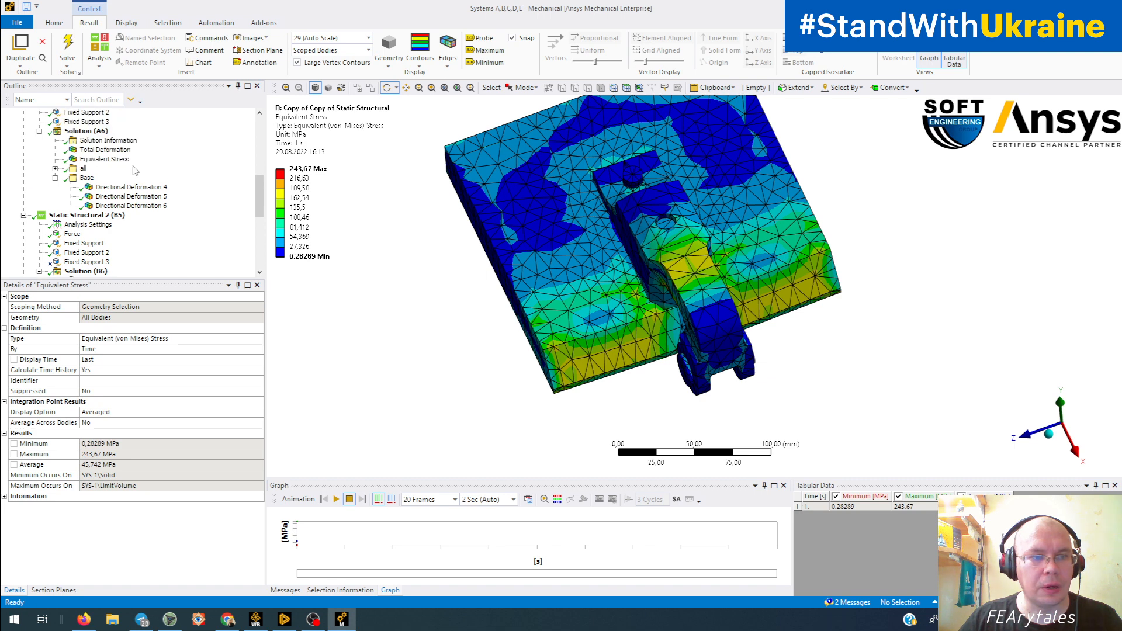
{"action": "left_click", "coordinate": [117, 160]}
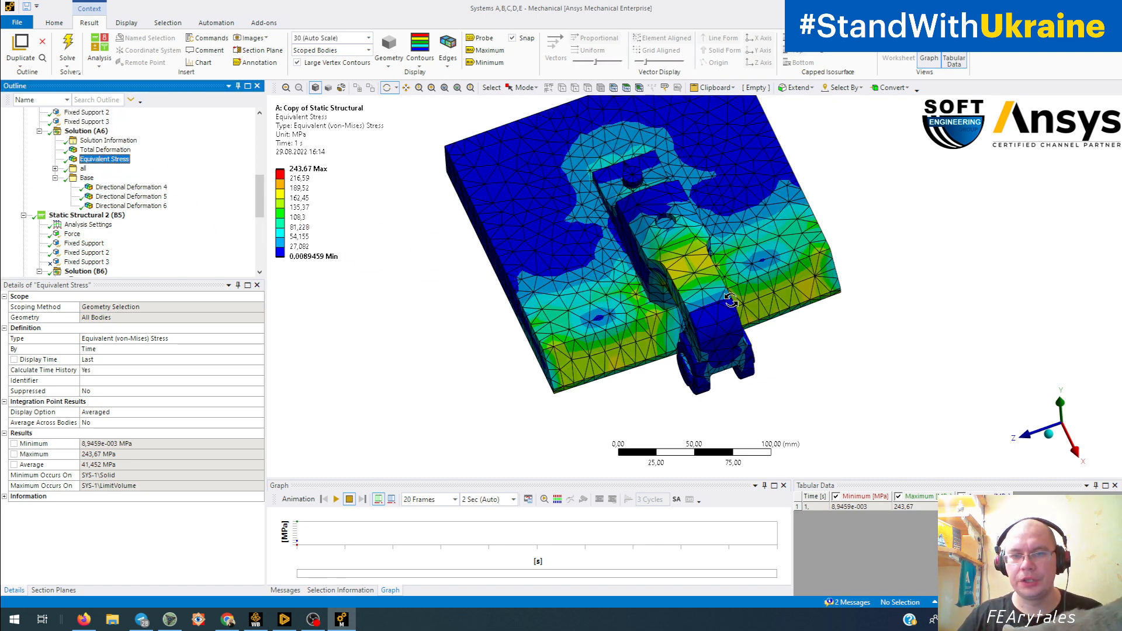
{"action": "left_click_drag", "start_coordinate": [590, 277], "coordinate": [657, 275]}
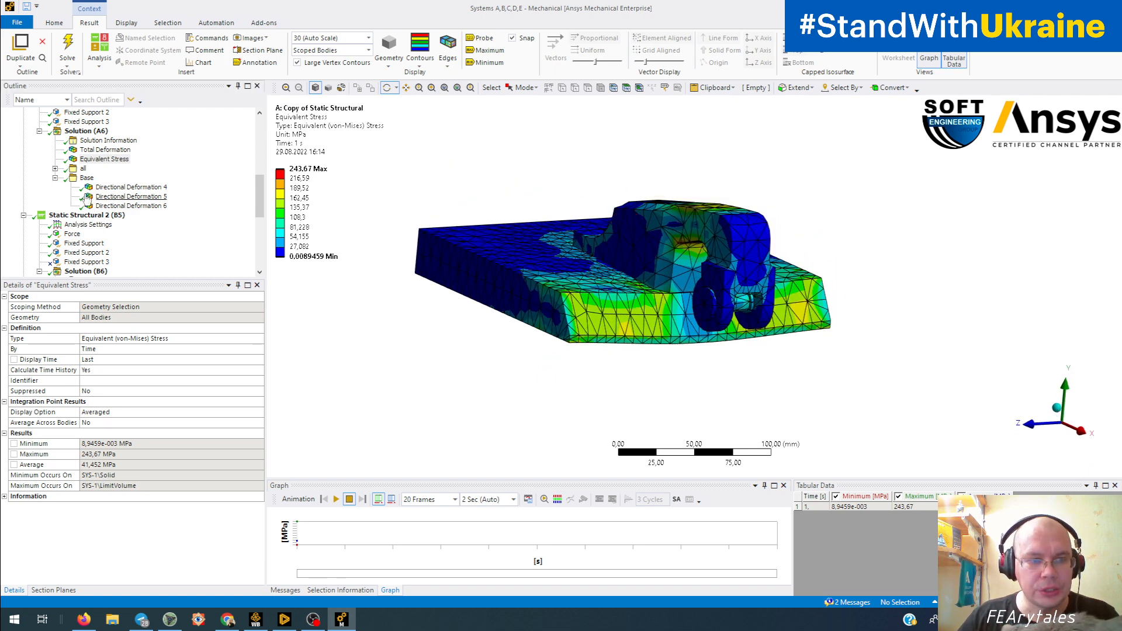
Expand Static Structural 3, show its Fixed Support and its Displacement, and examine the plate side faces they act on
{"action": "scroll", "coordinate": [47, 217], "scroll_direction": "down", "scroll_amount": 3}
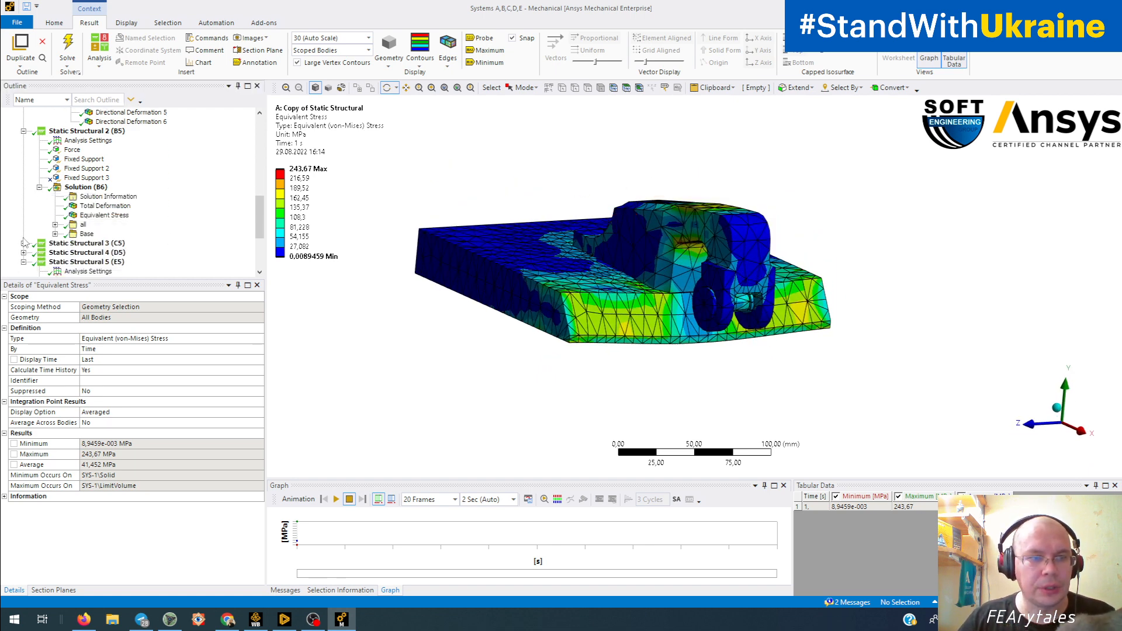
{"action": "left_click", "coordinate": [24, 243]}
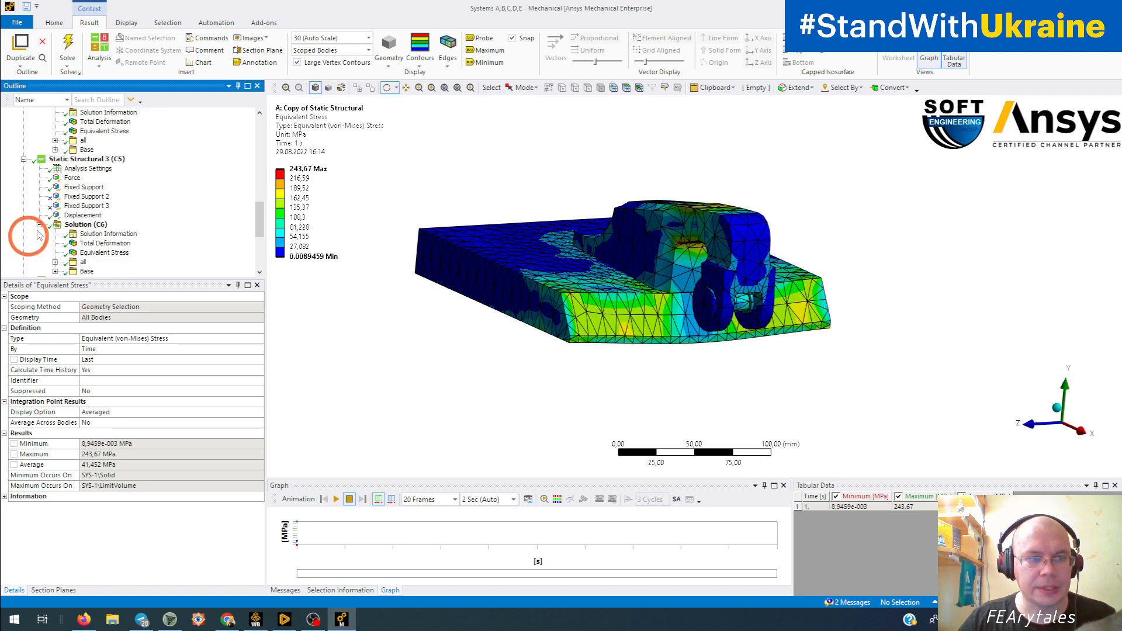
{"action": "left_click", "coordinate": [81, 187]}
{"action": "middle_click_drag", "start_coordinate": [476, 243], "coordinate": [524, 316]}
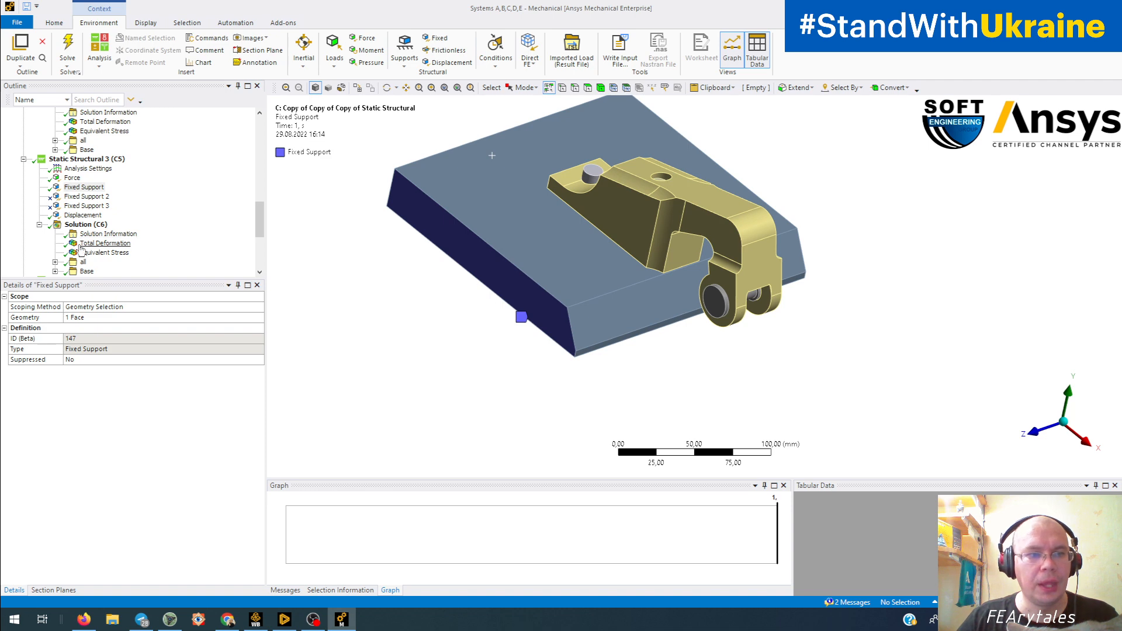
{"action": "left_click", "coordinate": [87, 217]}
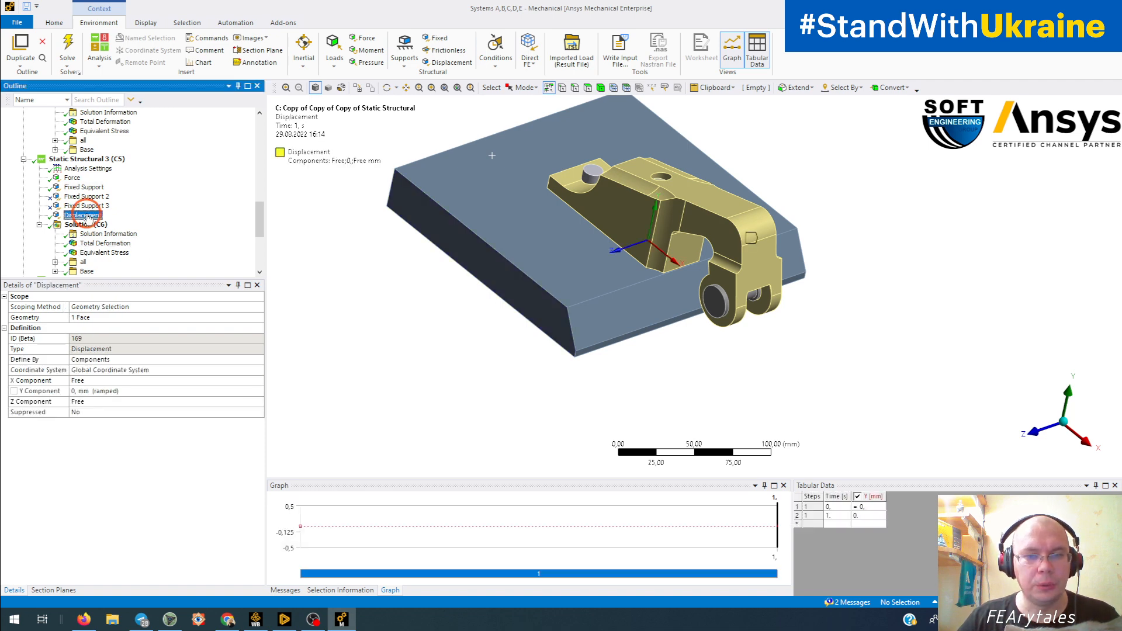
{"action": "middle_click_drag", "start_coordinate": [421, 245], "coordinate": [282, 254]}
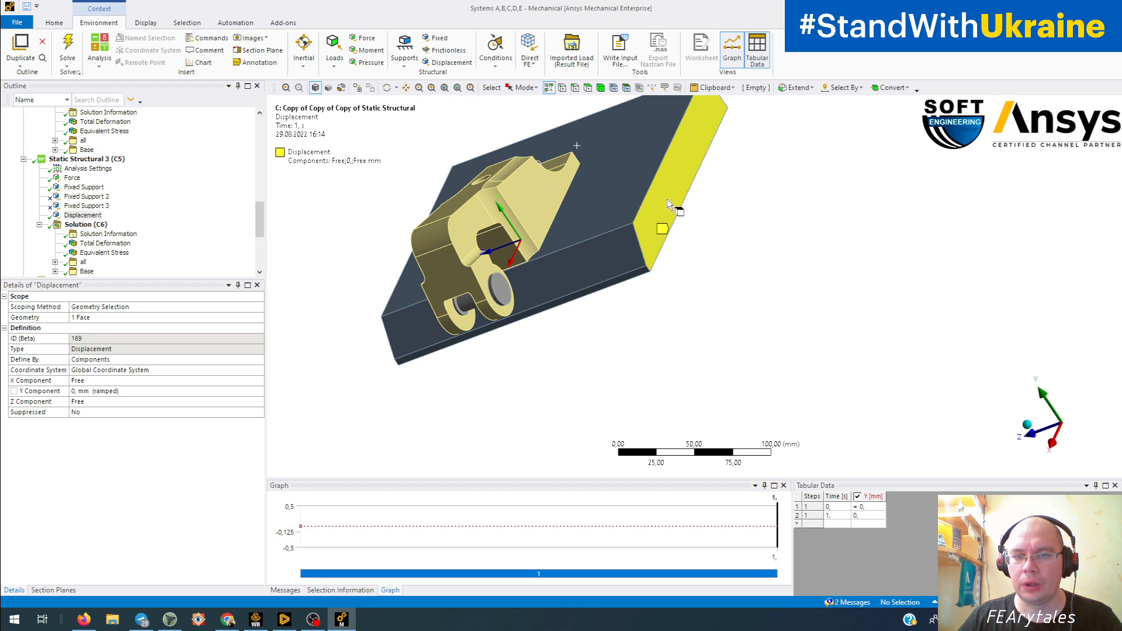
{"action": "middle_click_drag", "start_coordinate": [668, 203], "coordinate": [666, 268], "text": "ctrl"}
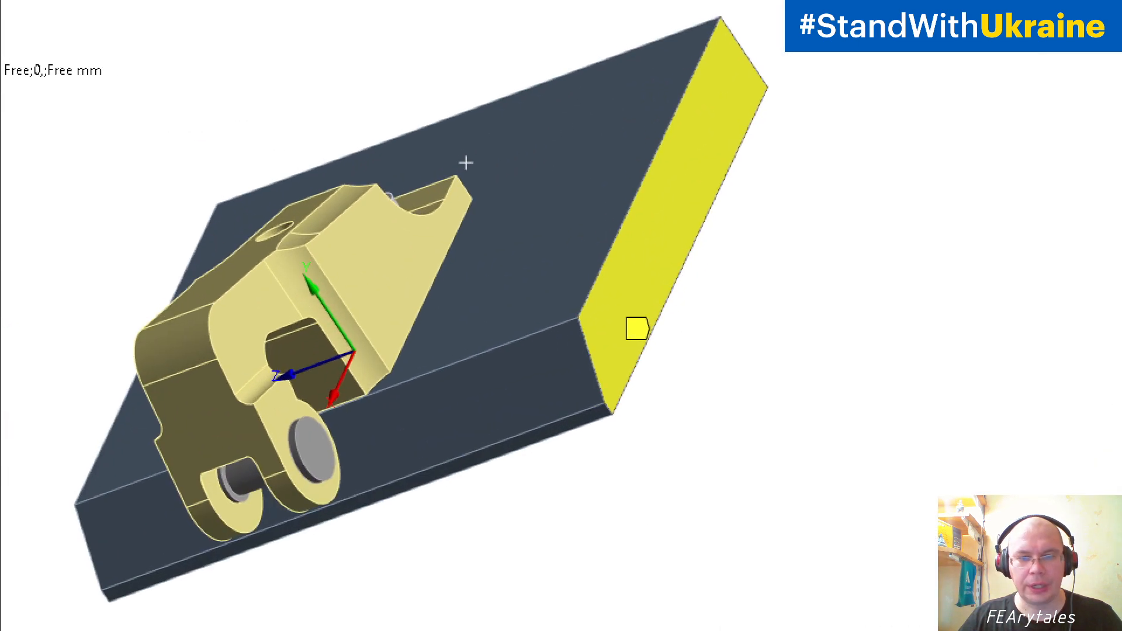
Mark the displacement face on a magnified view with red X and blue Z arrows and a crossed-out green Y arrow, then close the markup
{"action": "middle_click", "coordinate": [655, 240]}
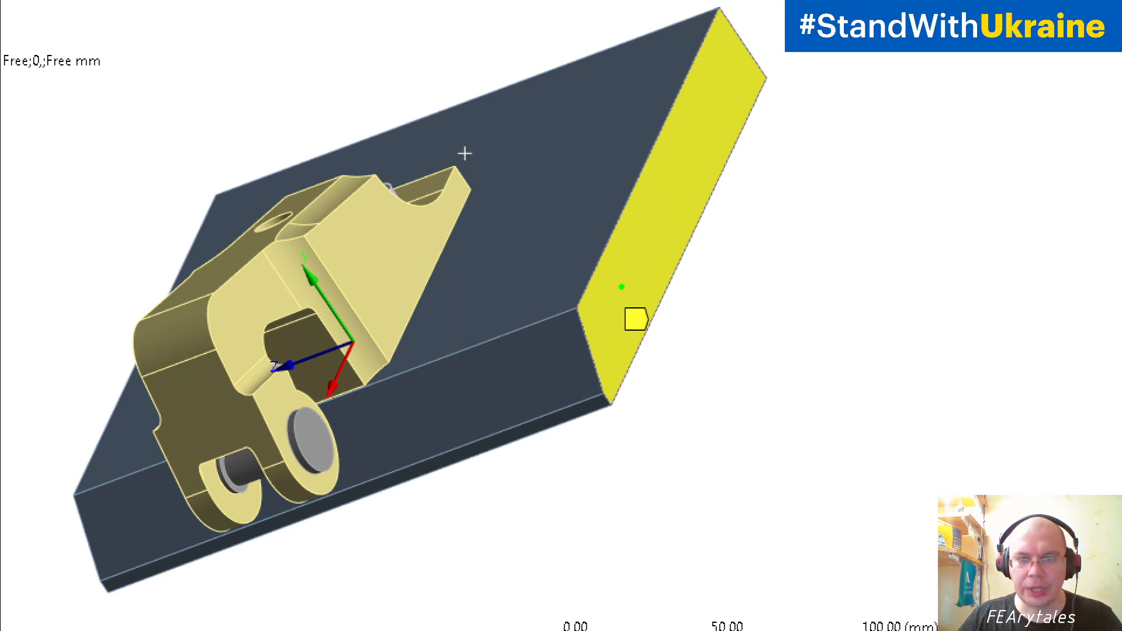
{"action": "left_click_drag", "start_coordinate": [628, 274], "coordinate": [566, 403]}
{"action": "mouse_move", "coordinate": [564, 351]}
{"action": "left_mouse_down"}
{"action": "mouse_move", "coordinate": [564, 386]}
{"action": "mouse_move", "coordinate": [624, 383]}
{"action": "left_mouse_up"}
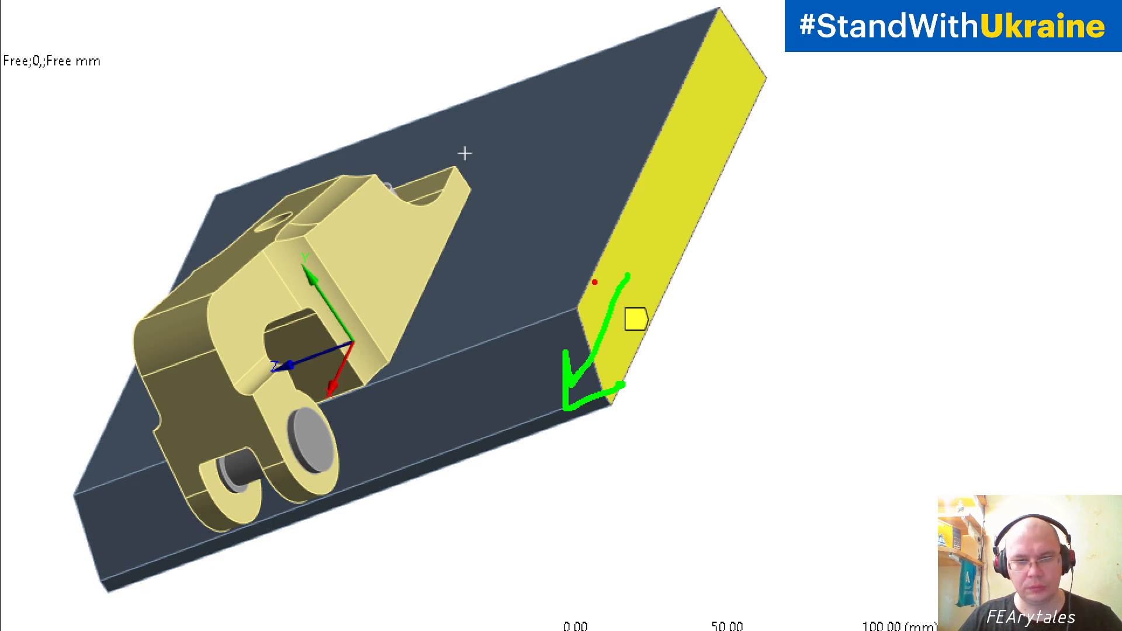
{"action": "left_click_drag", "start_coordinate": [628, 276], "coordinate": [564, 394]}
{"action": "mouse_move", "coordinate": [543, 351]}
{"action": "left_mouse_down"}
{"action": "mouse_move", "coordinate": [560, 393]}
{"action": "mouse_move", "coordinate": [576, 400]}
{"action": "mouse_move", "coordinate": [625, 379]}
{"action": "left_mouse_up"}
{"action": "left_click_drag", "start_coordinate": [628, 281], "coordinate": [496, 302]}
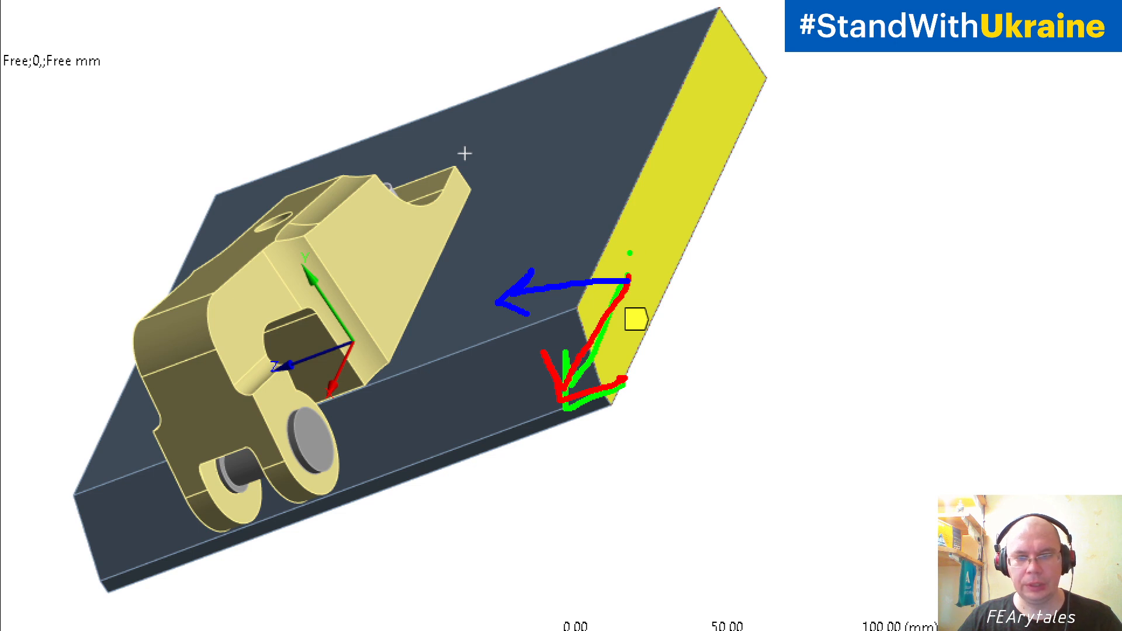
{"action": "mouse_move", "coordinate": [626, 281]}
{"action": "left_mouse_down"}
{"action": "mouse_move", "coordinate": [548, 139]}
{"action": "mouse_move", "coordinate": [552, 153]}
{"action": "left_mouse_up"}
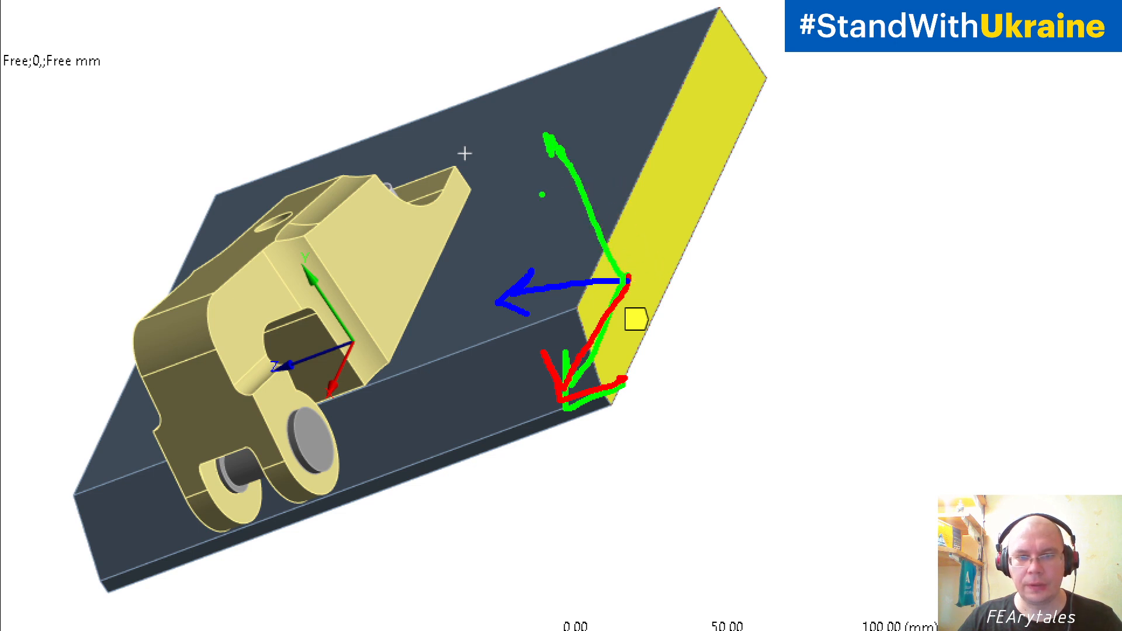
{"action": "left_click_drag", "start_coordinate": [534, 191], "coordinate": [610, 219]}
{"action": "left_click_drag", "start_coordinate": [599, 153], "coordinate": [559, 253]}
{"action": "left_click", "coordinate": [584, 336]}
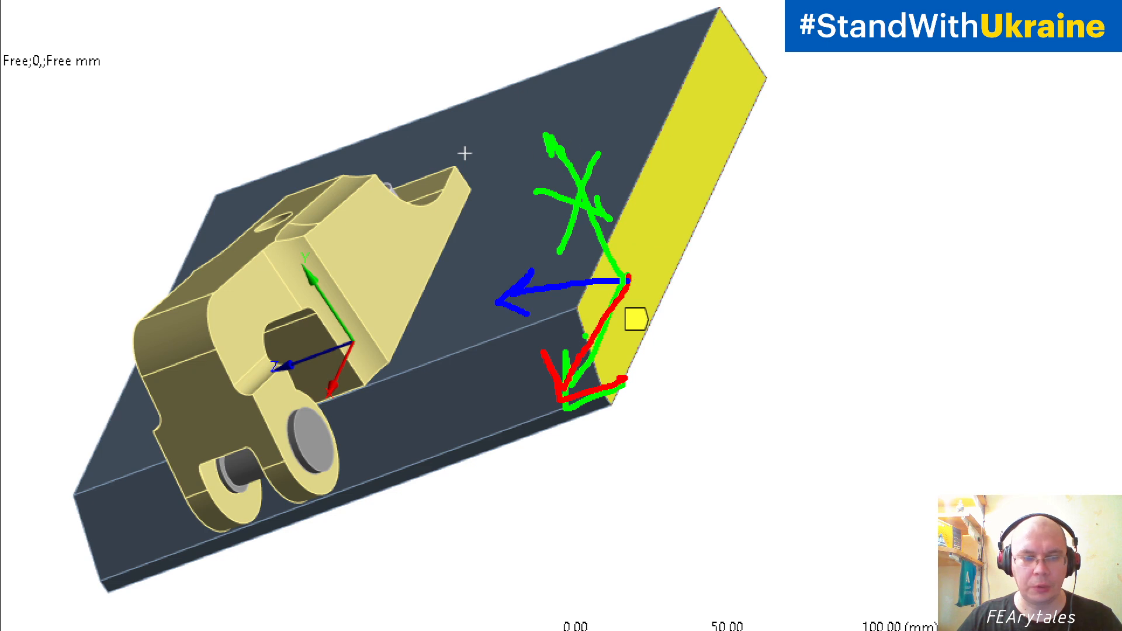
{"action": "key", "text": "Escape"}
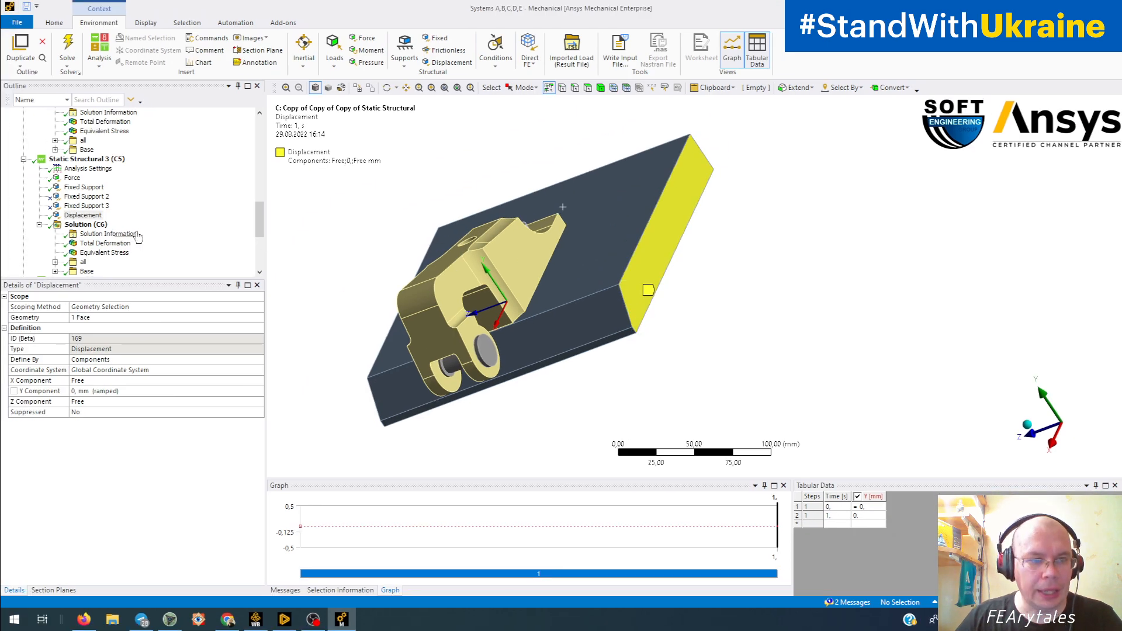
Display the Total Deformation result of Static Structural 3 and compare it with that of the first Static Structural analysis
{"action": "left_click", "coordinate": [114, 243]}
{"action": "left_click_drag", "start_coordinate": [391, 273], "coordinate": [664, 288]}
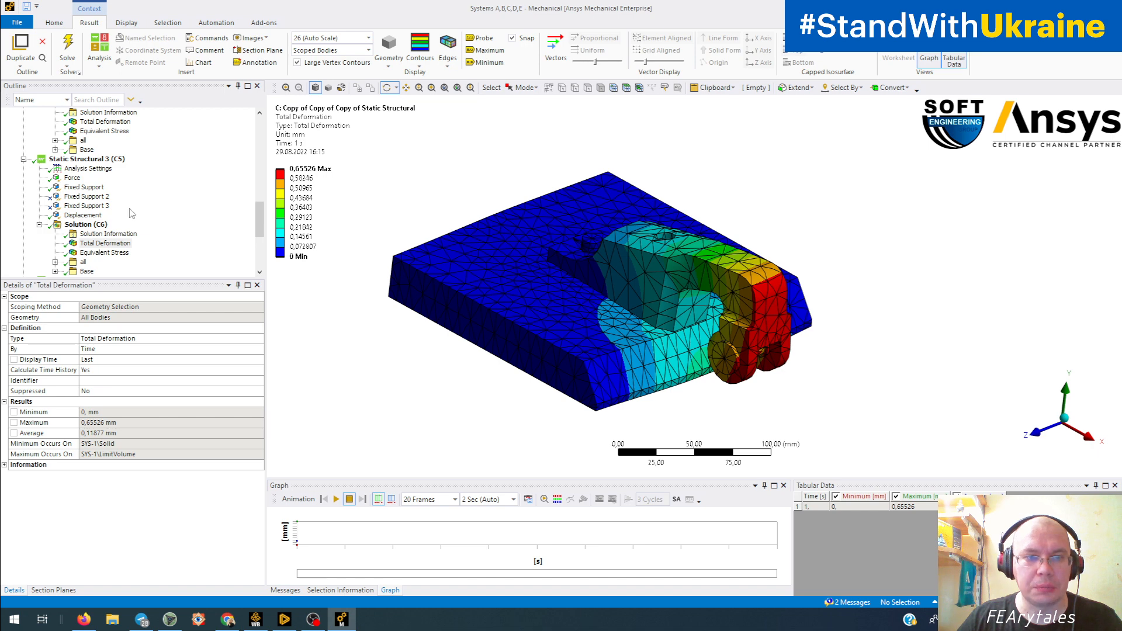
{"action": "scroll", "coordinate": [131, 214], "scroll_direction": "up", "scroll_amount": 6}
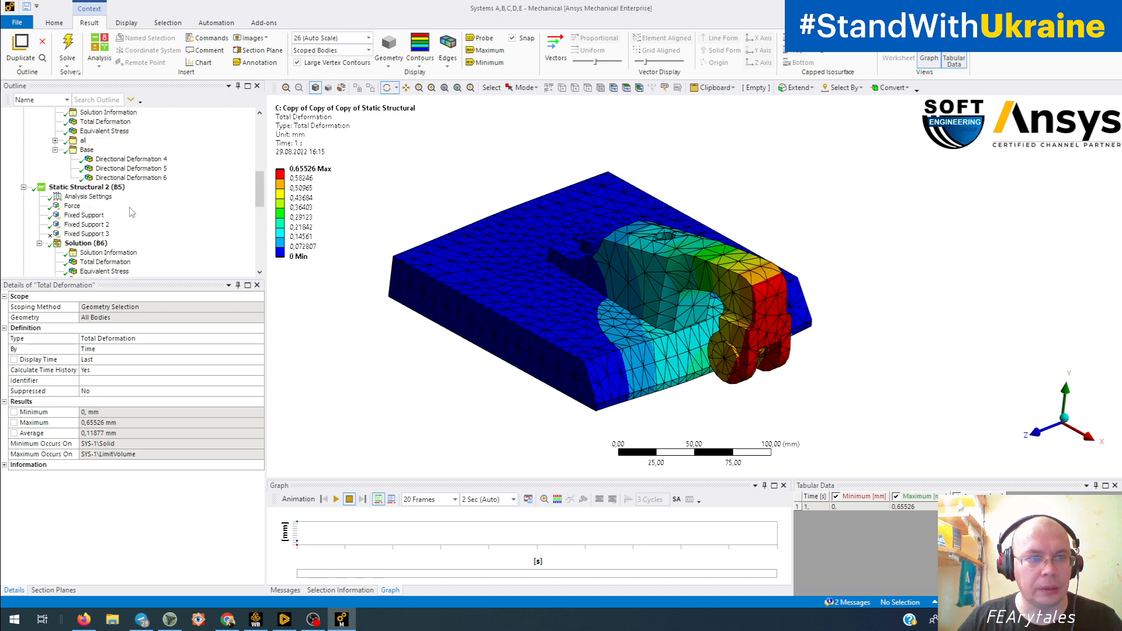
{"action": "left_click", "coordinate": [101, 151]}
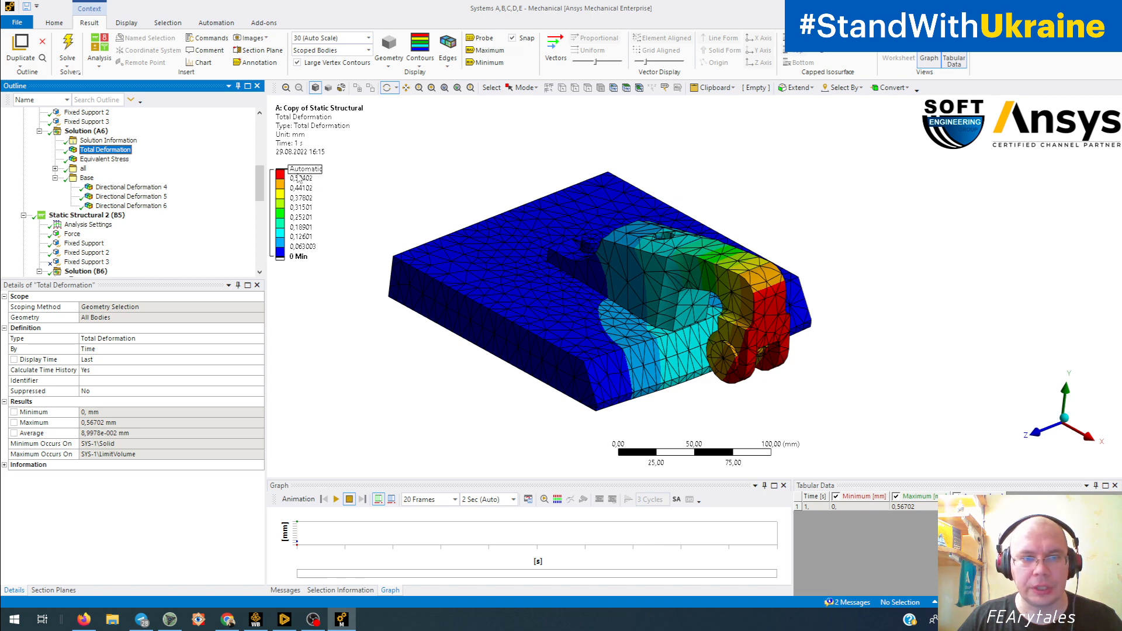
{"action": "mouse_move", "coordinate": [308, 180]}
{"action": "scroll", "coordinate": [79, 237], "scroll_direction": "down", "scroll_amount": 6}
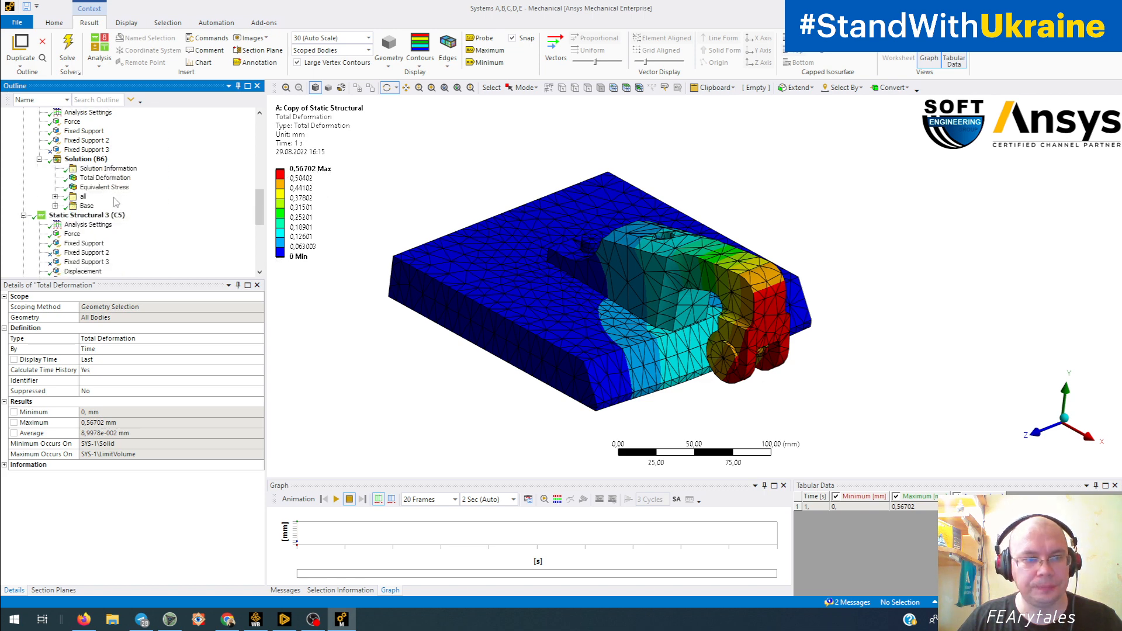
{"action": "left_click", "coordinate": [82, 244]}
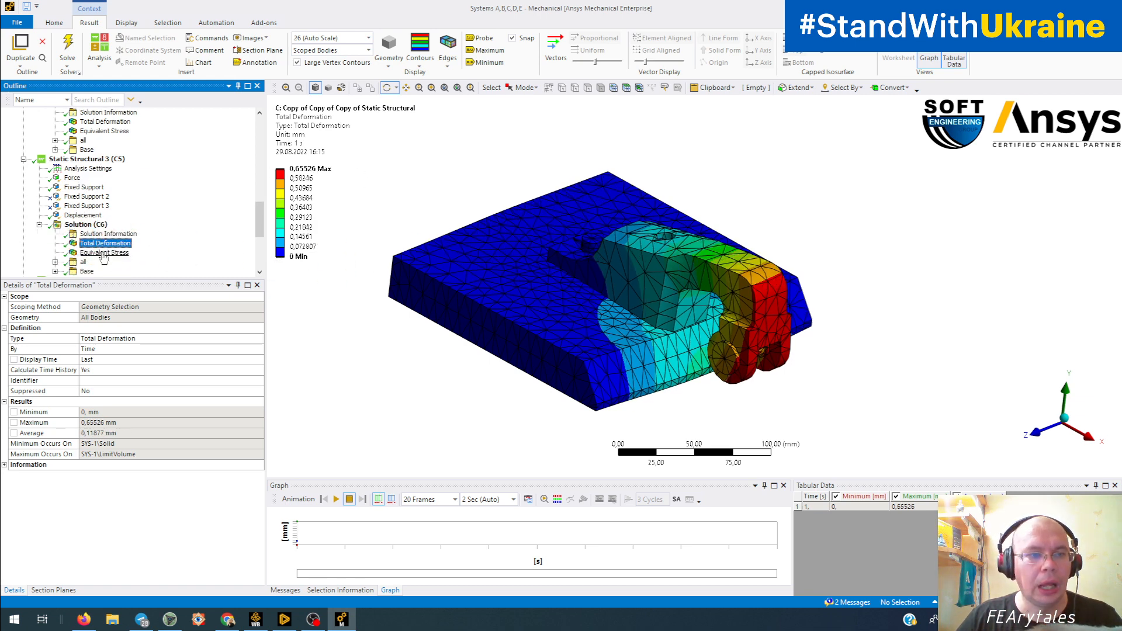
Display the Equivalent Stress result of Static Structural 3 and examine it from above the plate
{"action": "left_click", "coordinate": [103, 255]}
{"action": "left_click_drag", "start_coordinate": [520, 330], "coordinate": [739, 320]}
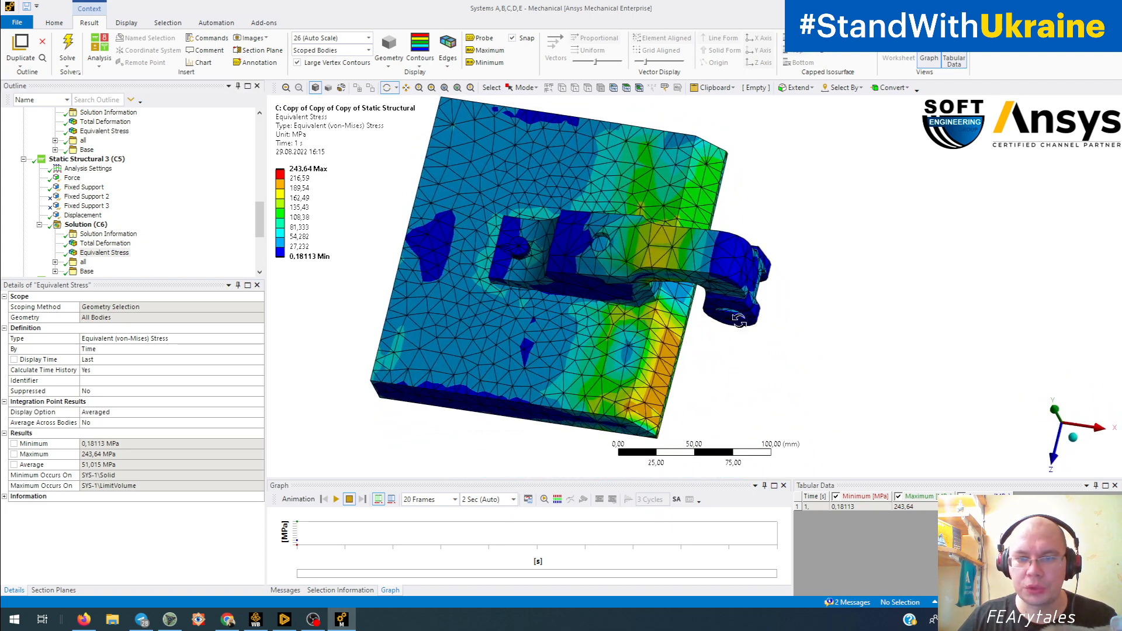
Compare the Equivalent Stress result of Static Structural 3 with those of Static Structural 2 and the first Static Structural analysis
{"action": "left_click_drag", "start_coordinate": [660, 245], "coordinate": [686, 346]}
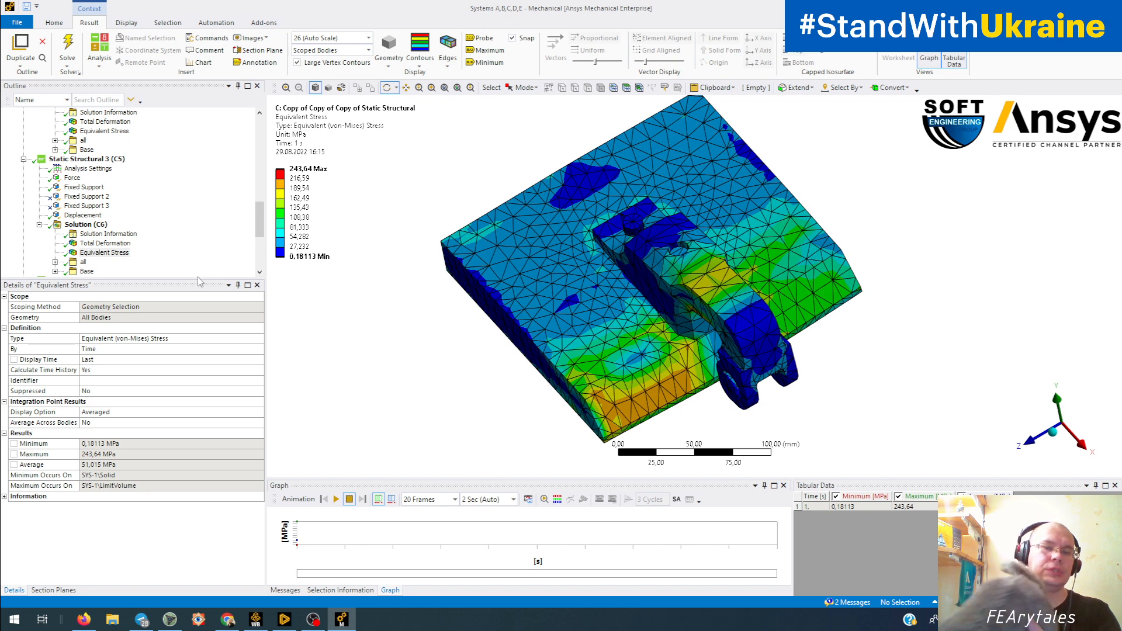
{"action": "left_click", "coordinate": [109, 132]}
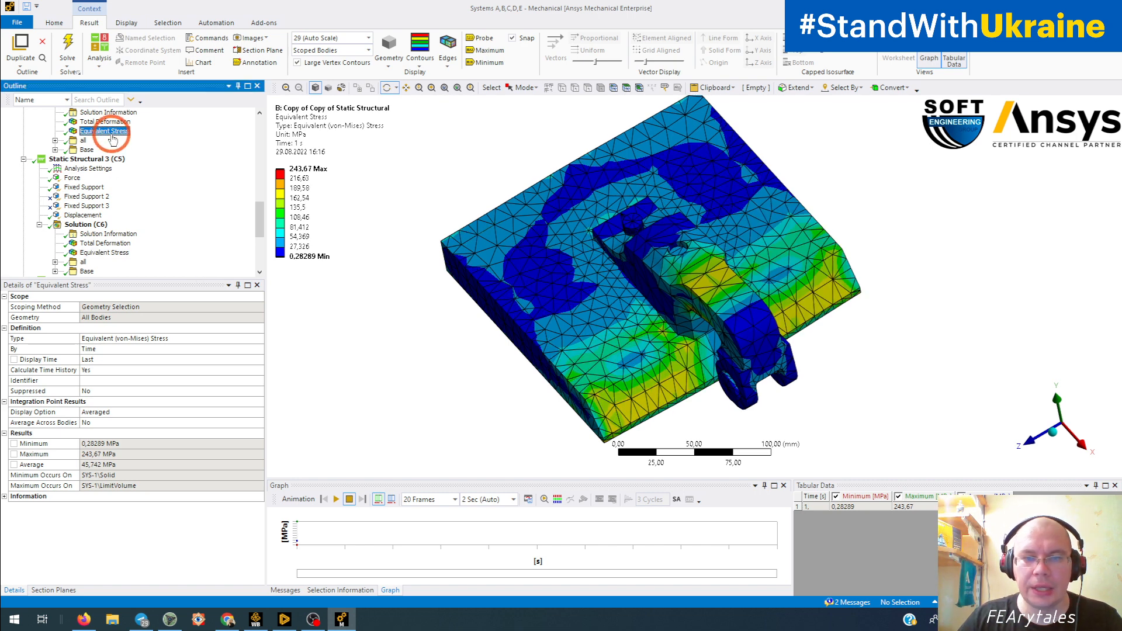
{"action": "left_click", "coordinate": [104, 254]}
{"action": "left_click", "coordinate": [97, 132]}
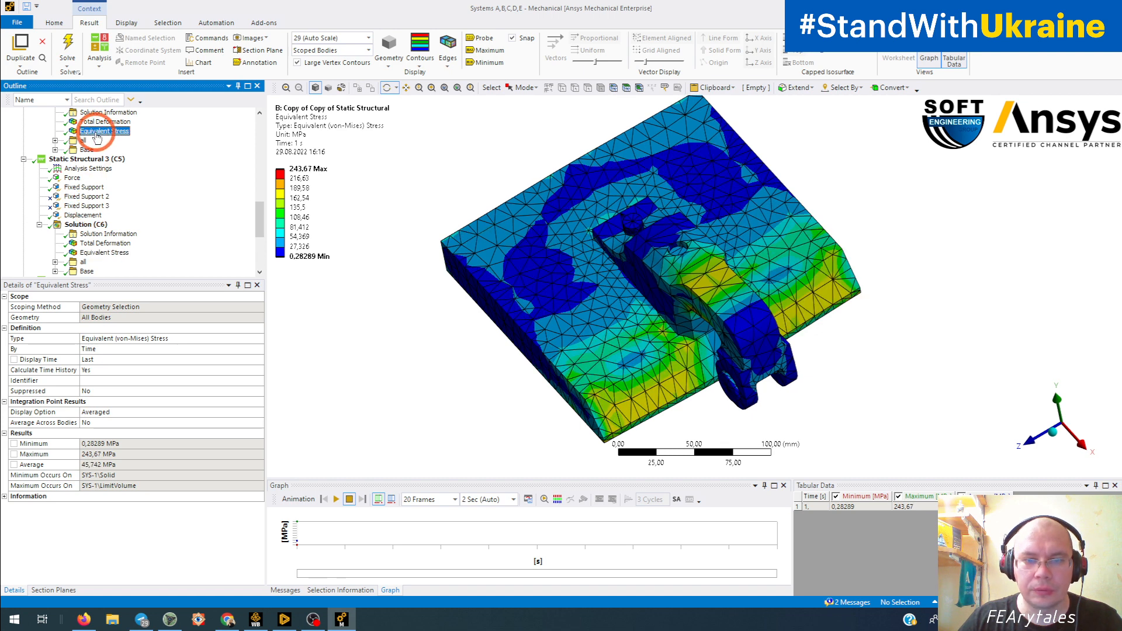
{"action": "left_click", "coordinate": [103, 253]}
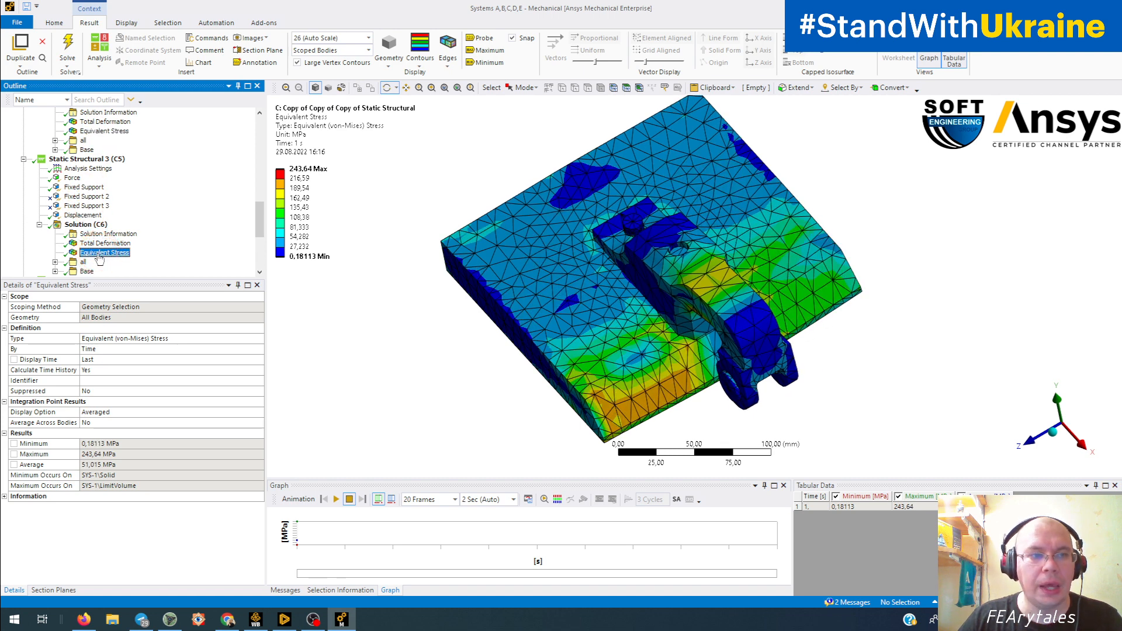
{"action": "scroll", "coordinate": [99, 258], "scroll_direction": "up", "scroll_amount": 4}
{"action": "scroll", "coordinate": [111, 175], "scroll_direction": "up", "scroll_amount": 1}
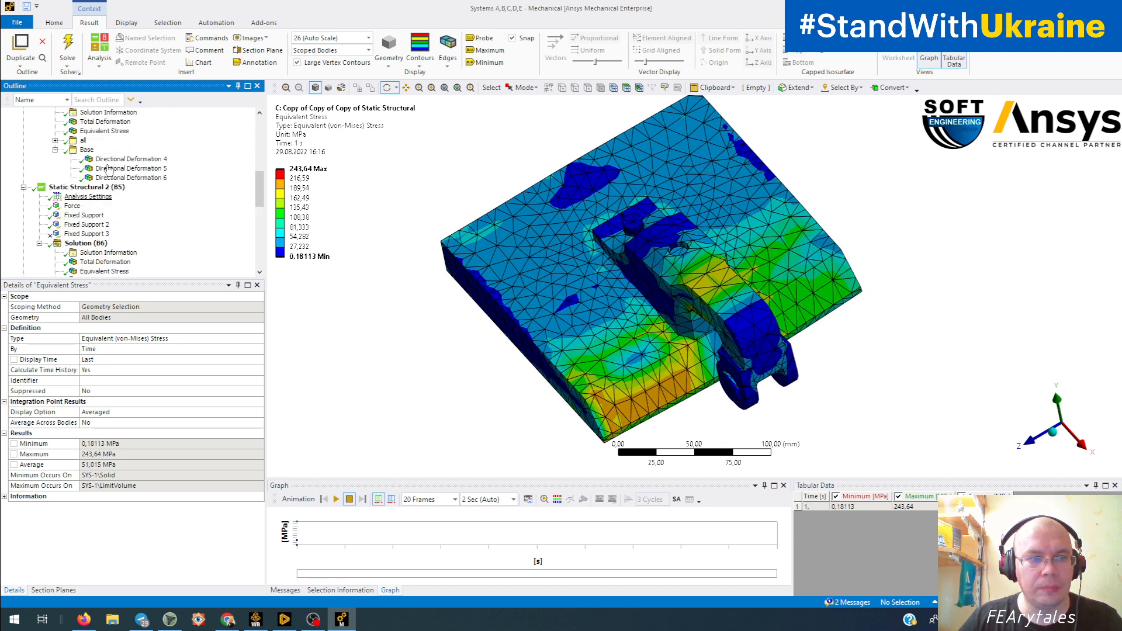
{"action": "left_click", "coordinate": [105, 131]}
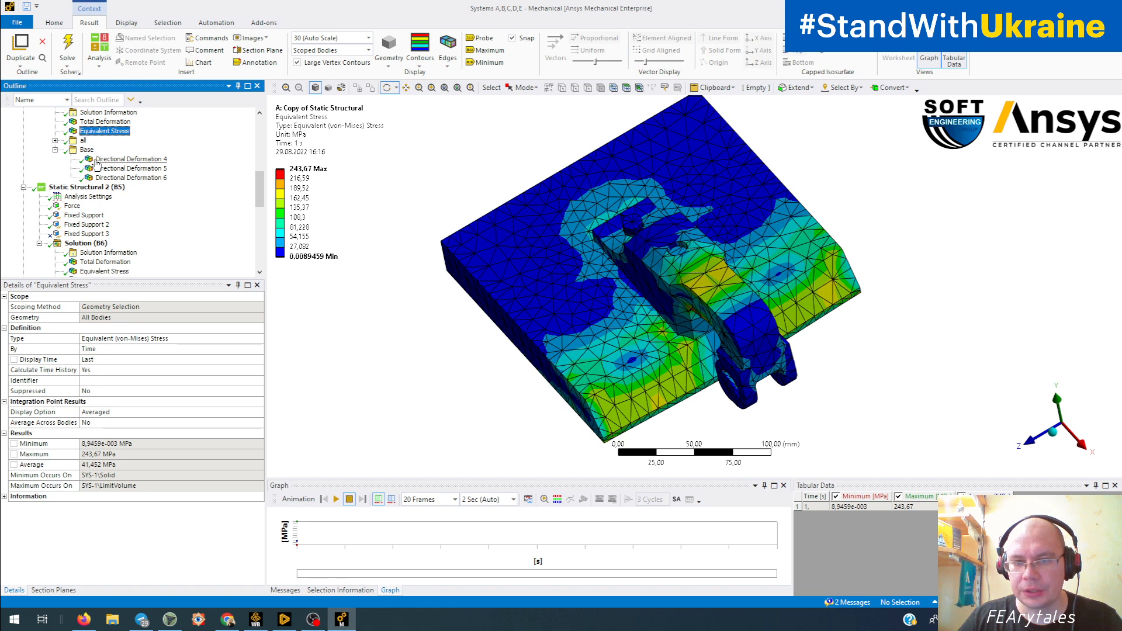
Display the Base plate's Z, Y and X directional deformation results of the first Static Structural analysis
{"action": "left_click", "coordinate": [115, 178]}
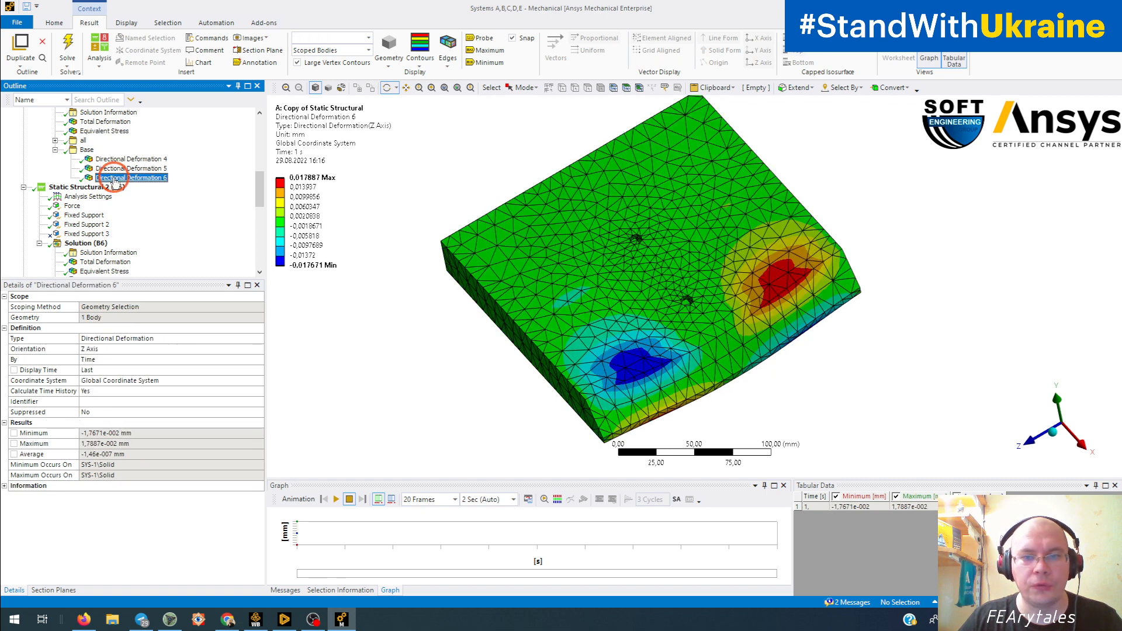
{"action": "left_click", "coordinate": [119, 168]}
{"action": "left_click", "coordinate": [120, 159]}
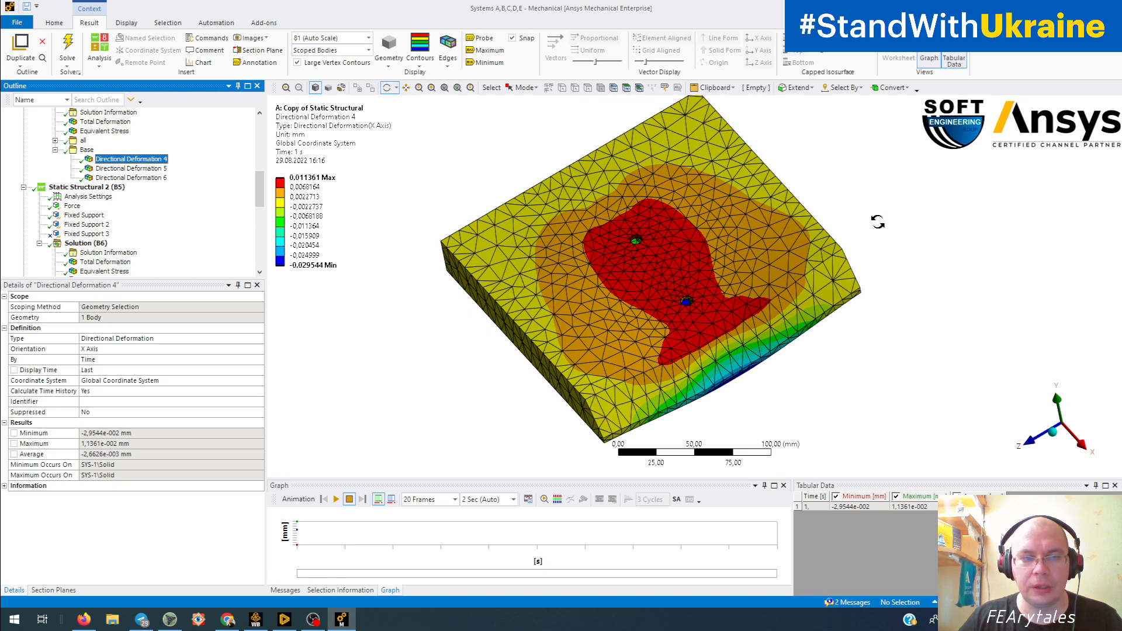
Expand the Base results of Static Structural 2 and display the plate's X, Y and Z directional deformations
{"action": "scroll", "coordinate": [142, 214], "scroll_direction": "down", "scroll_amount": 2}
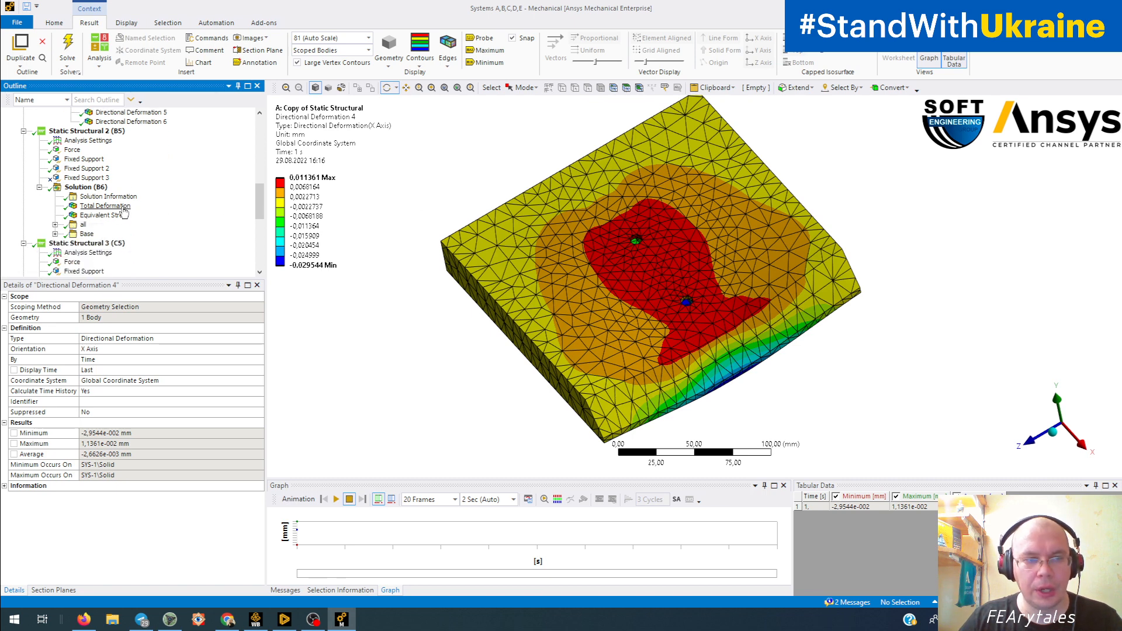
{"action": "left_click", "coordinate": [55, 234]}
{"action": "left_click", "coordinate": [131, 242]}
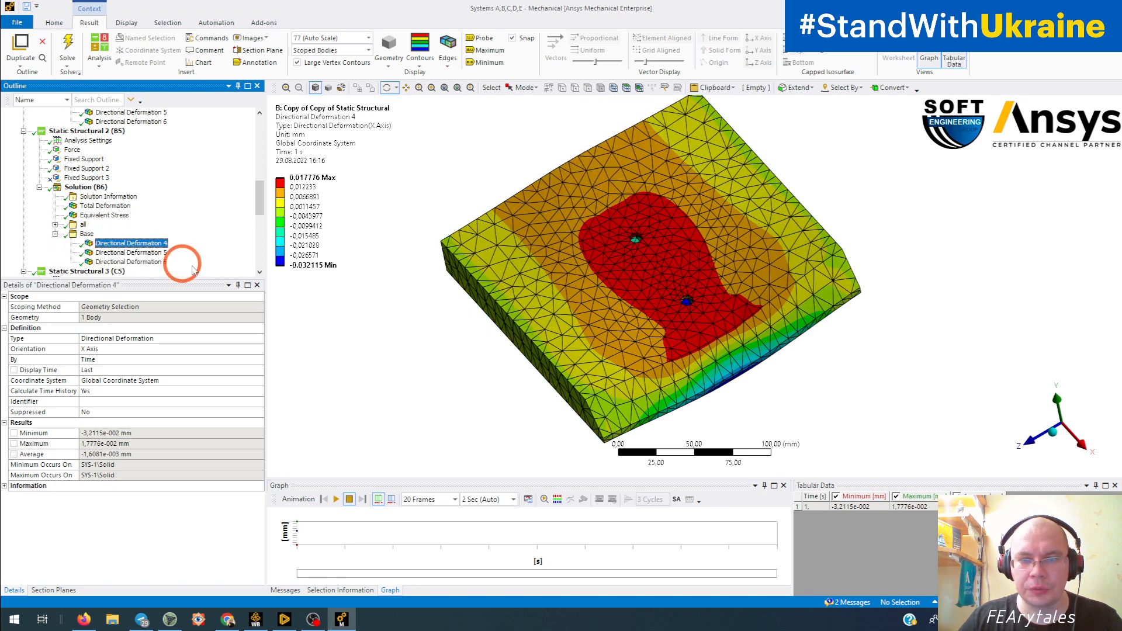
{"action": "left_click", "coordinate": [138, 252]}
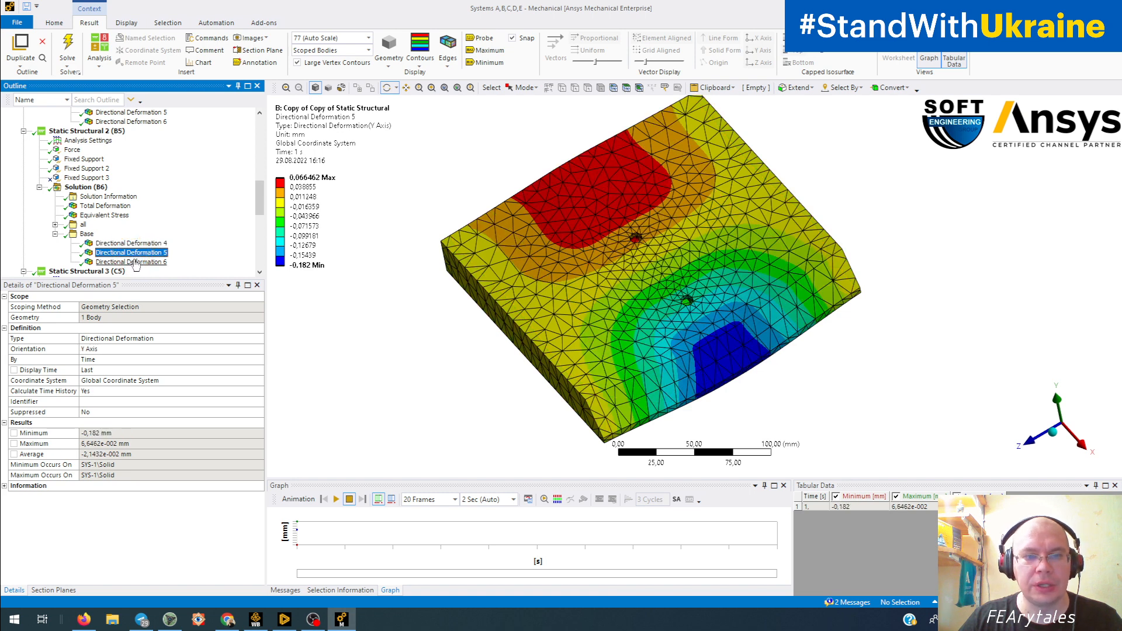
{"action": "left_click", "coordinate": [135, 262]}
{"action": "left_click", "coordinate": [134, 253]}
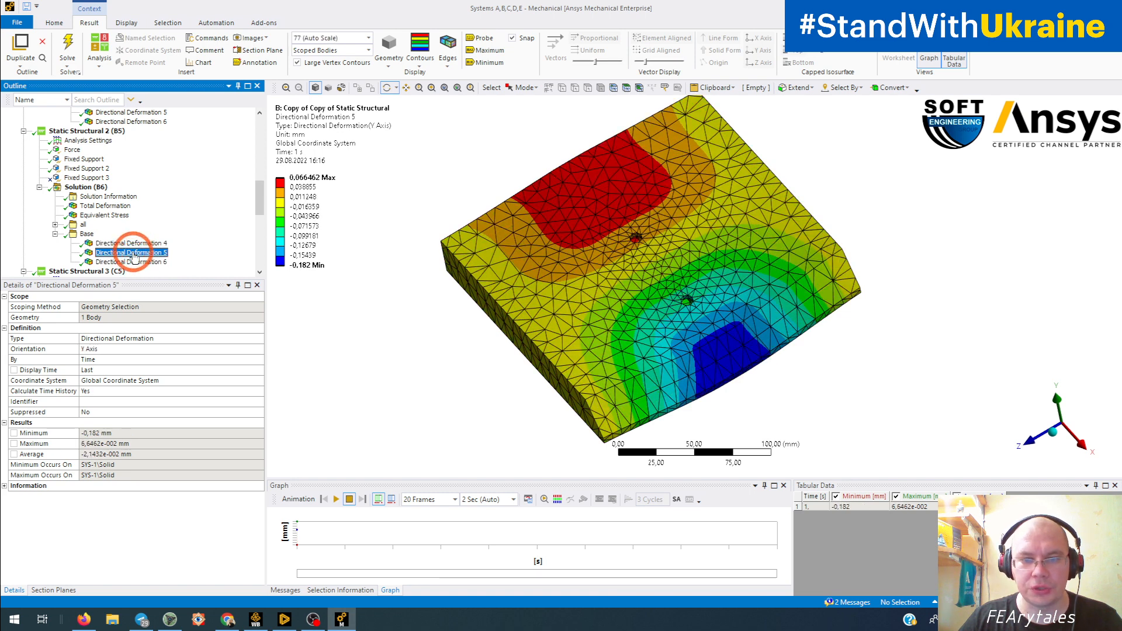
Compare the Base plate's Y-axis directional deformation between the first Static Structural analysis and Static Structural 2
{"action": "scroll", "coordinate": [135, 254], "scroll_direction": "up", "scroll_amount": 2}
{"action": "left_click", "coordinate": [148, 169]}
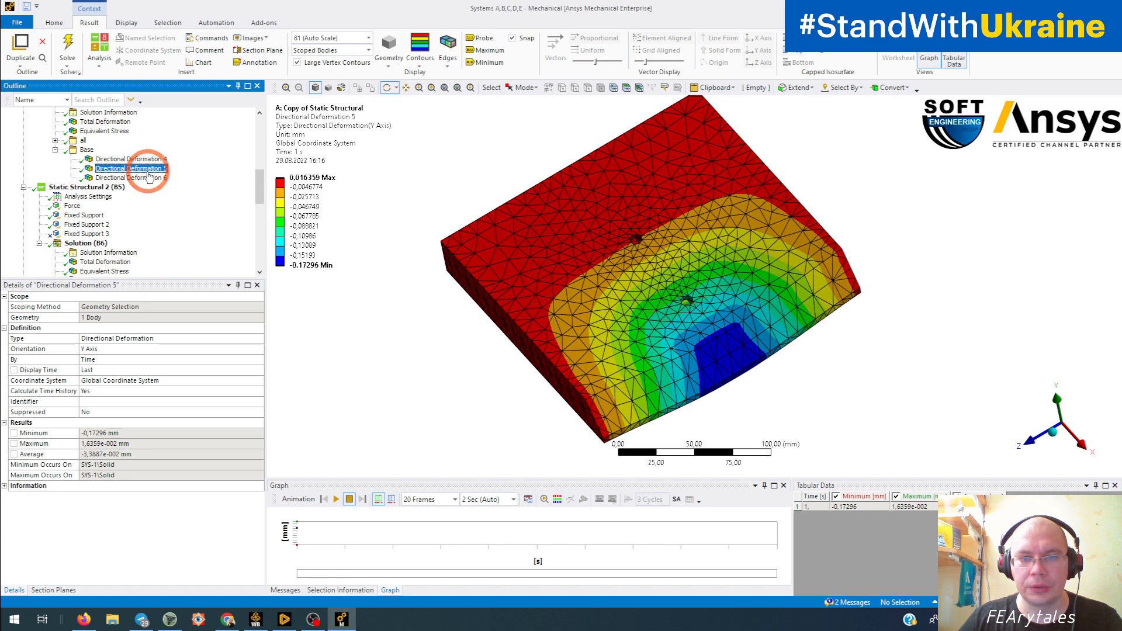
{"action": "scroll", "coordinate": [149, 177], "scroll_direction": "down", "scroll_amount": 2}
{"action": "left_click", "coordinate": [127, 252]}
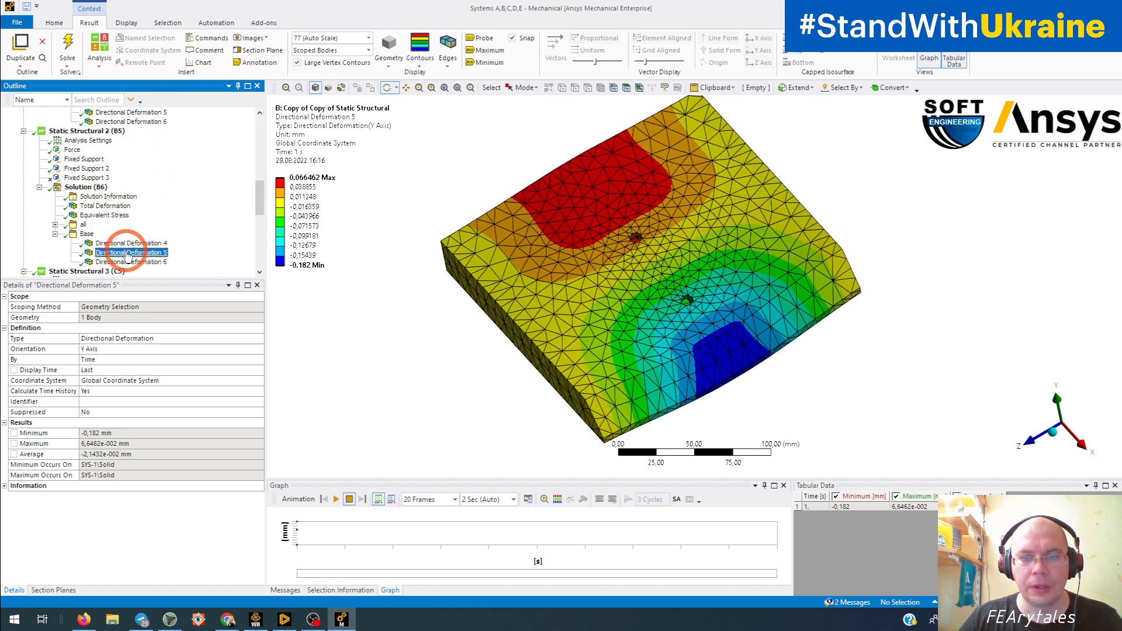
{"action": "scroll", "coordinate": [132, 248], "scroll_direction": "up", "scroll_amount": 1}
{"action": "left_click", "coordinate": [142, 140]}
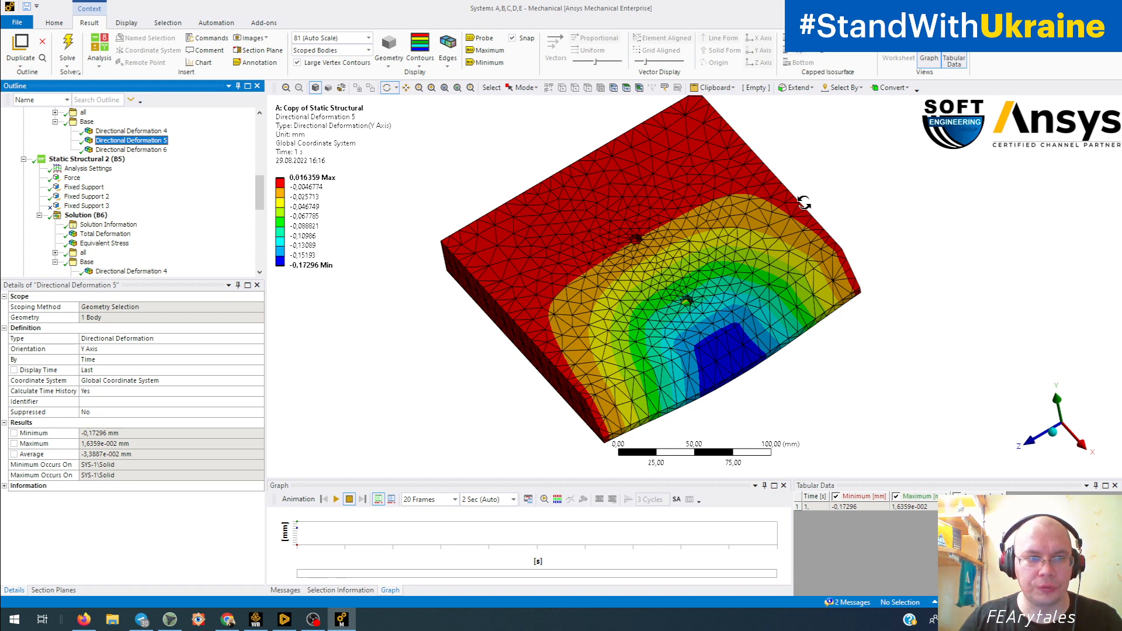
Display the Base plate's X-axis directional deformation of Static Structural 3 and examine it looking straight along the Y axis
{"action": "scroll", "coordinate": [146, 183], "scroll_direction": "down", "scroll_amount": 2}
{"action": "scroll", "coordinate": [134, 204], "scroll_direction": "down", "scroll_amount": 3}
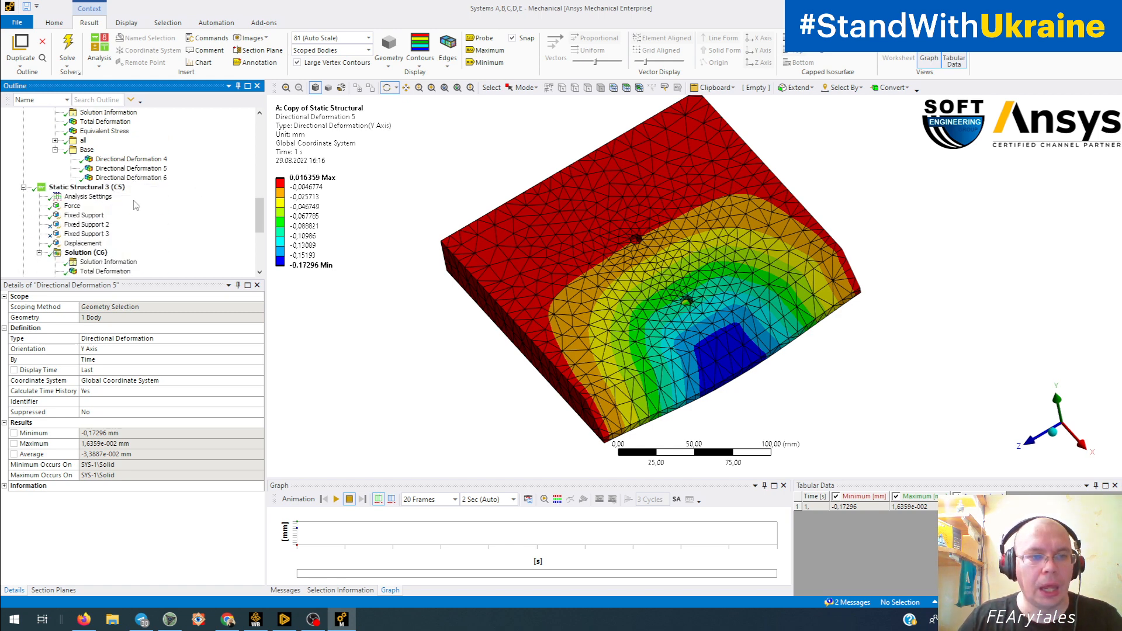
{"action": "left_click", "coordinate": [55, 271]}
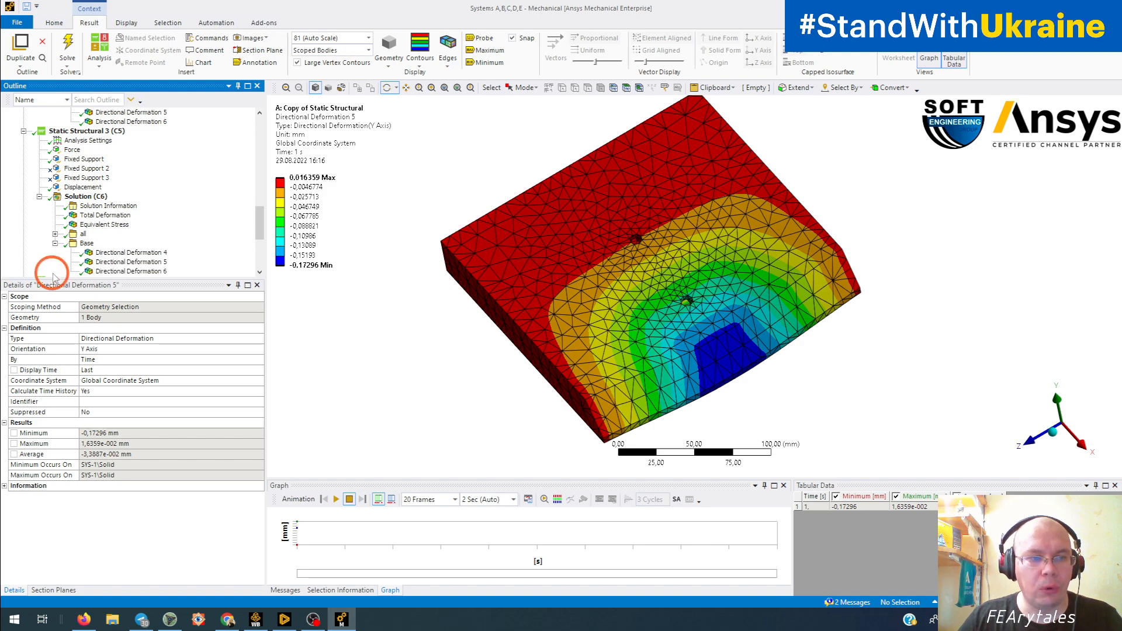
{"action": "left_click", "coordinate": [131, 253]}
{"action": "left_click_drag", "start_coordinate": [552, 307], "coordinate": [869, 351]}
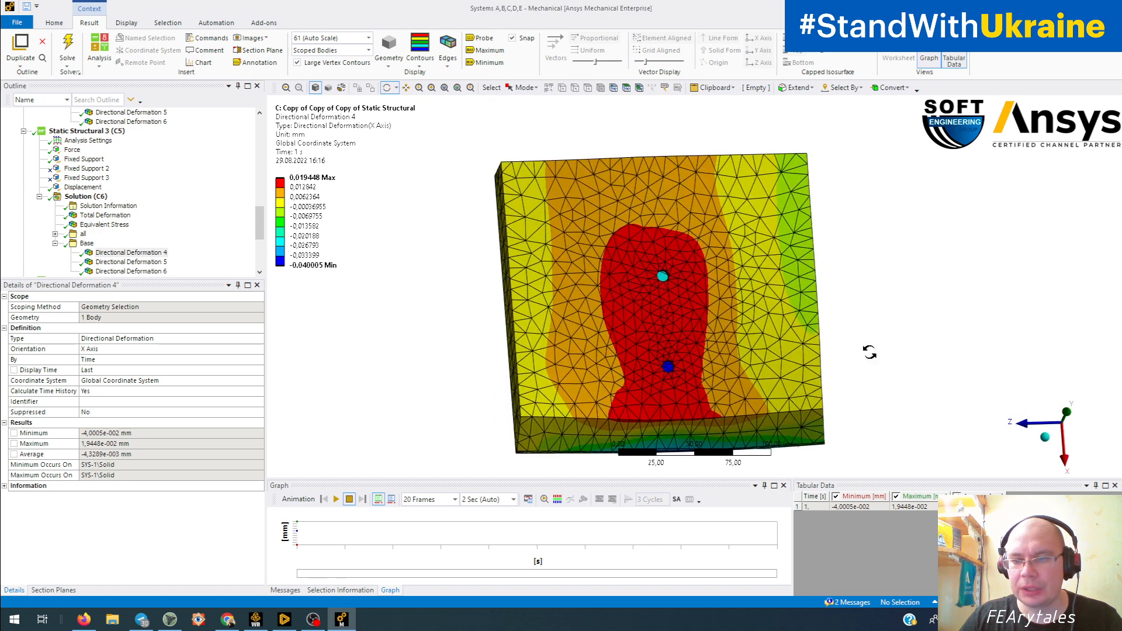
{"action": "left_click", "coordinate": [1068, 412]}
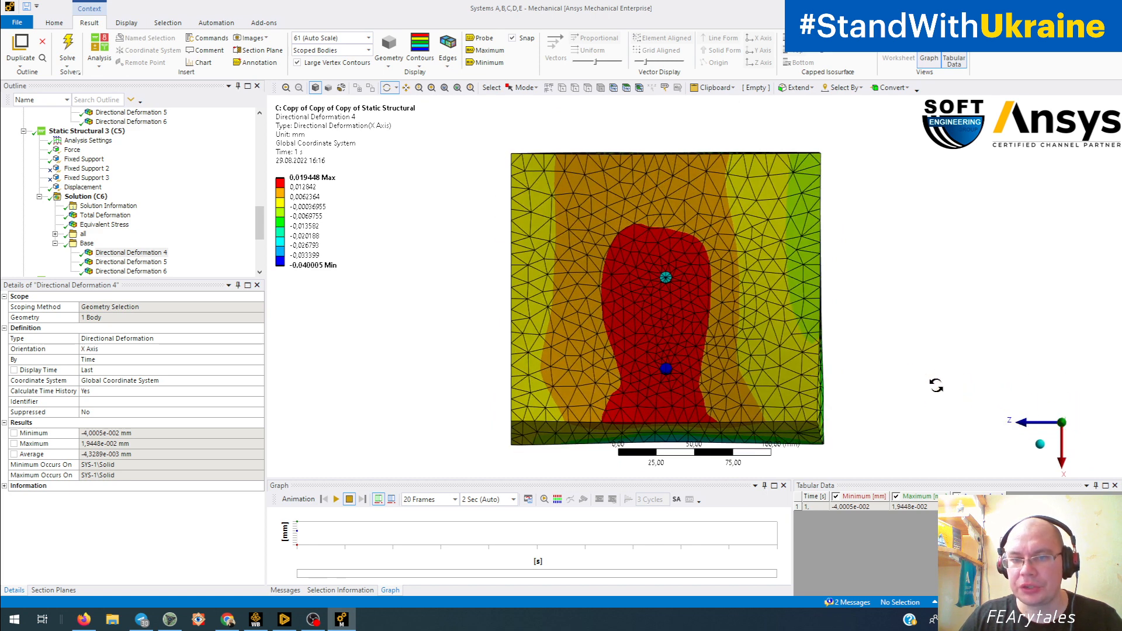
{"action": "middle_click_drag", "start_coordinate": [918, 372], "coordinate": [855, 353], "text": "ctrl"}
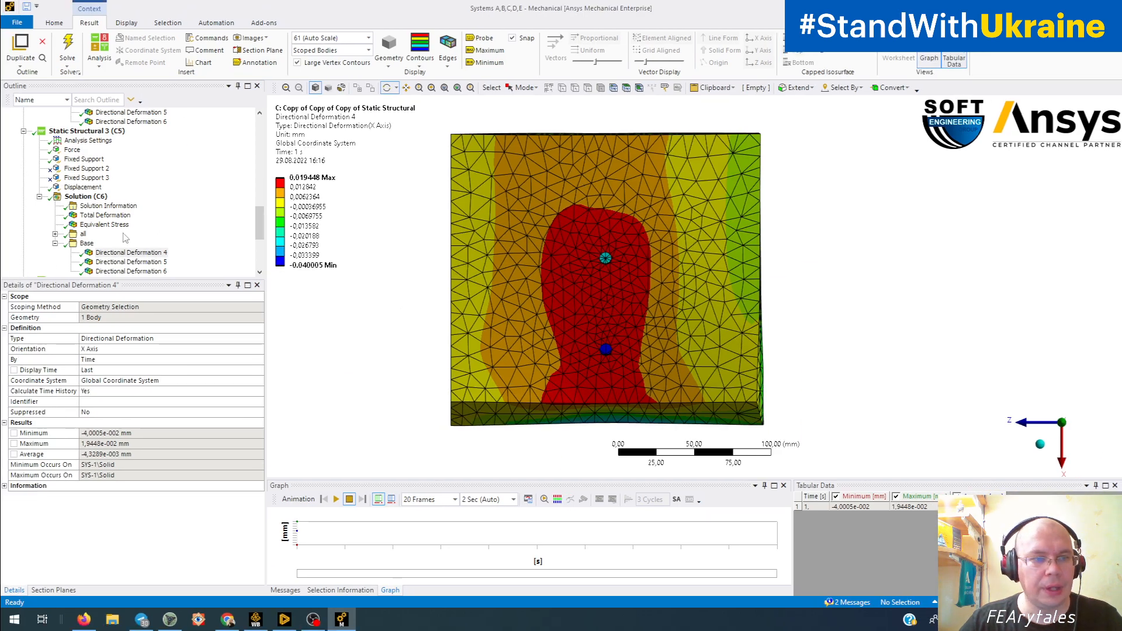
Display the Equivalent Stress result of Static Structural 3 and examine the plate's front side face below the bracket
{"action": "left_click", "coordinate": [96, 225]}
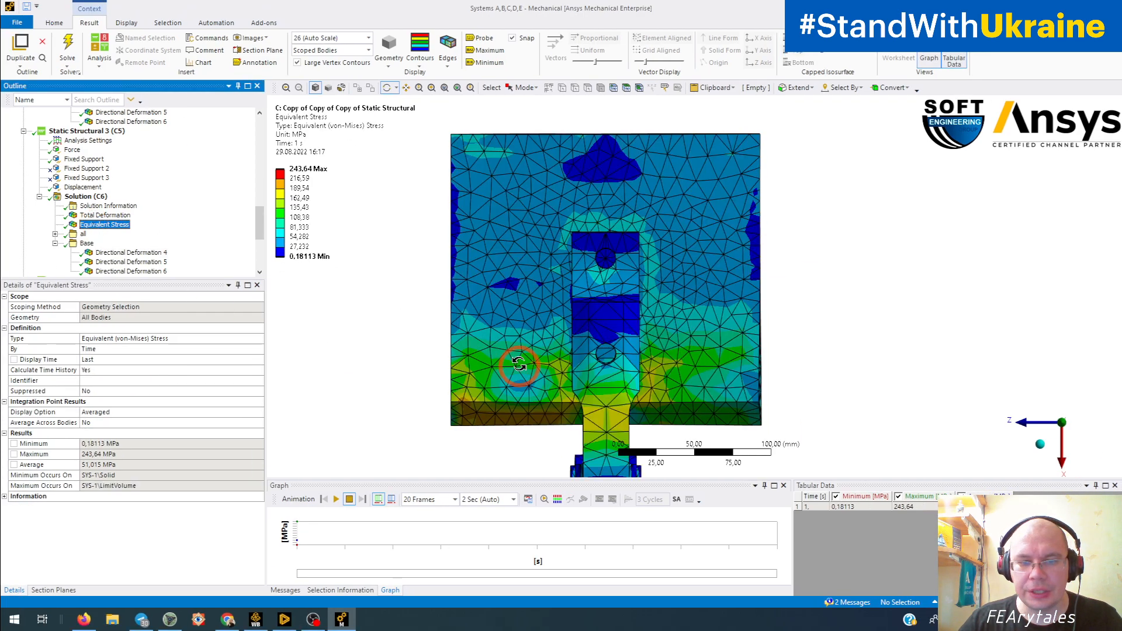
{"action": "left_click_drag", "start_coordinate": [520, 368], "coordinate": [517, 428]}
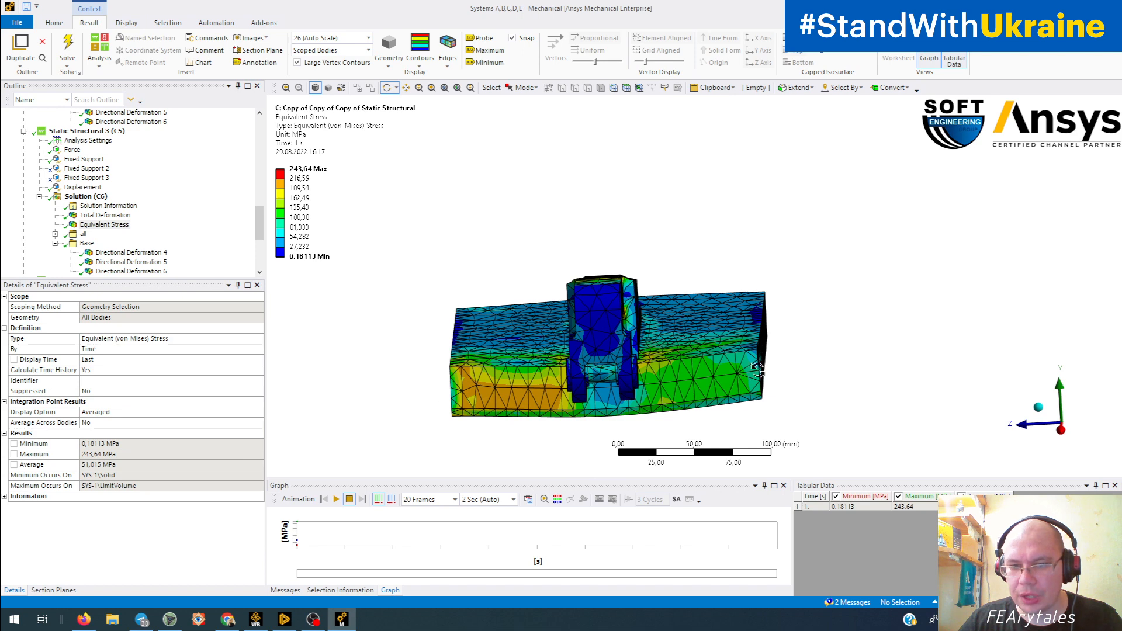
{"action": "left_click_drag", "start_coordinate": [697, 373], "coordinate": [608, 298]}
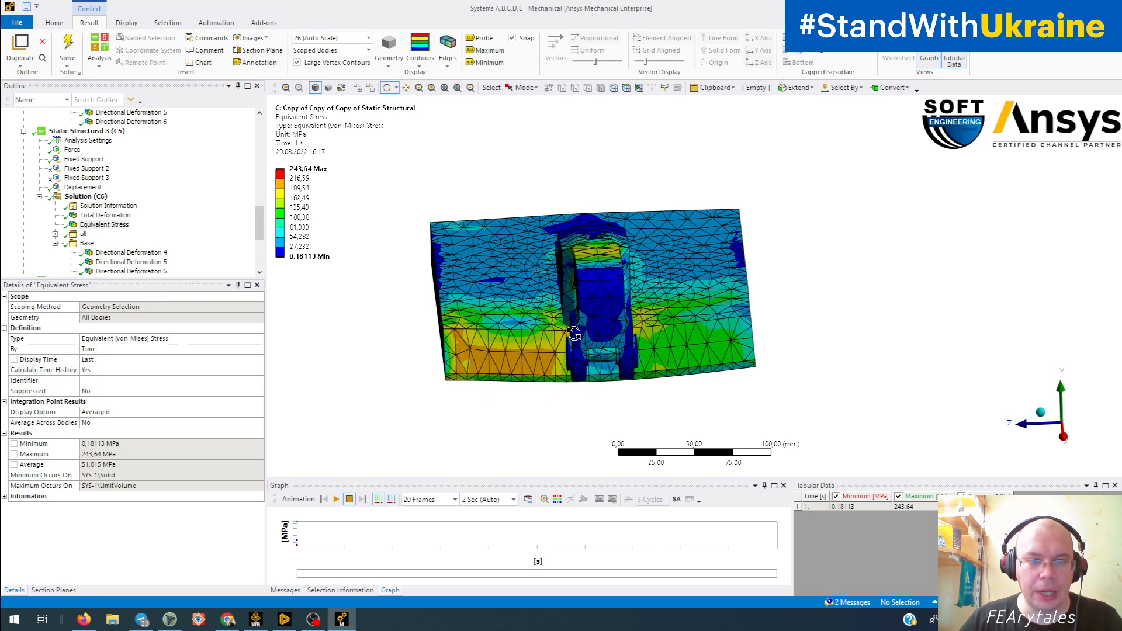
Display the Base plate's X-axis and Y-axis directional deformations of Static Structural 3 and examine the plate's bending
{"action": "left_click", "coordinate": [135, 253]}
{"action": "left_click_drag", "start_coordinate": [665, 302], "coordinate": [666, 350]}
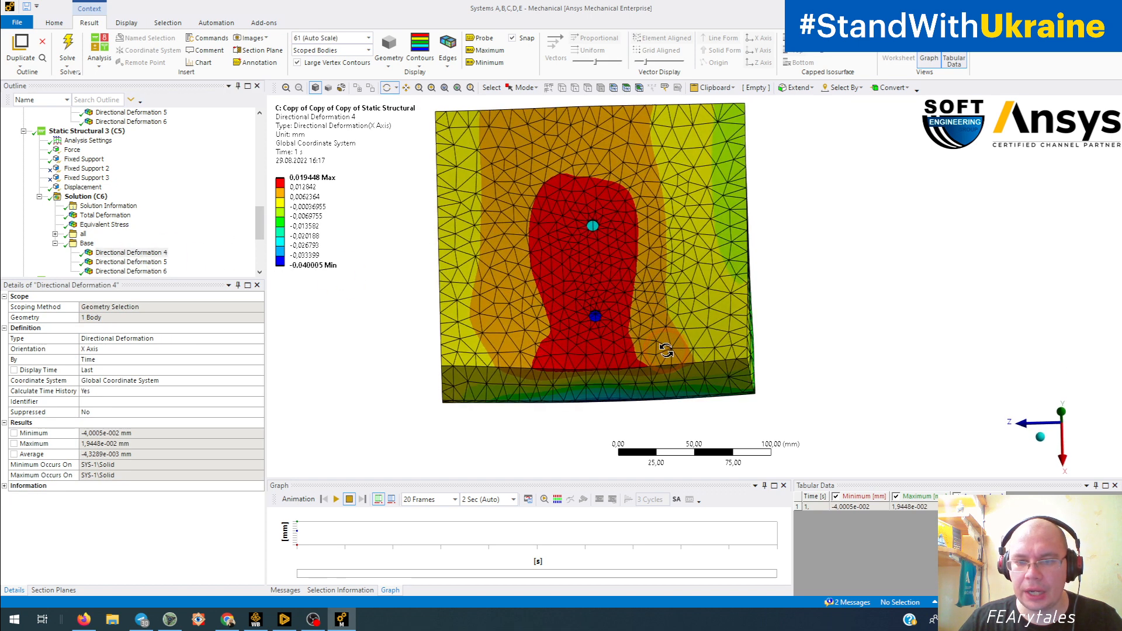
{"action": "left_click", "coordinate": [146, 262]}
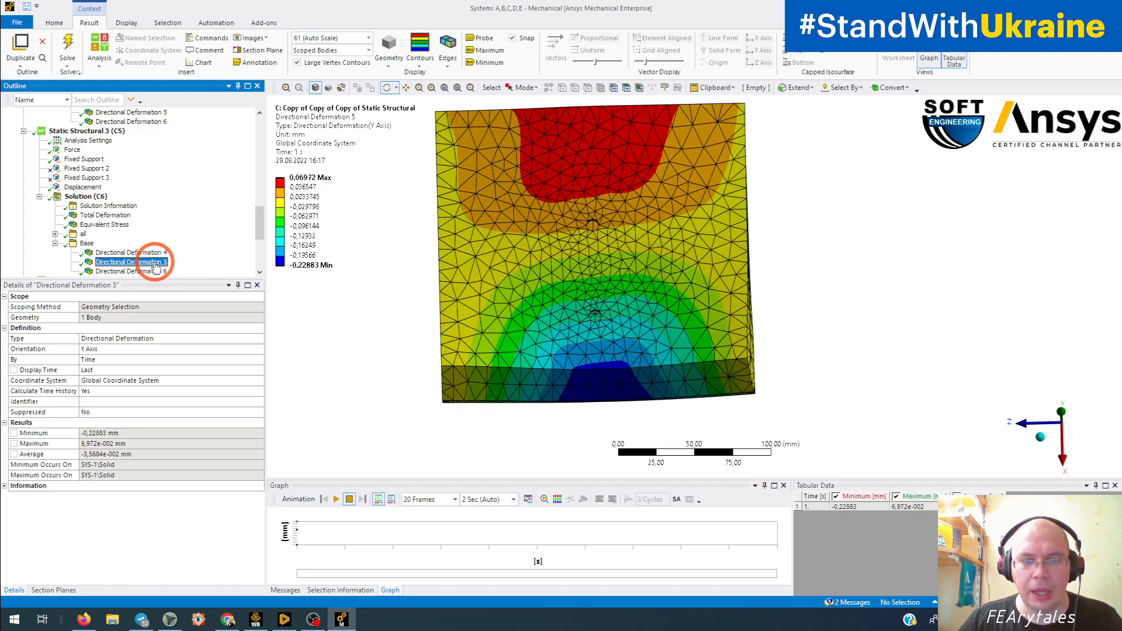
{"action": "middle_click_drag", "start_coordinate": [562, 316], "coordinate": [570, 353], "text": "ctrl"}
{"action": "left_click_drag", "start_coordinate": [551, 224], "coordinate": [532, 263]}
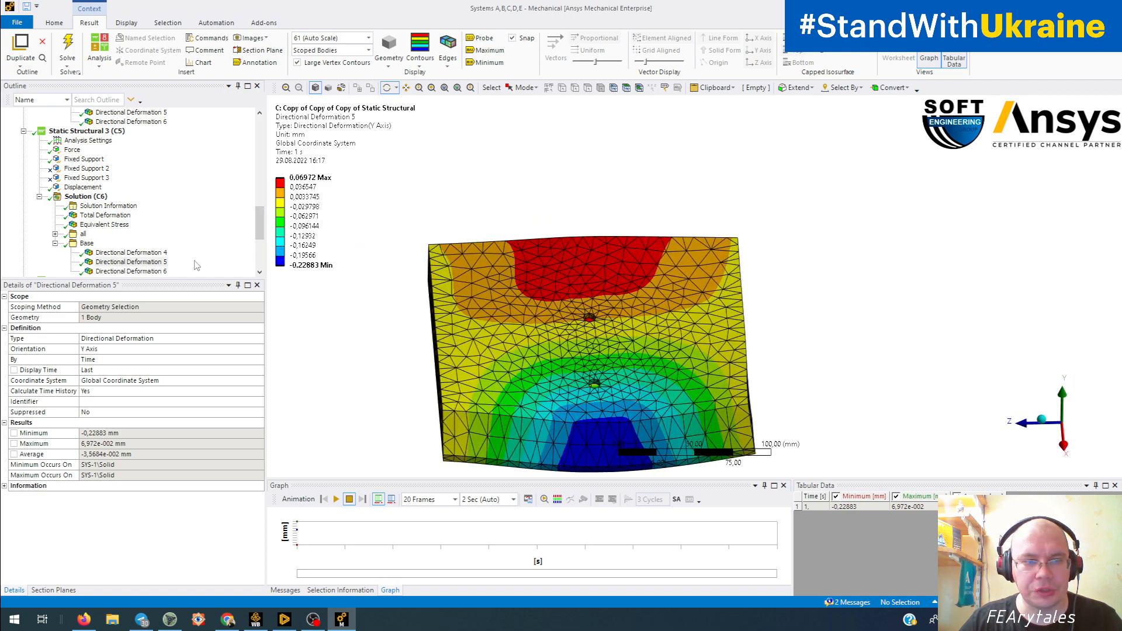
Display the Base plate's Z-axis directional deformation of Static Structural 3 and examine it from oblique angles
{"action": "left_click", "coordinate": [132, 271]}
{"action": "left_click_drag", "start_coordinate": [562, 294], "coordinate": [594, 402]}
{"action": "left_click_drag", "start_coordinate": [459, 345], "coordinate": [540, 368]}
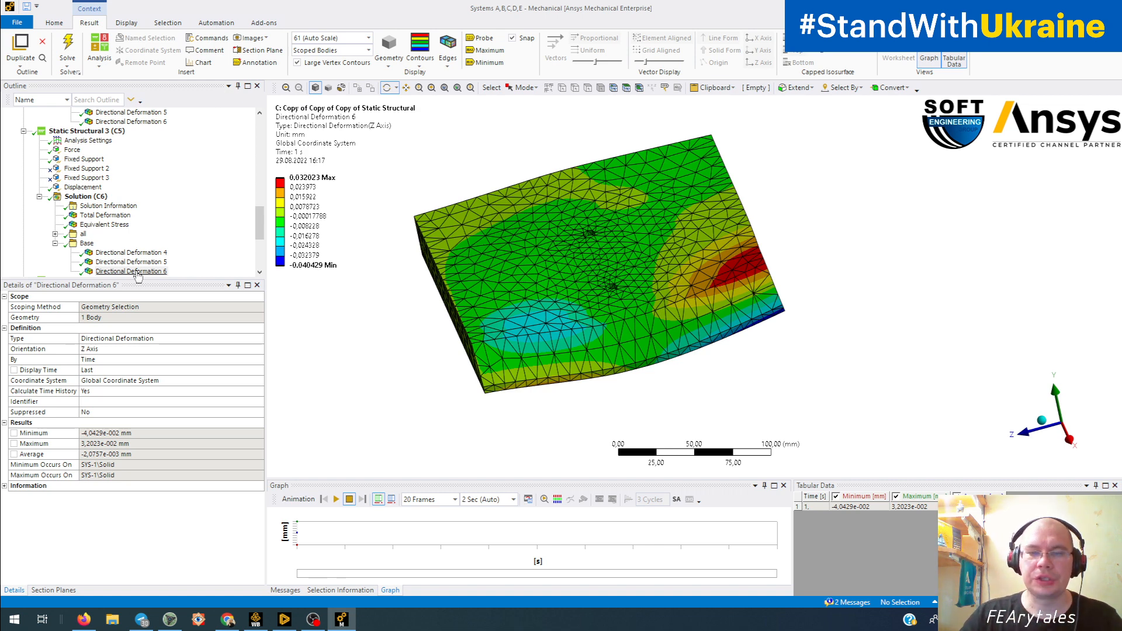
{"action": "left_click_drag", "start_coordinate": [566, 305], "coordinate": [642, 316]}
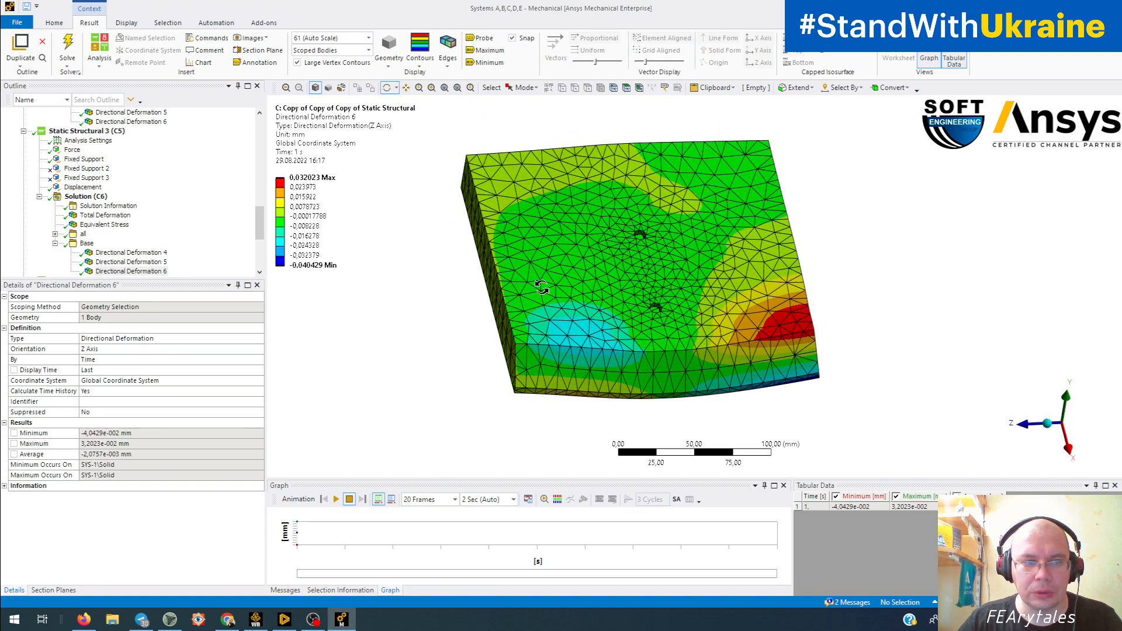
Expand Static Structural 4, show its Displacement and Displacement 2 supports, and examine the opposite plate side faces they act on
{"action": "scroll", "coordinate": [185, 219], "scroll_direction": "down", "scroll_amount": 3}
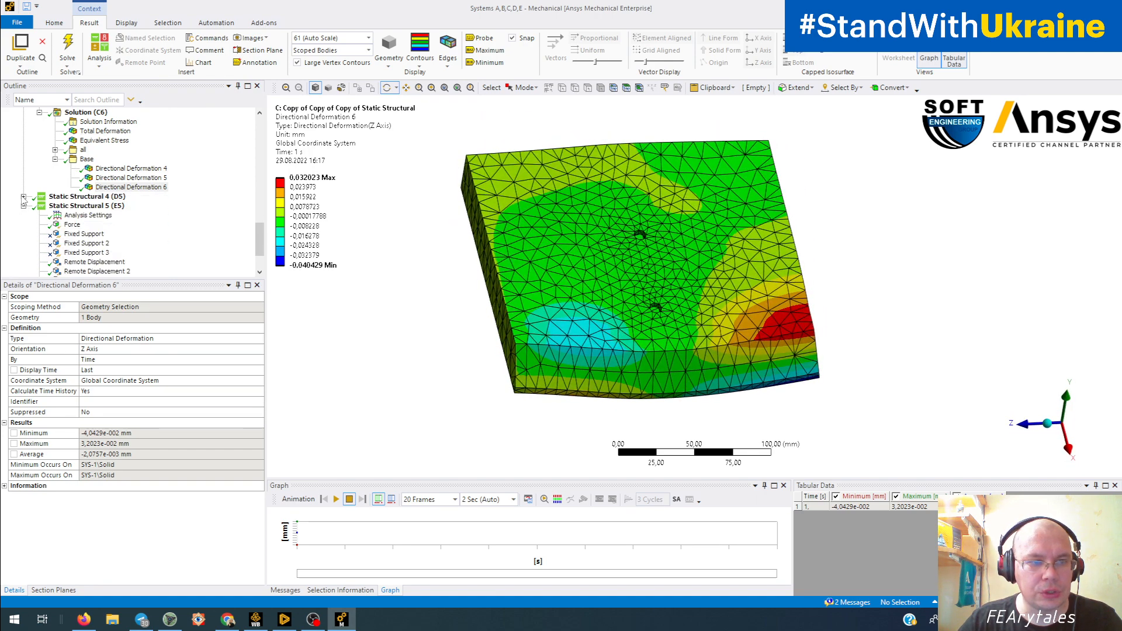
{"action": "left_click", "coordinate": [23, 196]}
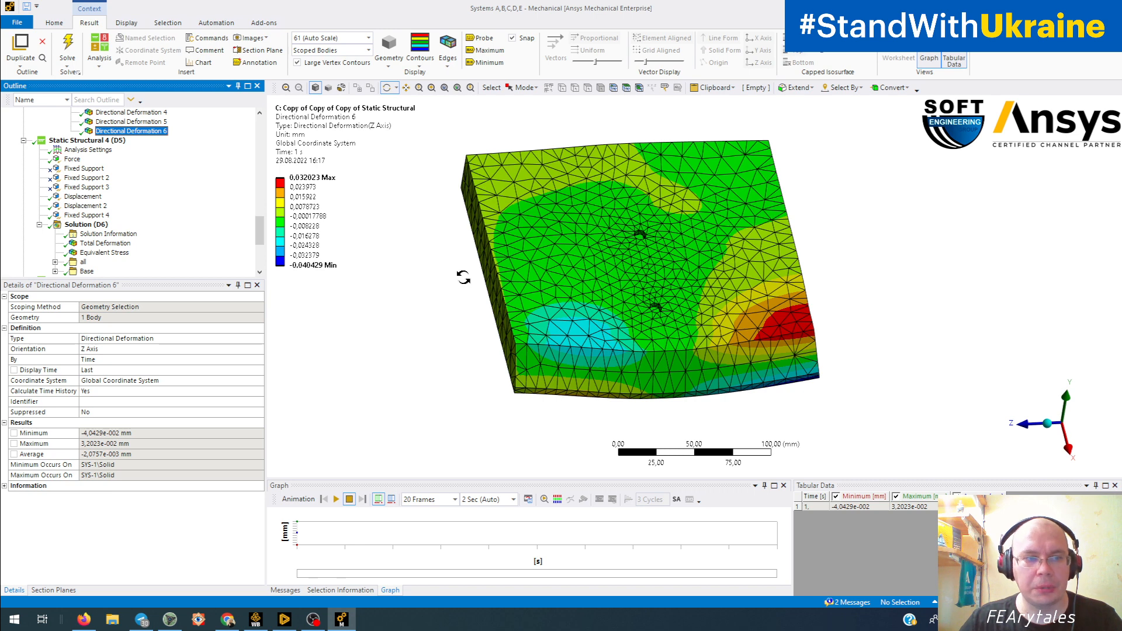
{"action": "left_click", "coordinate": [83, 197]}
{"action": "middle_click_drag", "start_coordinate": [451, 283], "coordinate": [308, 272]}
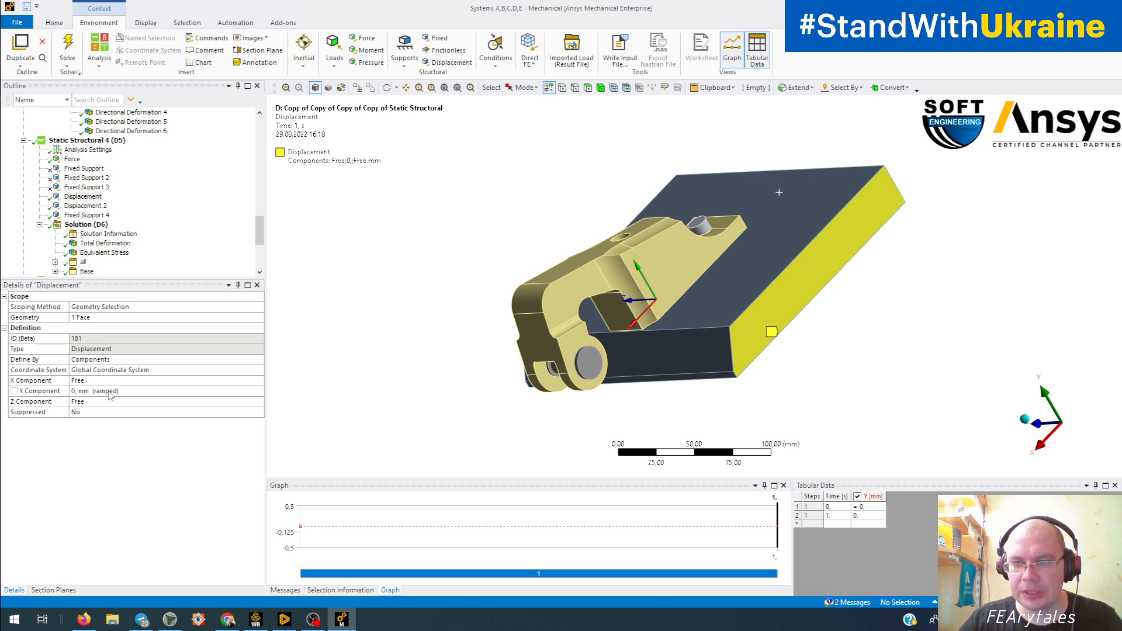
{"action": "left_click", "coordinate": [79, 207]}
{"action": "mouse_move", "coordinate": [401, 303]}
{"action": "middle_mouse_down"}
{"action": "mouse_move", "coordinate": [551, 275]}
{"action": "mouse_move", "coordinate": [575, 299]}
{"action": "middle_mouse_up"}
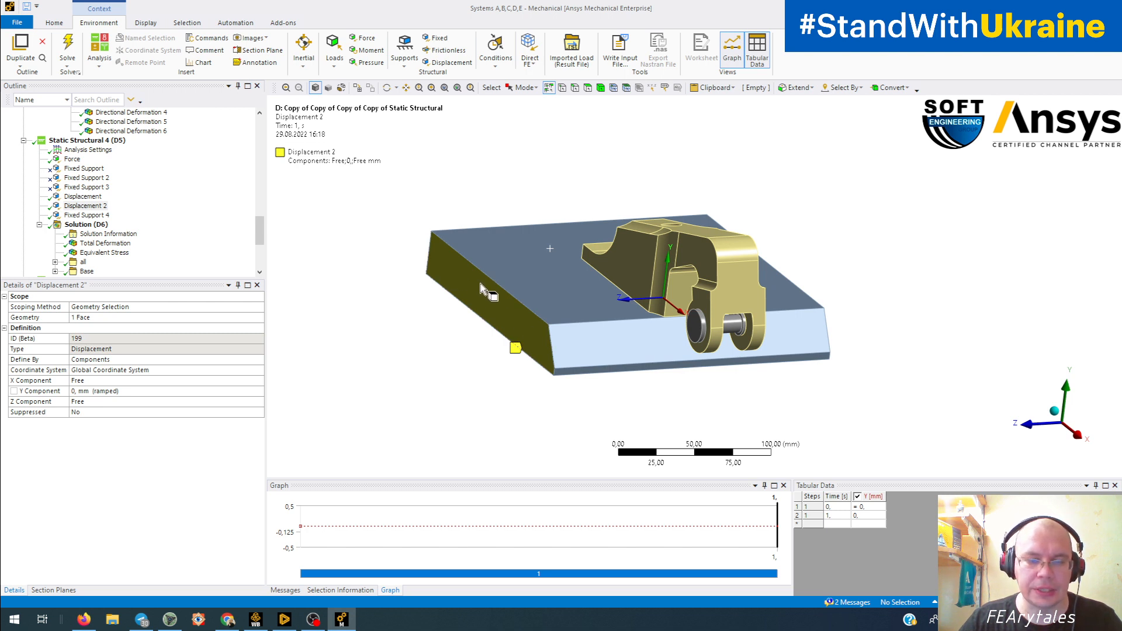
Examine the plate under Displacement 2 from the front and mark its free Z and X directions with arrows
{"action": "middle_click_drag", "start_coordinate": [535, 295], "coordinate": [512, 316]}
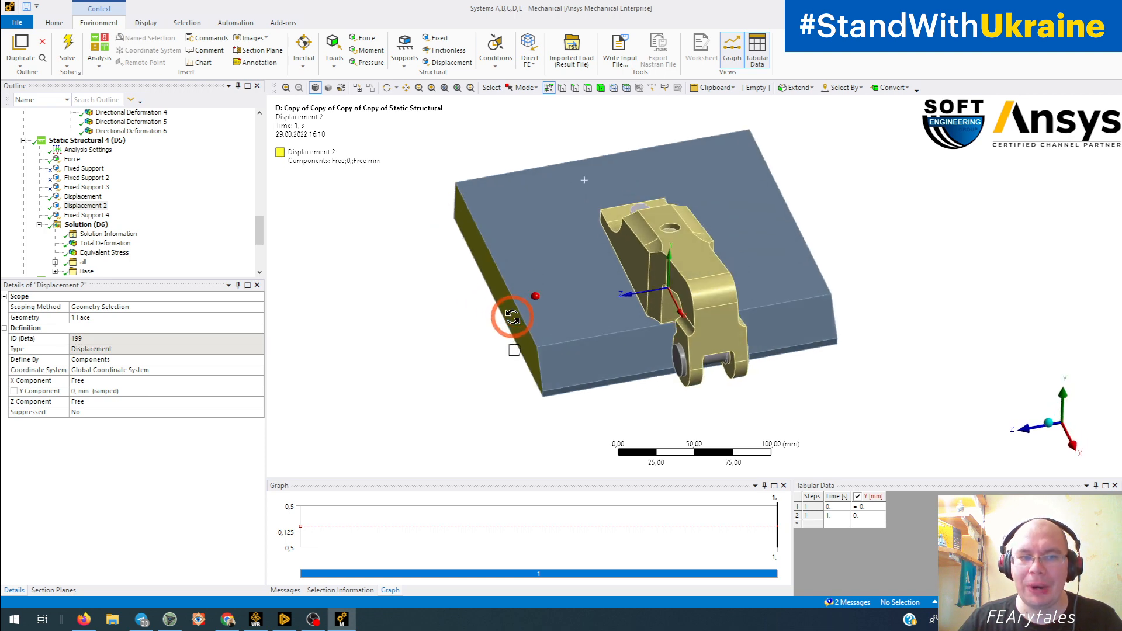
{"action": "mouse_move", "coordinate": [650, 343]}
{"action": "middle_mouse_down"}
{"action": "mouse_move", "coordinate": [608, 348]}
{"action": "mouse_move", "coordinate": [578, 377]}
{"action": "mouse_move", "coordinate": [613, 313]}
{"action": "mouse_move", "coordinate": [630, 316]}
{"action": "mouse_move", "coordinate": [651, 290]}
{"action": "mouse_move", "coordinate": [660, 321]}
{"action": "mouse_move", "coordinate": [642, 340]}
{"action": "mouse_move", "coordinate": [649, 347]}
{"action": "middle_mouse_up"}
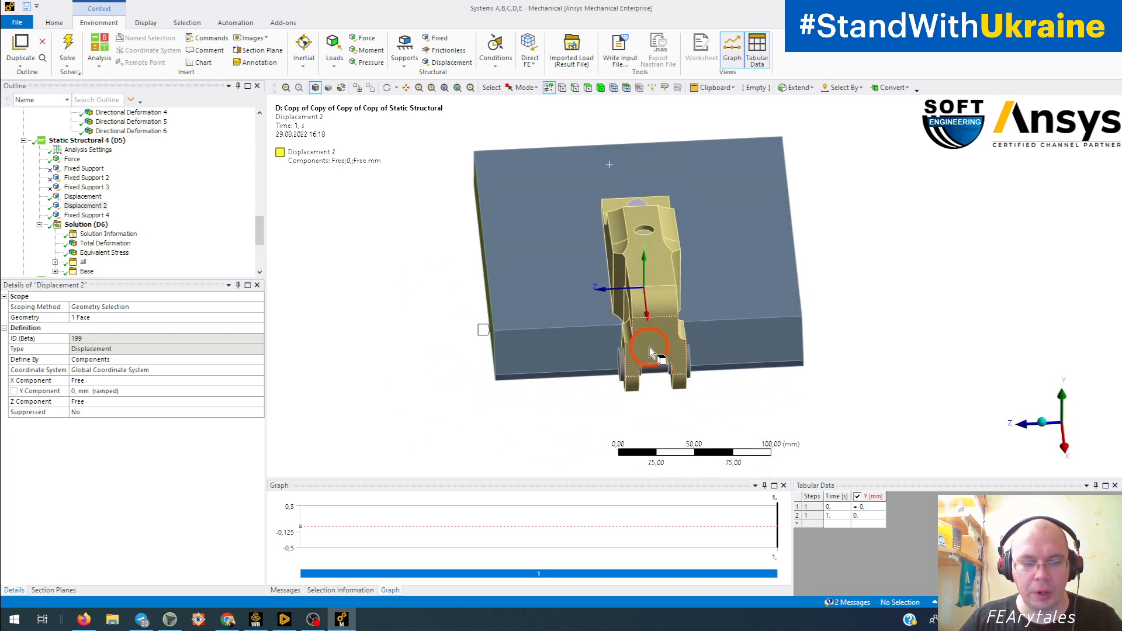
{"action": "left_click", "coordinate": [647, 348]}
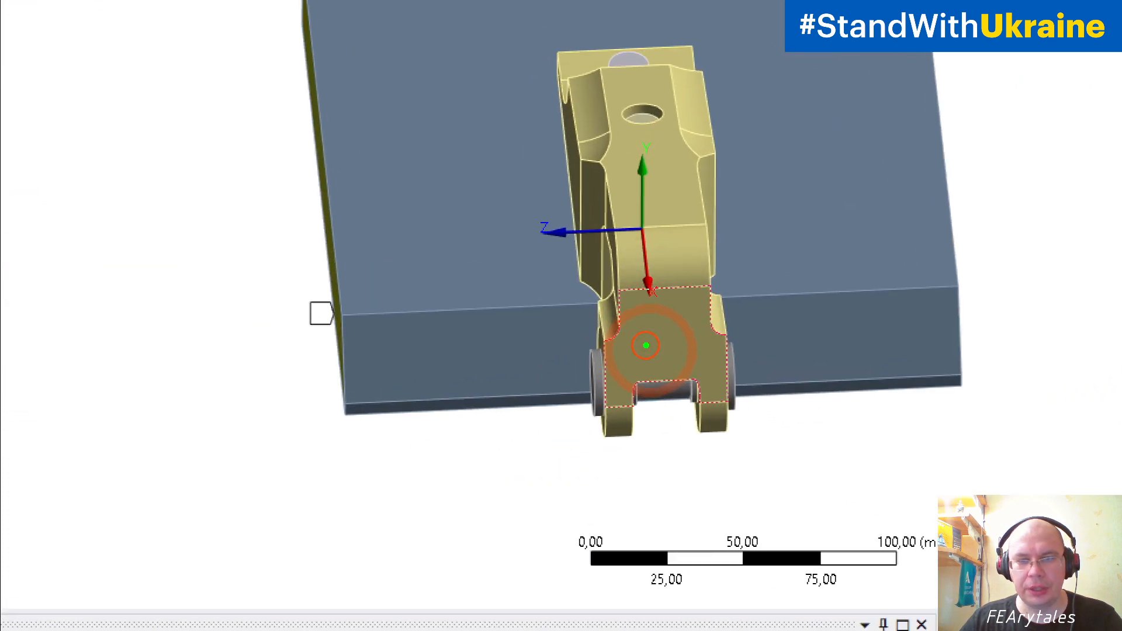
{"action": "mouse_move", "coordinate": [670, 267]}
{"action": "left_mouse_down"}
{"action": "mouse_move", "coordinate": [339, 276]}
{"action": "mouse_move", "coordinate": [248, 292]}
{"action": "mouse_move", "coordinate": [323, 311]}
{"action": "left_mouse_up"}
{"action": "mouse_move", "coordinate": [726, 292]}
{"action": "left_mouse_down"}
{"action": "mouse_move", "coordinate": [707, 467]}
{"action": "mouse_move", "coordinate": [795, 466]}
{"action": "left_mouse_up"}
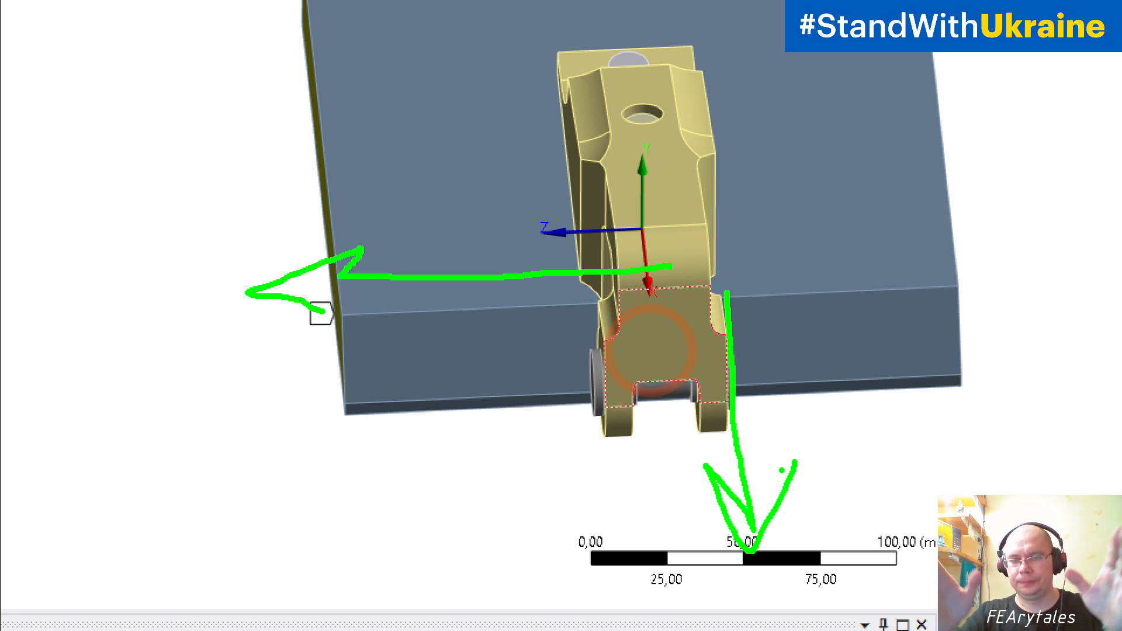
{"action": "key", "text": "Escape"}
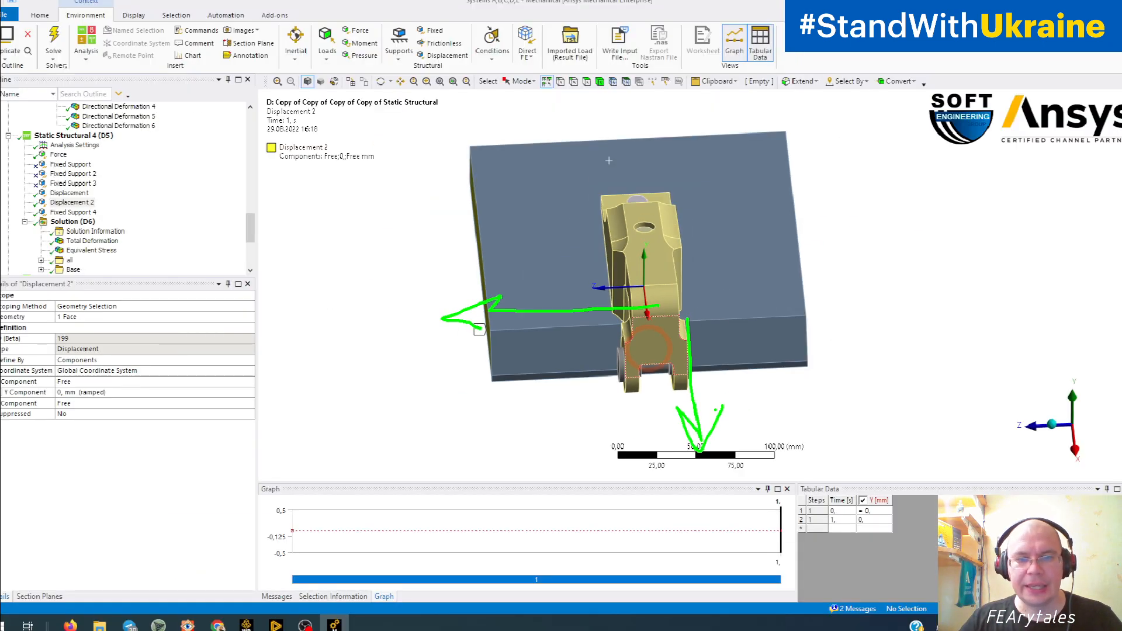
Show Fixed Support 4 of Static Structural 4 and examine the plate corner vertex it holds
{"action": "mouse_move", "coordinate": [647, 374]}
{"action": "middle_mouse_down"}
{"action": "mouse_move", "coordinate": [642, 320]}
{"action": "mouse_move", "coordinate": [653, 326]}
{"action": "middle_mouse_up"}
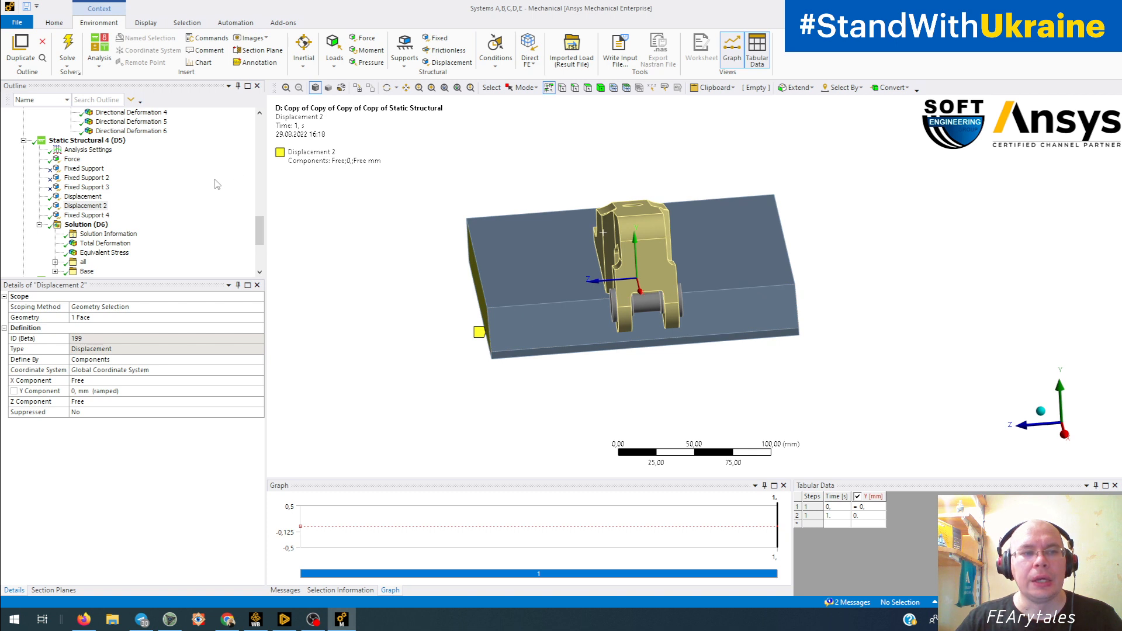
{"action": "left_click", "coordinate": [86, 215]}
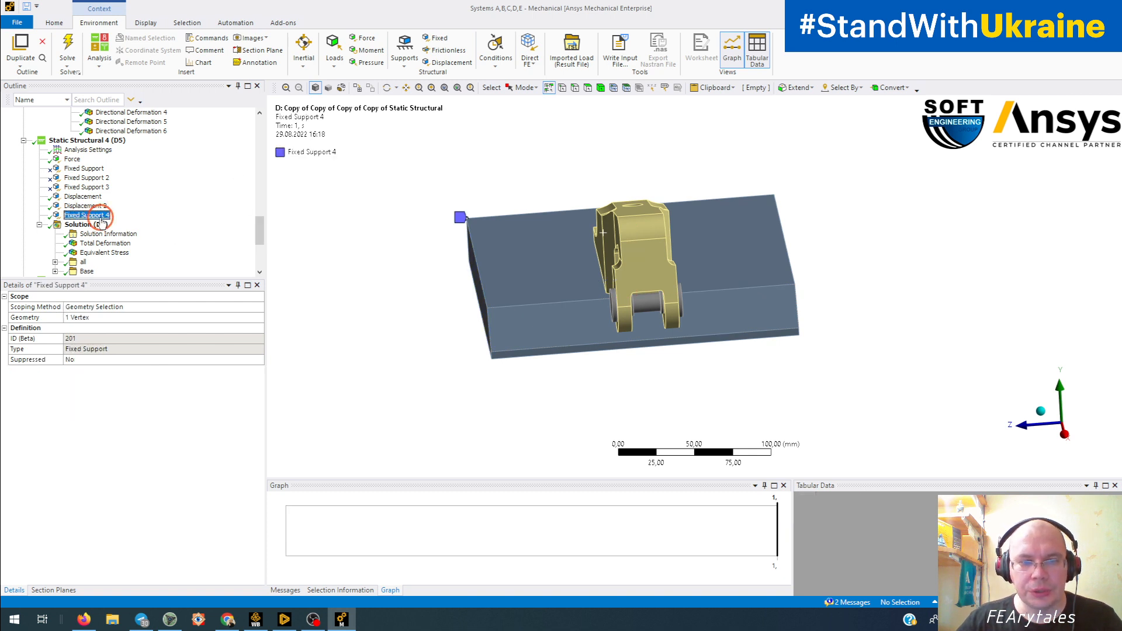
{"action": "mouse_move", "coordinate": [438, 283]}
{"action": "middle_mouse_down"}
{"action": "mouse_move", "coordinate": [443, 290]}
{"action": "mouse_move", "coordinate": [430, 291]}
{"action": "middle_mouse_up"}
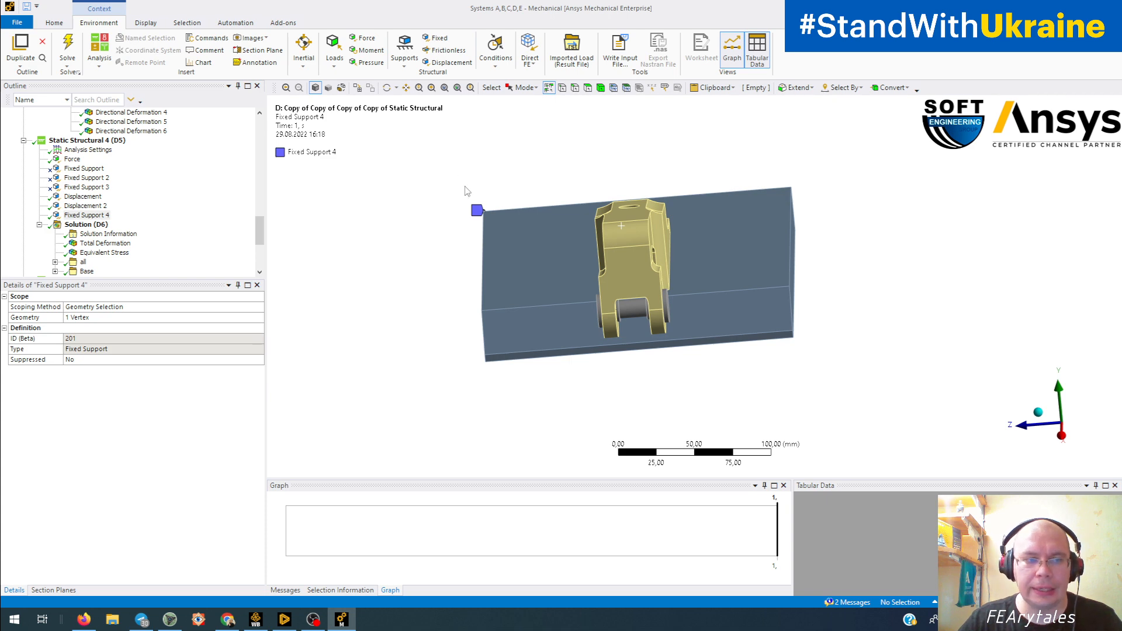
Display the Total Deformation of Static Structural 4, check it against the Displacement support, and examine the plate's bending from the side
{"action": "left_click", "coordinate": [71, 243]}
{"action": "middle_click_drag", "start_coordinate": [382, 303], "coordinate": [618, 216]}
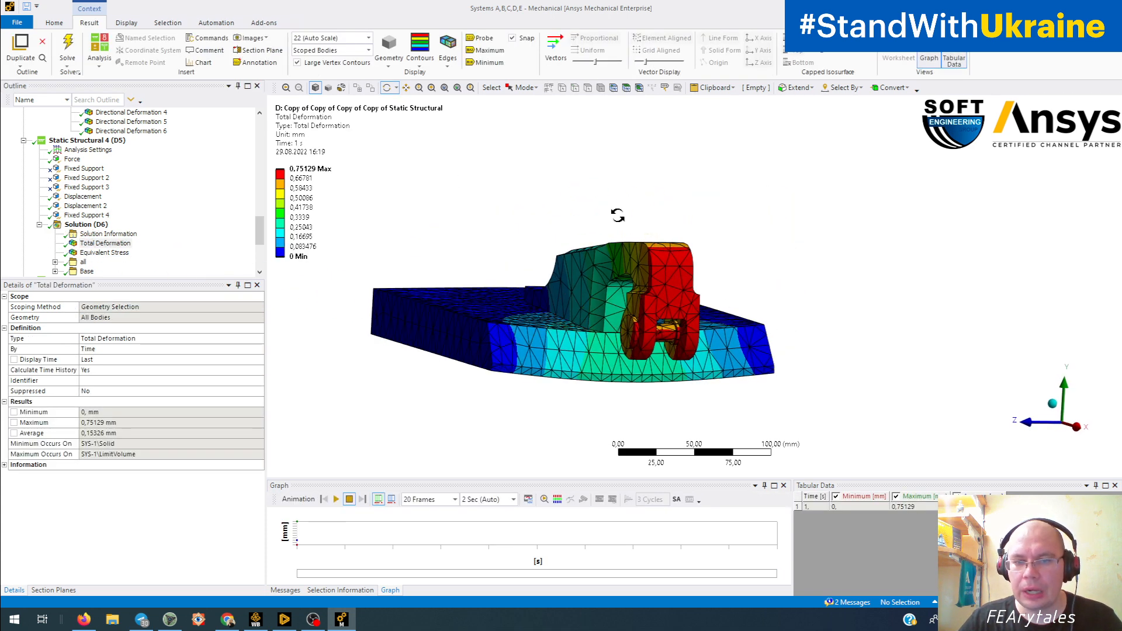
{"action": "left_click", "coordinate": [79, 206]}
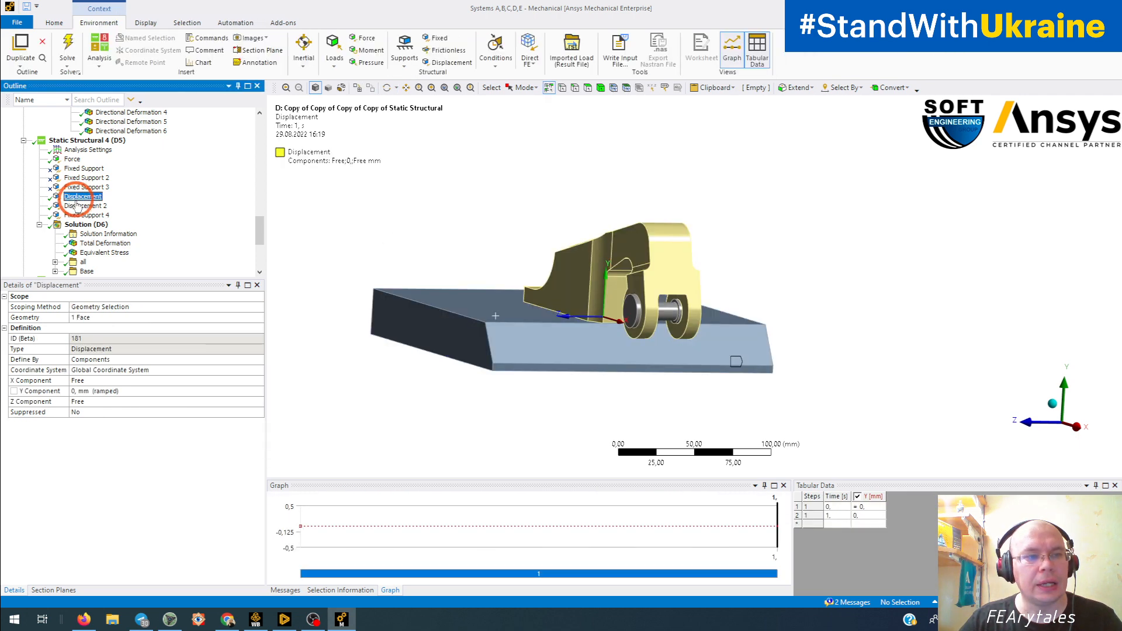
{"action": "left_click", "coordinate": [105, 243]}
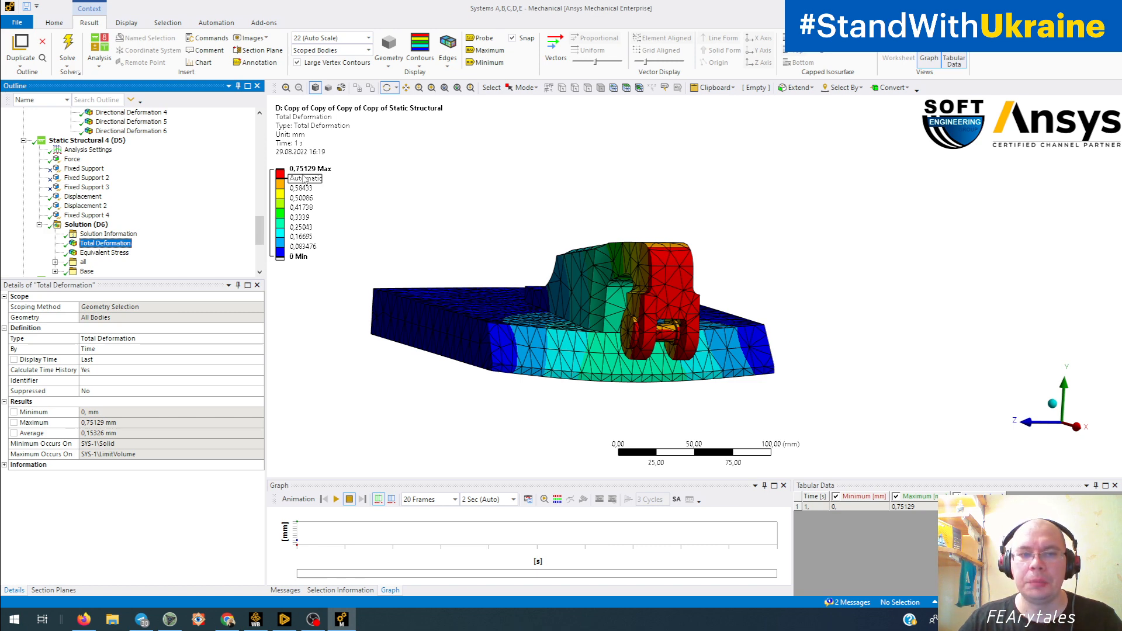
{"action": "middle_click_drag", "start_coordinate": [692, 275], "coordinate": [616, 337]}
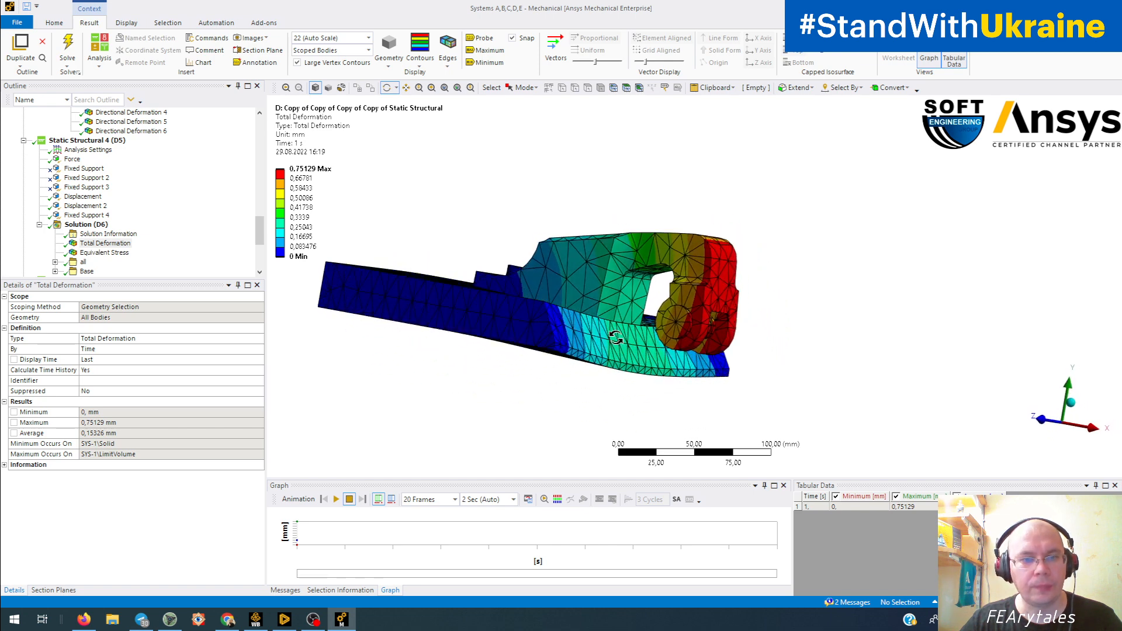
{"action": "middle_click_drag", "start_coordinate": [430, 273], "coordinate": [580, 321]}
Display the Equivalent Stress of Static Structural 4 and examine the plate's underside, front and top around the bracket
{"action": "left_click", "coordinate": [104, 252]}
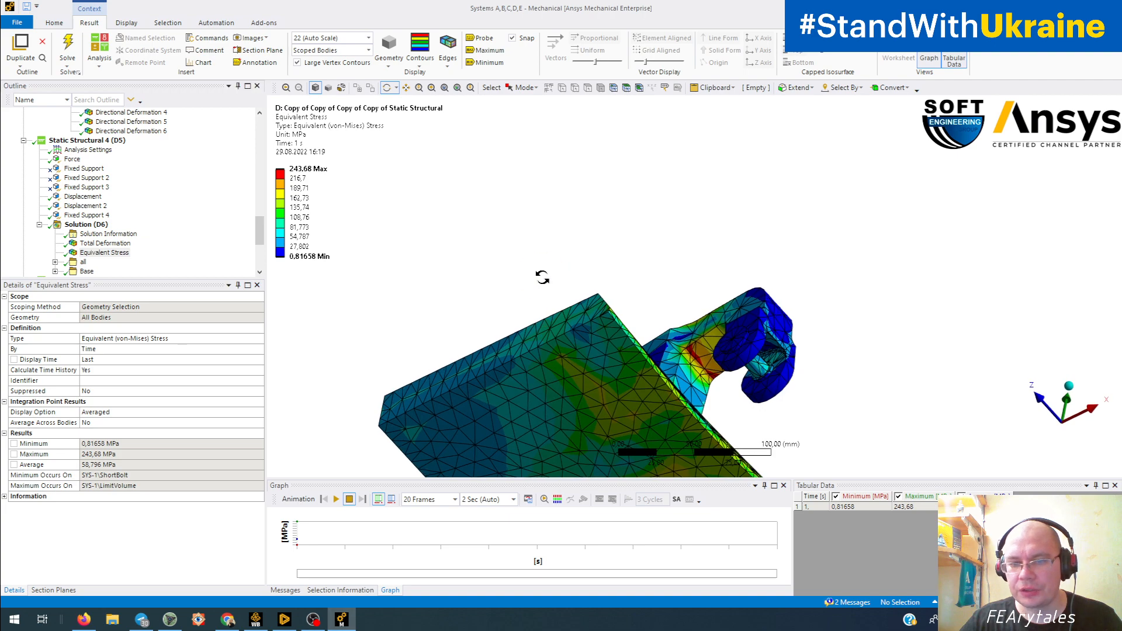
{"action": "middle_click_drag", "start_coordinate": [693, 341], "coordinate": [627, 357]}
{"action": "scroll", "coordinate": [660, 409], "scroll_direction": "up", "scroll_amount": 3}
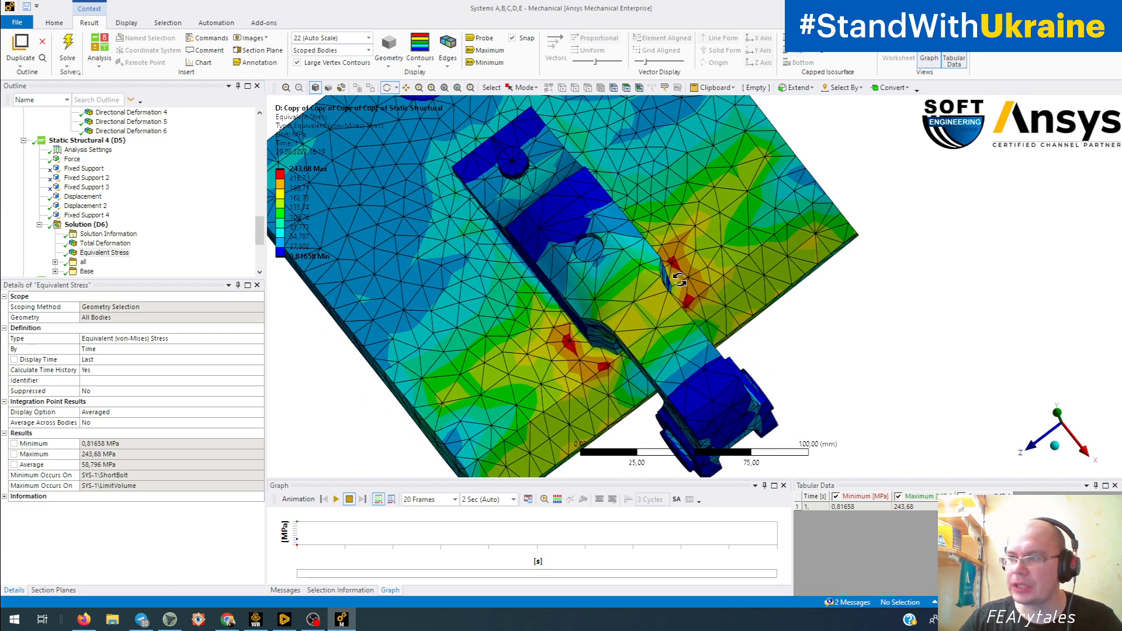
{"action": "middle_click_drag", "start_coordinate": [568, 345], "coordinate": [514, 305]}
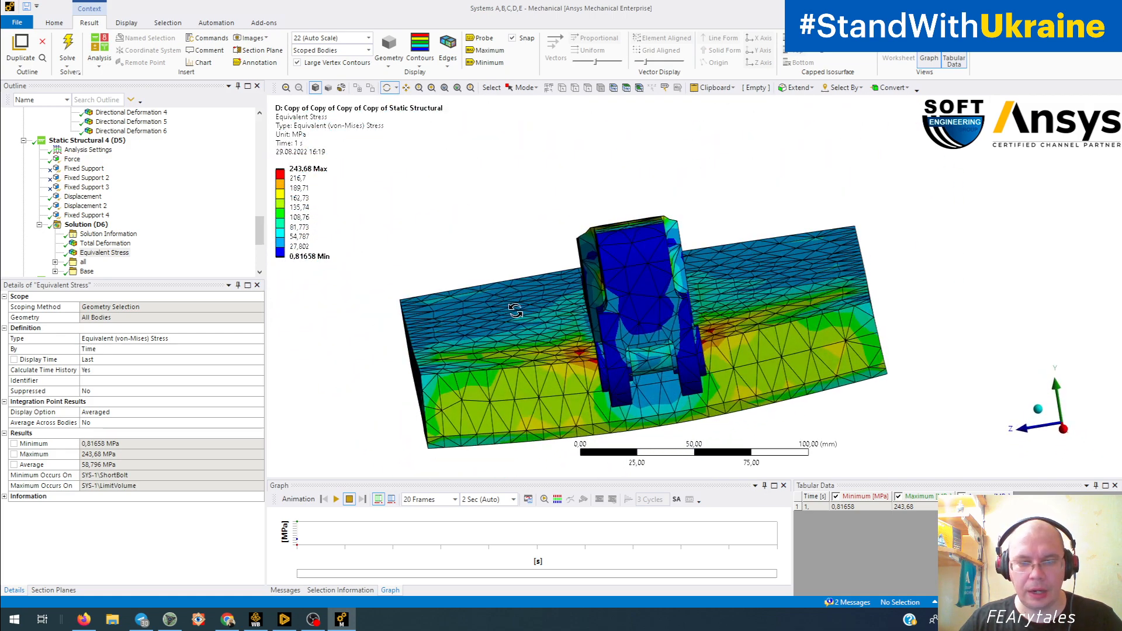
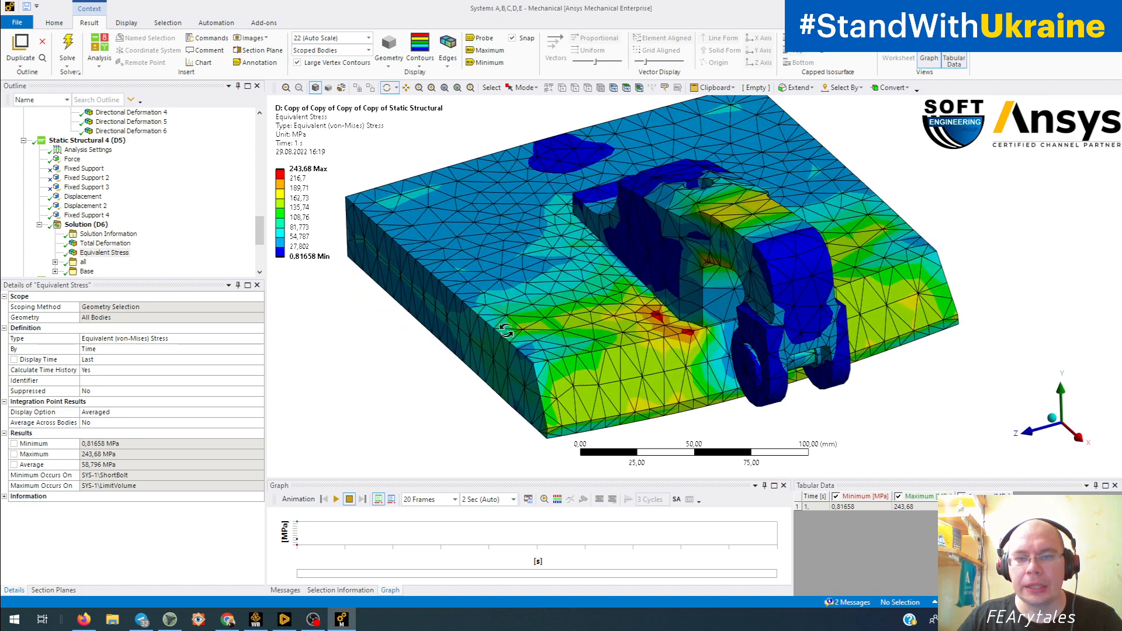
{"action": "left_click_drag", "start_coordinate": [625, 326], "coordinate": [631, 344]}
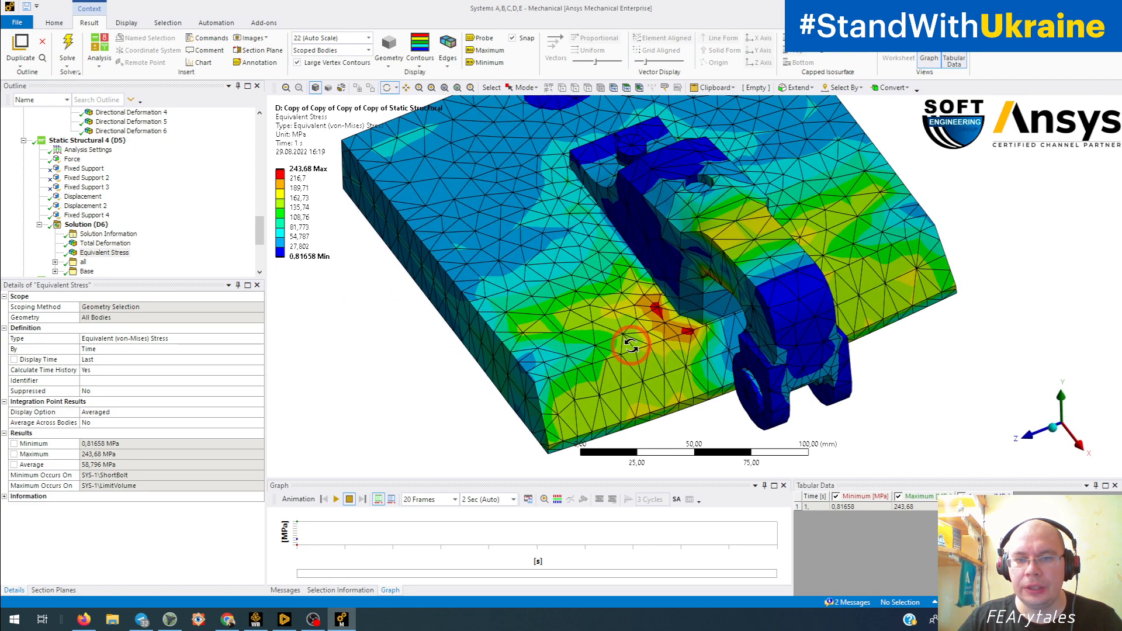
Place stress probes on the two red hot spots of the plate beside the bracket in Static Structural 4
{"action": "left_click", "coordinate": [479, 40]}
{"action": "scroll", "coordinate": [676, 251], "scroll_direction": "up", "scroll_amount": 5}
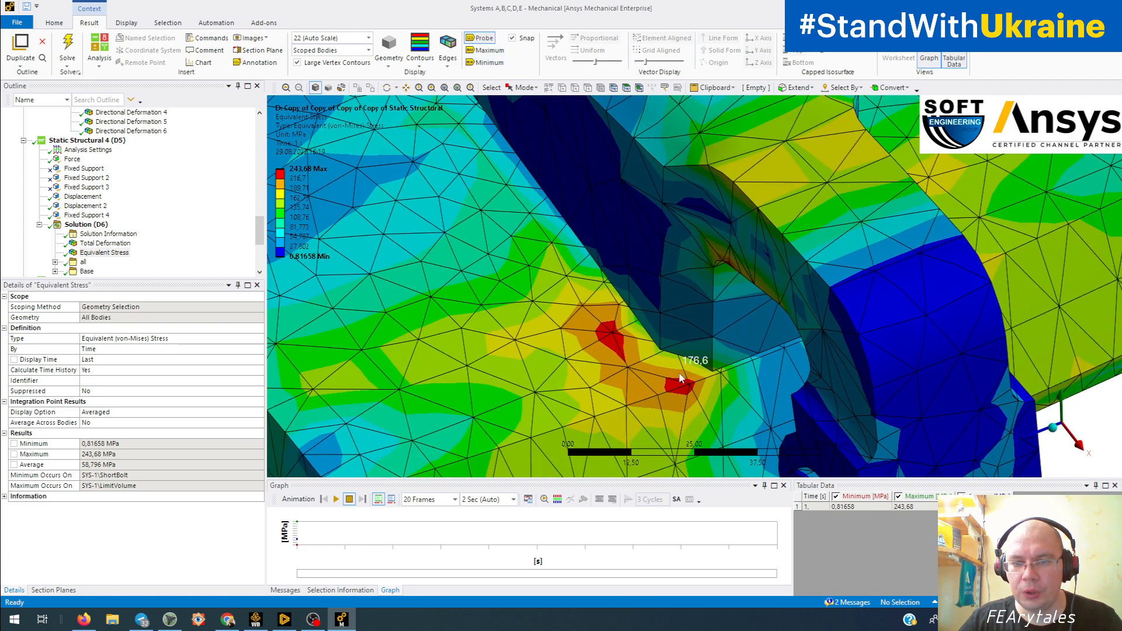
{"action": "left_click", "coordinate": [686, 389]}
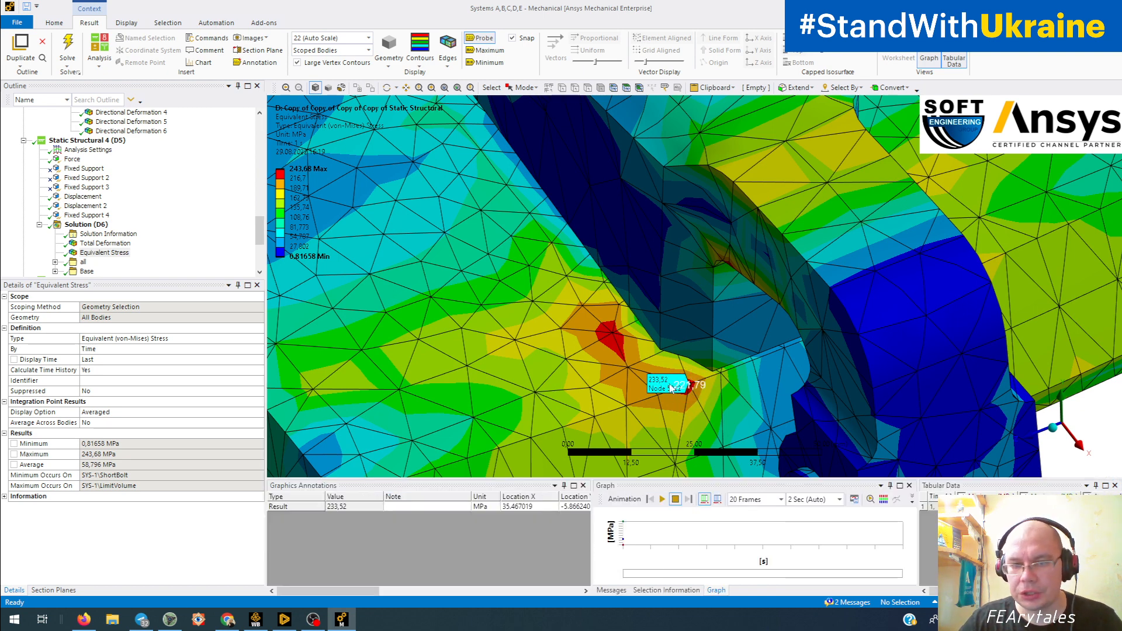
{"action": "left_click", "coordinate": [613, 334]}
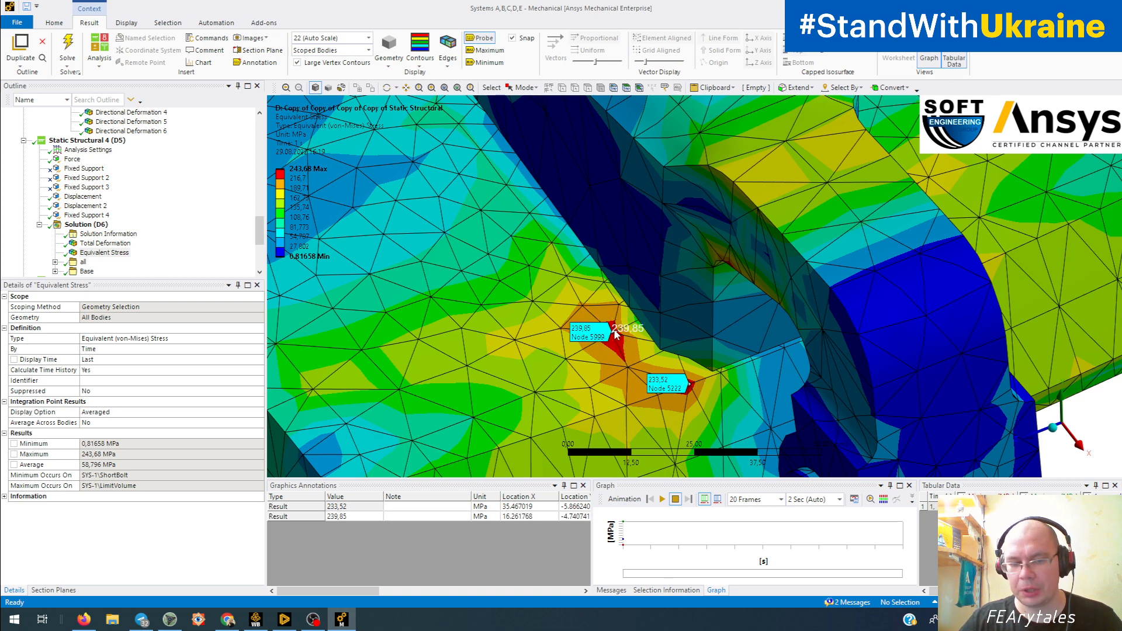
Display the Equivalent Stress of the first Static Structural analysis and probe the same two plate points beside the bracket
{"action": "left_click_drag", "start_coordinate": [259, 231], "coordinate": [244, 122]}
{"action": "scroll", "coordinate": [125, 218], "scroll_direction": "down", "scroll_amount": 5}
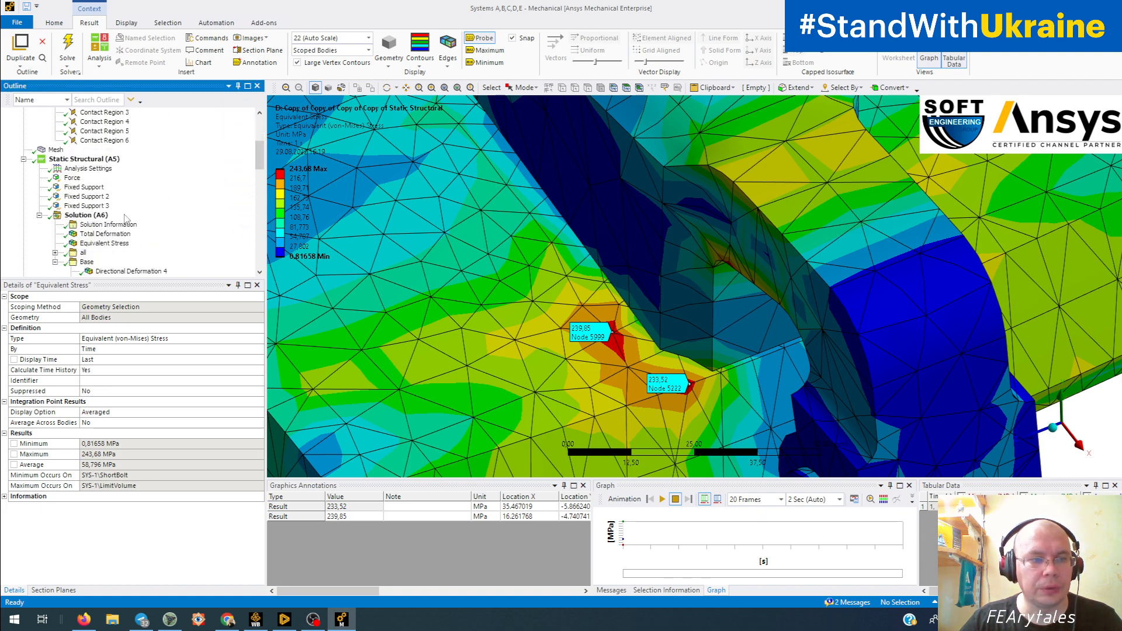
{"action": "scroll", "coordinate": [115, 229], "scroll_direction": "down", "scroll_amount": 1}
{"action": "left_click", "coordinate": [104, 215]}
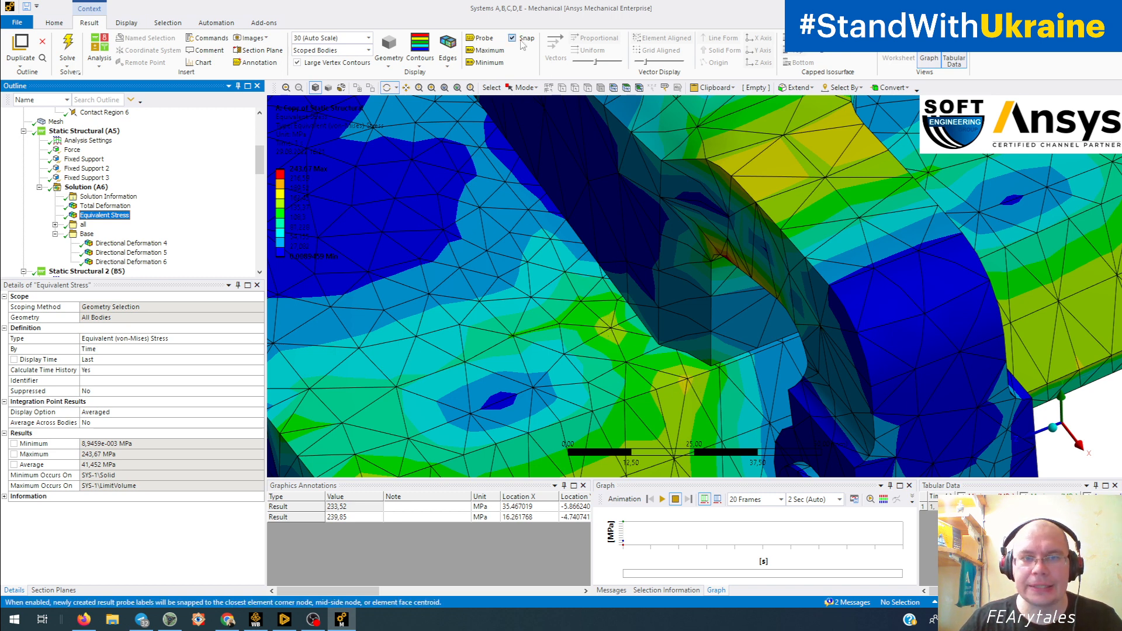
{"action": "left_click", "coordinate": [479, 38]}
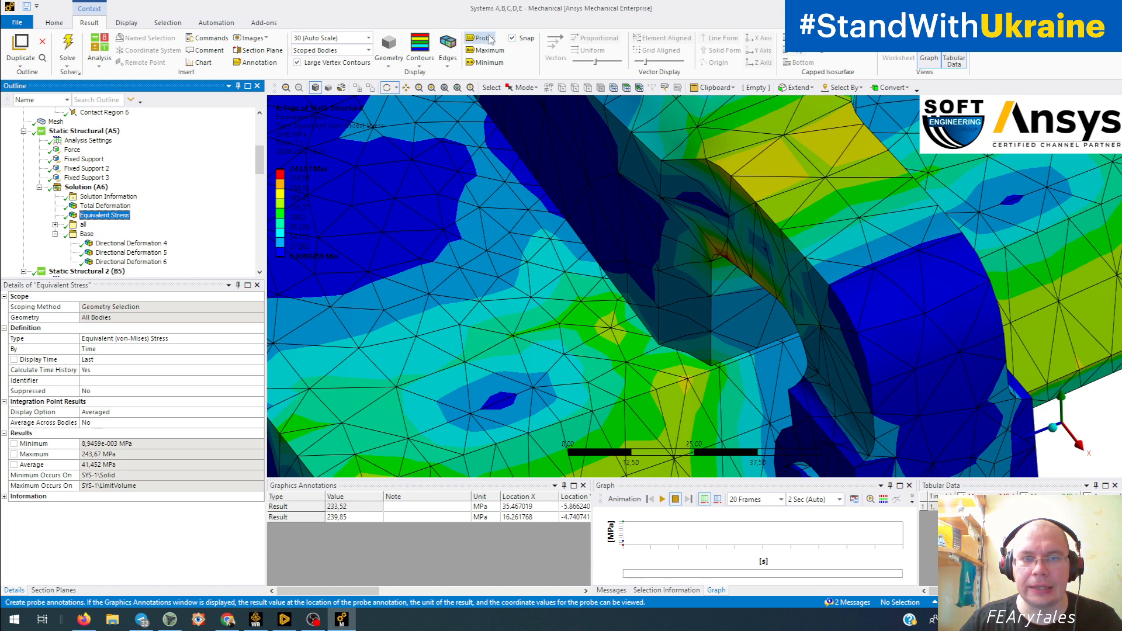
{"action": "left_click", "coordinate": [687, 379]}
{"action": "left_click", "coordinate": [614, 329]}
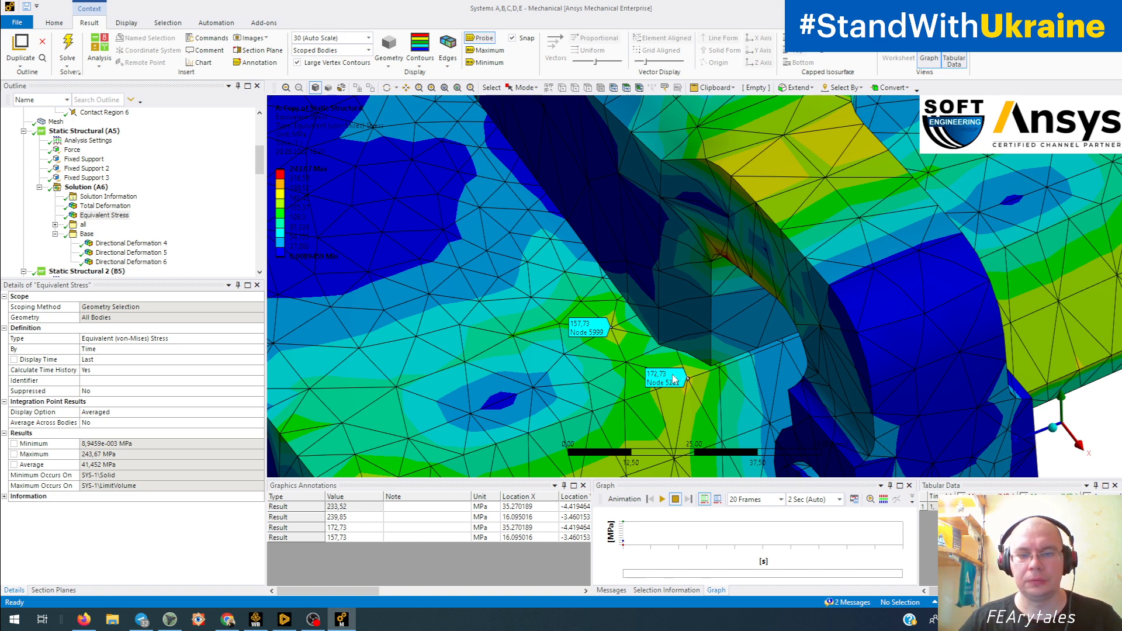
{"action": "scroll", "coordinate": [657, 377], "scroll_direction": "down", "scroll_amount": 10}
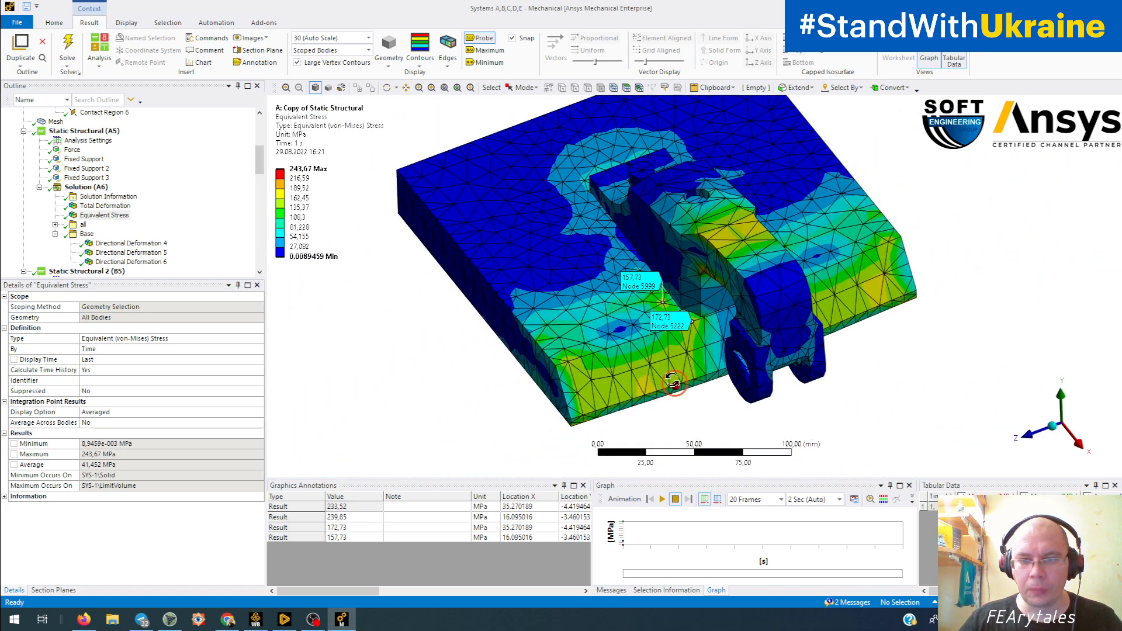
{"action": "middle_click_drag", "start_coordinate": [659, 371], "coordinate": [612, 336], "text": "ctrl"}
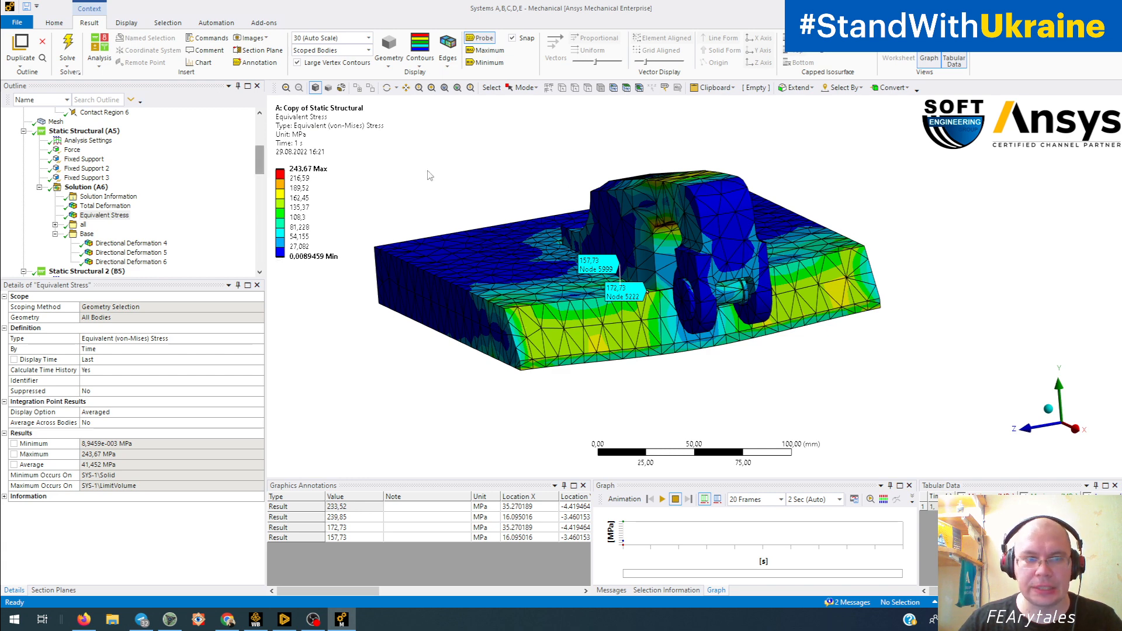
Display the Equivalent Stress and Total Deformation of Static Structural 5 and examine the plate and bracket
{"action": "left_click_drag", "start_coordinate": [258, 169], "coordinate": [260, 265]}
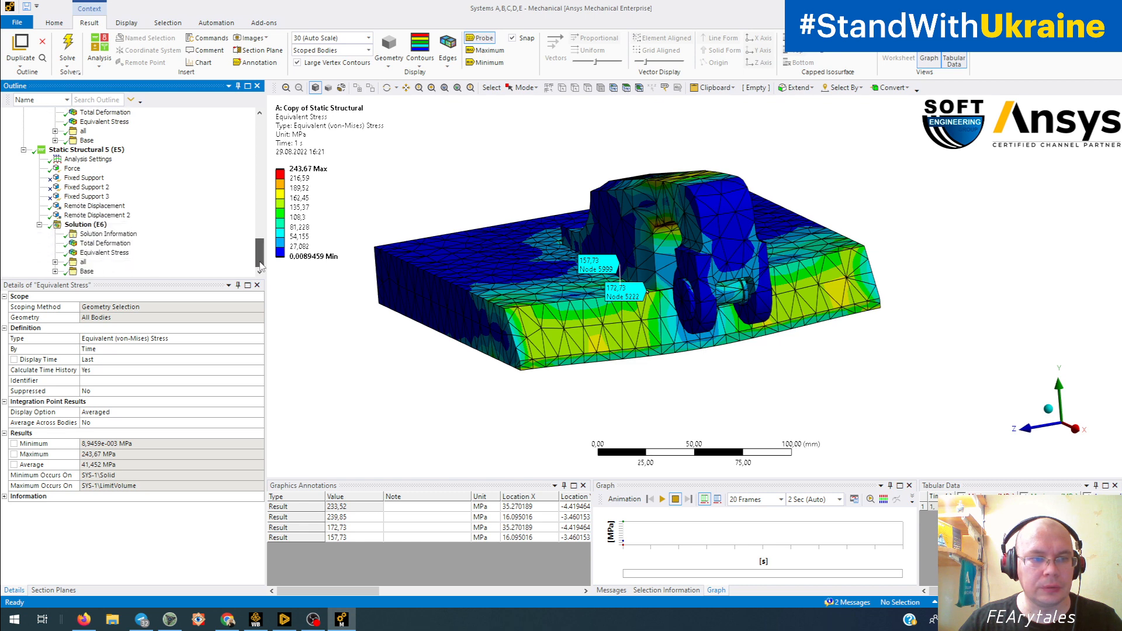
{"action": "left_click", "coordinate": [104, 252]}
{"action": "middle_click_drag", "start_coordinate": [584, 304], "coordinate": [590, 348]}
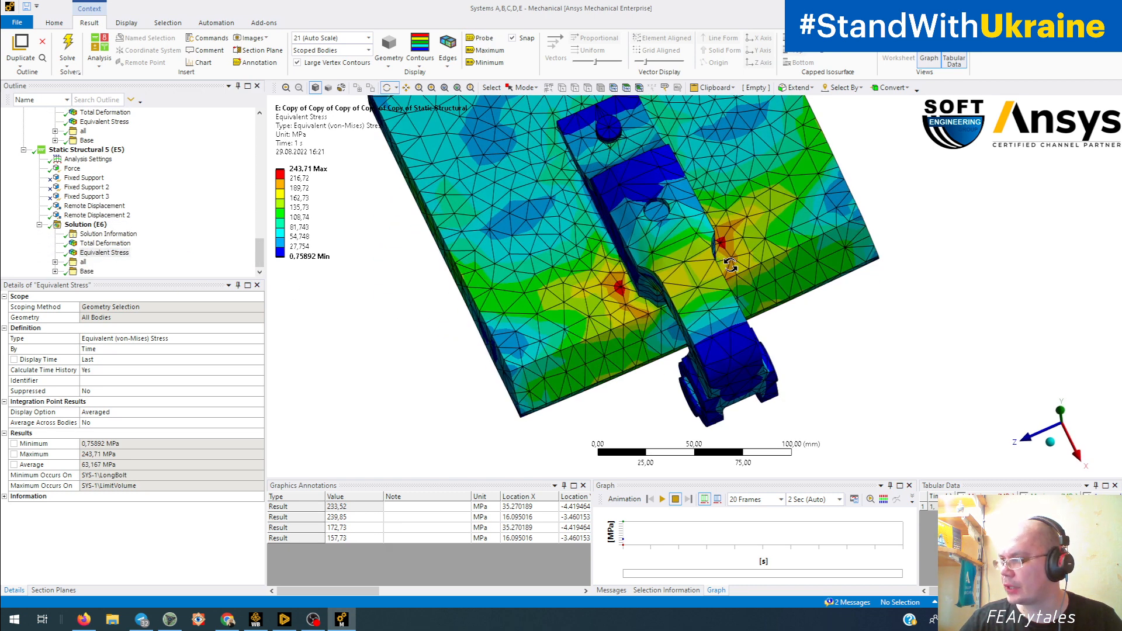
{"action": "left_click", "coordinate": [105, 242]}
{"action": "left_click_drag", "start_coordinate": [351, 300], "coordinate": [487, 237]}
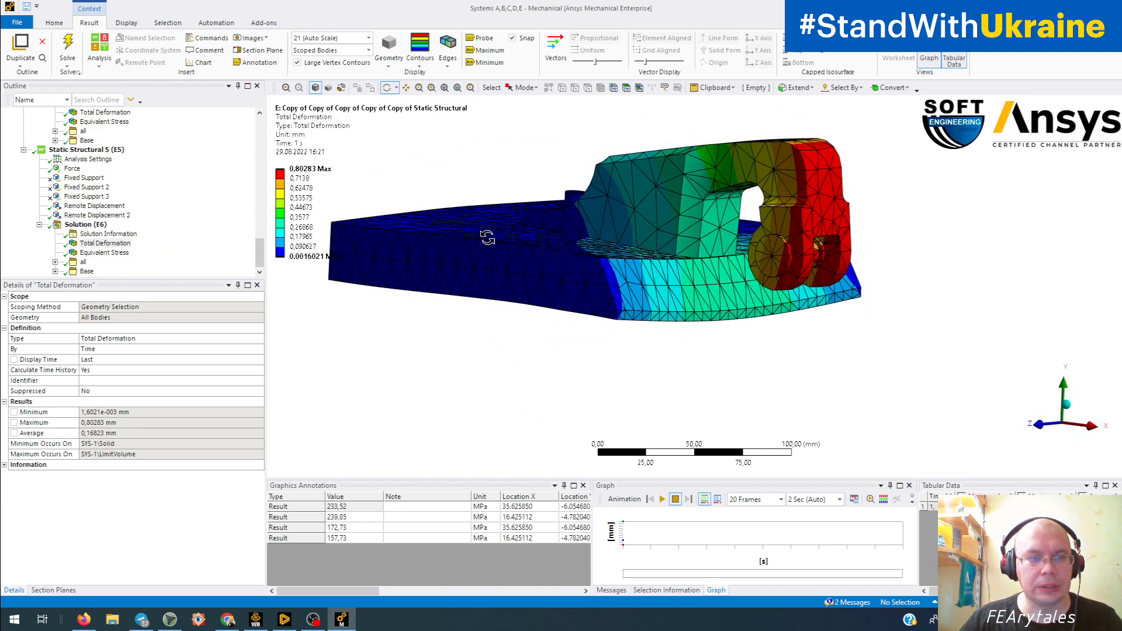
Return to the Equivalent Stress of Static Structural 4, examine the probed area from oblique angles, and display its Total Deformation
{"action": "scroll", "coordinate": [117, 187], "scroll_direction": "up", "scroll_amount": 1}
{"action": "left_click", "coordinate": [104, 150]}
{"action": "left_click", "coordinate": [228, 221]}
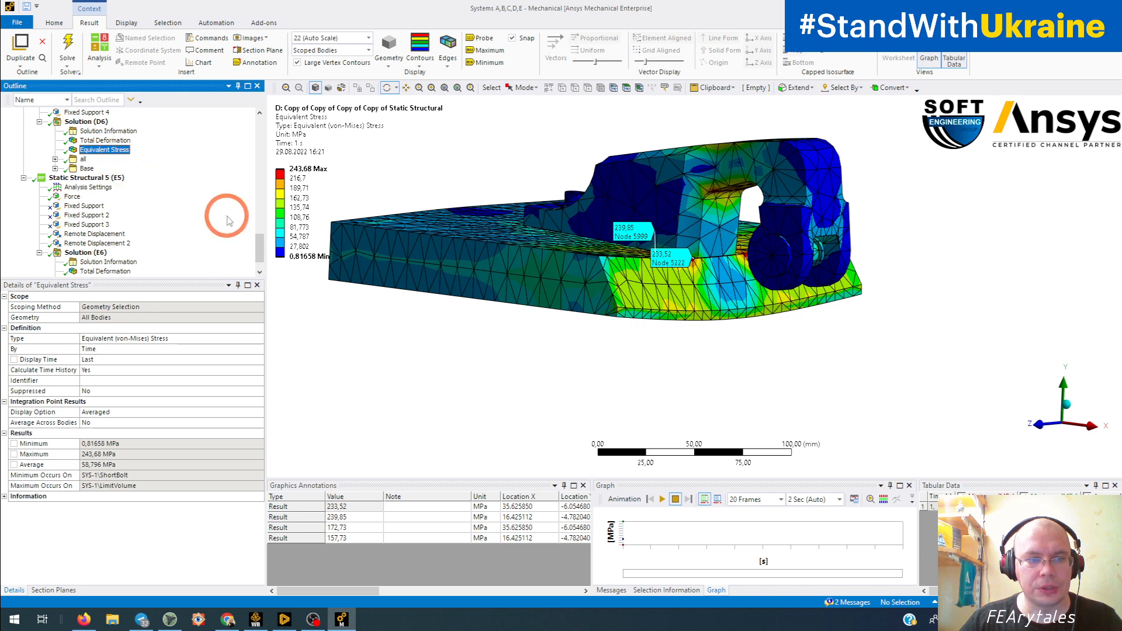
{"action": "middle_click_drag", "start_coordinate": [600, 287], "coordinate": [550, 320]}
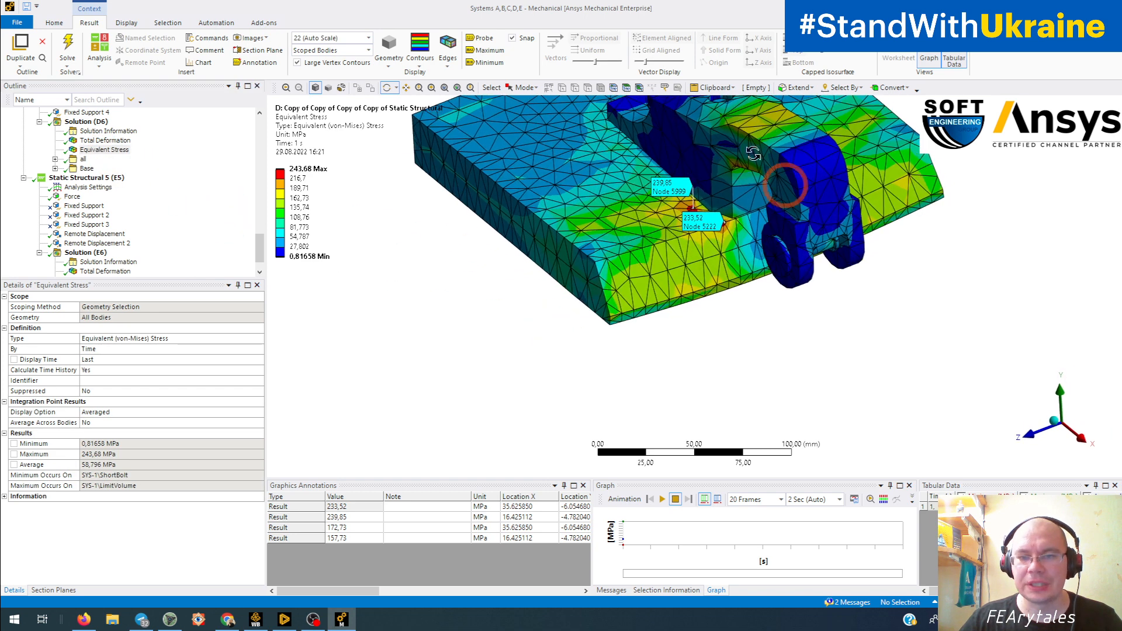
{"action": "middle_click_drag", "start_coordinate": [694, 236], "coordinate": [665, 335], "text": "ctrl"}
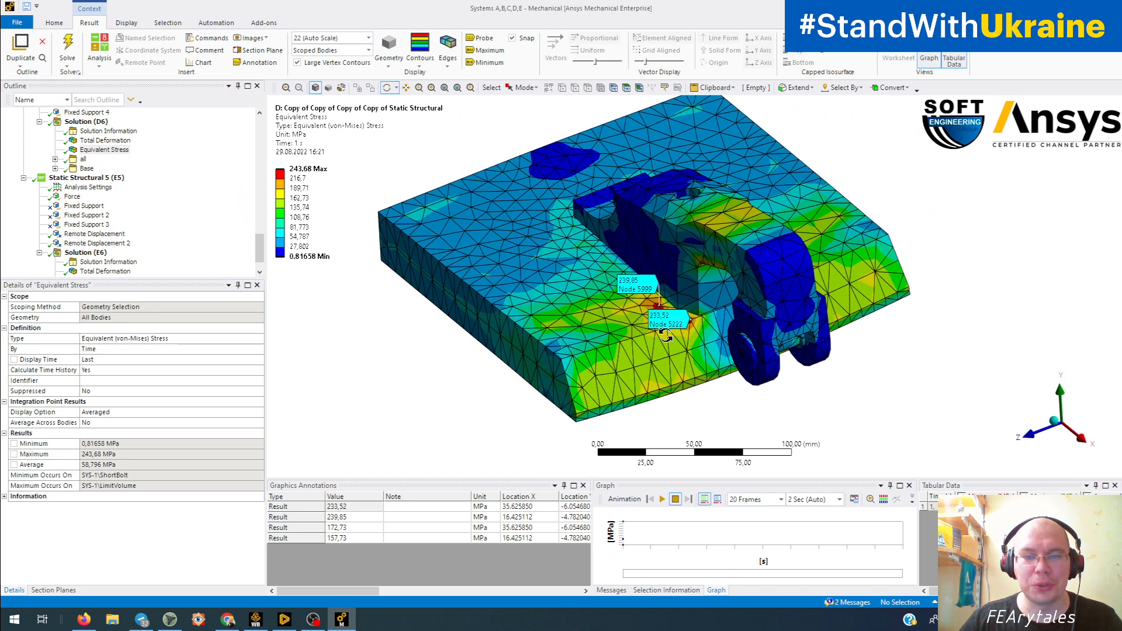
{"action": "middle_click_drag", "start_coordinate": [742, 301], "coordinate": [807, 309]}
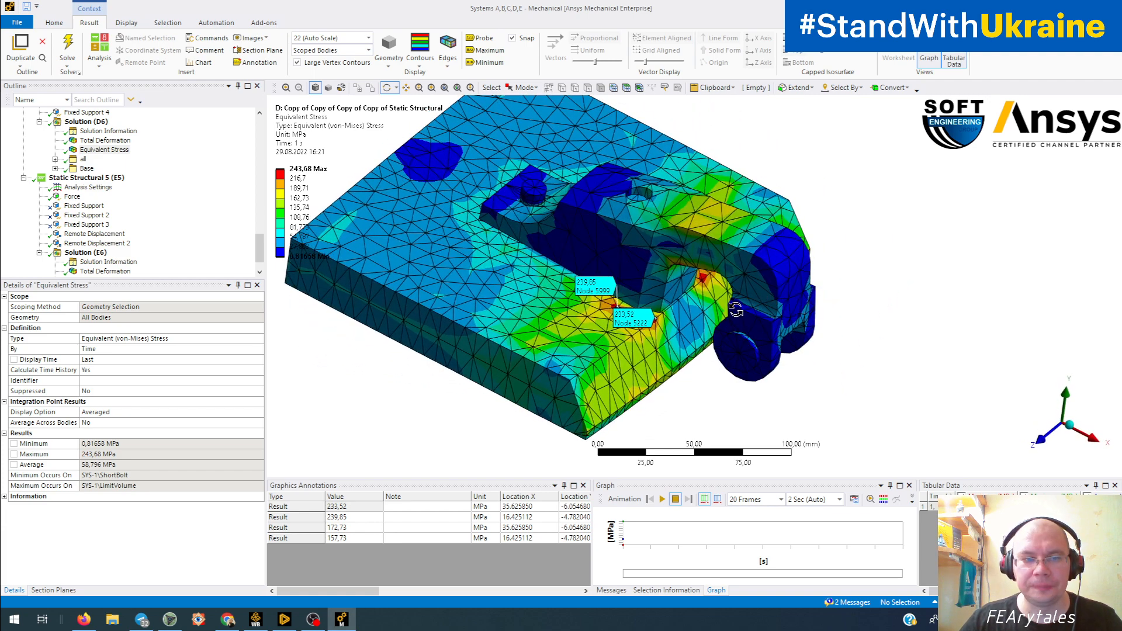
{"action": "middle_click_drag", "start_coordinate": [543, 287], "coordinate": [548, 321]}
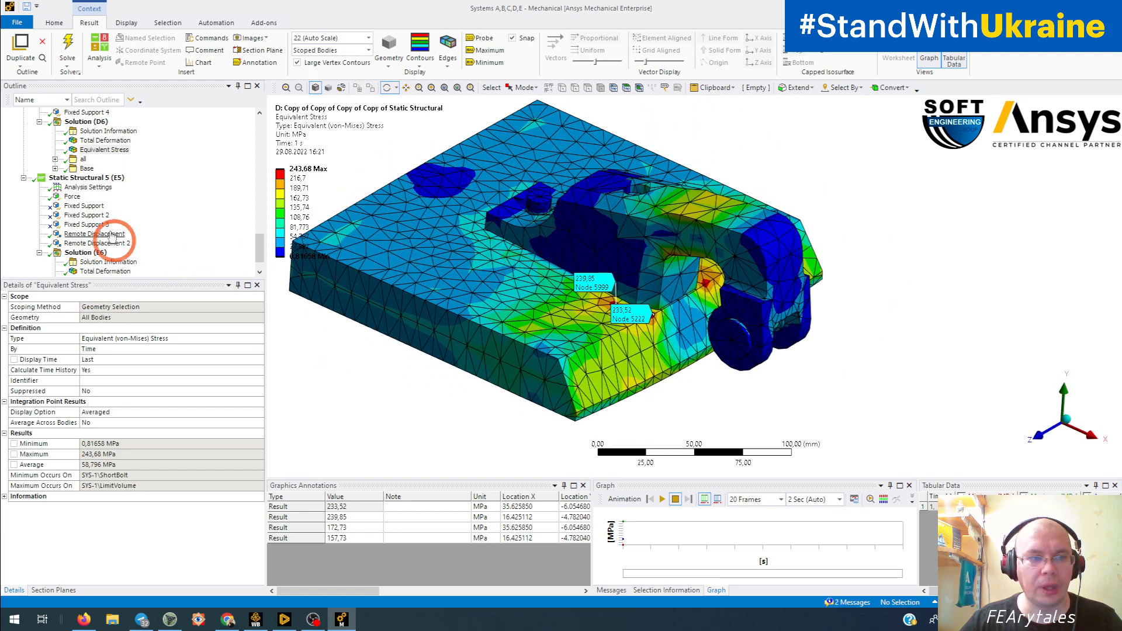
{"action": "left_click", "coordinate": [97, 141]}
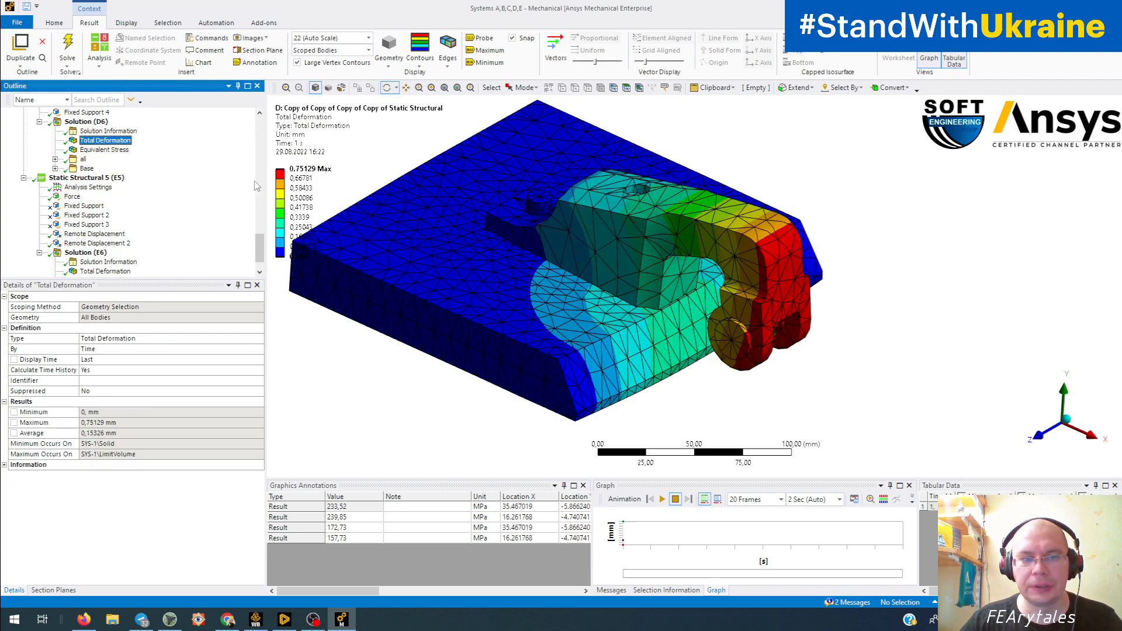
Examine the Total Deformation of Static Structural 4 from the side and from the bracket end of the plate
{"action": "middle_click_drag", "start_coordinate": [372, 238], "coordinate": [621, 282]}
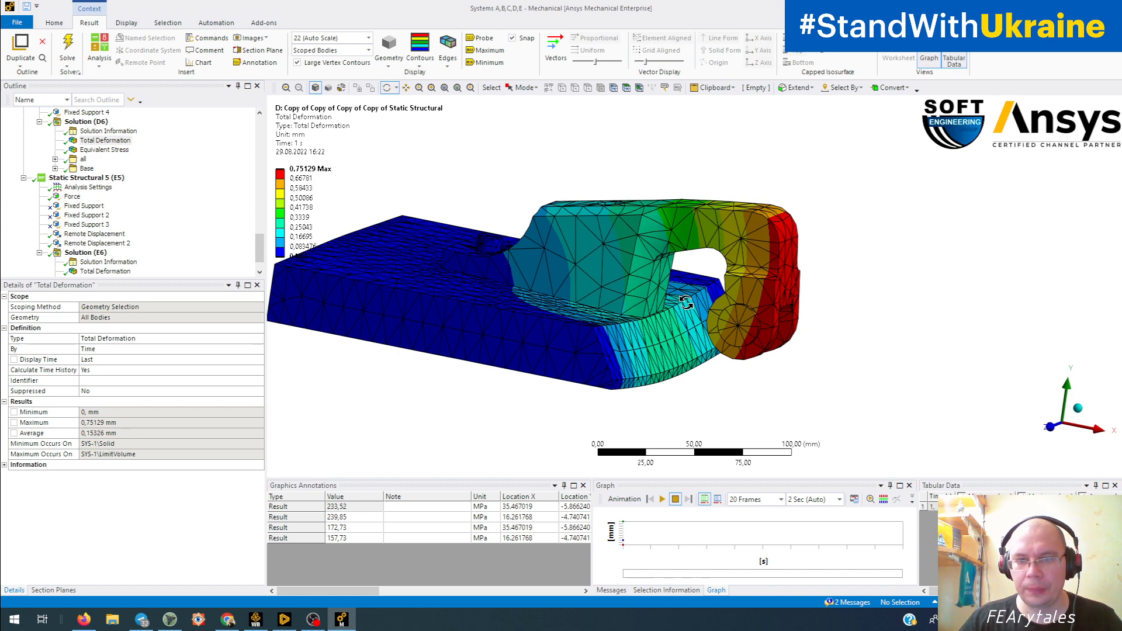
{"action": "middle_click_drag", "start_coordinate": [657, 331], "coordinate": [718, 330], "text": "ctrl"}
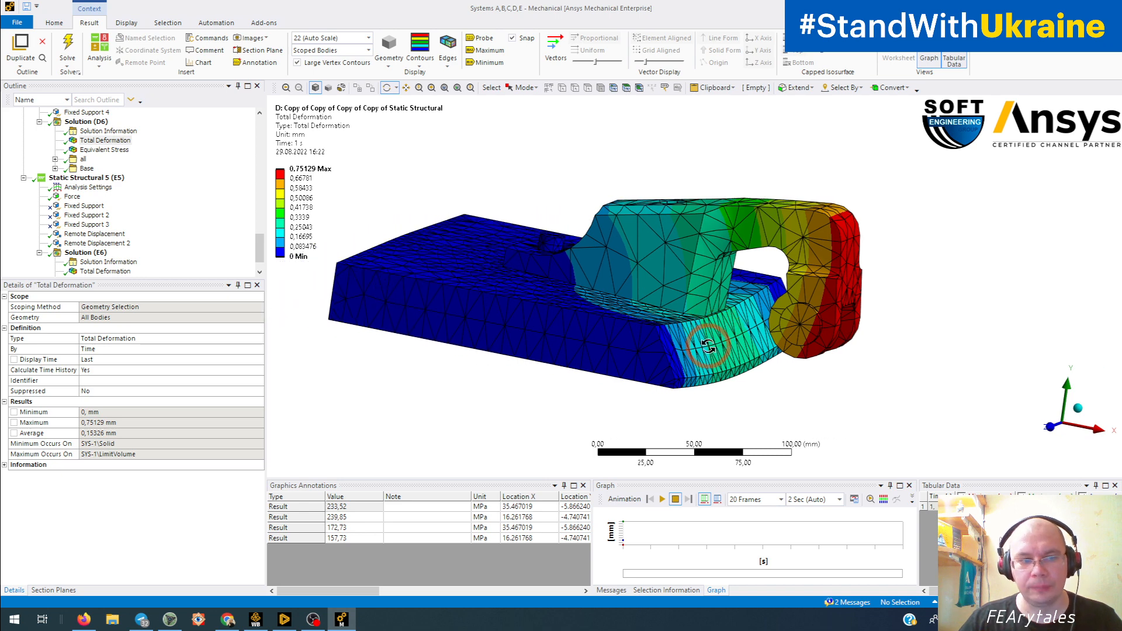
{"action": "middle_click_drag", "start_coordinate": [541, 272], "coordinate": [362, 281]}
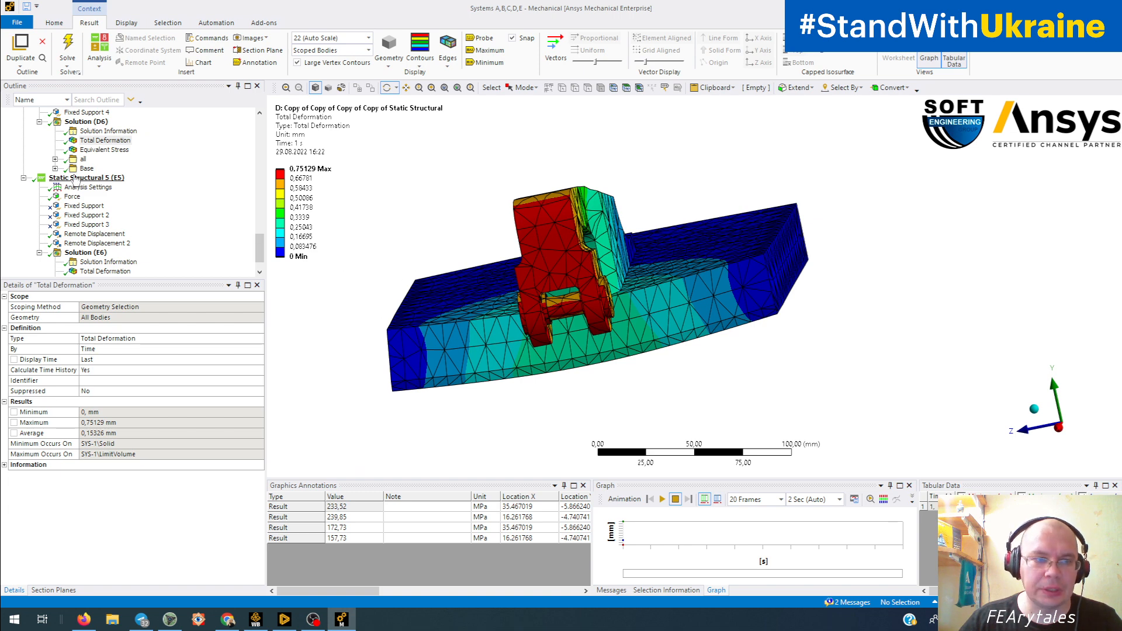
Check the Displacement 2 support of Static Structural 4, and view its Equivalent Stress and Total Deformation from the bracket end
{"action": "scroll", "coordinate": [123, 177], "scroll_direction": "up", "scroll_amount": 1}
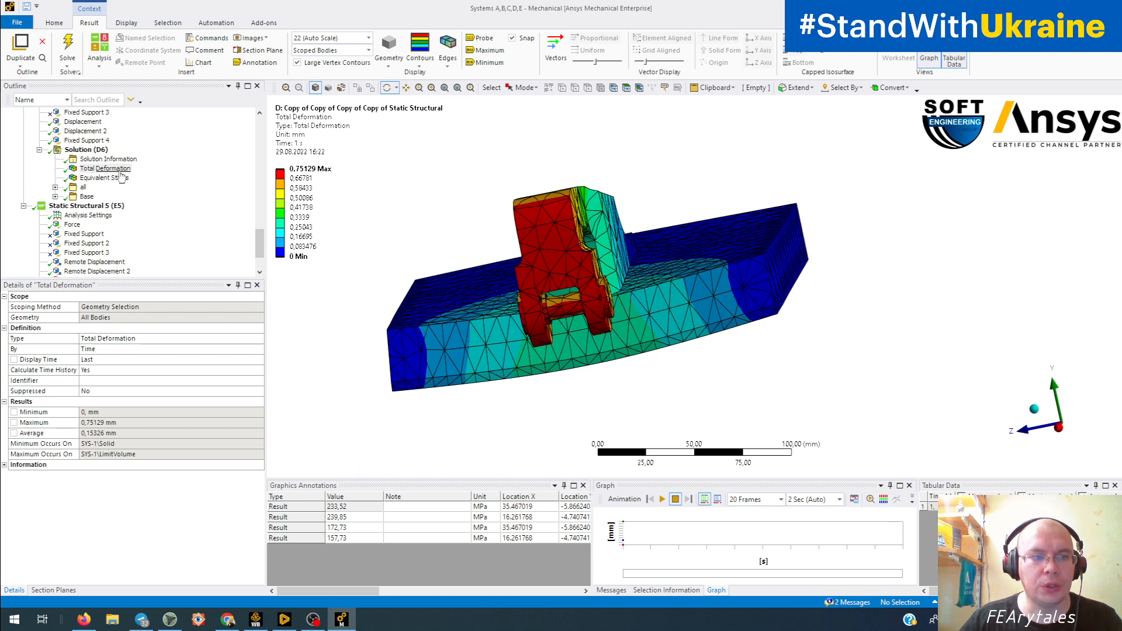
{"action": "left_click", "coordinate": [86, 131]}
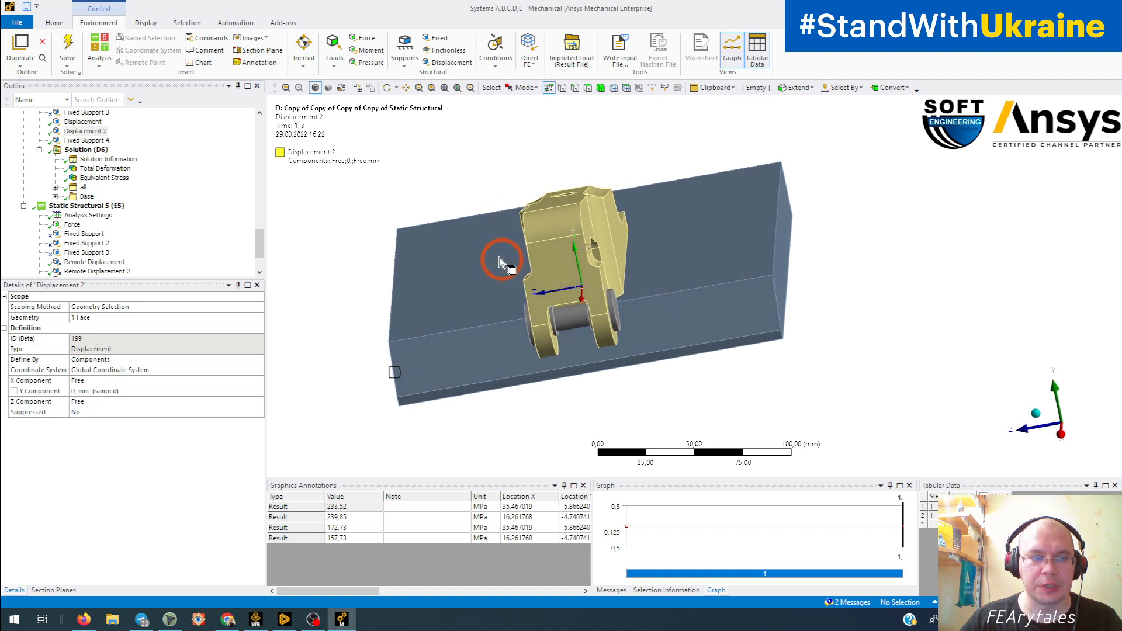
{"action": "left_click", "coordinate": [104, 178]}
{"action": "left_click_drag", "start_coordinate": [461, 267], "coordinate": [584, 266]}
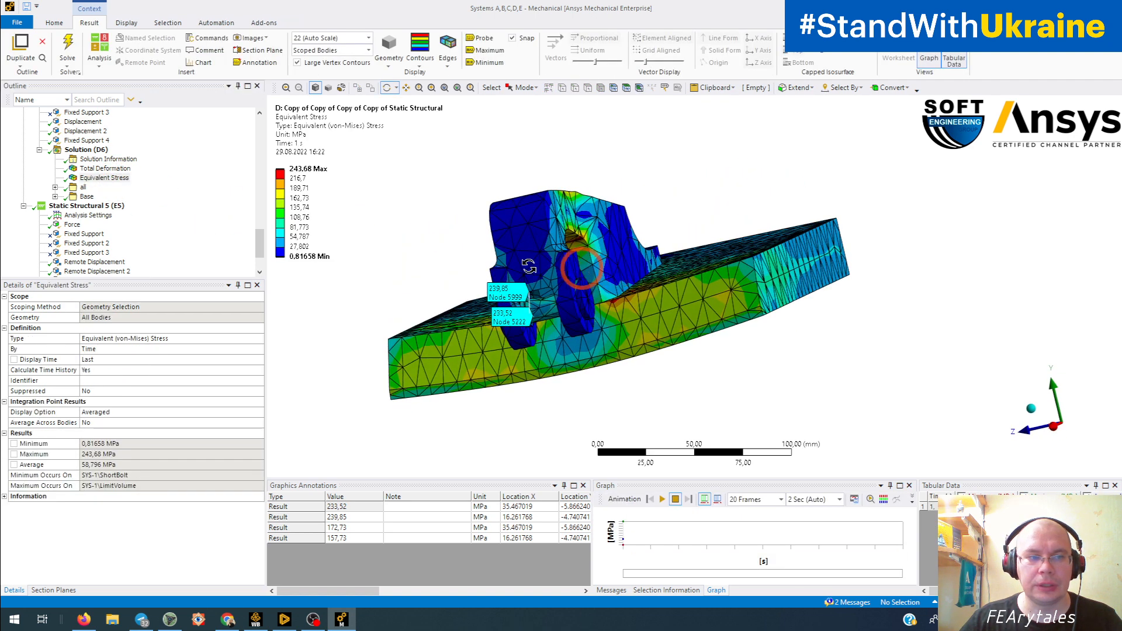
{"action": "left_click", "coordinate": [98, 170]}
{"action": "left_click_drag", "start_coordinate": [744, 275], "coordinate": [777, 285]}
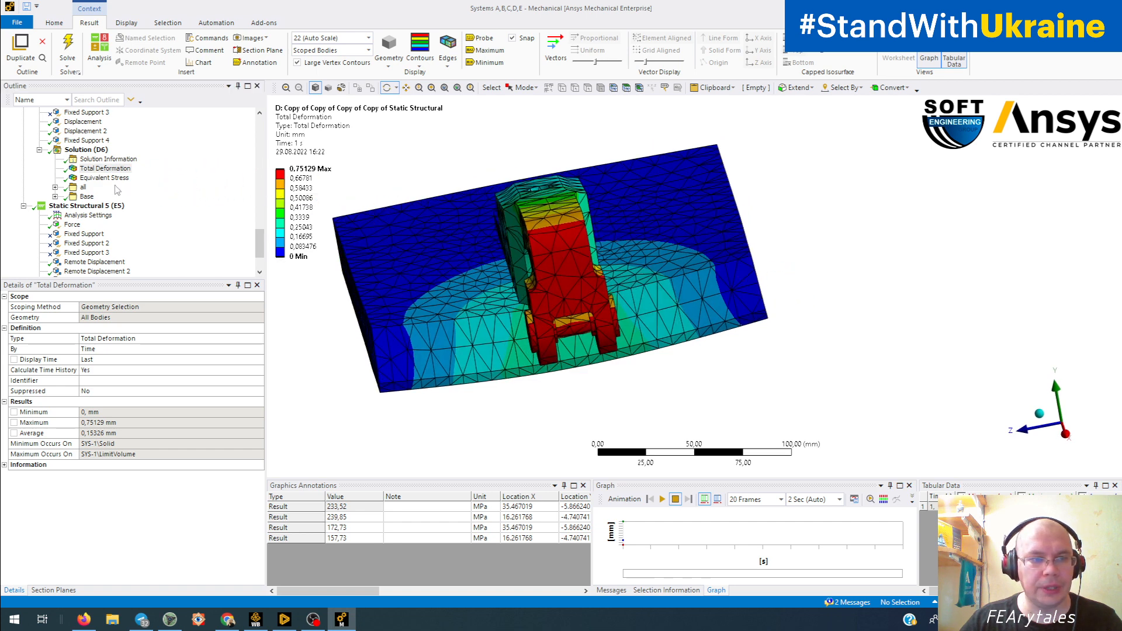
Display the Equivalent Stress of Static Structural 4 viewed along +X, with the deformation scale set to 5x Auto
{"action": "left_click", "coordinate": [106, 178]}
{"action": "left_click", "coordinate": [1075, 447]}
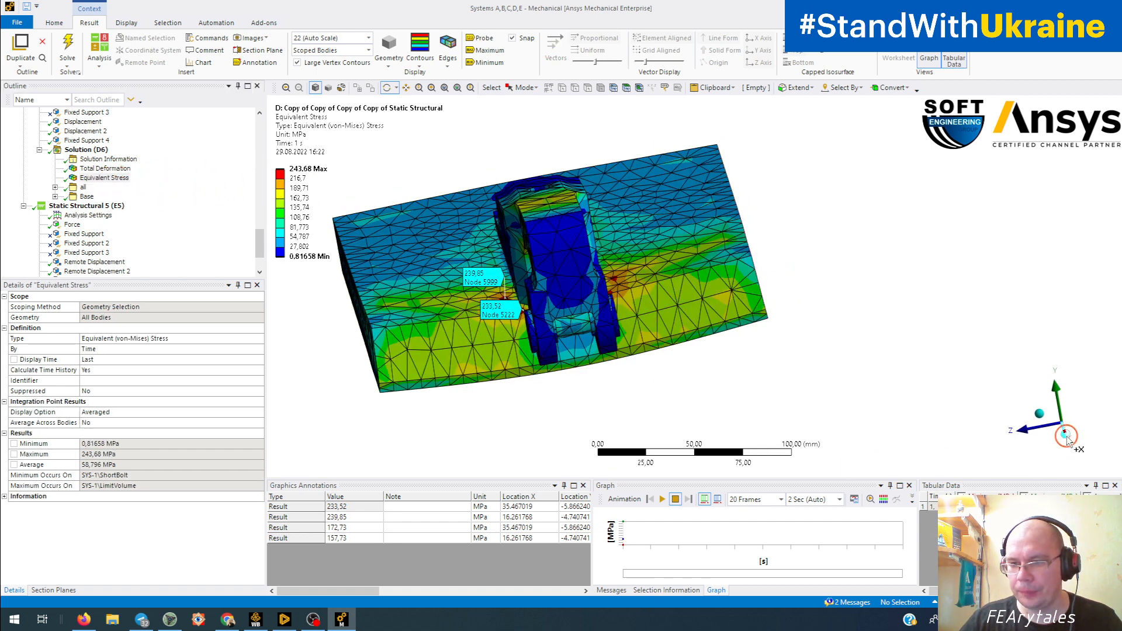
{"action": "left_click", "coordinate": [369, 37]}
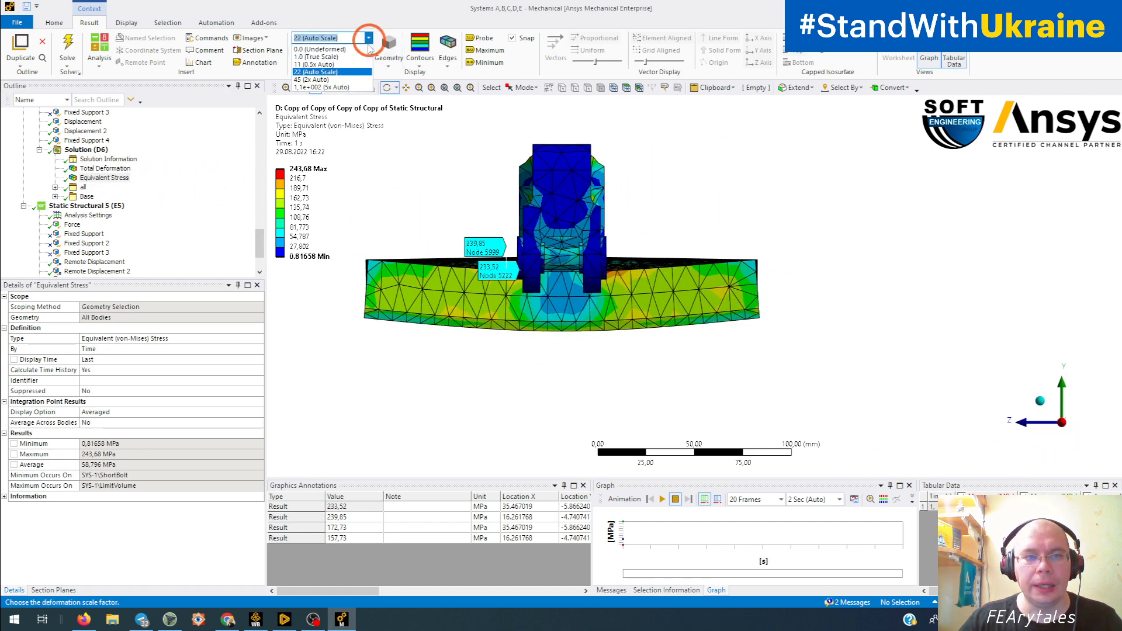
{"action": "left_click", "coordinate": [343, 89]}
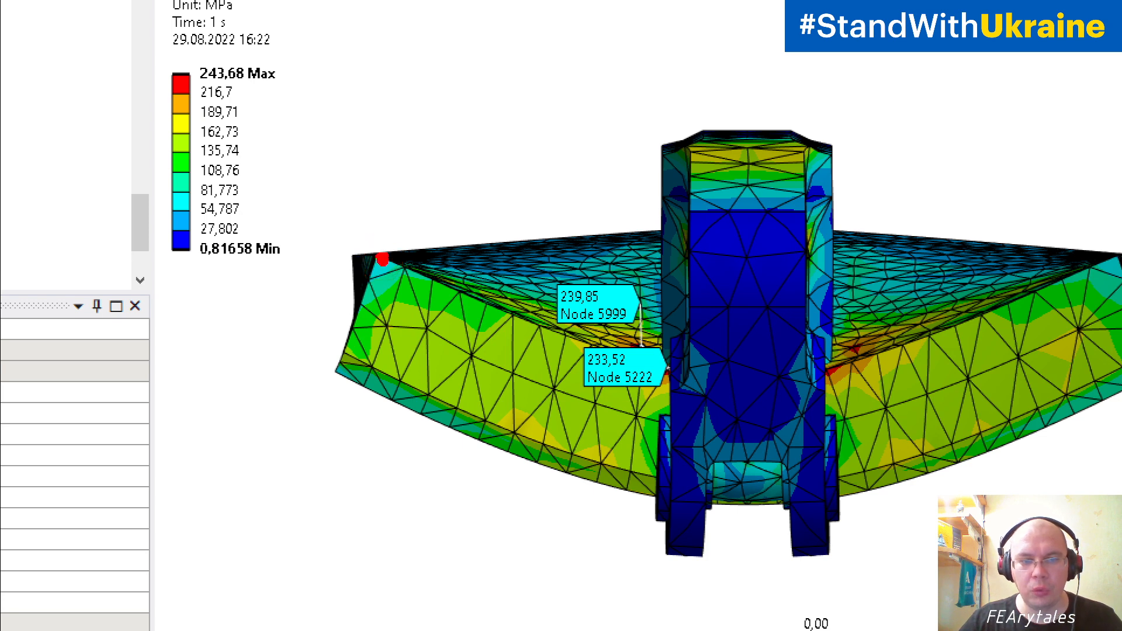
{"action": "mouse_move", "coordinate": [364, 260]}
{"action": "left_mouse_down"}
{"action": "mouse_move", "coordinate": [283, 253]}
{"action": "mouse_move", "coordinate": [301, 270]}
{"action": "left_mouse_up"}
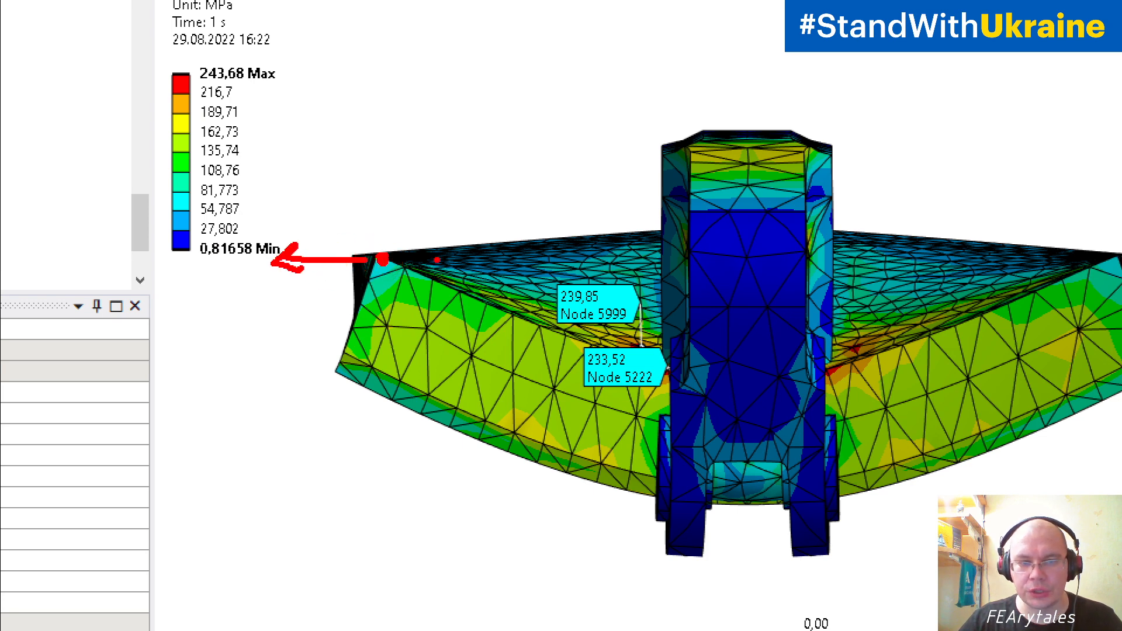
{"action": "mouse_move", "coordinate": [403, 255]}
{"action": "left_mouse_down"}
{"action": "mouse_move", "coordinate": [453, 254]}
{"action": "mouse_move", "coordinate": [429, 276]}
{"action": "left_mouse_up"}
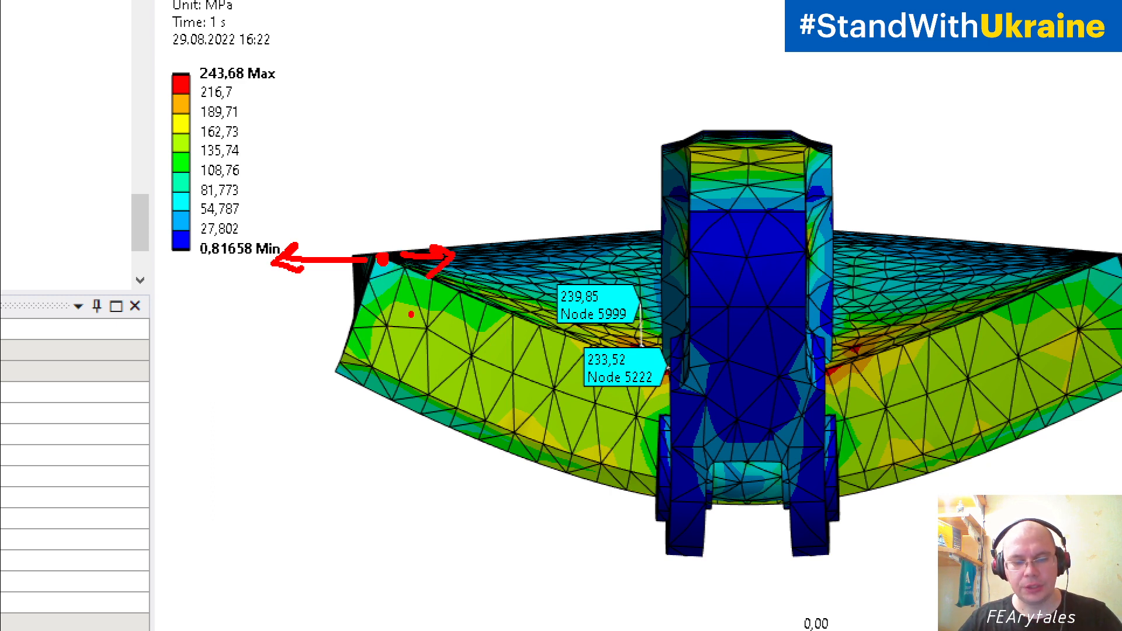
{"action": "left_click_drag", "start_coordinate": [377, 216], "coordinate": [379, 158]}
{"action": "mouse_move", "coordinate": [365, 176]}
{"action": "left_mouse_down"}
{"action": "mouse_move", "coordinate": [375, 163]}
{"action": "mouse_move", "coordinate": [388, 175]}
{"action": "left_mouse_up"}
{"action": "left_click_drag", "start_coordinate": [382, 295], "coordinate": [385, 335]}
{"action": "left_click_drag", "start_coordinate": [386, 335], "coordinate": [401, 315]}
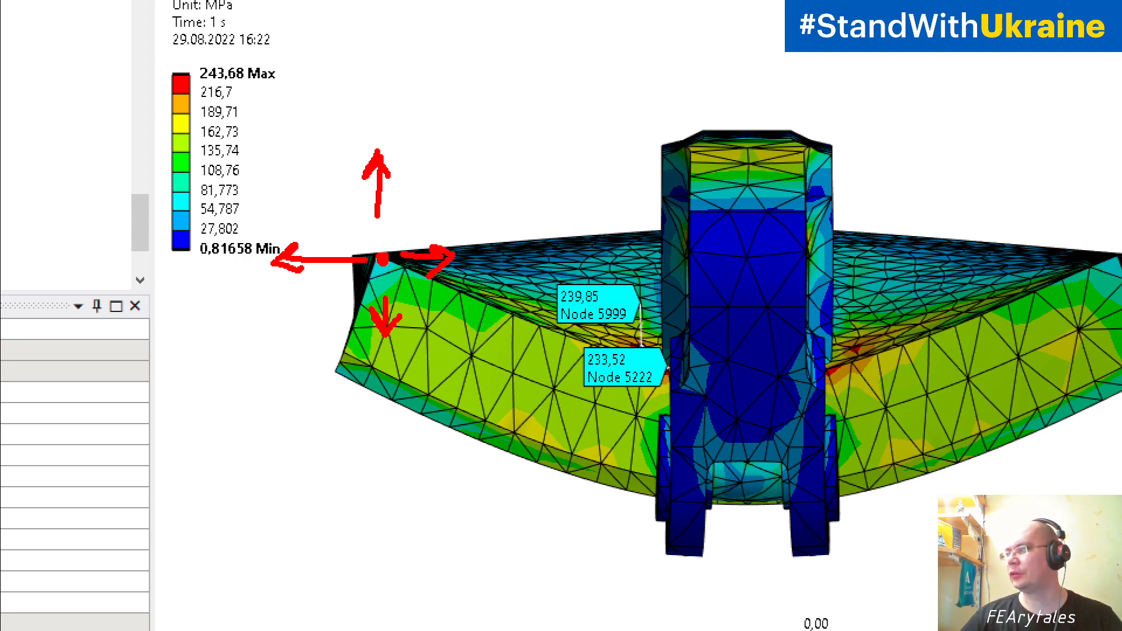
{"action": "key", "text": "Escape"}
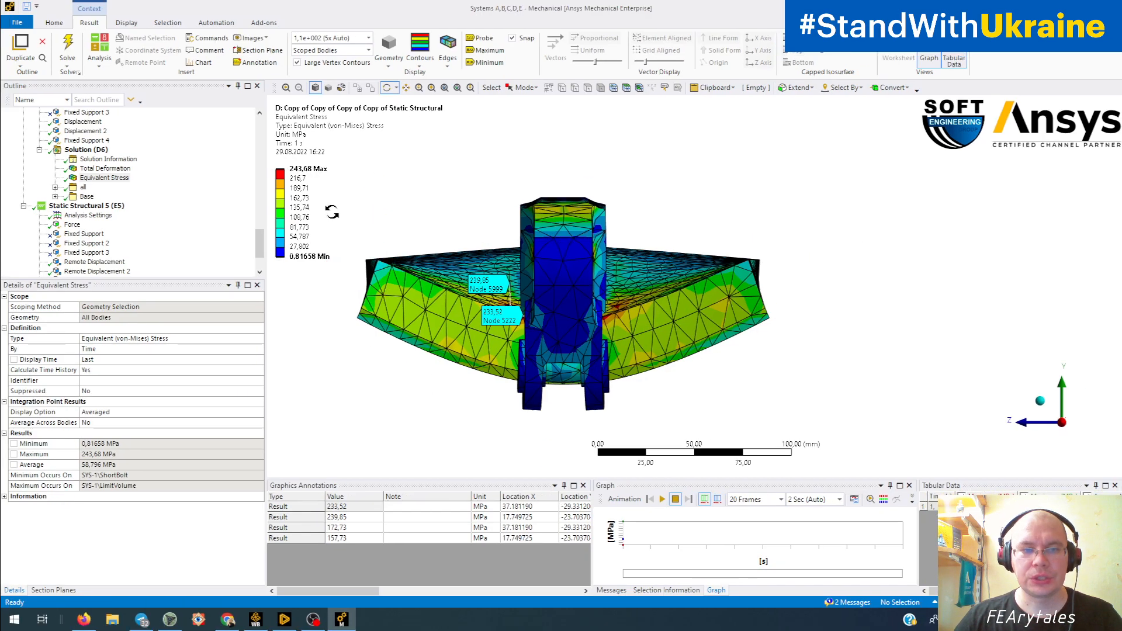
Display the first Remote Displacement support of Static Structural 5 and review its components and rotations
{"action": "scroll", "coordinate": [139, 187], "scroll_direction": "down", "scroll_amount": 1}
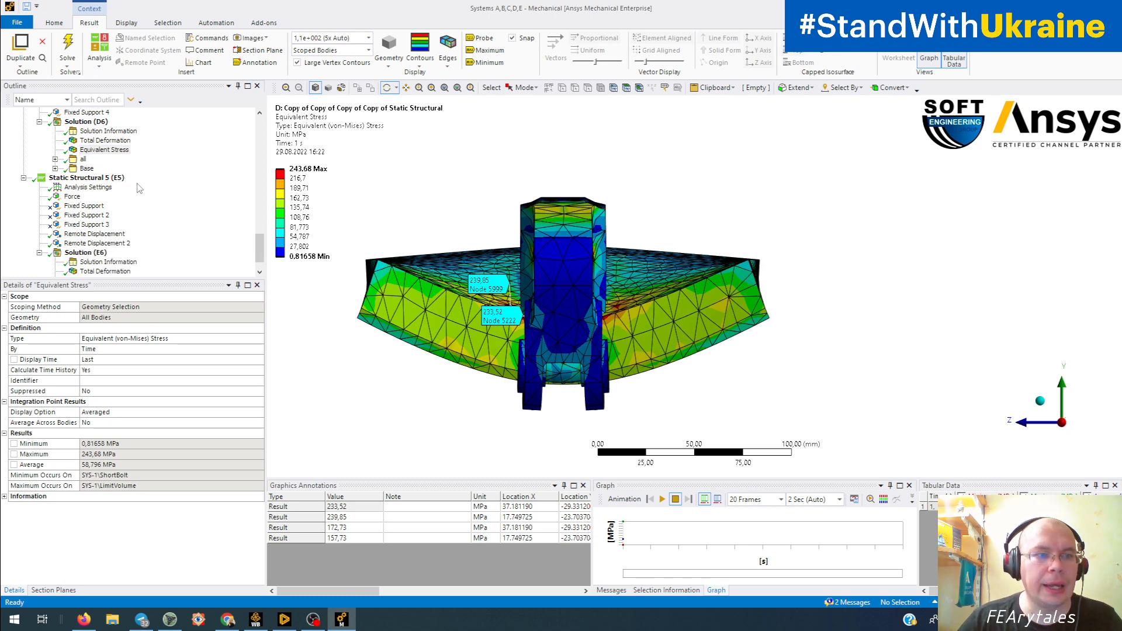
{"action": "left_click", "coordinate": [93, 234]}
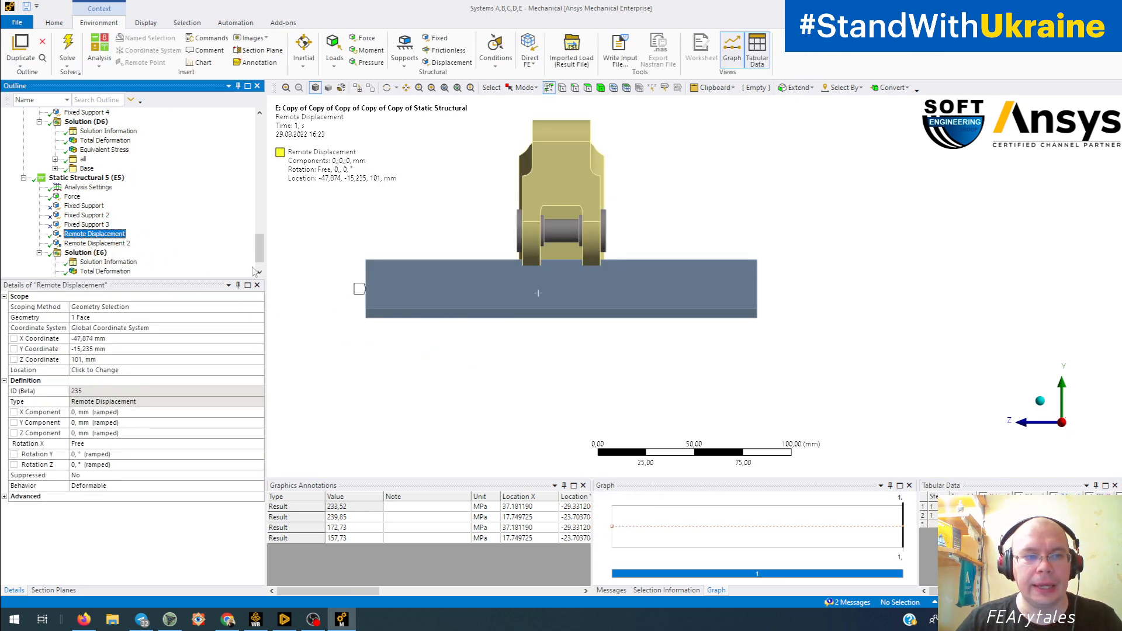
{"action": "middle_click_drag", "start_coordinate": [625, 333], "coordinate": [677, 326], "text": "ctrl"}
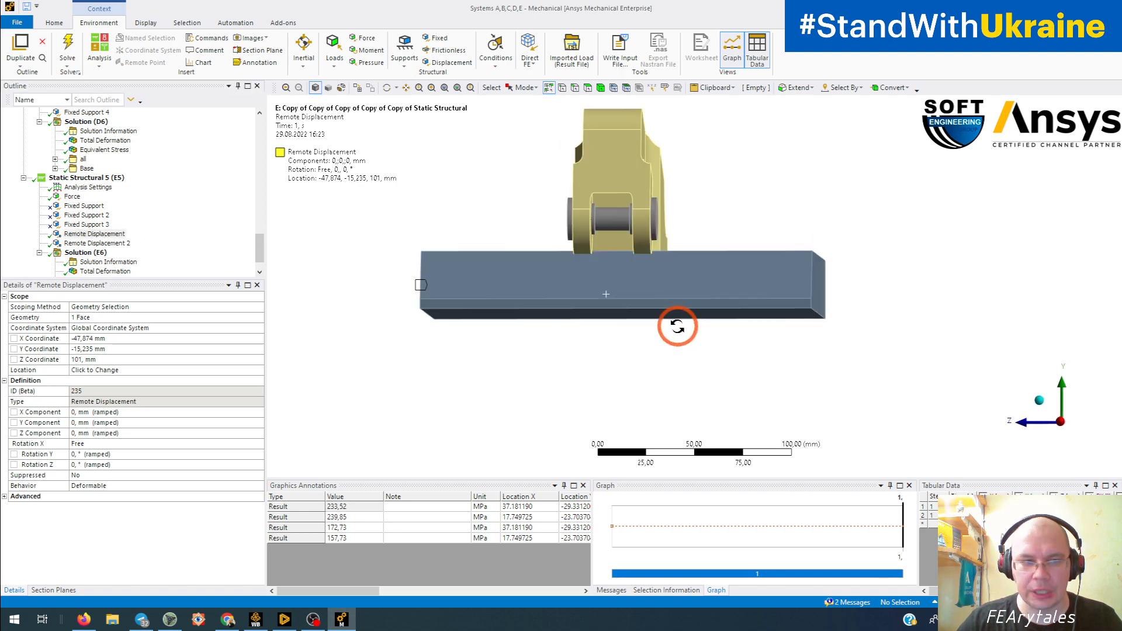
Display the Total Deformation of Static Structural 5 and examine how the plate's end faces deform from several oblique angles
{"action": "left_click", "coordinate": [105, 271]}
{"action": "middle_click_drag", "start_coordinate": [415, 321], "coordinate": [545, 333]}
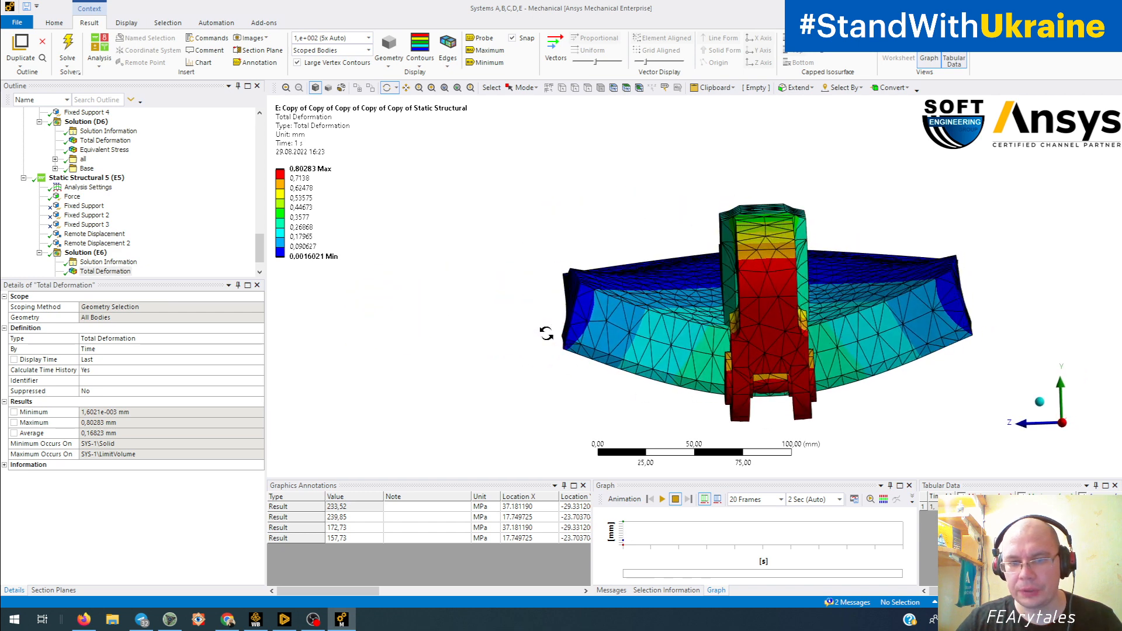
{"action": "middle_click_drag", "start_coordinate": [563, 289], "coordinate": [528, 273]}
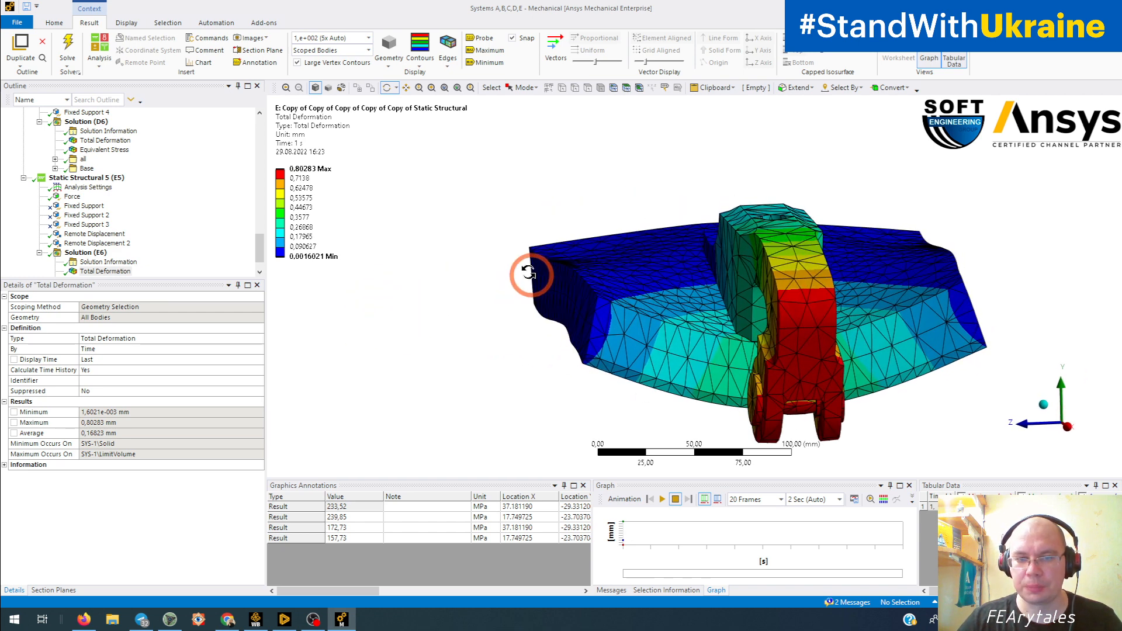
{"action": "middle_click_drag", "start_coordinate": [575, 309], "coordinate": [561, 295]}
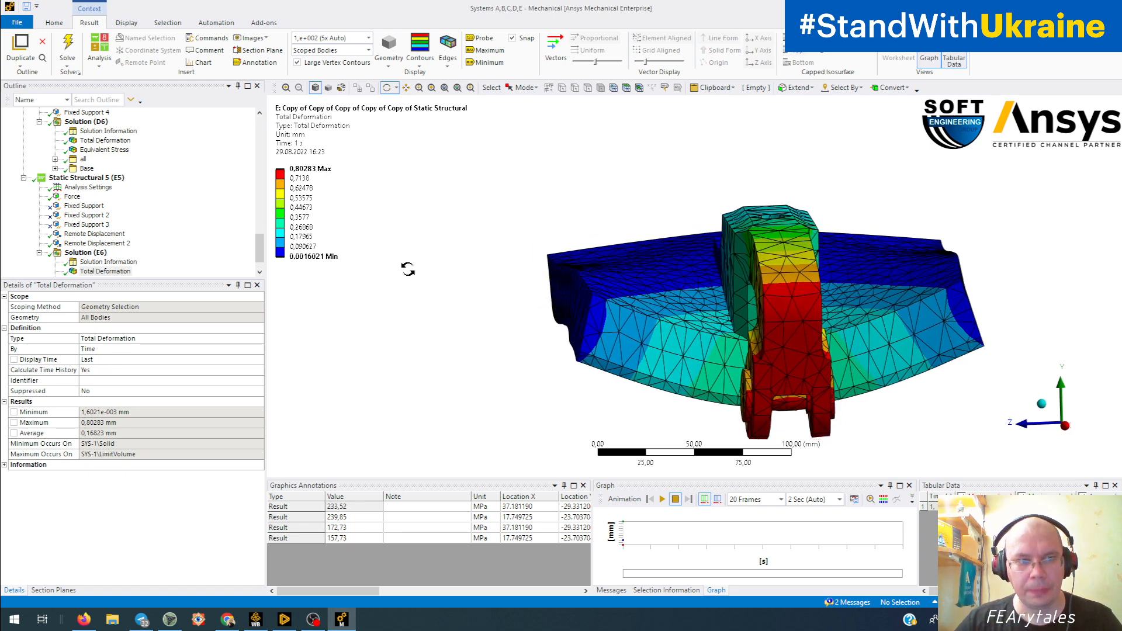
{"action": "middle_click_drag", "start_coordinate": [727, 333], "coordinate": [445, 314]}
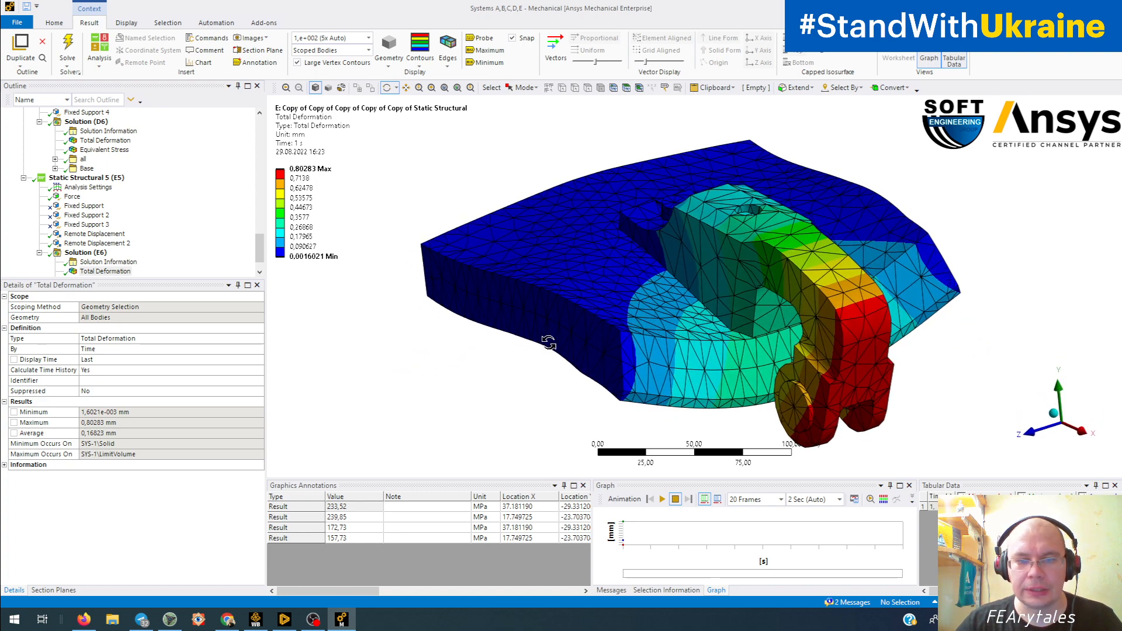
{"action": "middle_click_drag", "start_coordinate": [548, 343], "coordinate": [527, 329]}
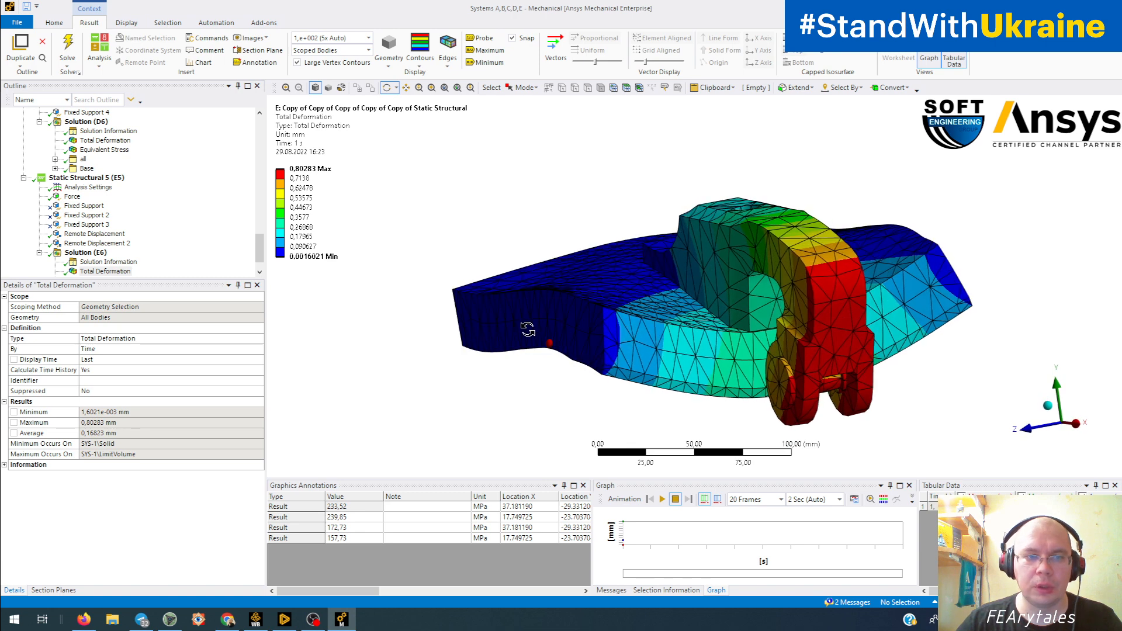
Inspect the plate end faces and settings of Remote Displacement and Remote Displacement 2 in Static Structural 5
{"action": "left_click", "coordinate": [94, 233]}
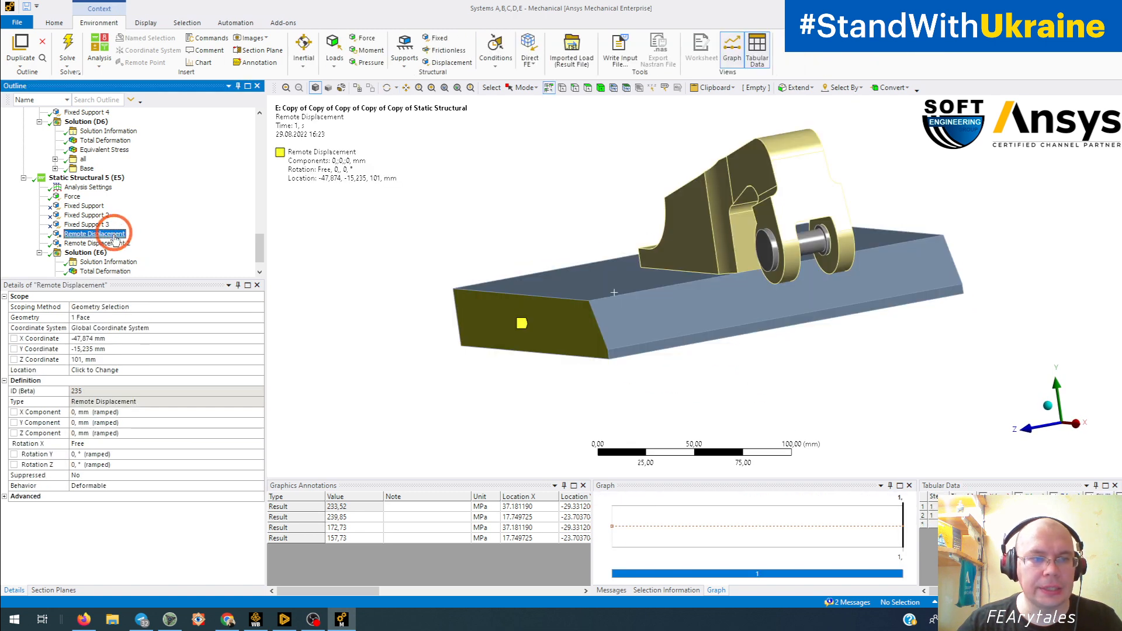
{"action": "mouse_move", "coordinate": [408, 318]}
{"action": "middle_mouse_down"}
{"action": "mouse_move", "coordinate": [514, 314]}
{"action": "mouse_move", "coordinate": [538, 261]}
{"action": "middle_mouse_up"}
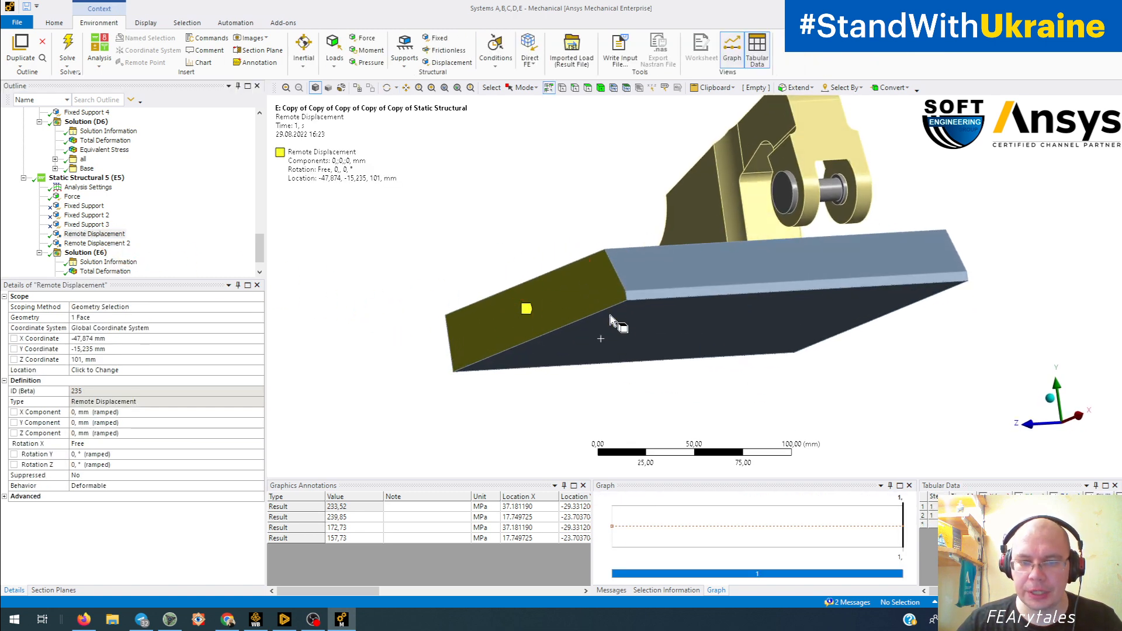
{"action": "mouse_move", "coordinate": [594, 321]}
{"action": "middle_mouse_down"}
{"action": "mouse_move", "coordinate": [463, 351]}
{"action": "mouse_move", "coordinate": [820, 292]}
{"action": "middle_mouse_up"}
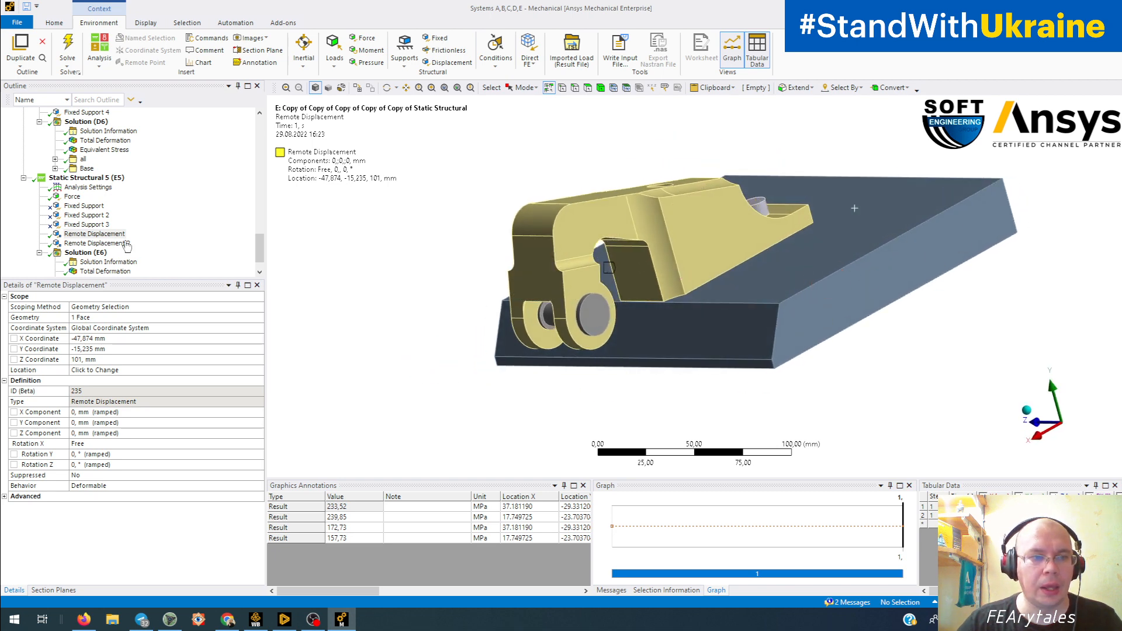
{"action": "left_click", "coordinate": [99, 243]}
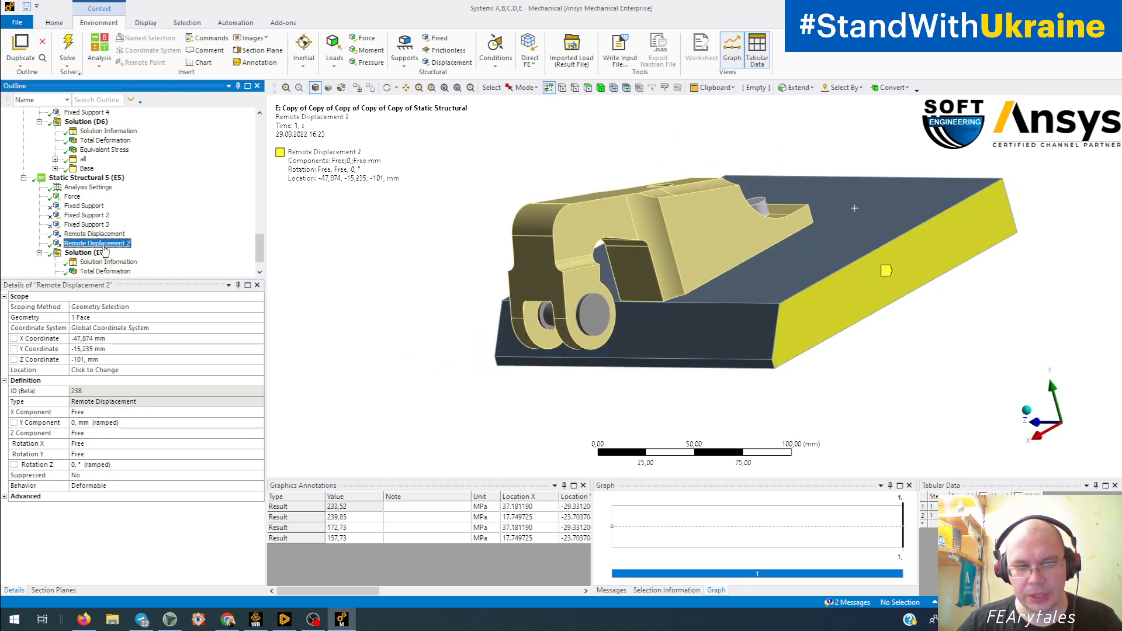
{"action": "left_click", "coordinate": [94, 233]}
{"action": "left_click", "coordinate": [209, 388]}
{"action": "mouse_move", "coordinate": [615, 296]}
{"action": "middle_mouse_down"}
{"action": "mouse_move", "coordinate": [763, 288]}
{"action": "mouse_move", "coordinate": [701, 280]}
{"action": "mouse_move", "coordinate": [692, 290]}
{"action": "middle_mouse_up"}
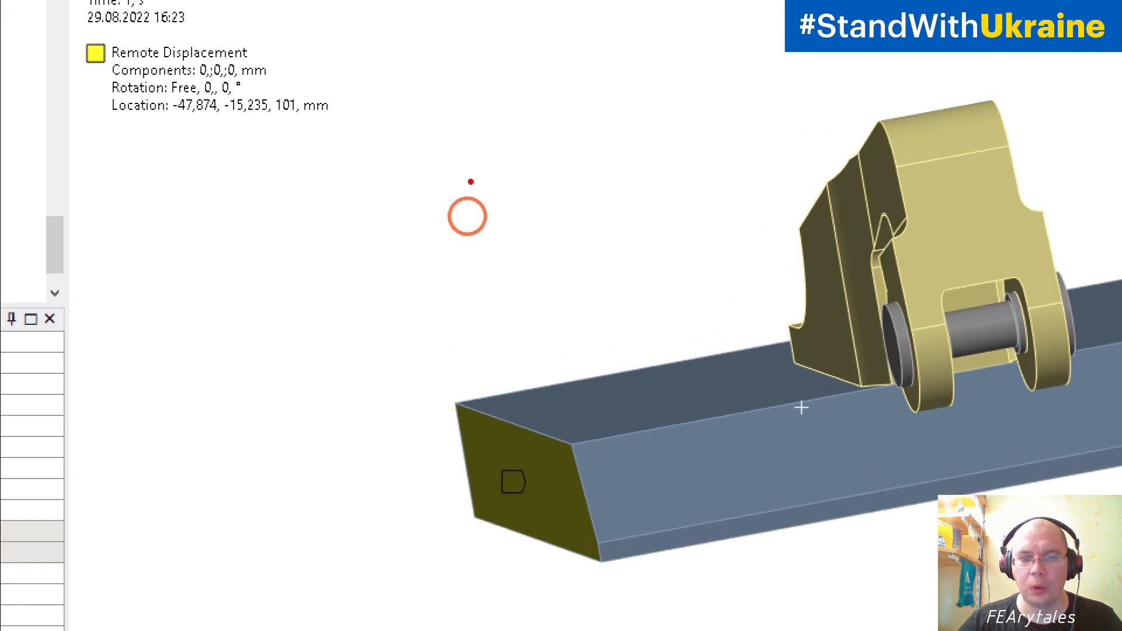
{"action": "left_click_drag", "start_coordinate": [468, 217], "coordinate": [488, 367]}
{"action": "mouse_move", "coordinate": [493, 168]}
{"action": "left_mouse_down"}
{"action": "mouse_move", "coordinate": [466, 178]}
{"action": "mouse_move", "coordinate": [520, 251]}
{"action": "left_mouse_up"}
{"action": "key", "text": "Escape"}
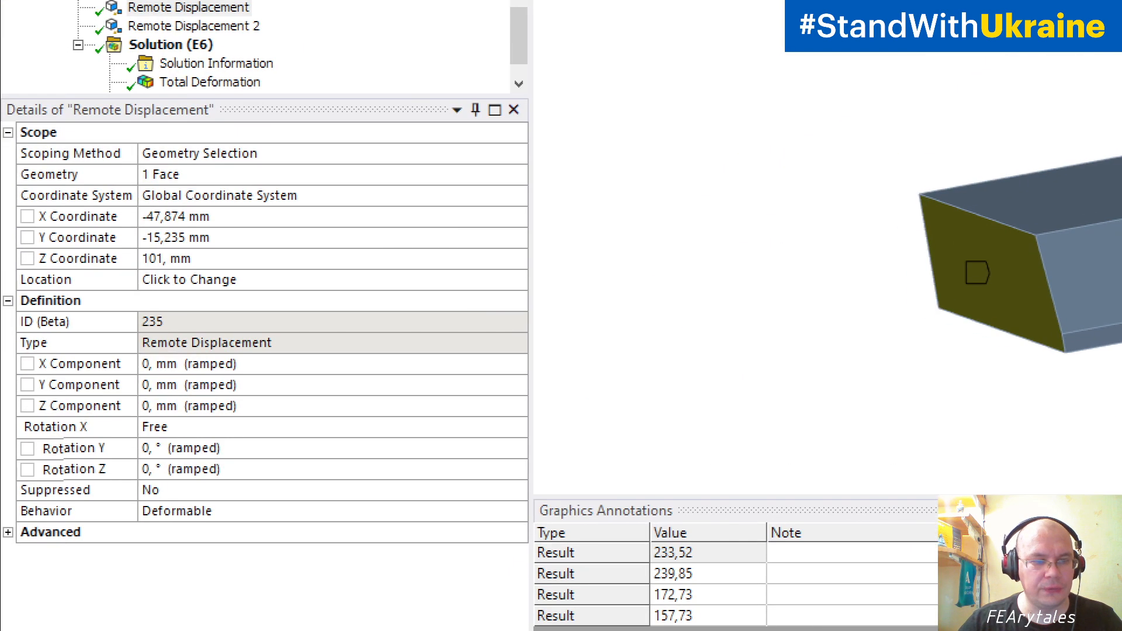
{"action": "left_click_drag", "start_coordinate": [52, 443], "coordinate": [117, 441]}
{"action": "mouse_move", "coordinate": [234, 431]}
{"action": "left_mouse_down"}
{"action": "mouse_move", "coordinate": [250, 412]}
{"action": "mouse_move", "coordinate": [246, 345]}
{"action": "mouse_move", "coordinate": [51, 331]}
{"action": "left_mouse_up"}
{"action": "left_click_drag", "start_coordinate": [5, 363], "coordinate": [12, 432]}
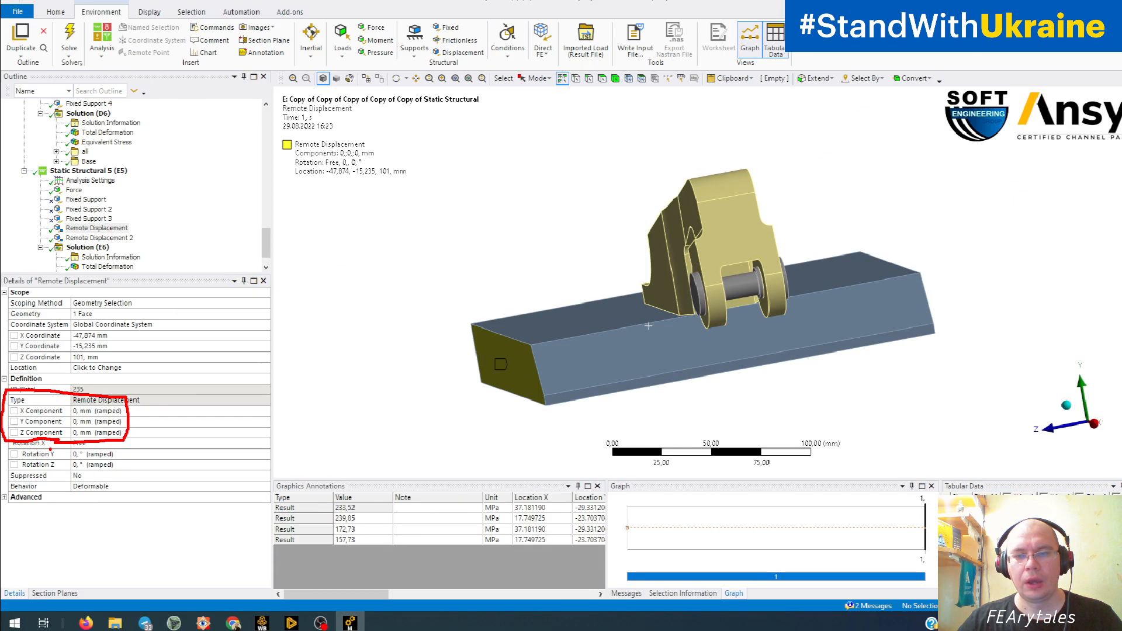
{"action": "key", "text": "Escape"}
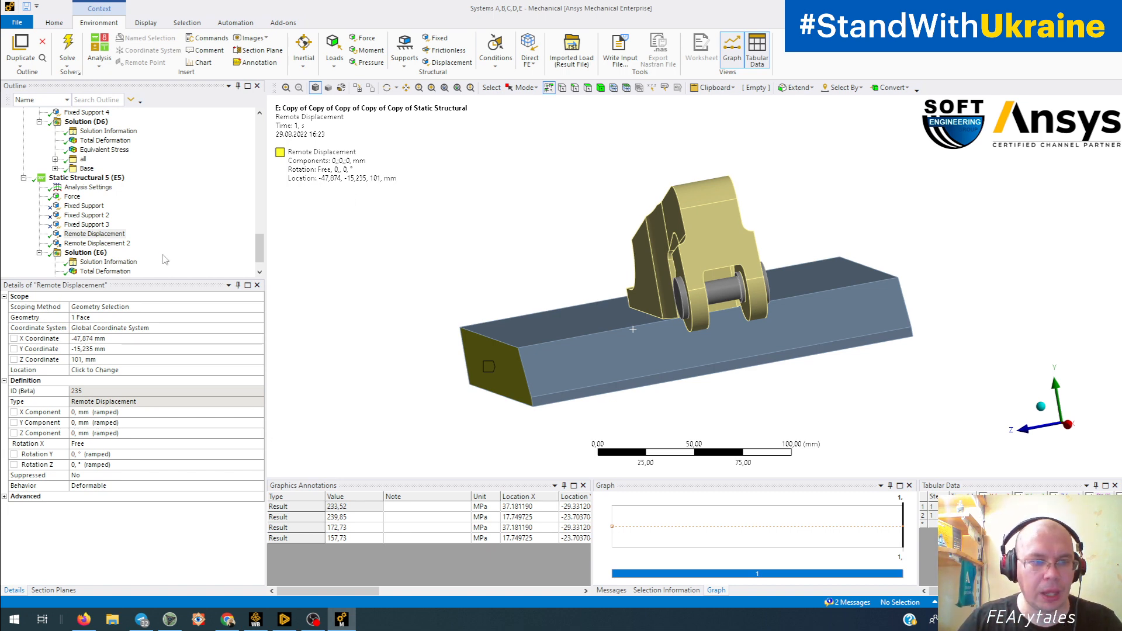
Compare the free and fixed components and rotations of the two remote displacements, and view the plate from above
{"action": "left_click", "coordinate": [96, 242]}
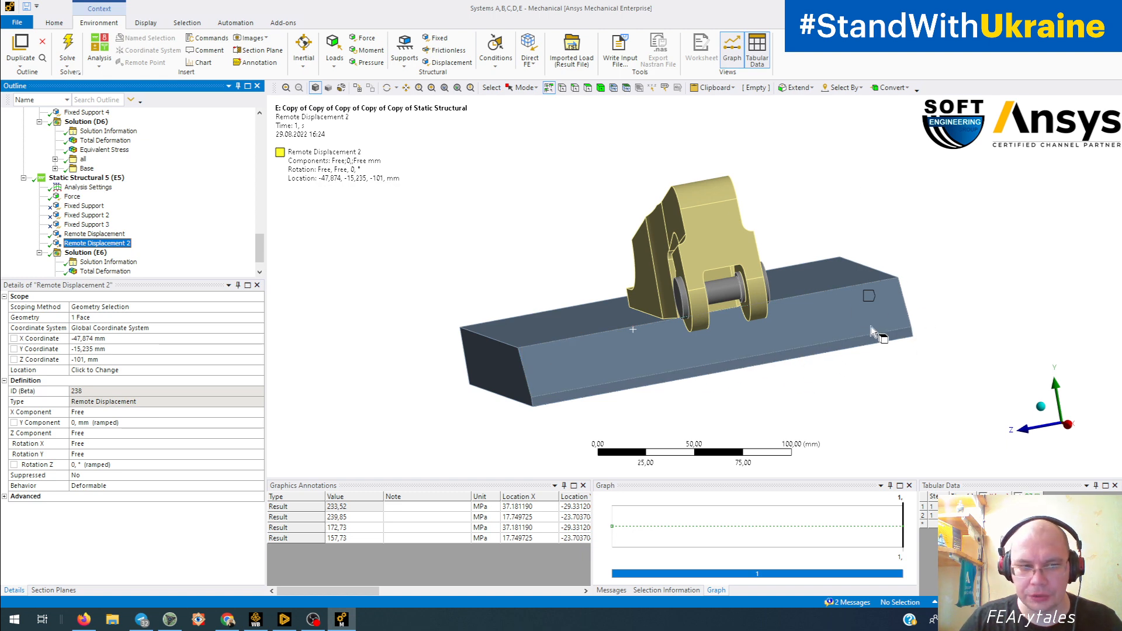
{"action": "left_click", "coordinate": [108, 234]}
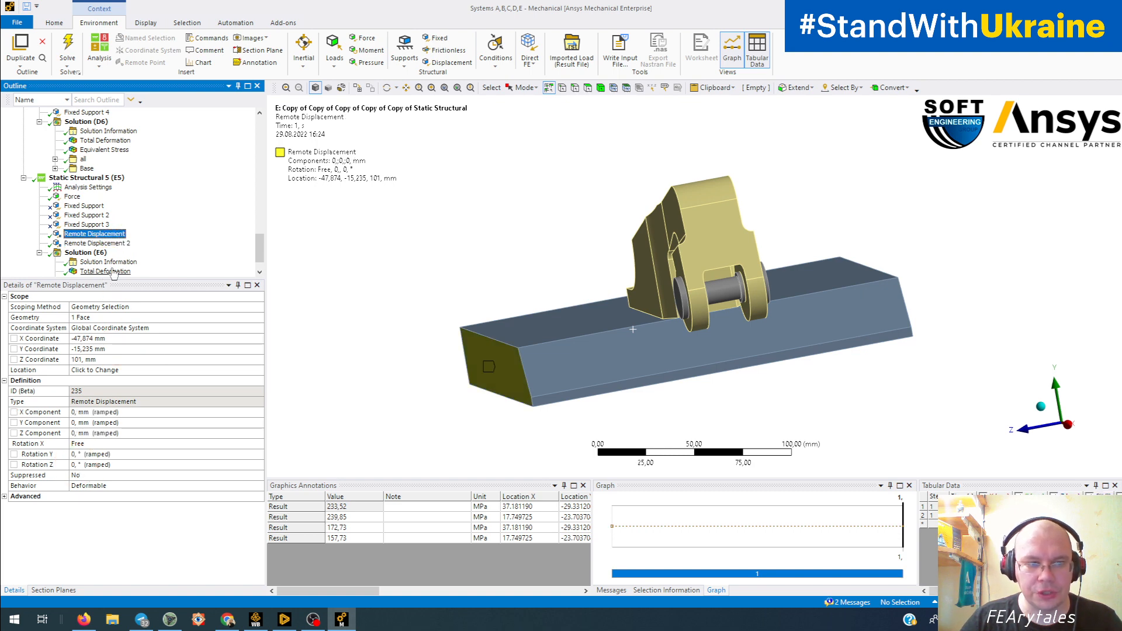
{"action": "left_click", "coordinate": [120, 244]}
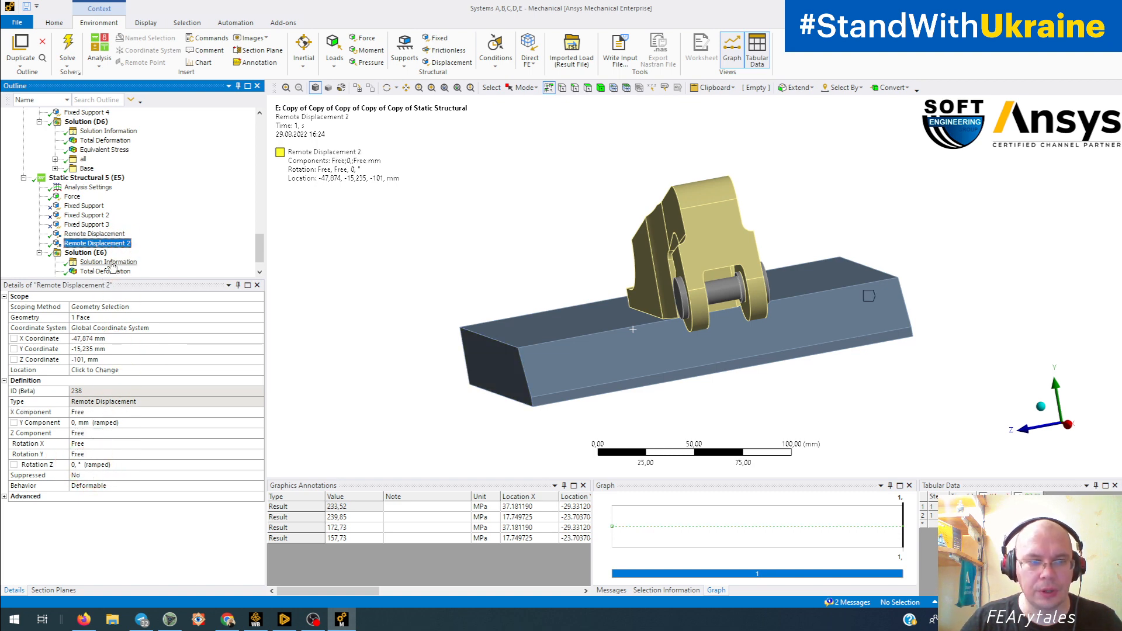
{"action": "left_click", "coordinate": [106, 233]}
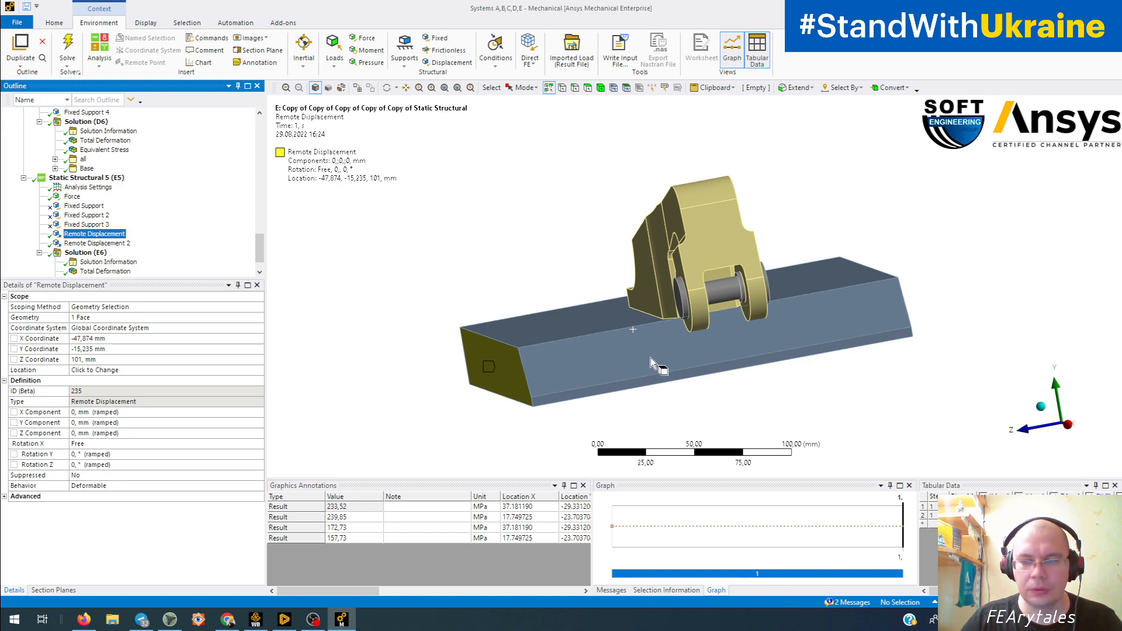
{"action": "mouse_move", "coordinate": [650, 357]}
{"action": "middle_mouse_down"}
{"action": "mouse_move", "coordinate": [594, 318]}
{"action": "mouse_move", "coordinate": [794, 341]}
{"action": "mouse_move", "coordinate": [797, 421]}
{"action": "mouse_move", "coordinate": [804, 411]}
{"action": "mouse_move", "coordinate": [818, 431]}
{"action": "middle_mouse_up"}
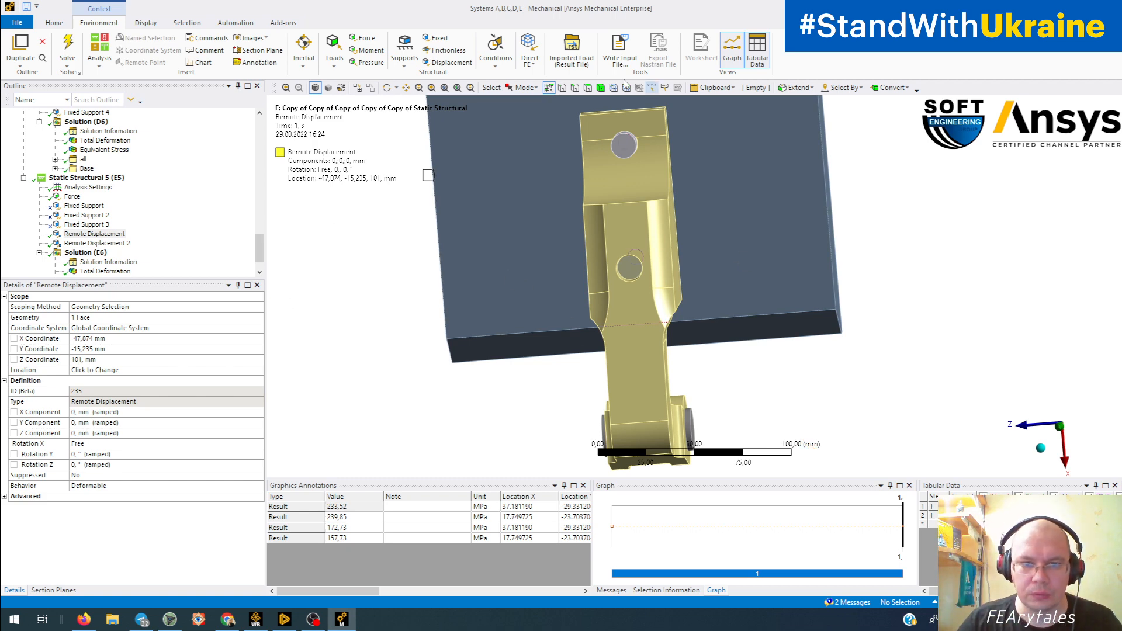
Inspect the plate end faces and settings of Remote Displacement and Remote Displacement 2 once more from both sides of the plate
{"action": "middle_click_drag", "start_coordinate": [468, 348], "coordinate": [841, 368]}
{"action": "mouse_move", "coordinate": [392, 453]}
{"action": "middle_mouse_down"}
{"action": "mouse_move", "coordinate": [533, 346]}
{"action": "mouse_move", "coordinate": [576, 332]}
{"action": "mouse_move", "coordinate": [528, 330]}
{"action": "mouse_move", "coordinate": [532, 339]}
{"action": "middle_mouse_up"}
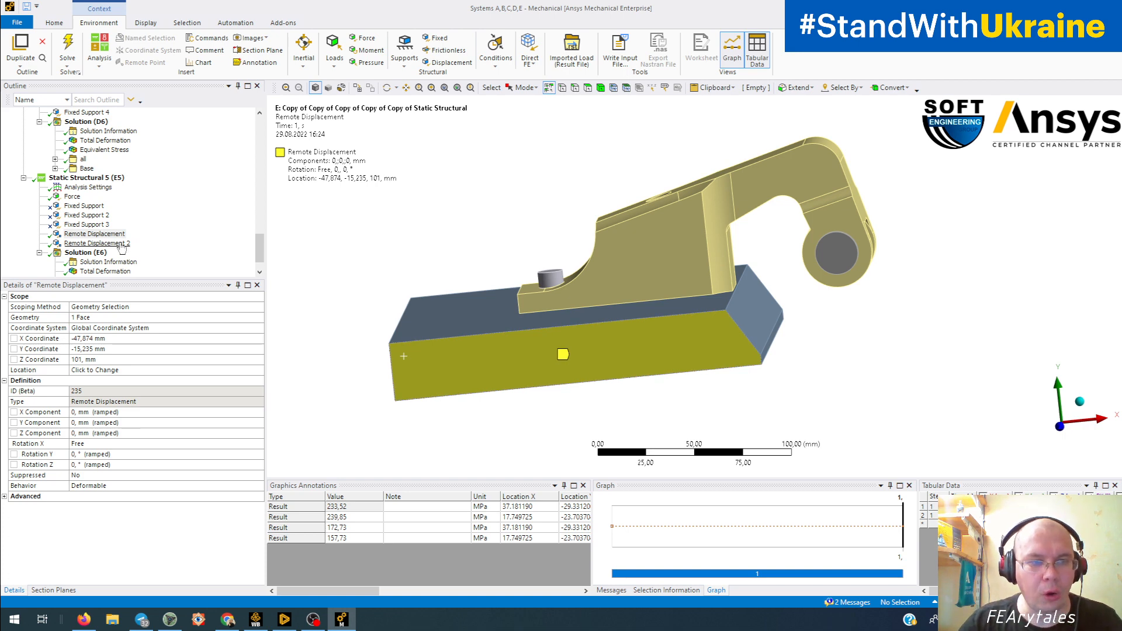
{"action": "left_click", "coordinate": [99, 243]}
{"action": "middle_click_drag", "start_coordinate": [421, 328], "coordinate": [263, 349]}
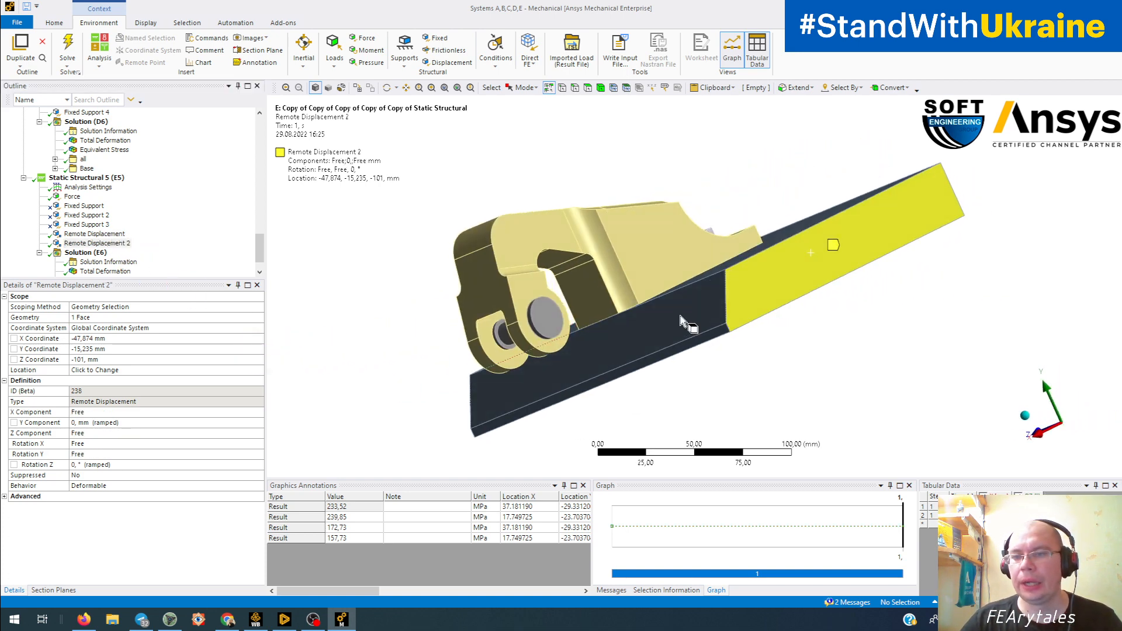
{"action": "mouse_move", "coordinate": [681, 320]}
{"action": "middle_mouse_down"}
{"action": "mouse_move", "coordinate": [531, 328]}
{"action": "mouse_move", "coordinate": [593, 353]}
{"action": "mouse_move", "coordinate": [619, 327]}
{"action": "middle_mouse_up"}
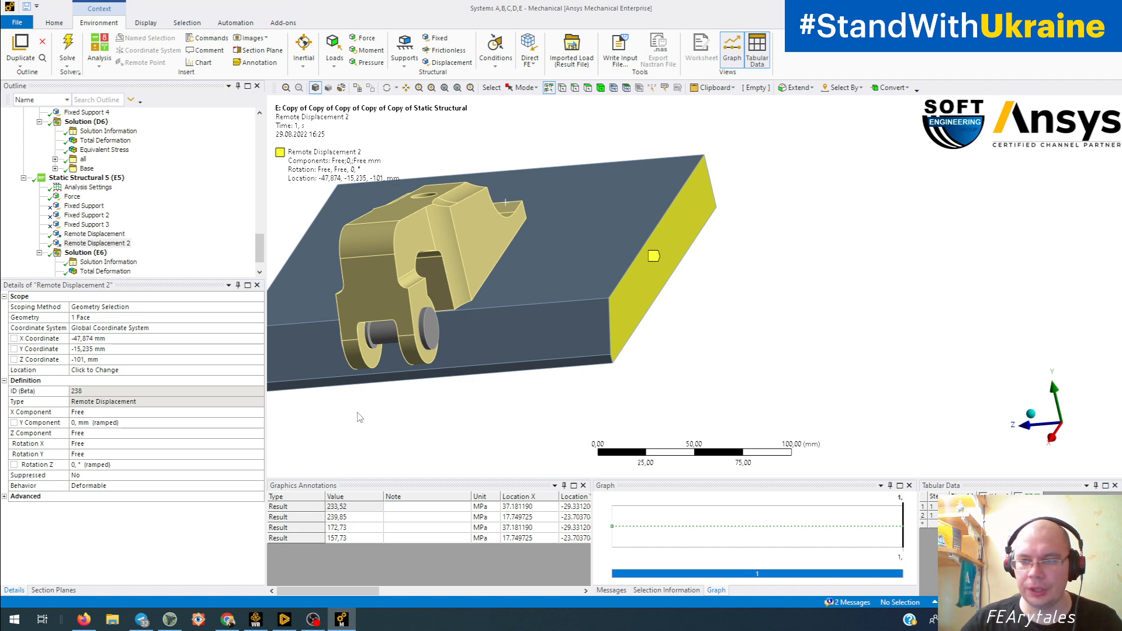
{"action": "middle_click_drag", "start_coordinate": [380, 412], "coordinate": [586, 314]}
Review Static Structural 5's Total Deformation and the plate's X, Y and Z Directional Deformation results in the Base group
{"action": "left_click", "coordinate": [126, 272]}
{"action": "scroll", "coordinate": [105, 245], "scroll_direction": "down", "scroll_amount": 1}
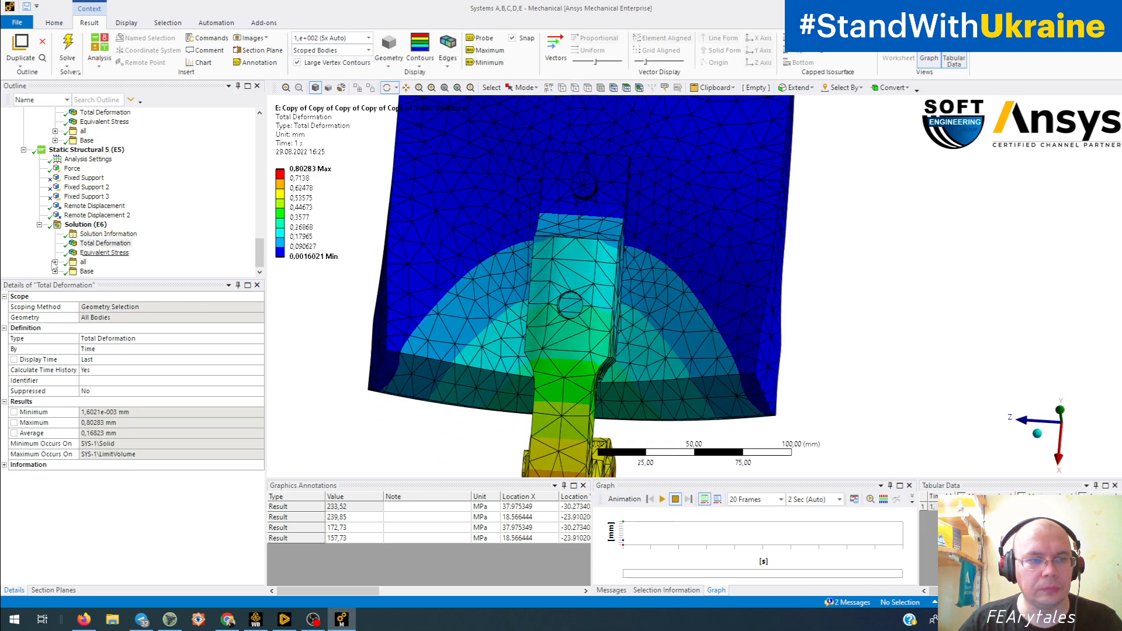
{"action": "left_click", "coordinate": [54, 271]}
{"action": "left_click", "coordinate": [120, 252]}
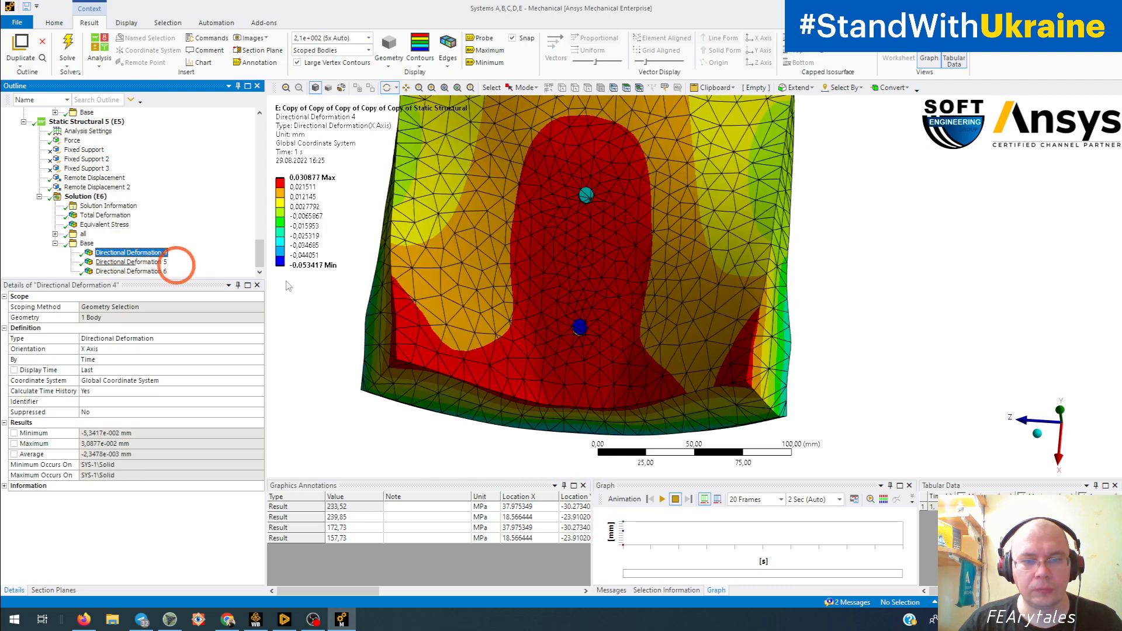
{"action": "scroll", "coordinate": [542, 304], "scroll_direction": "down", "scroll_amount": 4}
{"action": "mouse_move", "coordinate": [607, 327]}
{"action": "middle_mouse_down"}
{"action": "mouse_move", "coordinate": [633, 260]}
{"action": "mouse_move", "coordinate": [620, 260]}
{"action": "mouse_move", "coordinate": [626, 337]}
{"action": "middle_mouse_up"}
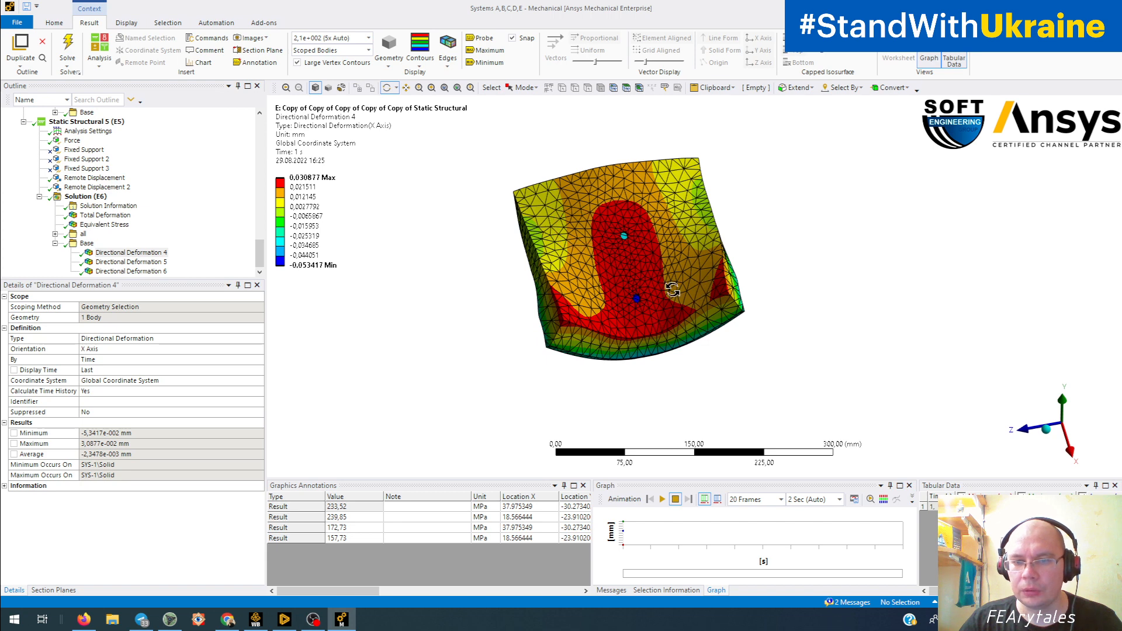
{"action": "left_click_drag", "start_coordinate": [672, 290], "coordinate": [715, 284]}
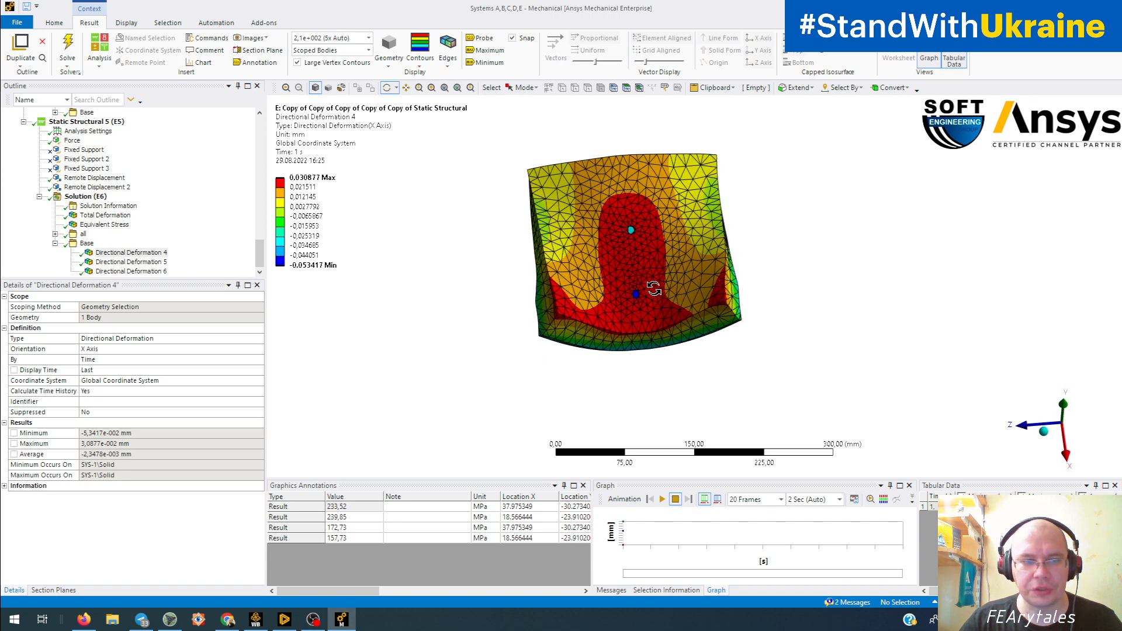
{"action": "left_click", "coordinate": [146, 262]}
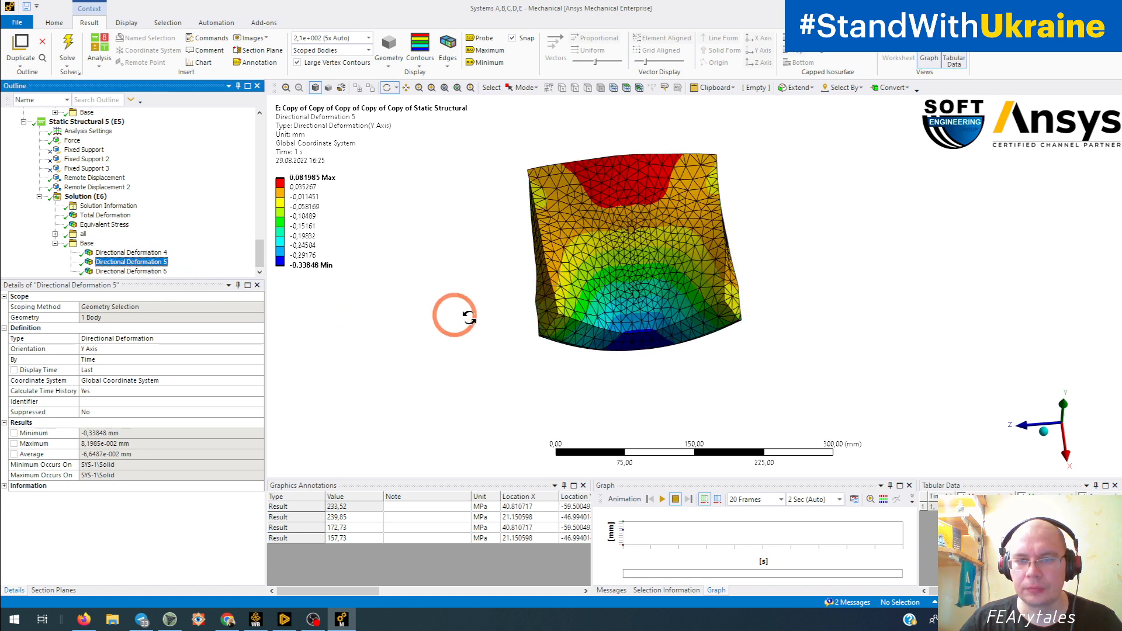
{"action": "left_click", "coordinate": [153, 271]}
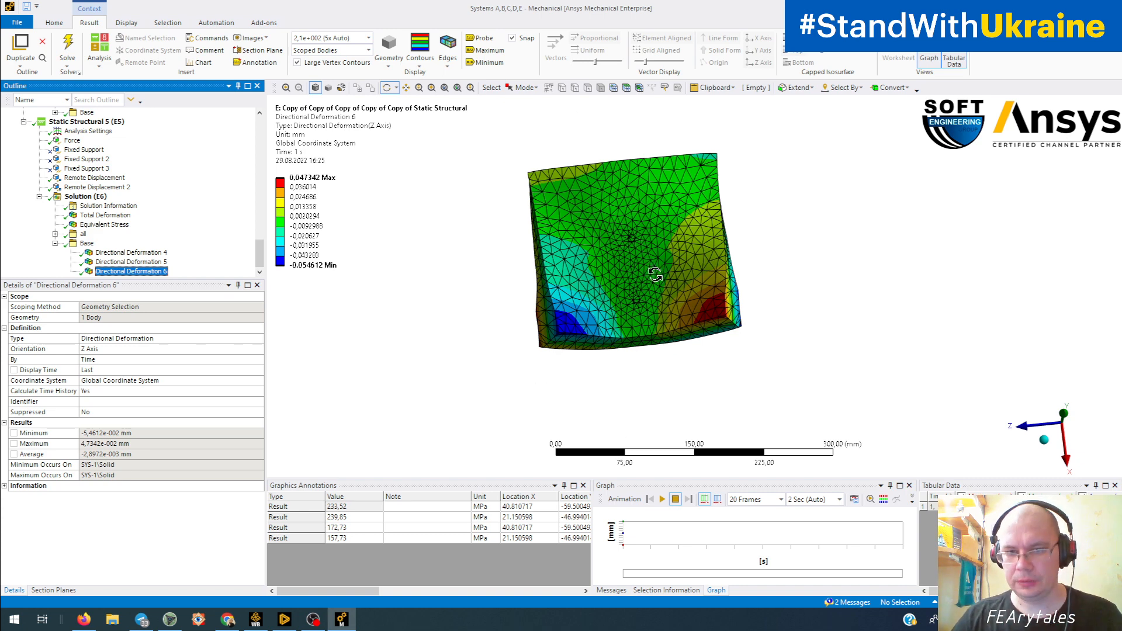
{"action": "left_click_drag", "start_coordinate": [648, 268], "coordinate": [638, 289]}
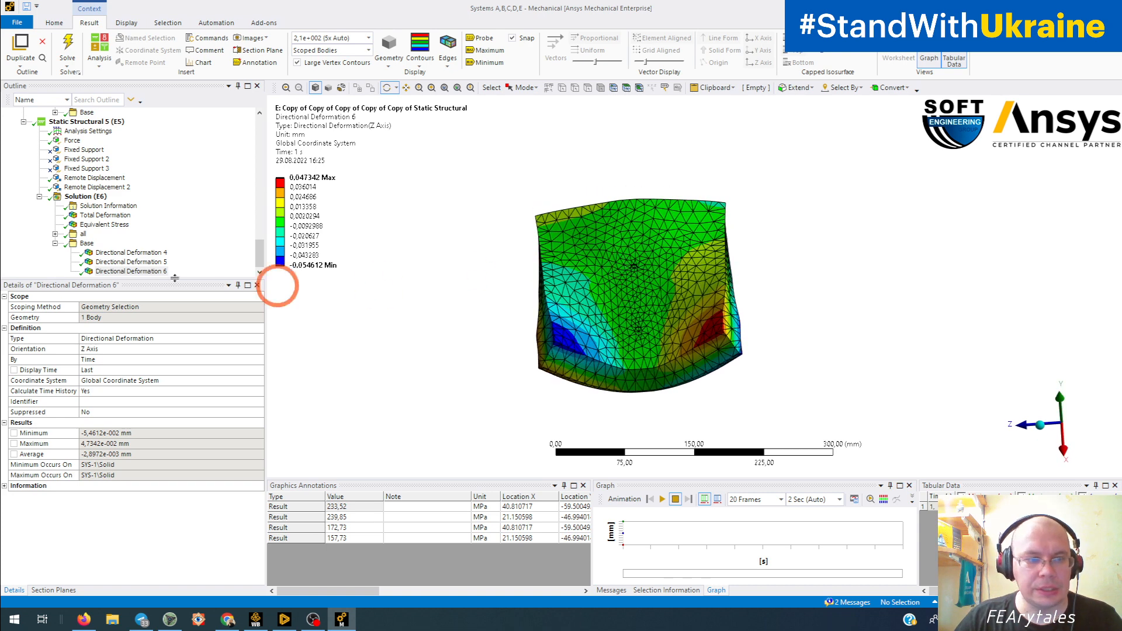
Display the Equivalent Stress of Static Structural 5 and examine the peak-stress spot on the plate beside the bracket
{"action": "left_click", "coordinate": [103, 224]}
{"action": "left_click_drag", "start_coordinate": [703, 371], "coordinate": [781, 356]}
{"action": "scroll", "coordinate": [627, 363], "scroll_direction": "up", "scroll_amount": 6}
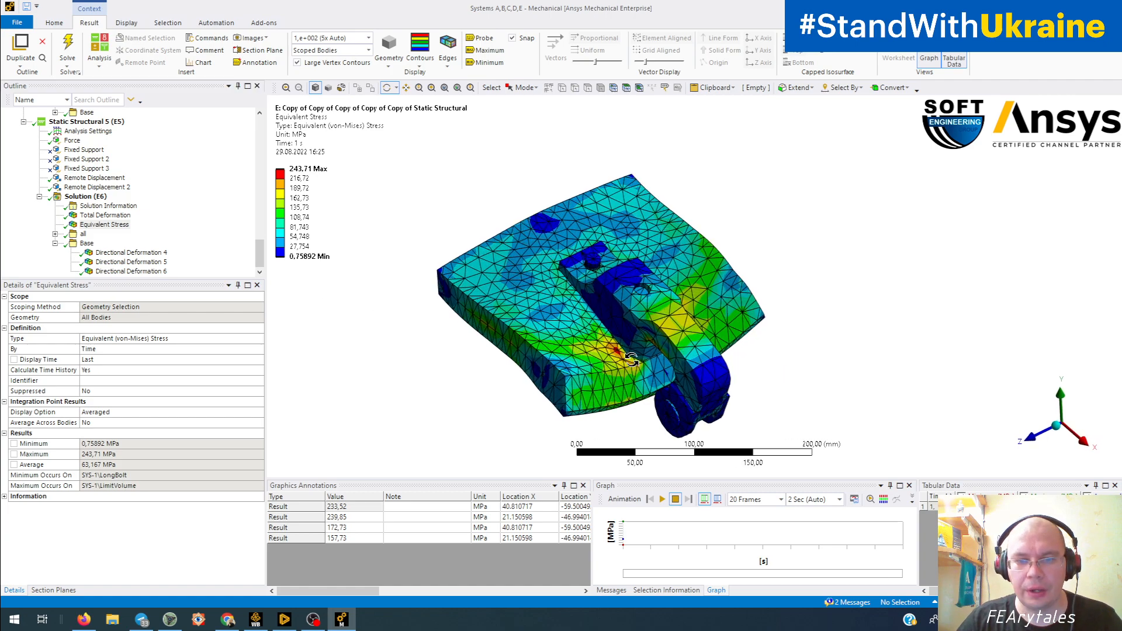
{"action": "left_click", "coordinate": [627, 362]}
{"action": "left_click_drag", "start_coordinate": [631, 356], "coordinate": [671, 233]}
{"action": "scroll", "coordinate": [607, 322], "scroll_direction": "up", "scroll_amount": 5}
{"action": "scroll", "coordinate": [606, 321], "scroll_direction": "up", "scroll_amount": 4}
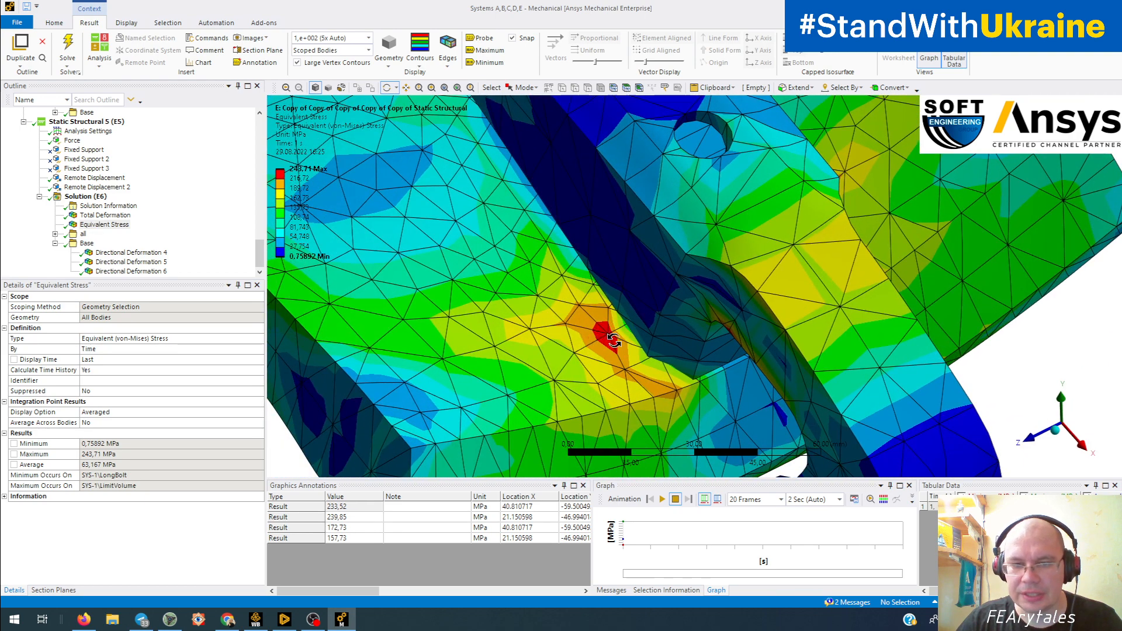
Examine the stress concentrations on both sides of the bracket and on the inner surface of its hook
{"action": "left_click_drag", "start_coordinate": [611, 333], "coordinate": [841, 239]}
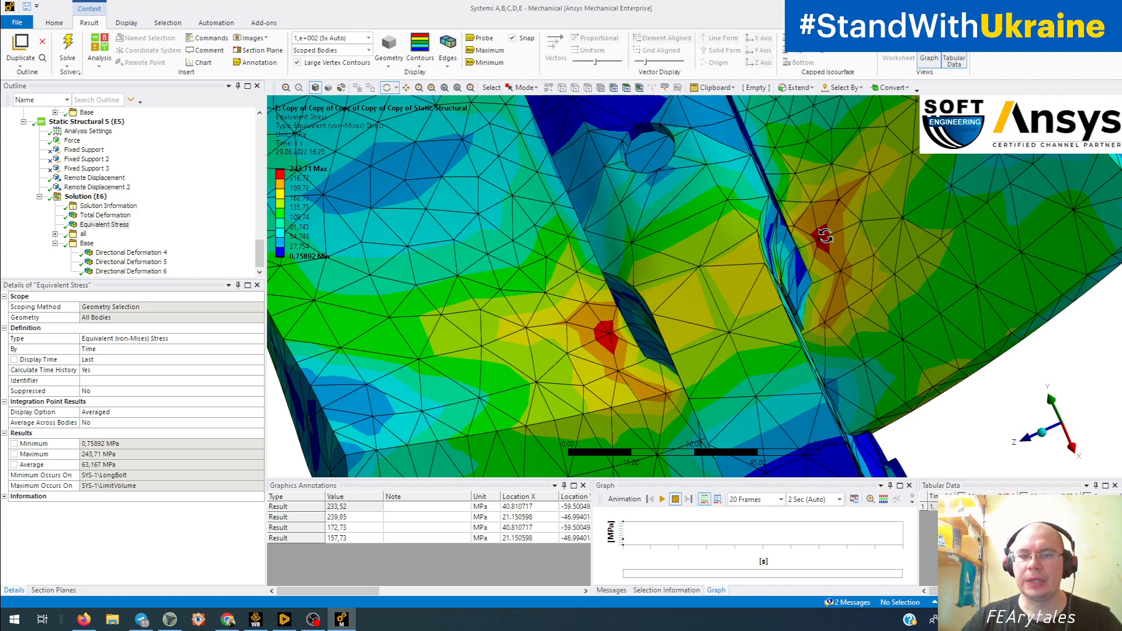
{"action": "left_click_drag", "start_coordinate": [753, 277], "coordinate": [657, 227]}
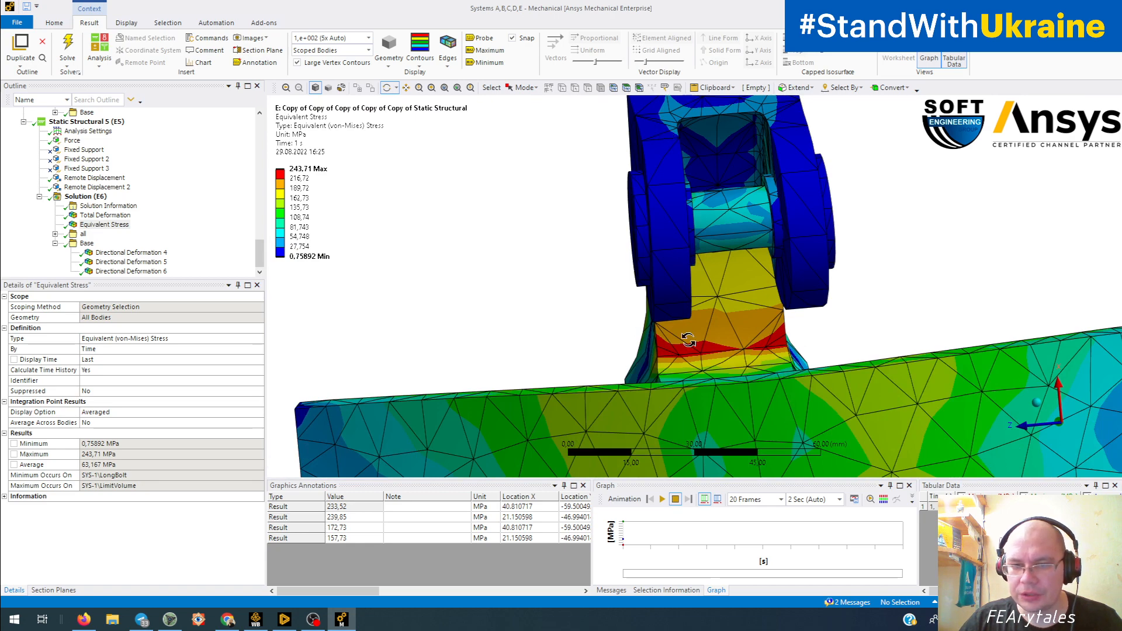
{"action": "left_click_drag", "start_coordinate": [777, 346], "coordinate": [842, 380]}
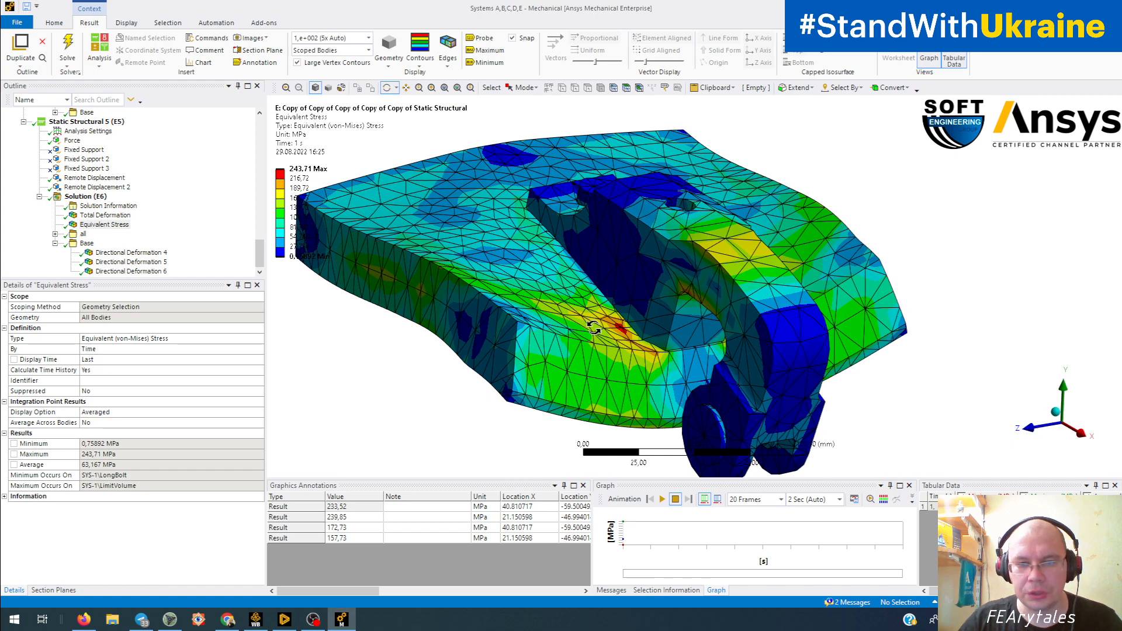
{"action": "left_click_drag", "start_coordinate": [594, 327], "coordinate": [645, 376]}
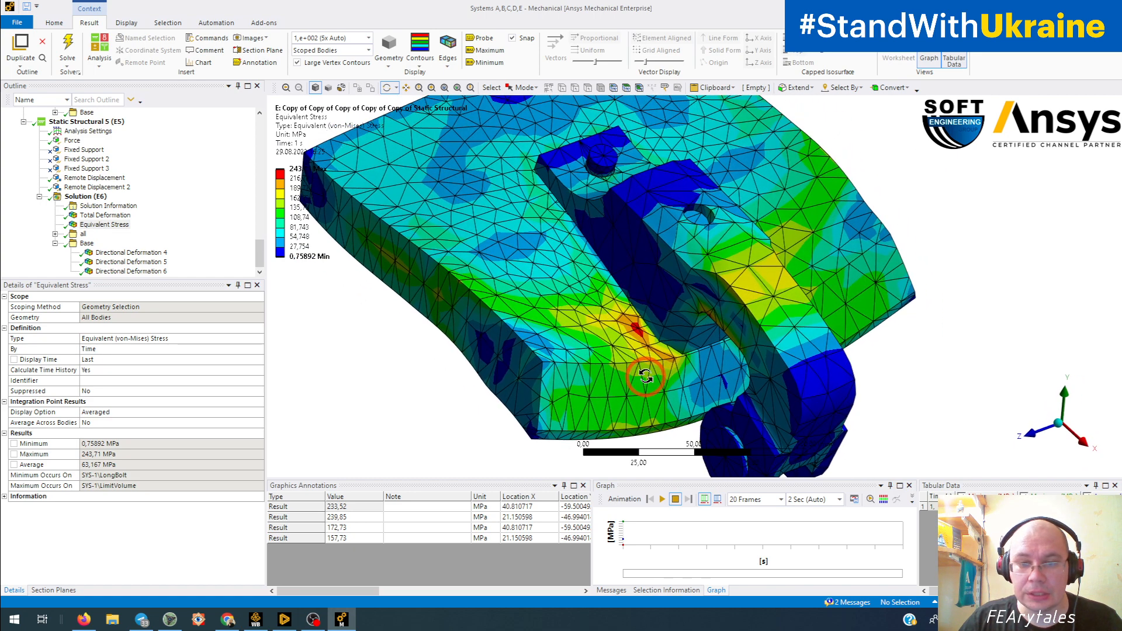
Compare the Total Deformation of Static Structural 5 with that of Static Structural 4, looking at how the plate's end faces bend
{"action": "left_click", "coordinate": [105, 215]}
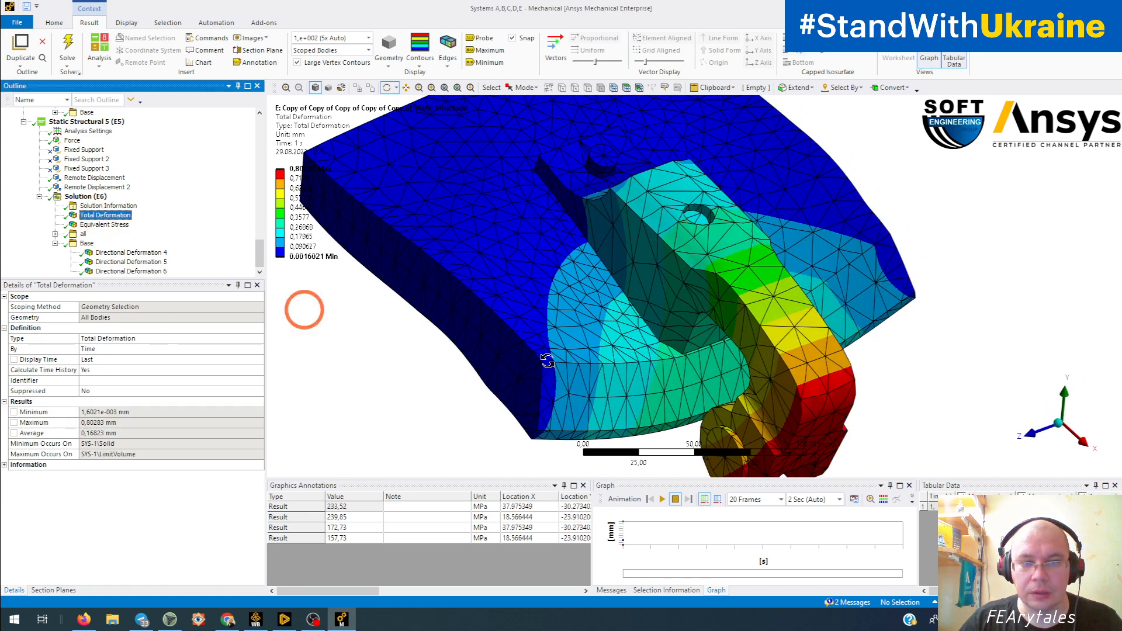
{"action": "middle_click_drag", "start_coordinate": [716, 380], "coordinate": [747, 310]}
{"action": "middle_click_drag", "start_coordinate": [760, 370], "coordinate": [786, 337], "text": "ctrl"}
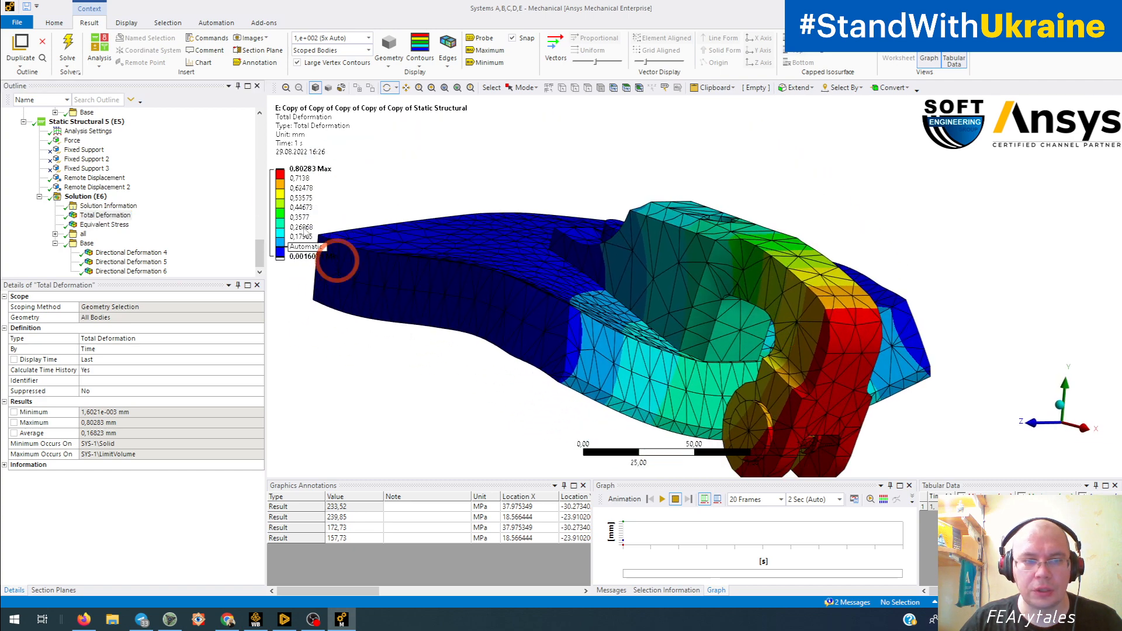
{"action": "scroll", "coordinate": [83, 194], "scroll_direction": "up", "scroll_amount": 1}
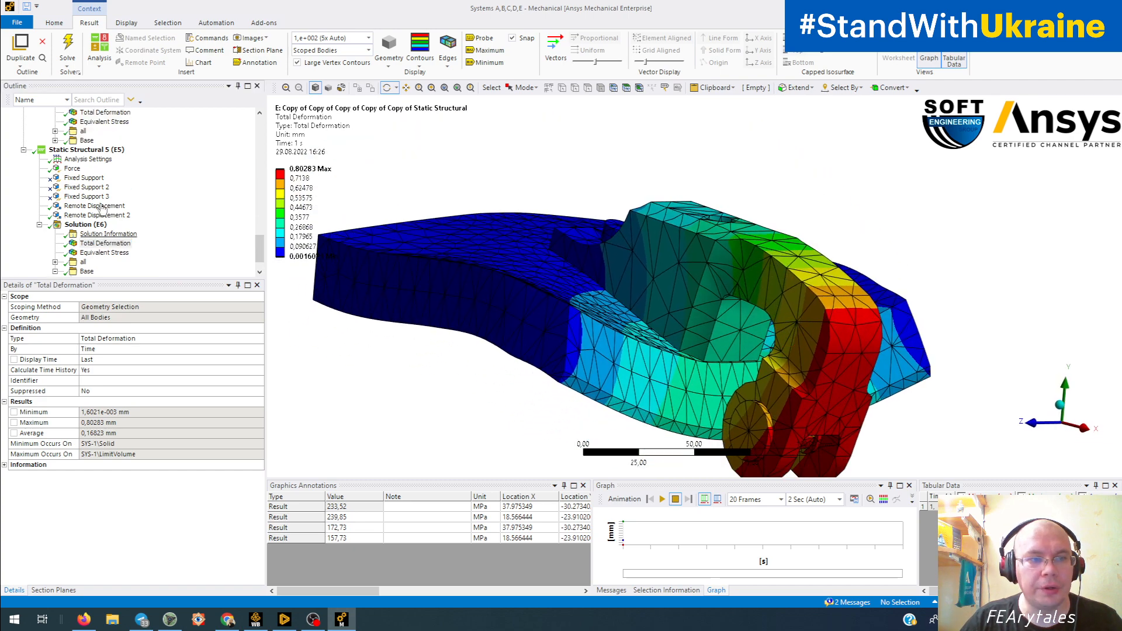
{"action": "scroll", "coordinate": [100, 144], "scroll_direction": "up", "scroll_amount": 1}
{"action": "left_click", "coordinate": [102, 142]}
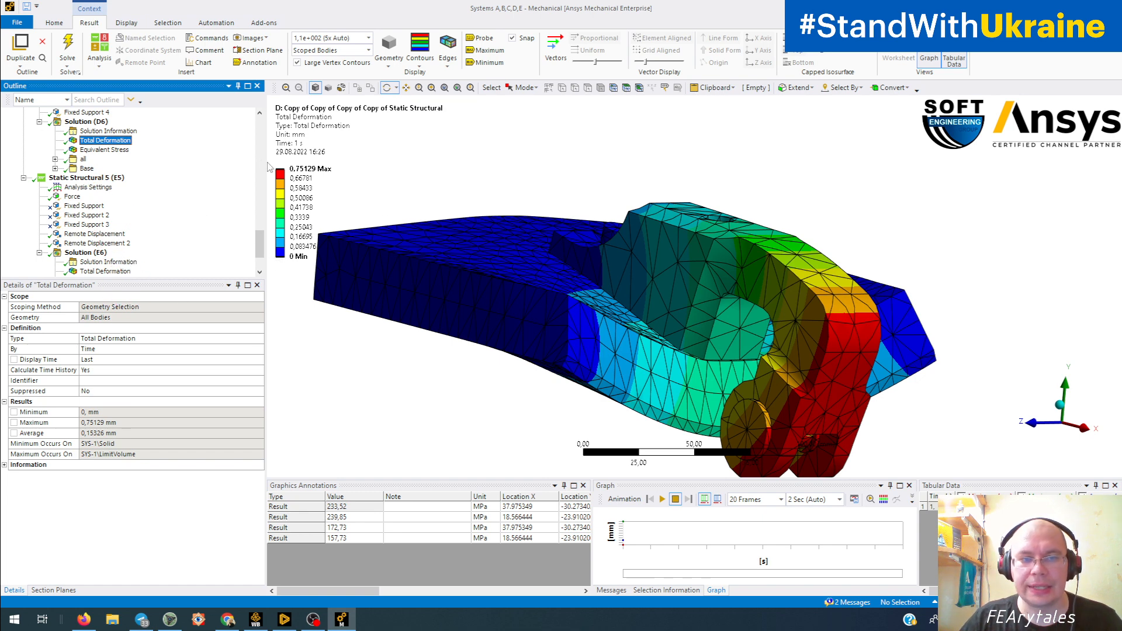
{"action": "left_click", "coordinate": [105, 272]}
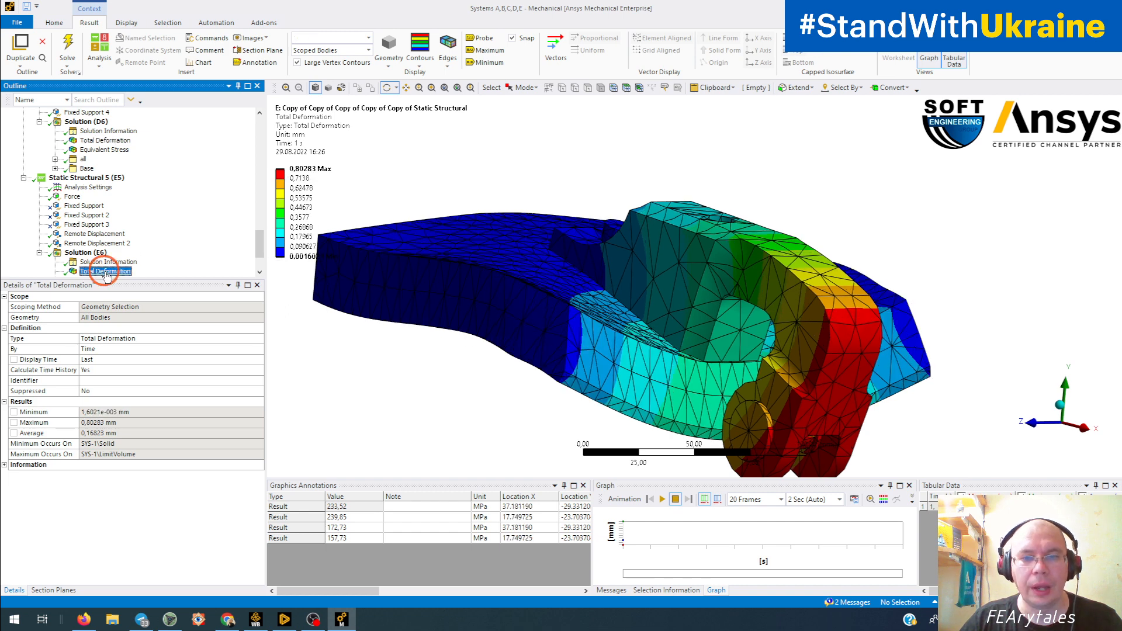
{"action": "left_click", "coordinate": [101, 143]}
{"action": "left_click", "coordinate": [96, 272]}
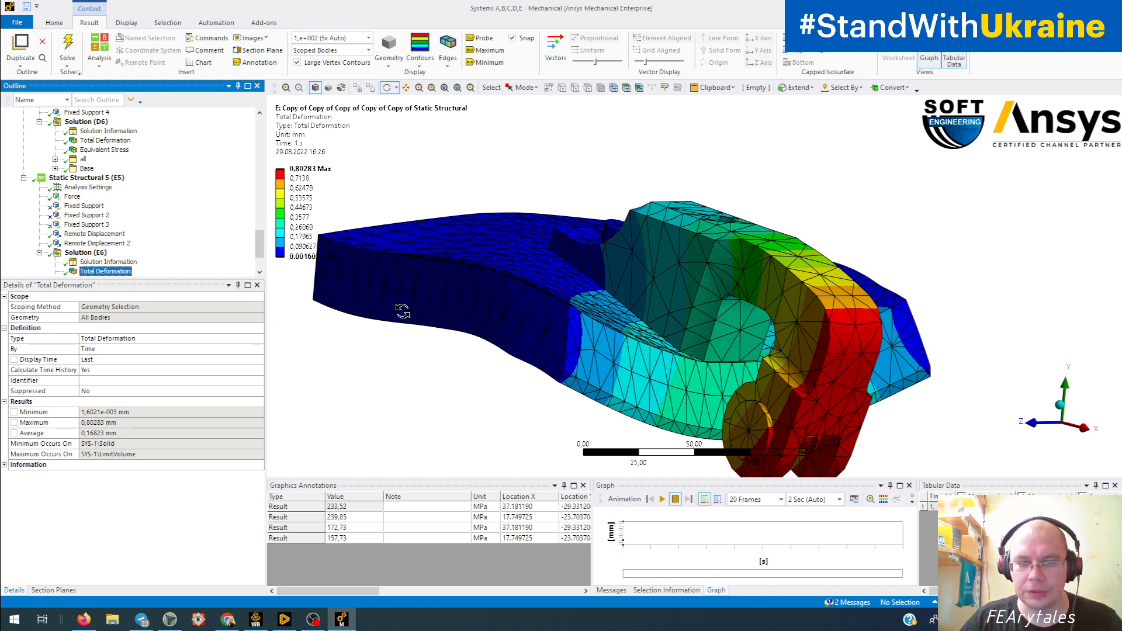
{"action": "mouse_move", "coordinate": [563, 344]}
{"action": "left_mouse_down"}
{"action": "mouse_move", "coordinate": [647, 323]}
{"action": "mouse_move", "coordinate": [565, 329]}
{"action": "left_mouse_up"}
{"action": "scroll", "coordinate": [566, 330], "scroll_direction": "down", "scroll_amount": 3}
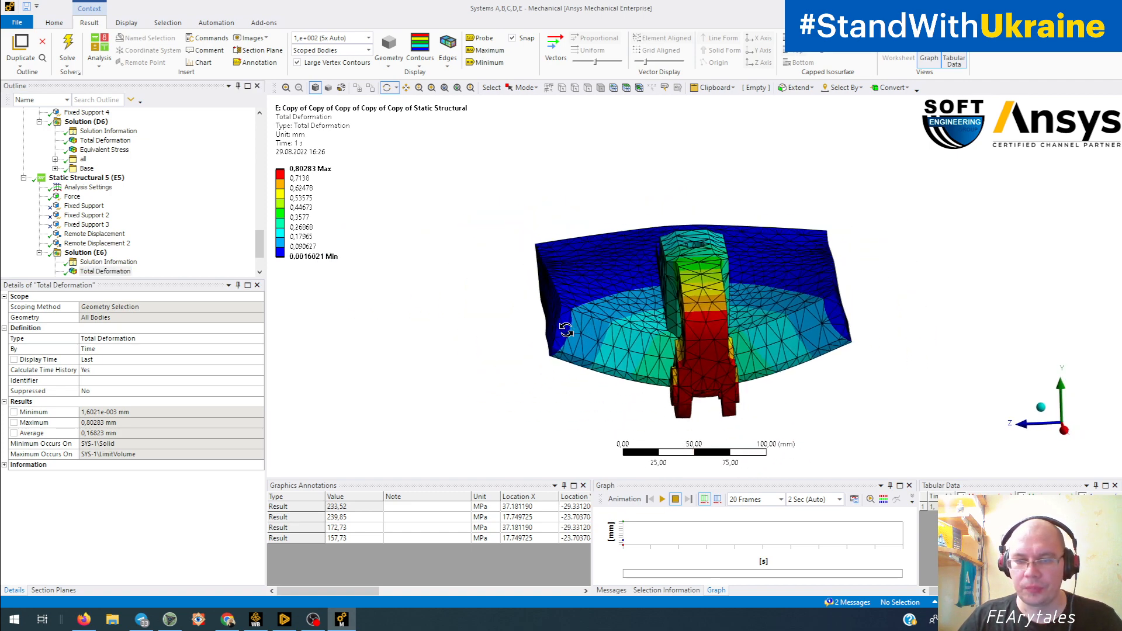
Display the Equivalent Stress of Static Structural 5 again and examine the stress along the plate's end face from the side
{"action": "scroll", "coordinate": [117, 222], "scroll_direction": "down", "scroll_amount": 2}
{"action": "left_click", "coordinate": [104, 224]}
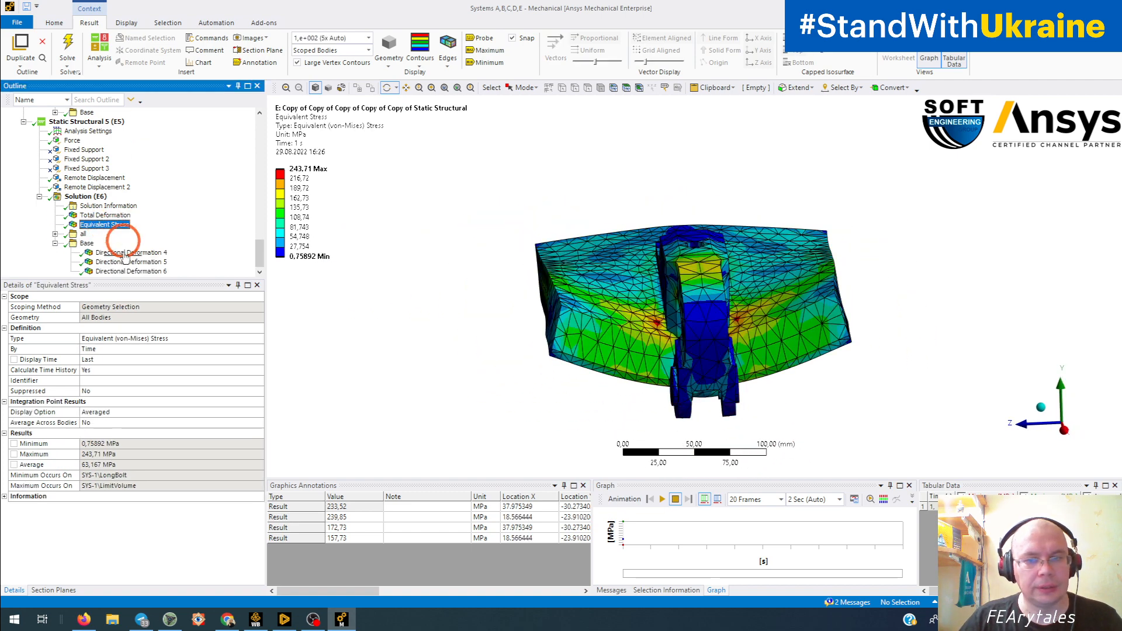
{"action": "left_click", "coordinate": [713, 348]}
{"action": "left_click_drag", "start_coordinate": [713, 349], "coordinate": [752, 343]}
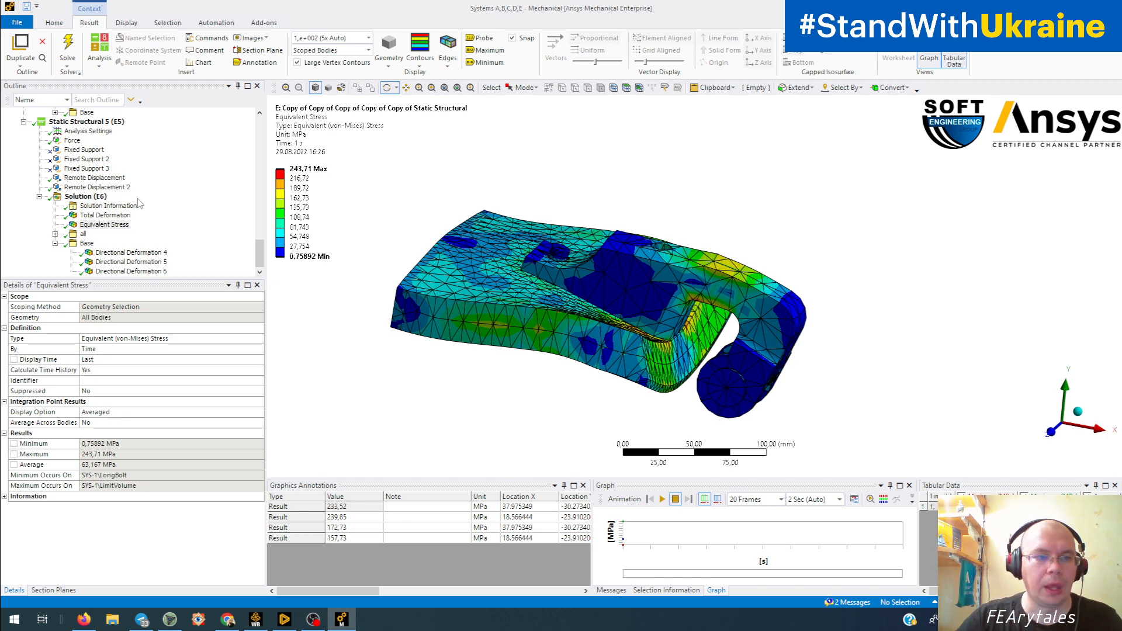
{"action": "left_click_drag", "start_coordinate": [520, 307], "coordinate": [593, 286]}
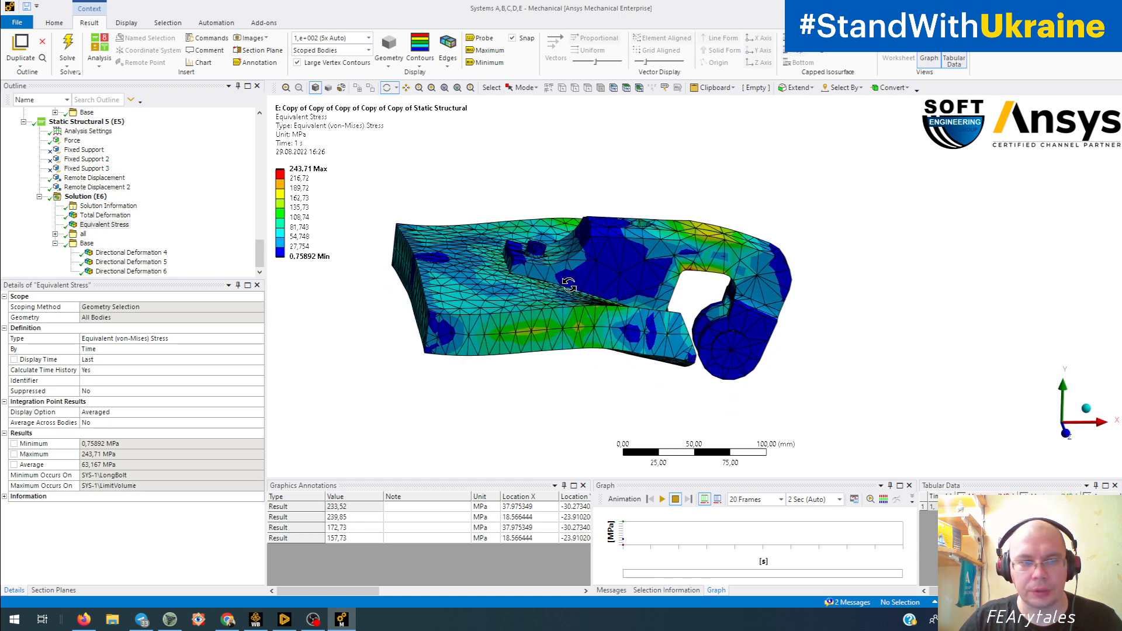
Compare the Equivalent Stress results of Static Structural 4, 3 and 2 and the first analysis (A6) in the same side view
{"action": "scroll", "coordinate": [146, 243], "scroll_direction": "up", "scroll_amount": 2}
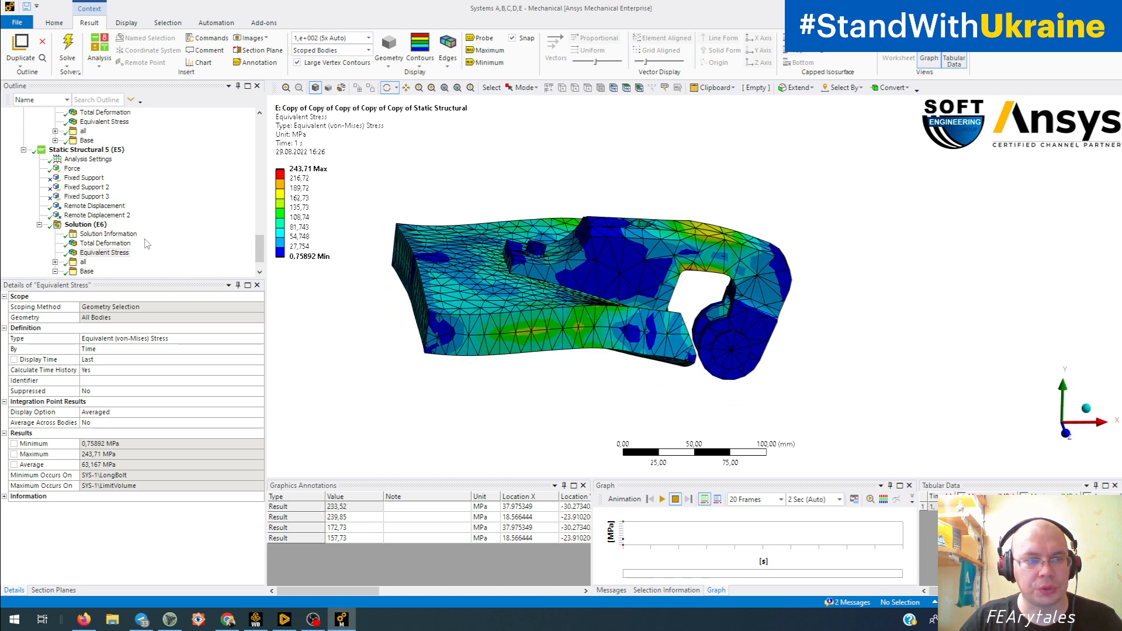
{"action": "left_click", "coordinate": [105, 151]}
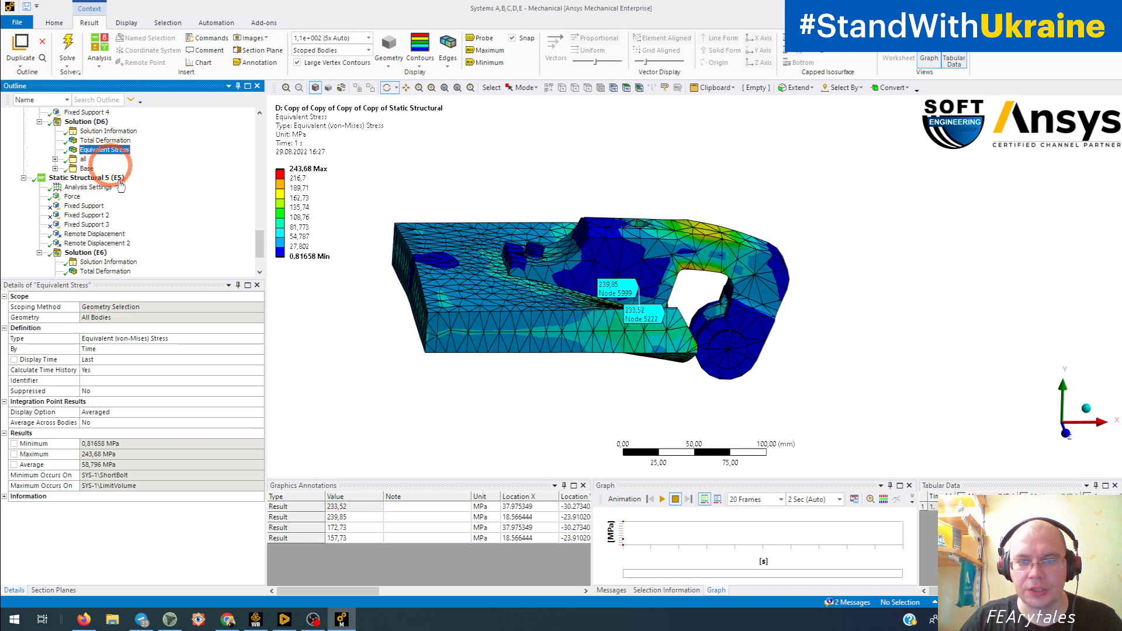
{"action": "scroll", "coordinate": [113, 167], "scroll_direction": "up", "scroll_amount": 8}
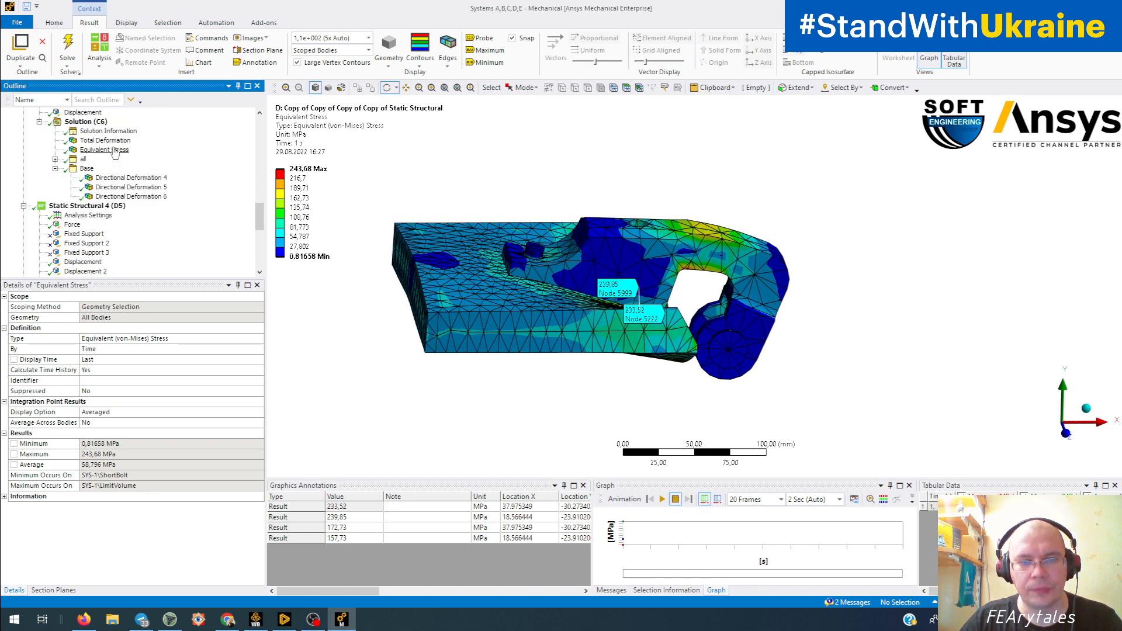
{"action": "left_click", "coordinate": [114, 150]}
{"action": "scroll", "coordinate": [108, 169], "scroll_direction": "up", "scroll_amount": 4}
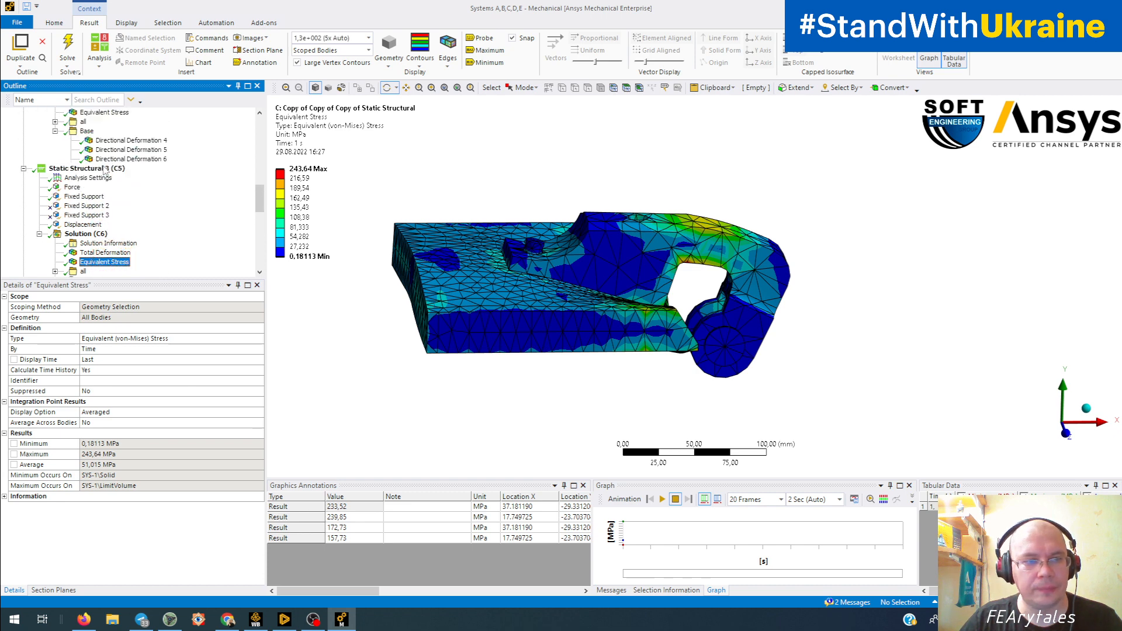
{"action": "scroll", "coordinate": [107, 167], "scroll_direction": "up", "scroll_amount": 1}
{"action": "left_click", "coordinate": [111, 141]}
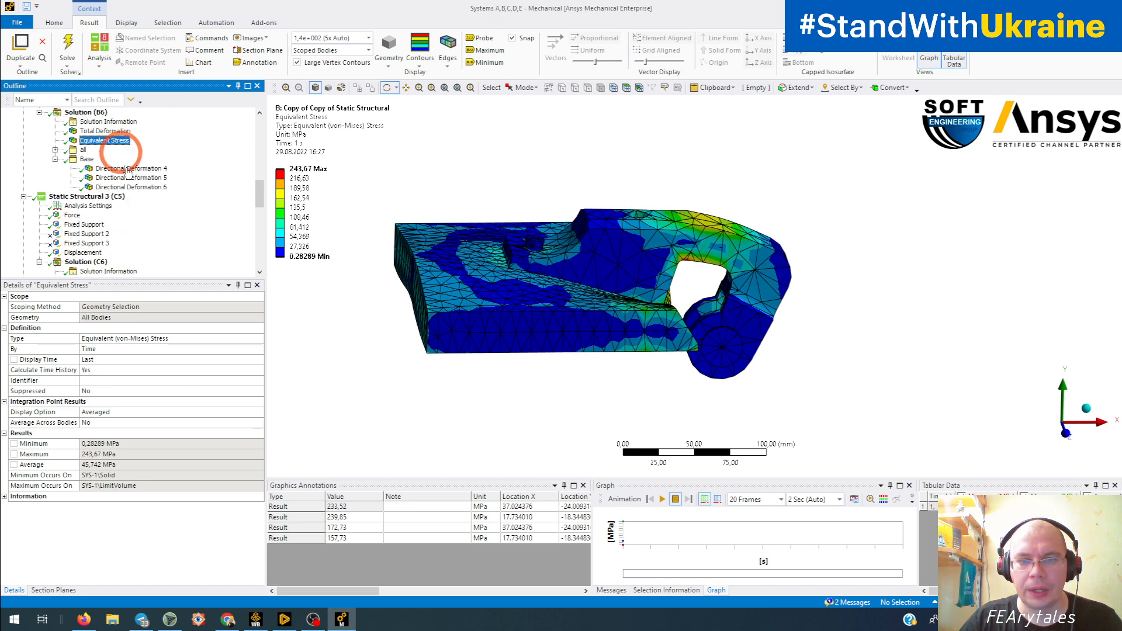
{"action": "scroll", "coordinate": [145, 200], "scroll_direction": "up", "scroll_amount": 4}
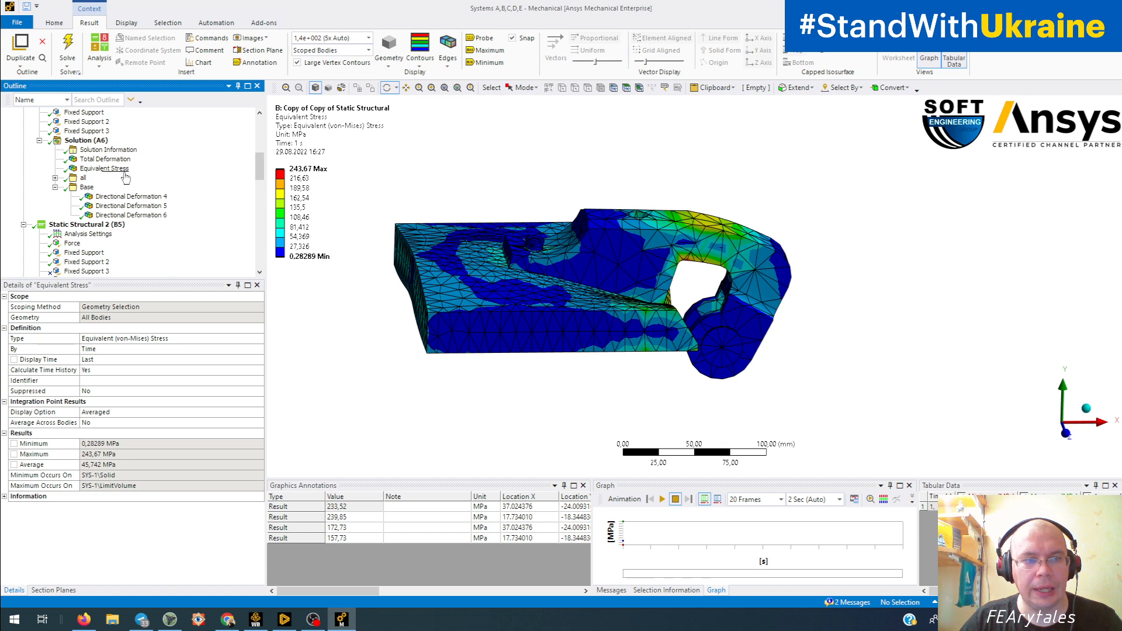
{"action": "left_click", "coordinate": [104, 168]}
Examine the first analysis's Equivalent Stress on the plate's top and underside and around the bracket
{"action": "left_click_drag", "start_coordinate": [519, 280], "coordinate": [460, 304]}
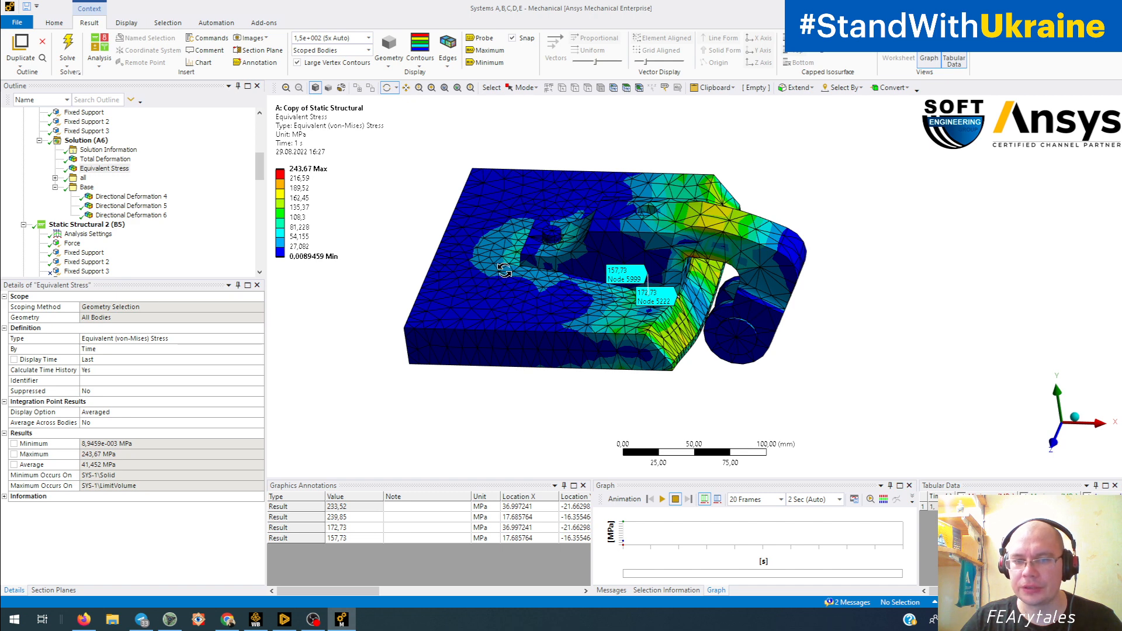
{"action": "mouse_move", "coordinate": [750, 344]}
{"action": "left_mouse_down"}
{"action": "mouse_move", "coordinate": [646, 330]}
{"action": "mouse_move", "coordinate": [555, 301]}
{"action": "mouse_move", "coordinate": [546, 252]}
{"action": "left_mouse_up"}
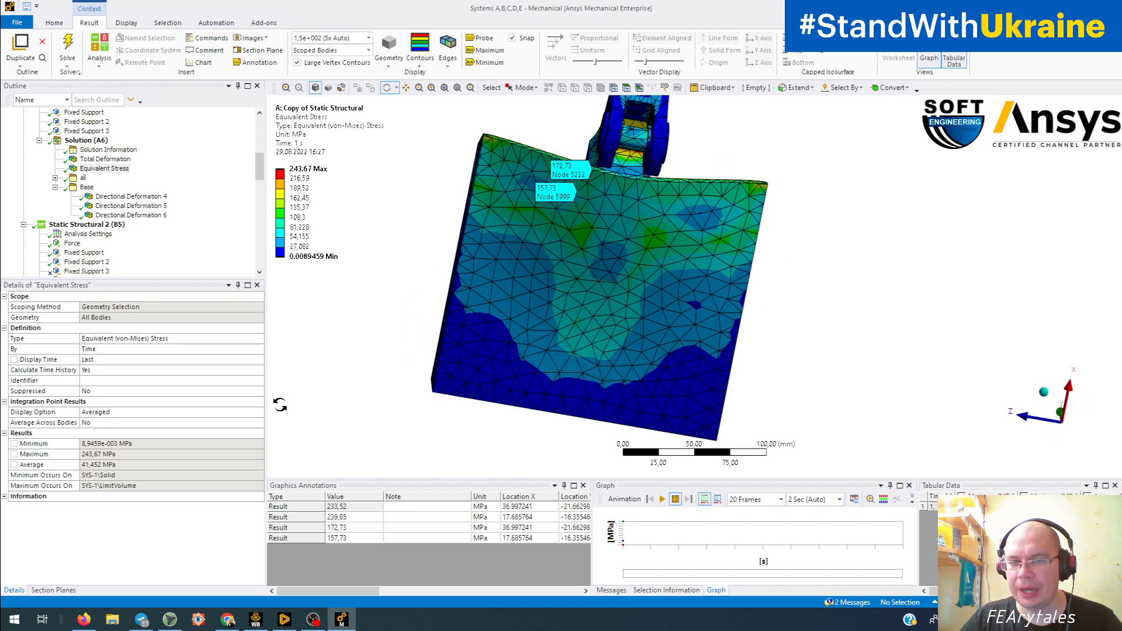
{"action": "left_click_drag", "start_coordinate": [466, 266], "coordinate": [629, 336]}
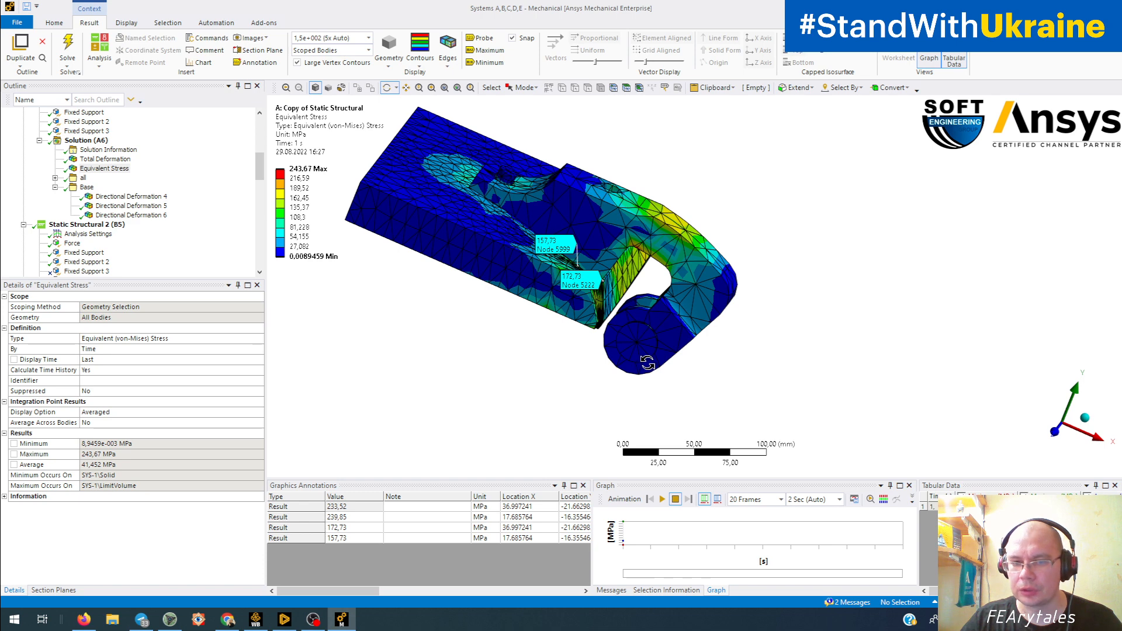
Display the Total Deformation of Static Structural 5 and examine the deformed plate and bracket from the side
{"action": "left_click_drag", "start_coordinate": [647, 363], "coordinate": [557, 356]}
{"action": "scroll", "coordinate": [93, 257], "scroll_direction": "down", "scroll_amount": 15}
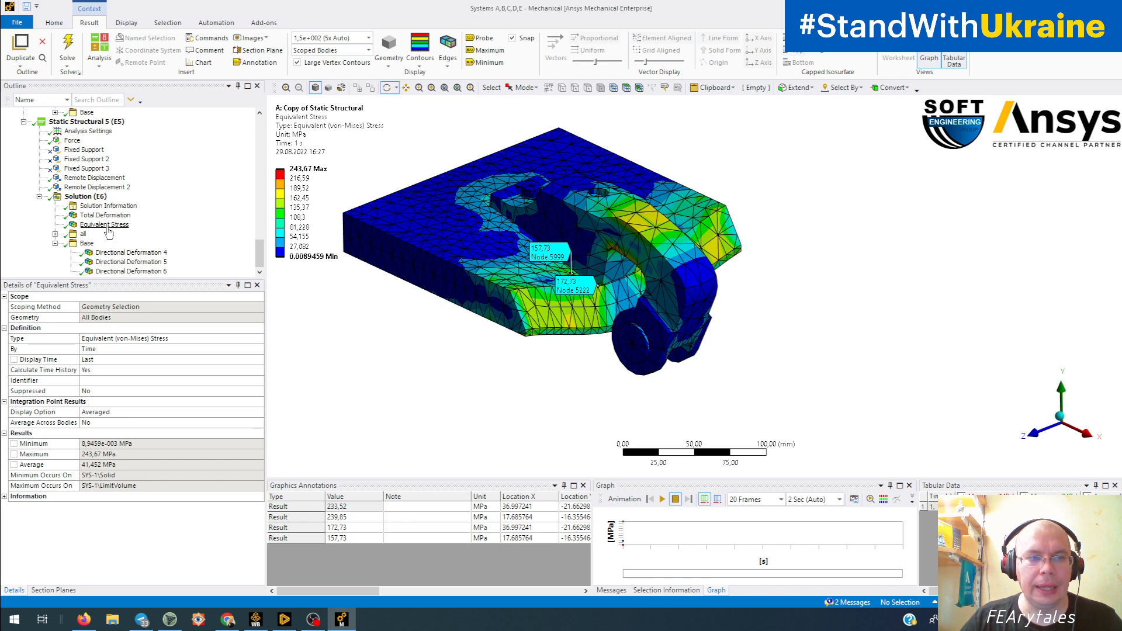
{"action": "left_click", "coordinate": [105, 214]}
{"action": "left_click_drag", "start_coordinate": [526, 317], "coordinate": [692, 298]}
{"action": "left_click_drag", "start_coordinate": [493, 318], "coordinate": [482, 266]}
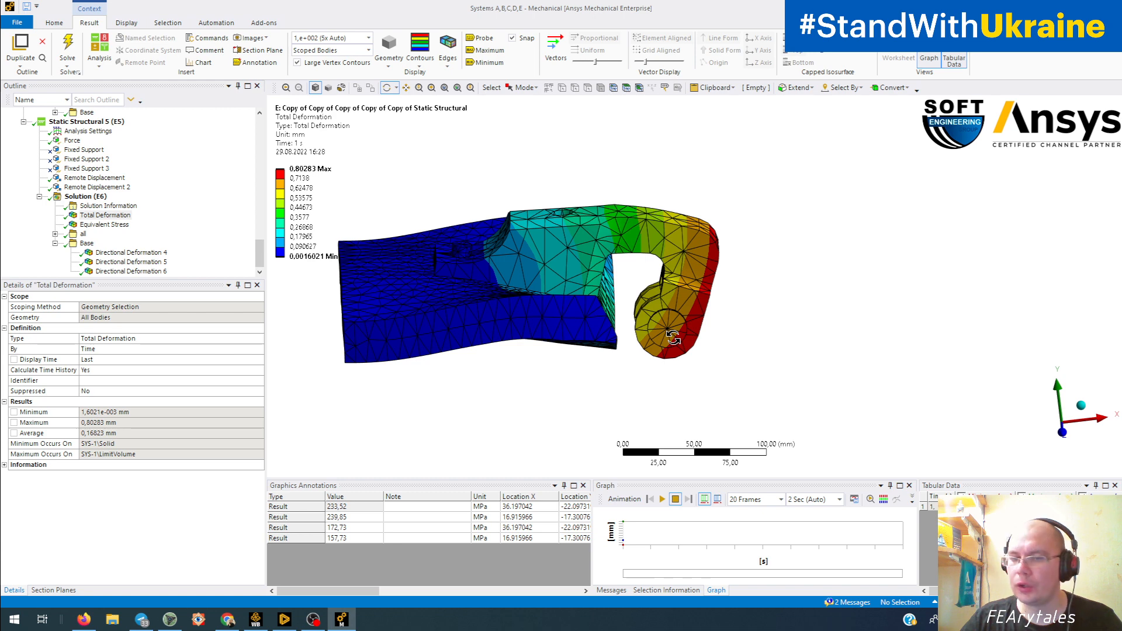
{"action": "left_click_drag", "start_coordinate": [673, 338], "coordinate": [659, 352]}
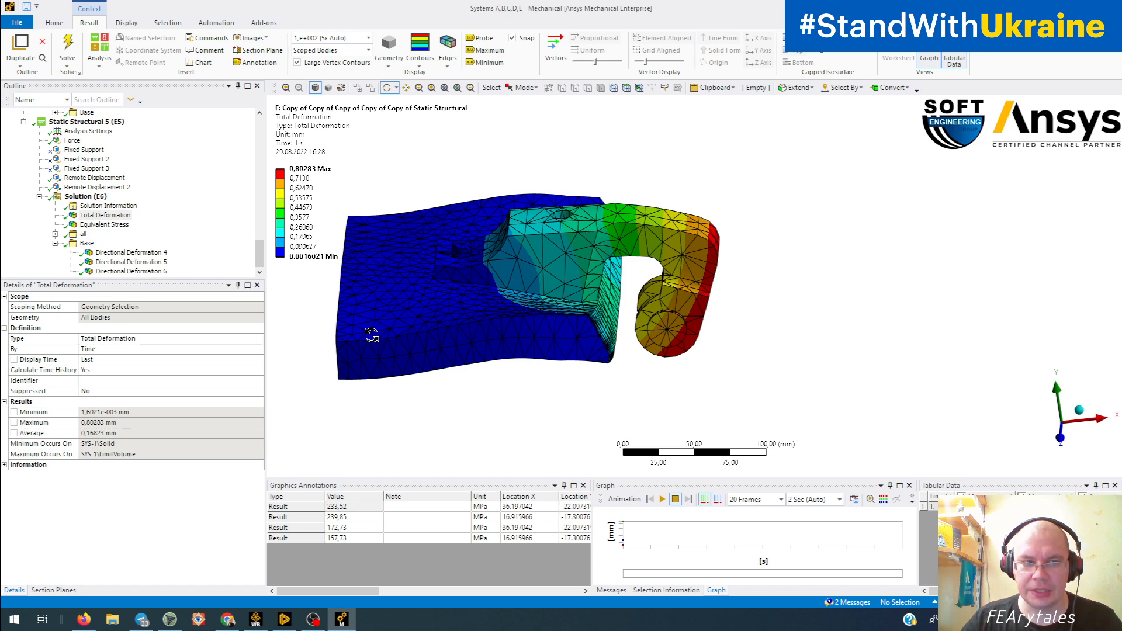
Compare the Total Deformation results of Static Structural 4, 3 and 2 and the first analysis (A6) in the same side view
{"action": "scroll", "coordinate": [175, 271], "scroll_direction": "up", "scroll_amount": 2}
{"action": "left_click", "coordinate": [105, 141]}
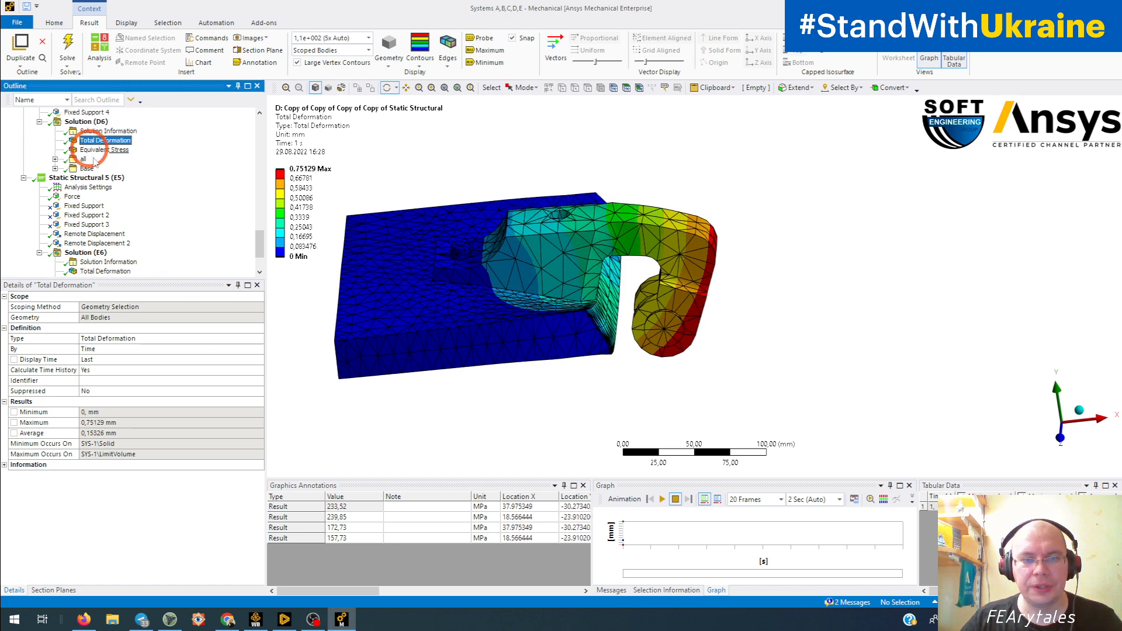
{"action": "scroll", "coordinate": [168, 260], "scroll_direction": "up", "scroll_amount": 1}
{"action": "scroll", "coordinate": [168, 260], "scroll_direction": "up", "scroll_amount": 3}
{"action": "scroll", "coordinate": [97, 170], "scroll_direction": "up", "scroll_amount": 2}
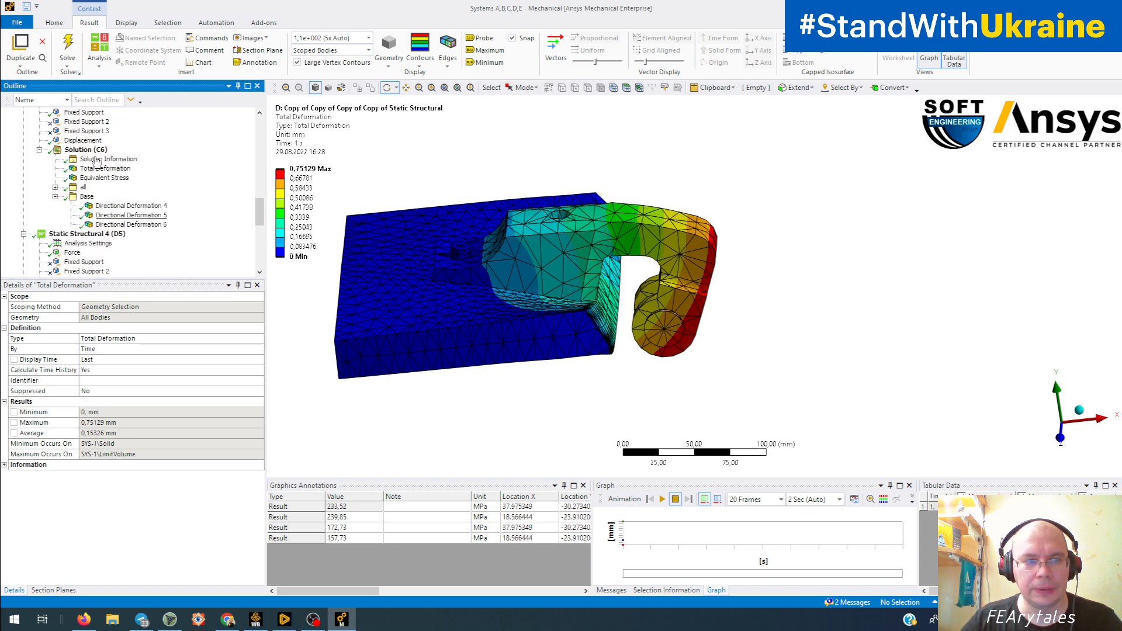
{"action": "left_click", "coordinate": [97, 170]}
{"action": "scroll", "coordinate": [116, 266], "scroll_direction": "up", "scroll_amount": 3}
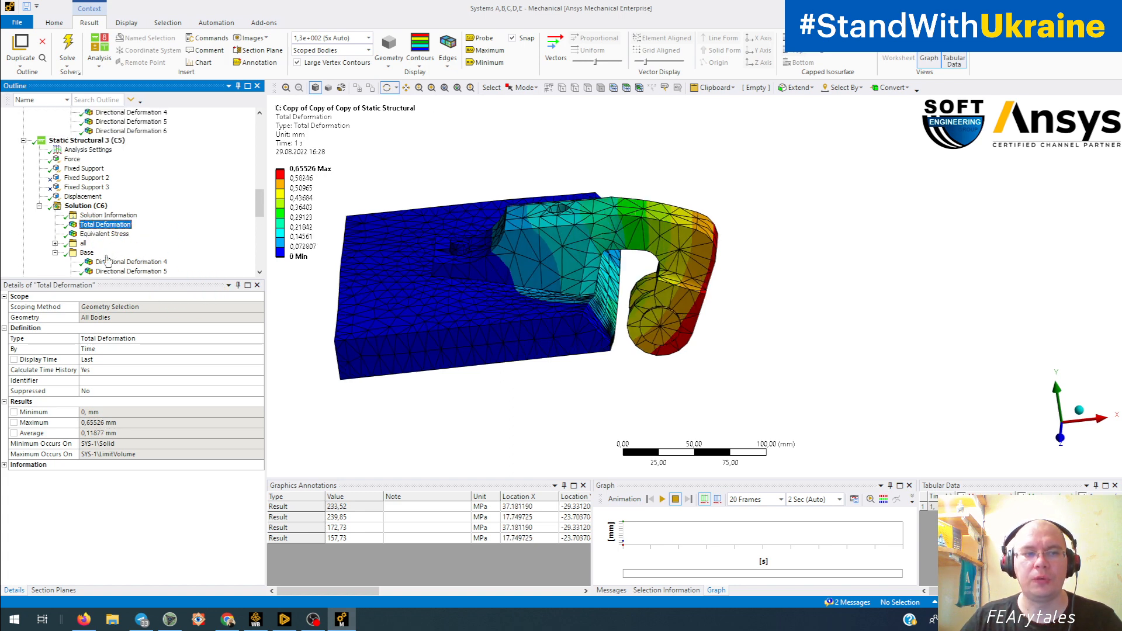
{"action": "scroll", "coordinate": [108, 260], "scroll_direction": "up", "scroll_amount": 2}
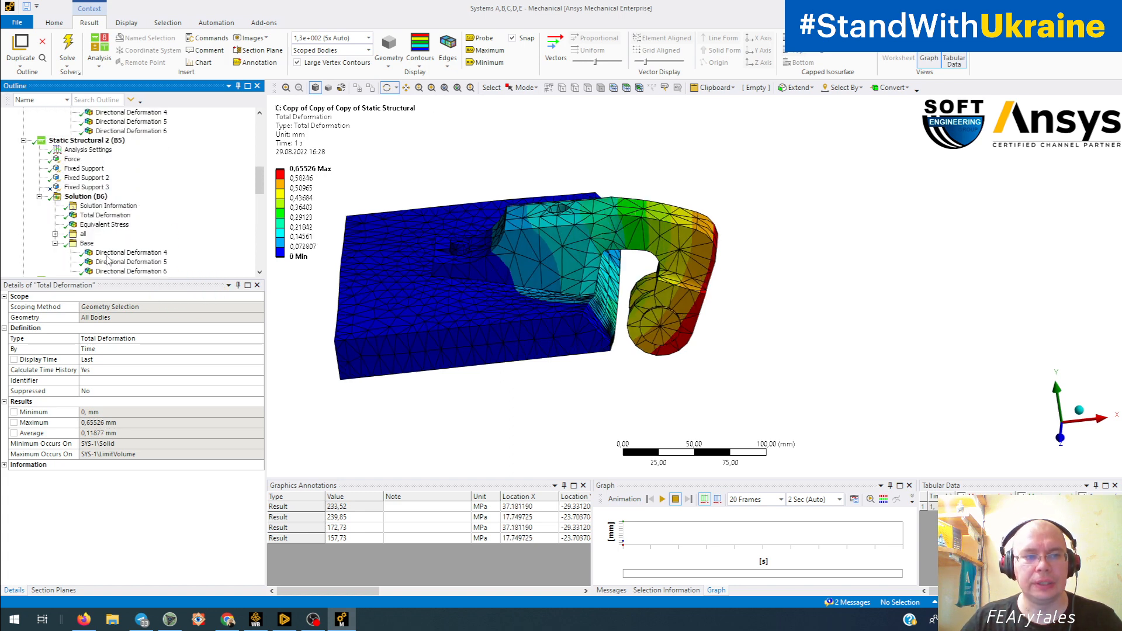
{"action": "left_click", "coordinate": [108, 206]}
{"action": "left_click", "coordinate": [109, 215]}
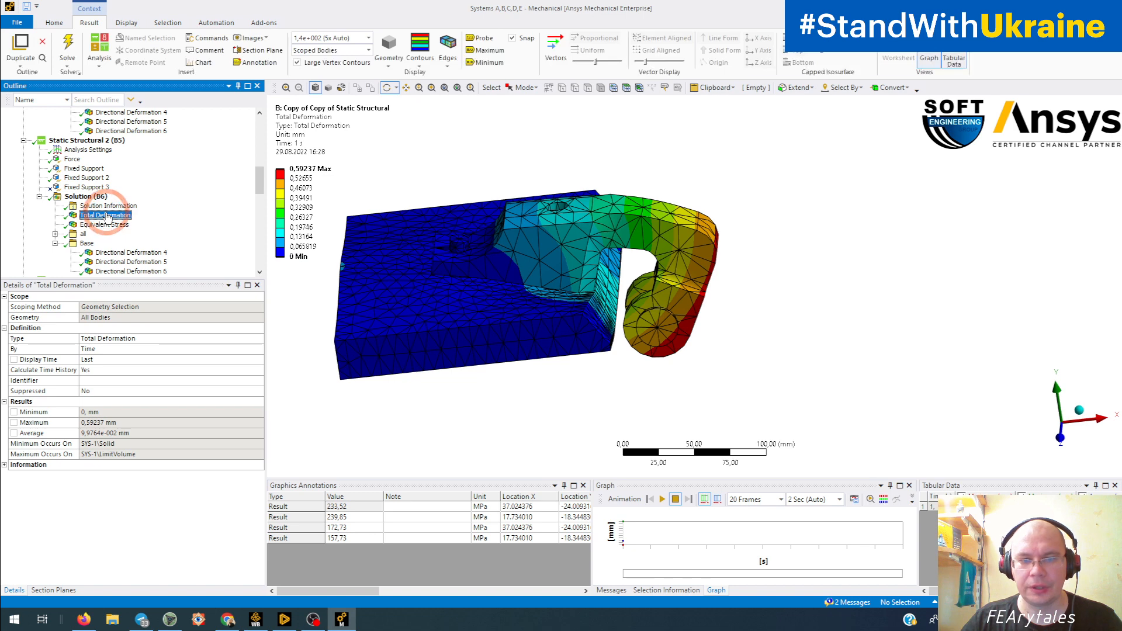
{"action": "scroll", "coordinate": [110, 212], "scroll_direction": "up", "scroll_amount": 4}
{"action": "left_click", "coordinate": [105, 186]}
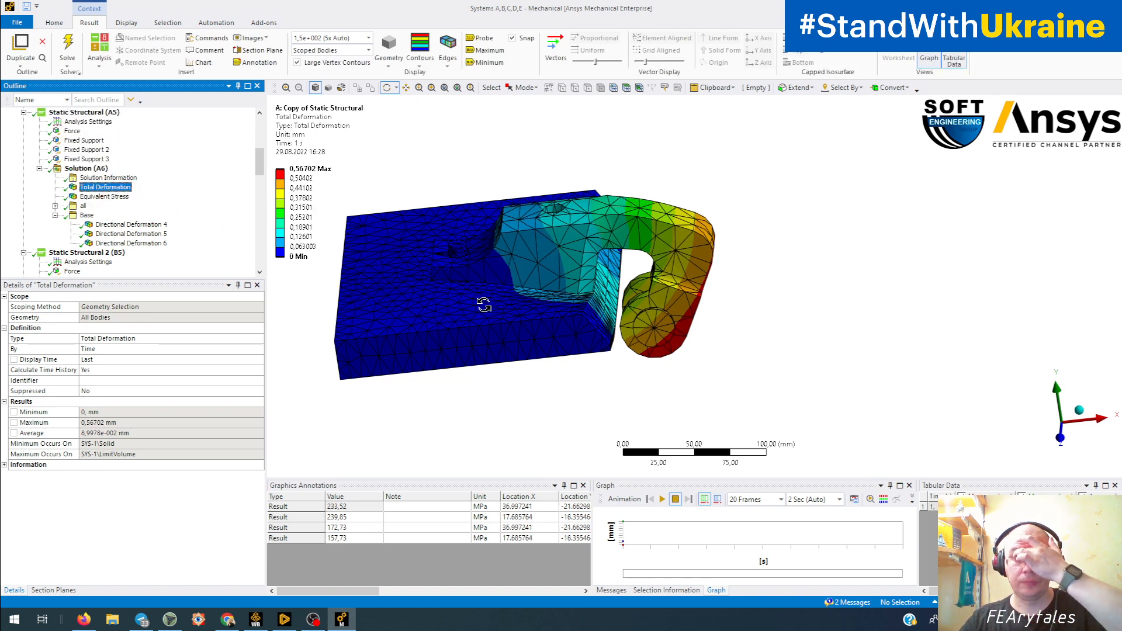
Examine the first analysis's Total Deformation on the plate from above and from the bracket's front
{"action": "left_click_drag", "start_coordinate": [484, 304], "coordinate": [529, 351]}
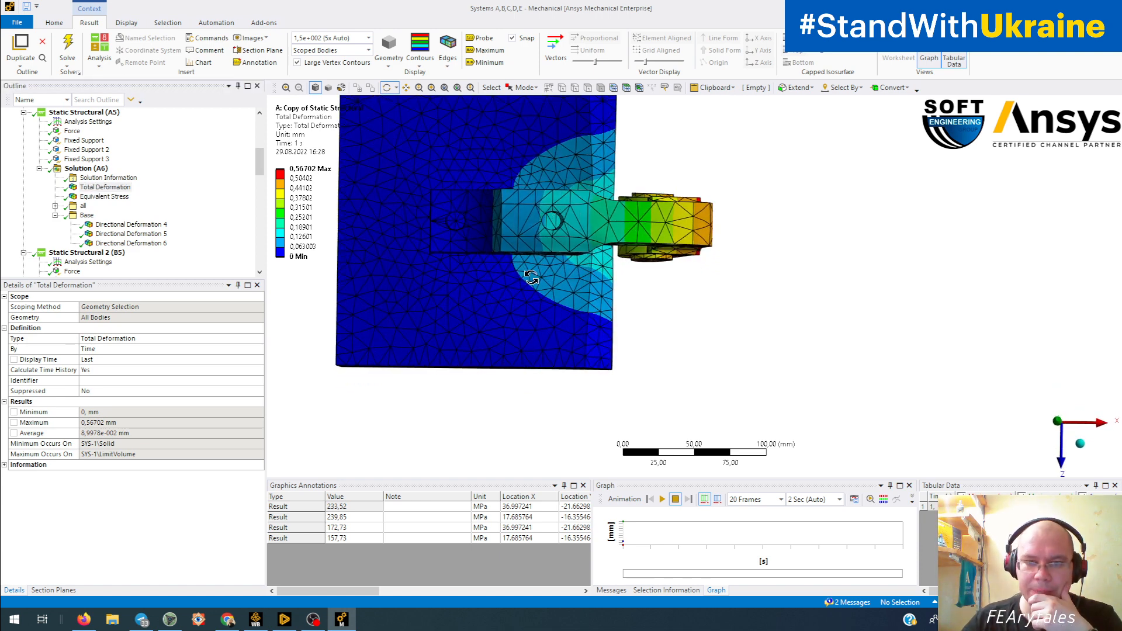
{"action": "left_click_drag", "start_coordinate": [546, 314], "coordinate": [387, 405]}
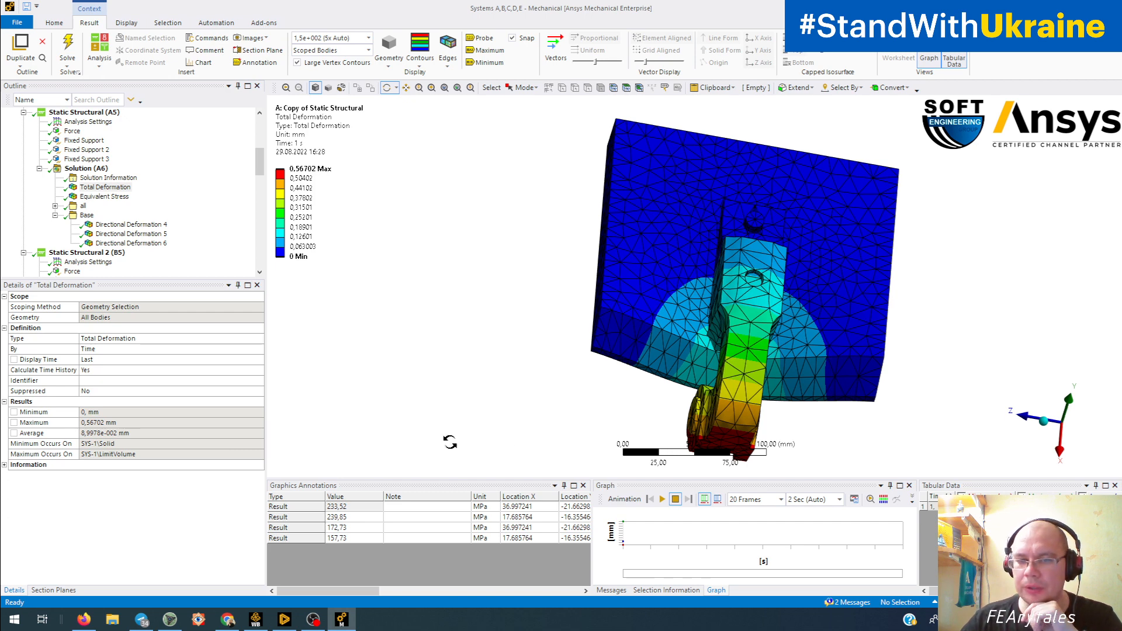
{"action": "left_click_drag", "start_coordinate": [449, 443], "coordinate": [543, 376]}
{"action": "mouse_move", "coordinate": [259, 163]}
{"action": "left_mouse_down"}
{"action": "mouse_move", "coordinate": [250, 150]}
{"action": "mouse_move", "coordinate": [259, 159]}
{"action": "left_mouse_up"}
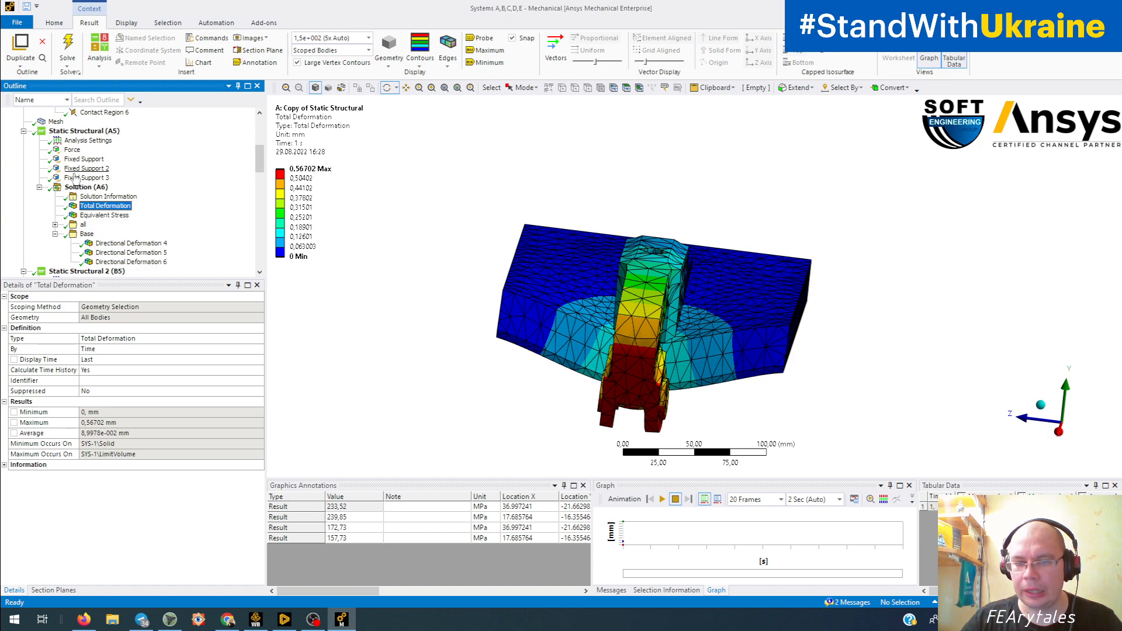
{"action": "left_click_drag", "start_coordinate": [447, 259], "coordinate": [506, 300]}
{"action": "left_click_drag", "start_coordinate": [799, 297], "coordinate": [776, 243]}
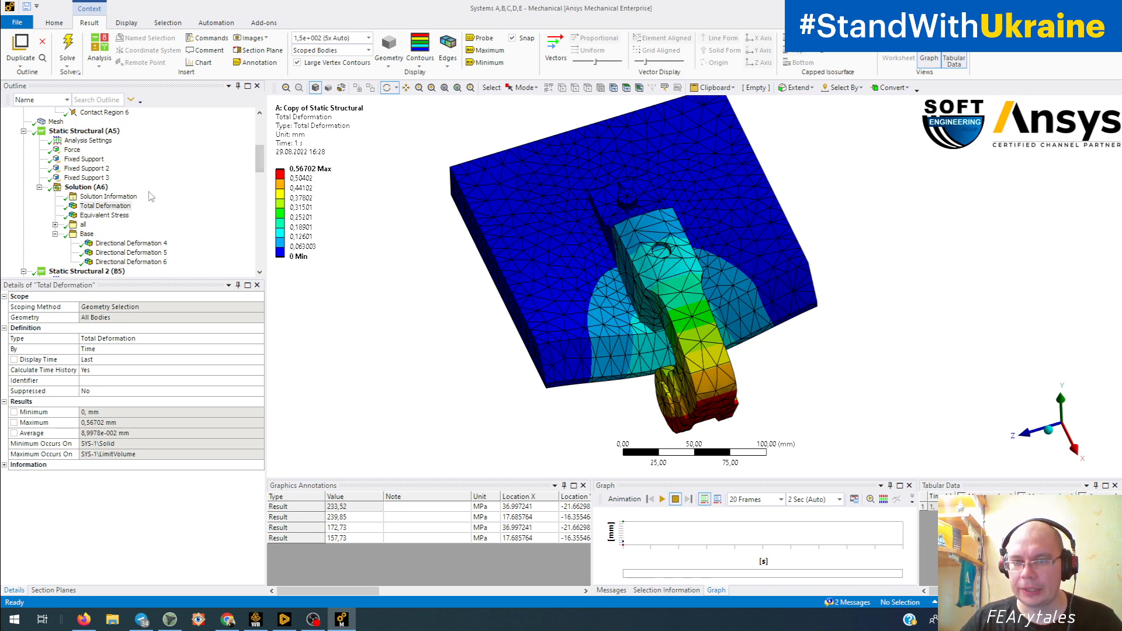
Magnify the zoomed-out model for screen annotation and draw a red freehand outline of surrounding material beside each of the plate's two side faces
{"action": "scroll", "coordinate": [322, 343], "scroll_direction": "down", "scroll_amount": 6}
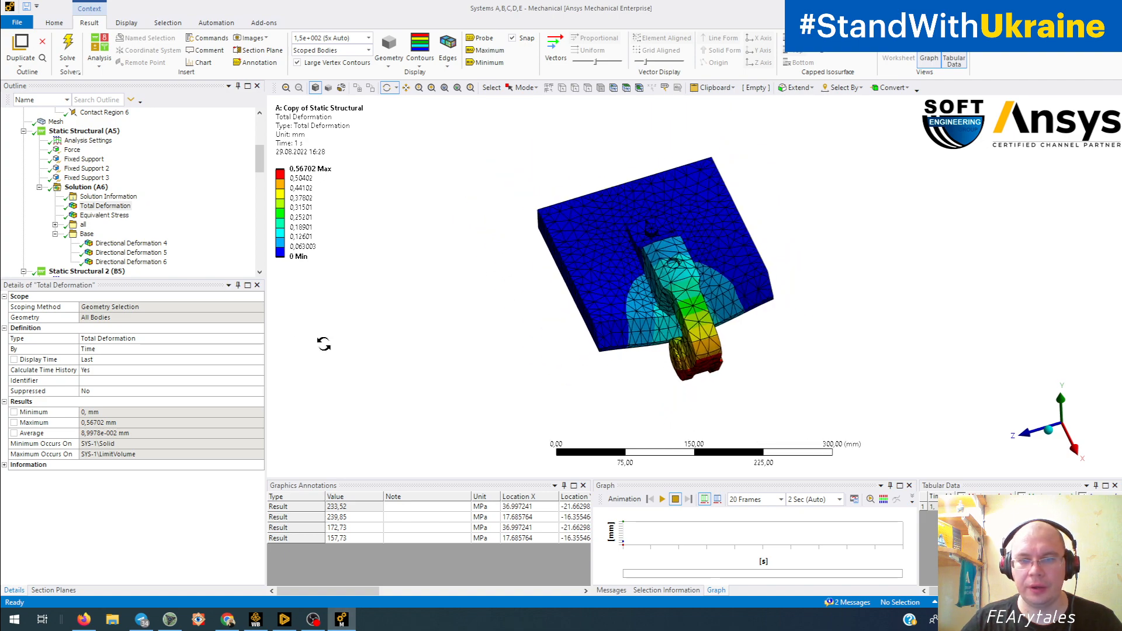
{"action": "middle_click_drag", "start_coordinate": [463, 297], "coordinate": [464, 338], "text": "ctrl"}
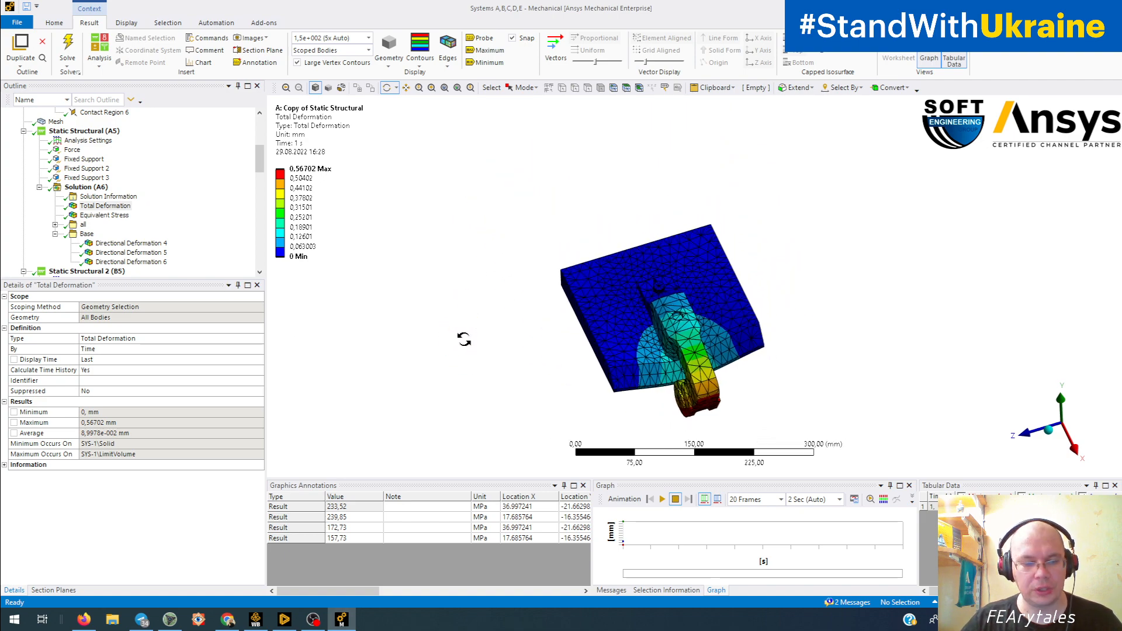
{"action": "key", "text": "ctrl+1"}
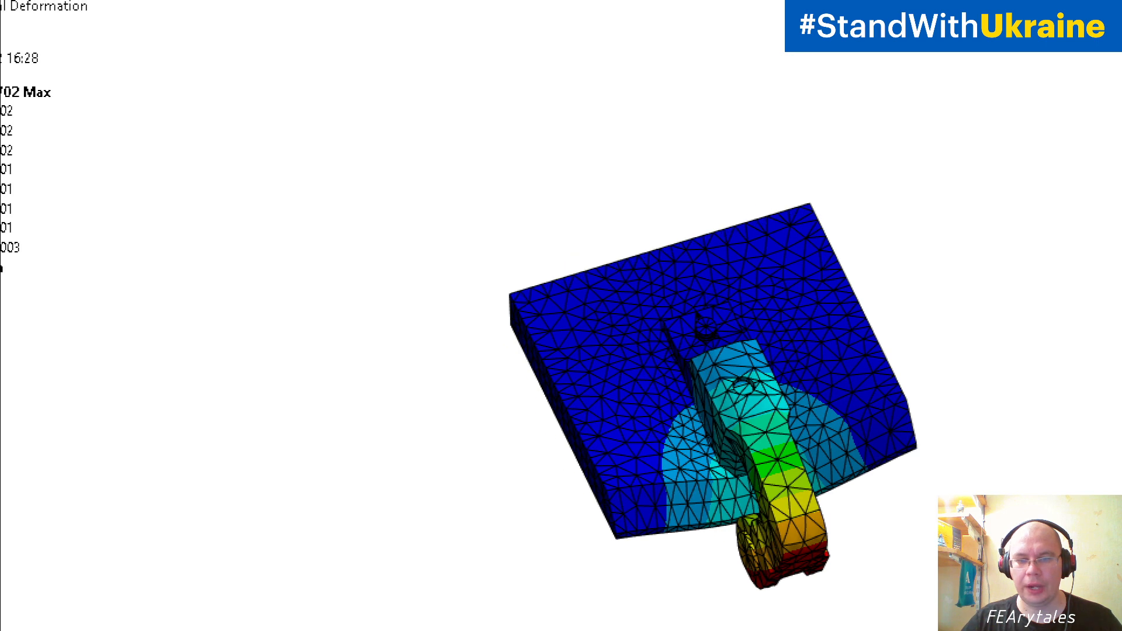
{"action": "left_click", "coordinate": [611, 249]}
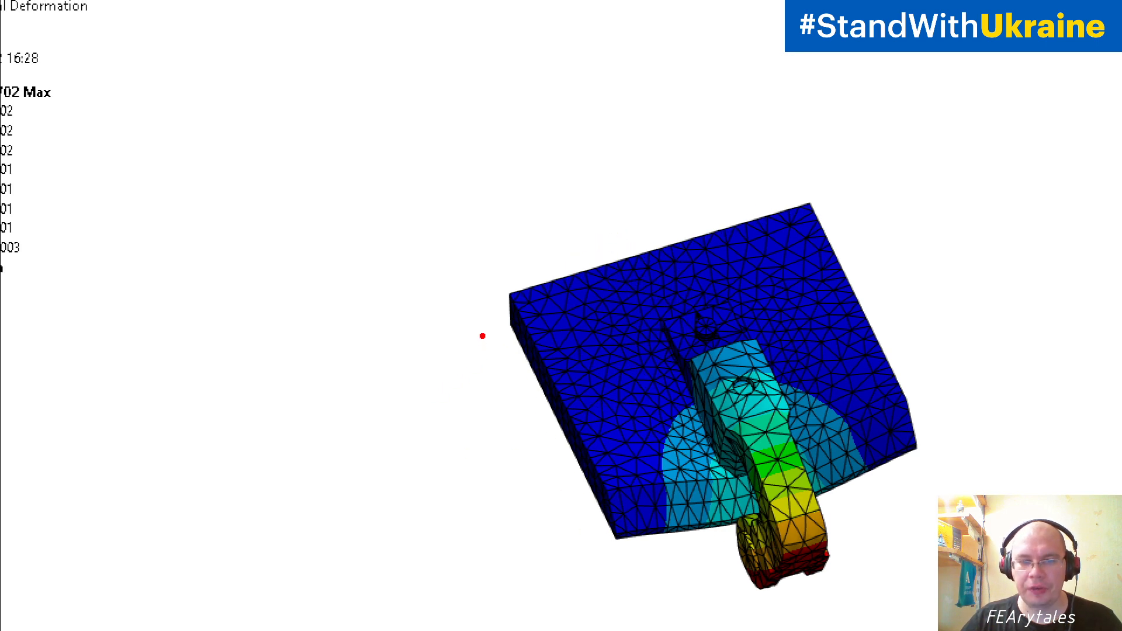
{"action": "mouse_move", "coordinate": [494, 331]}
{"action": "left_mouse_down"}
{"action": "mouse_move", "coordinate": [263, 447]}
{"action": "mouse_move", "coordinate": [318, 604]}
{"action": "mouse_move", "coordinate": [513, 619]}
{"action": "mouse_move", "coordinate": [615, 566]}
{"action": "left_mouse_up"}
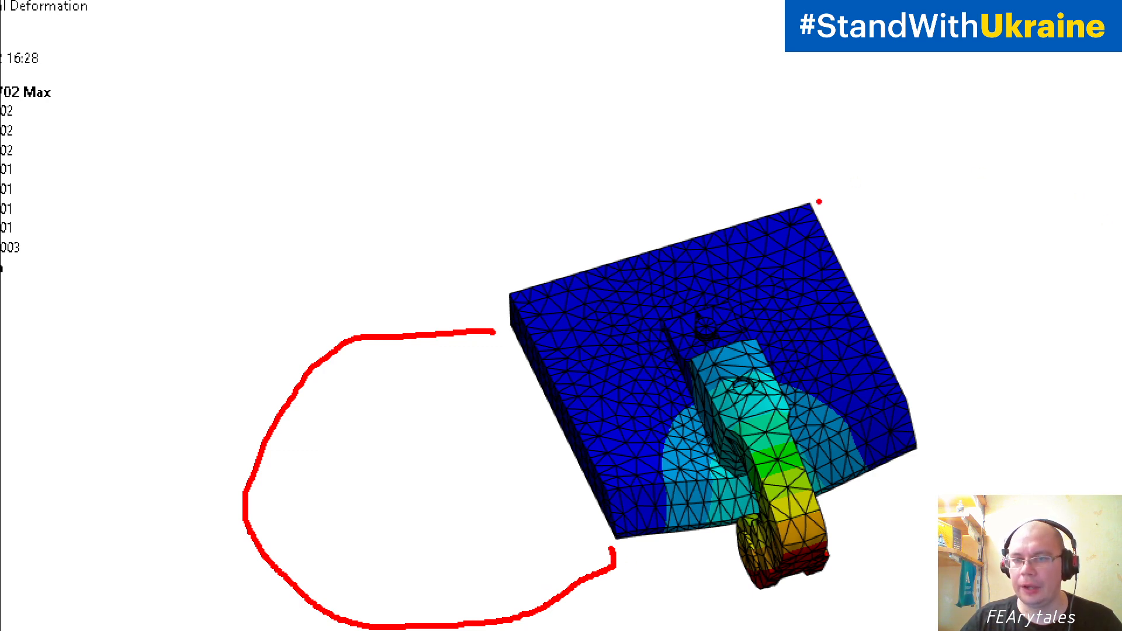
{"action": "mouse_move", "coordinate": [818, 201]}
{"action": "left_mouse_down"}
{"action": "mouse_move", "coordinate": [983, 117]}
{"action": "mouse_move", "coordinate": [1110, 250]}
{"action": "mouse_move", "coordinate": [1002, 436]}
{"action": "mouse_move", "coordinate": [934, 462]}
{"action": "left_mouse_up"}
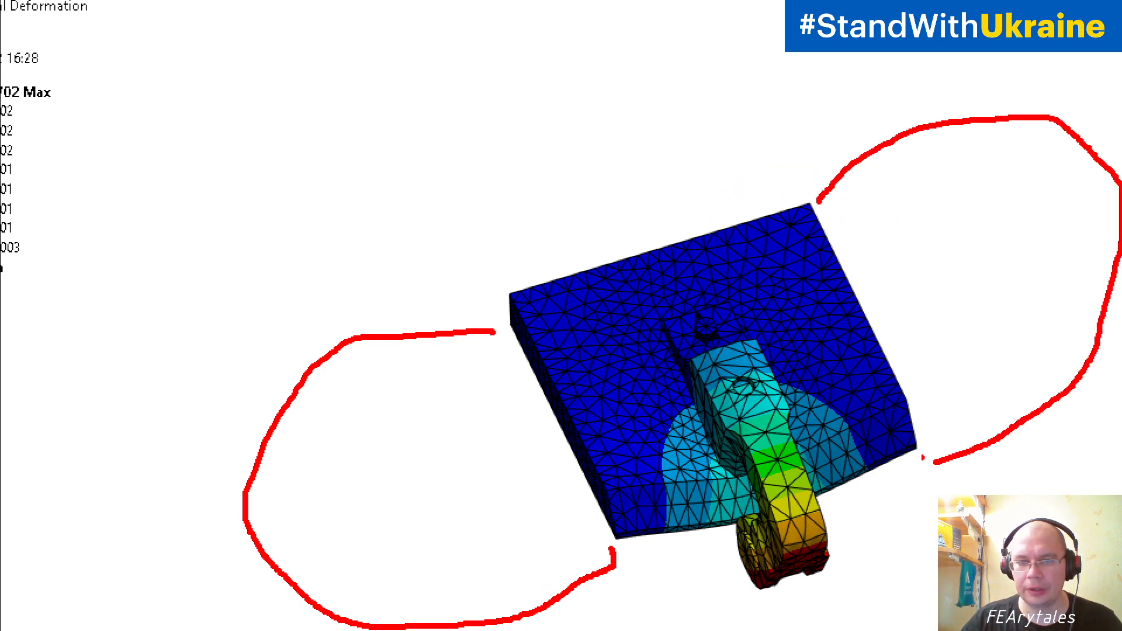
Outline more surrounding material behind and around the plate, add a double-headed arrow across it, and leave the annotation
{"action": "mouse_move", "coordinate": [490, 286]}
{"action": "left_mouse_down"}
{"action": "mouse_move", "coordinate": [477, 260]}
{"action": "mouse_move", "coordinate": [635, 14]}
{"action": "mouse_move", "coordinate": [795, 183]}
{"action": "left_mouse_up"}
{"action": "mouse_move", "coordinate": [685, 18]}
{"action": "left_mouse_down"}
{"action": "mouse_move", "coordinate": [847, 18]}
{"action": "mouse_move", "coordinate": [971, 108]}
{"action": "left_mouse_up"}
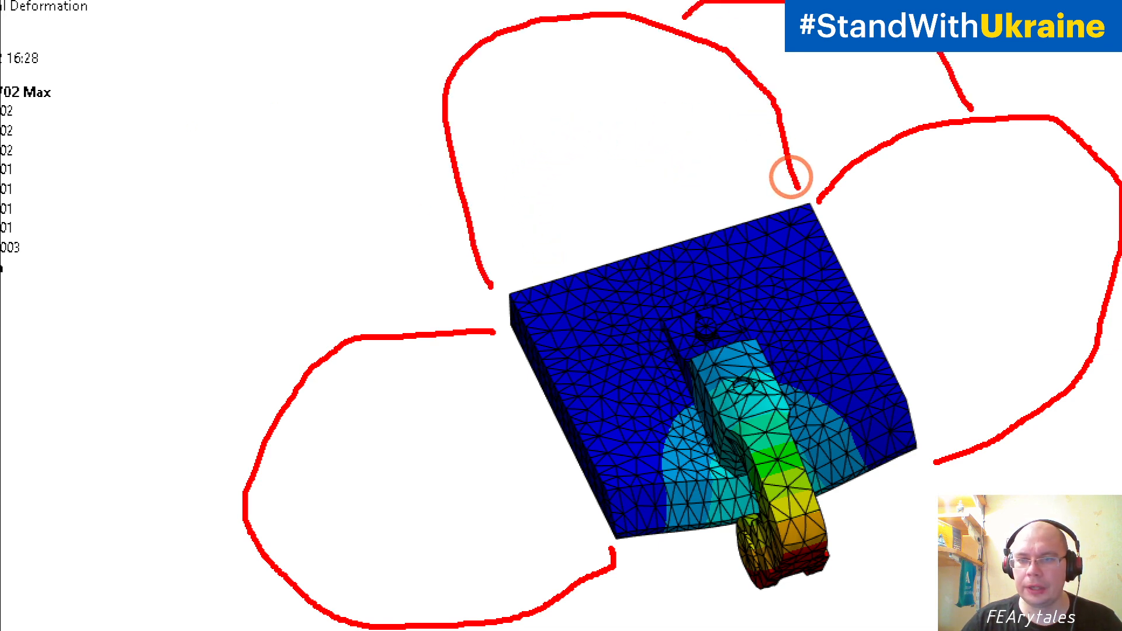
{"action": "mouse_move", "coordinate": [432, 87]}
{"action": "left_mouse_down"}
{"action": "mouse_move", "coordinate": [167, 406]}
{"action": "mouse_move", "coordinate": [199, 433]}
{"action": "left_mouse_up"}
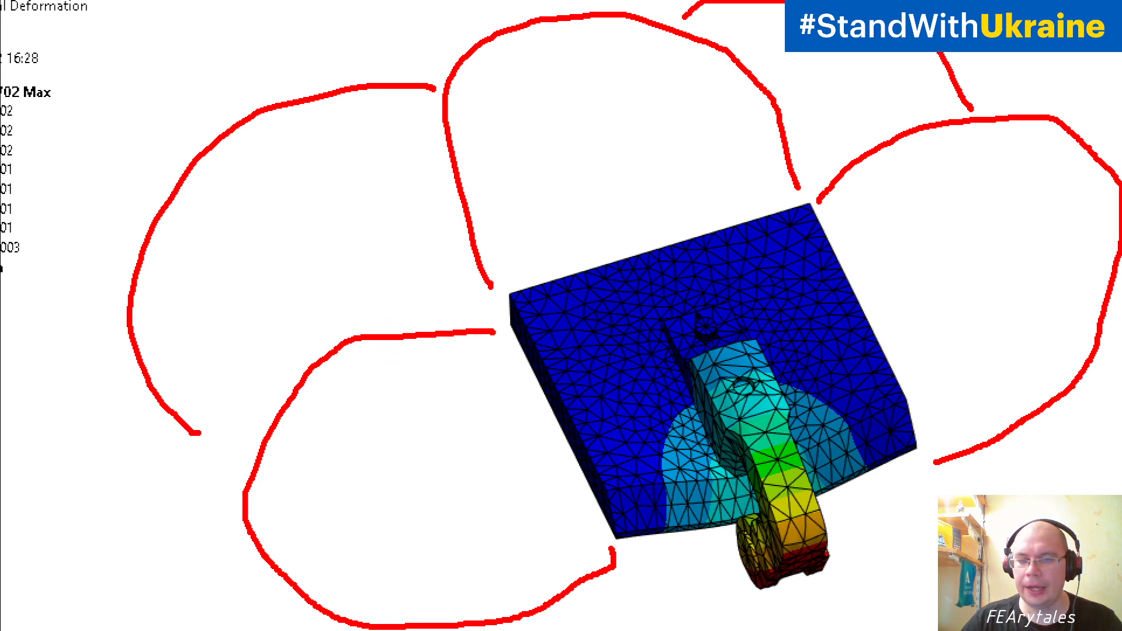
{"action": "mouse_move", "coordinate": [265, 302]}
{"action": "left_mouse_down"}
{"action": "mouse_move", "coordinate": [764, 111]}
{"action": "mouse_move", "coordinate": [821, 54]}
{"action": "mouse_move", "coordinate": [864, 131]}
{"action": "left_mouse_up"}
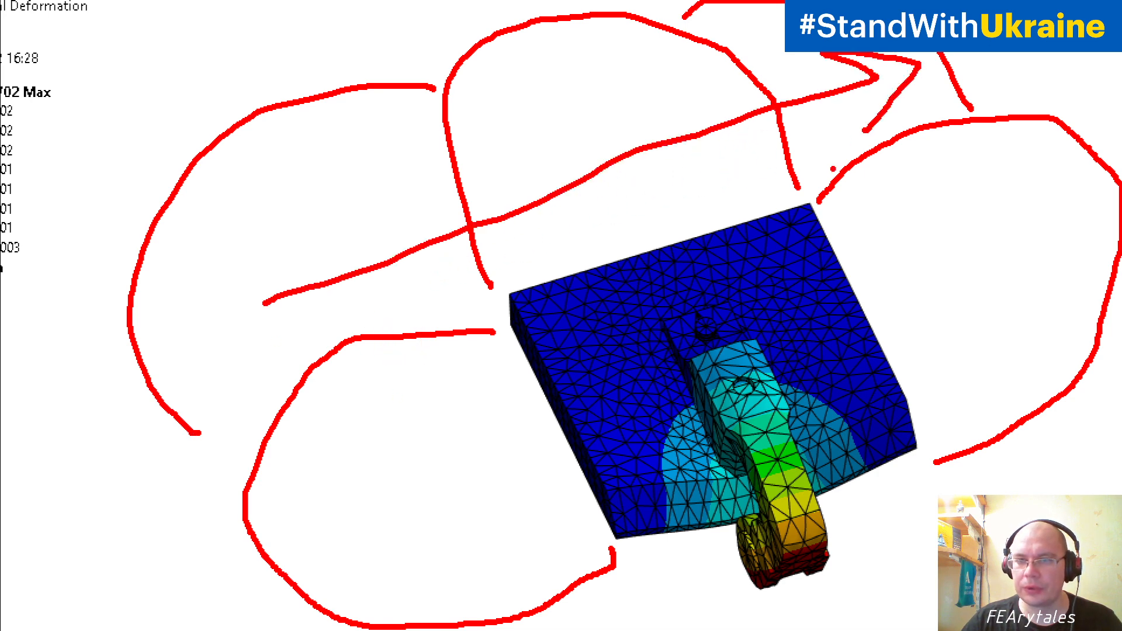
{"action": "left_click_drag", "start_coordinate": [284, 278], "coordinate": [302, 330]}
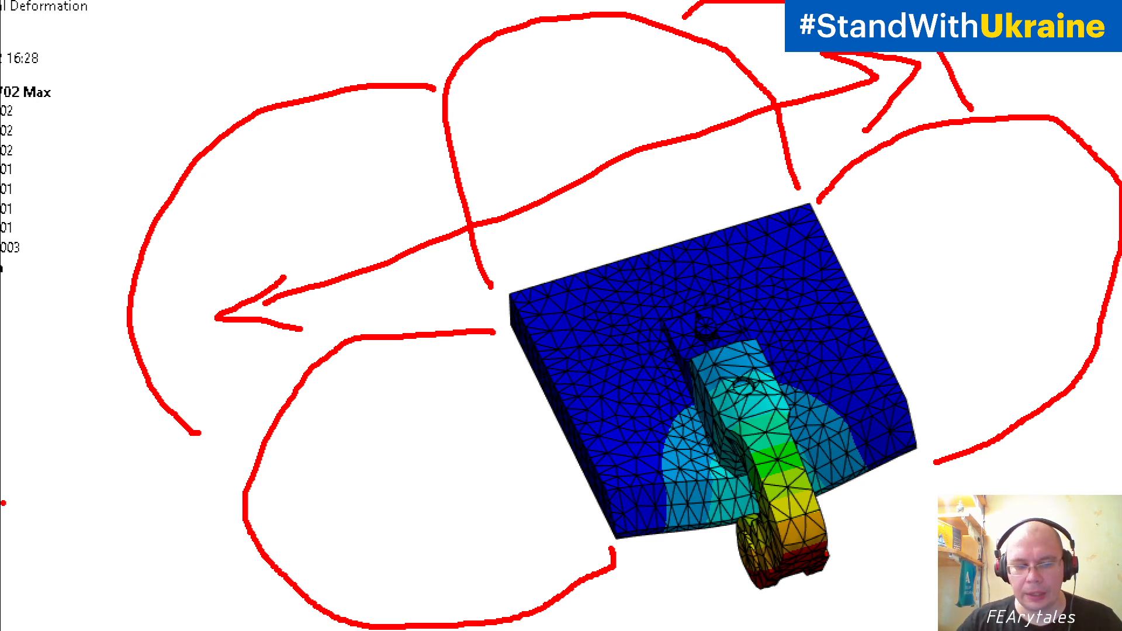
{"action": "key", "text": "Escape"}
Examine the first analysis's deformed plate from the front, side and underside, looking at its side faces and the bending near the bracket
{"action": "mouse_move", "coordinate": [659, 403]}
{"action": "left_mouse_down"}
{"action": "mouse_move", "coordinate": [657, 318]}
{"action": "mouse_move", "coordinate": [656, 331]}
{"action": "left_mouse_up"}
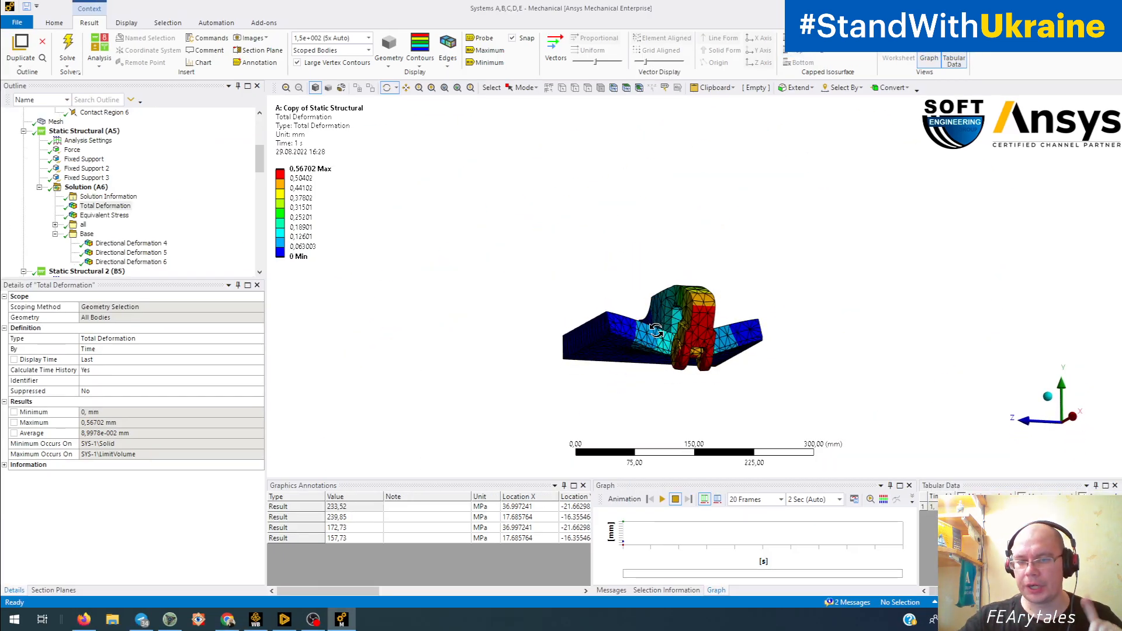
{"action": "left_click_drag", "start_coordinate": [635, 325], "coordinate": [604, 353]}
{"action": "scroll", "coordinate": [652, 335], "scroll_direction": "up", "scroll_amount": 3}
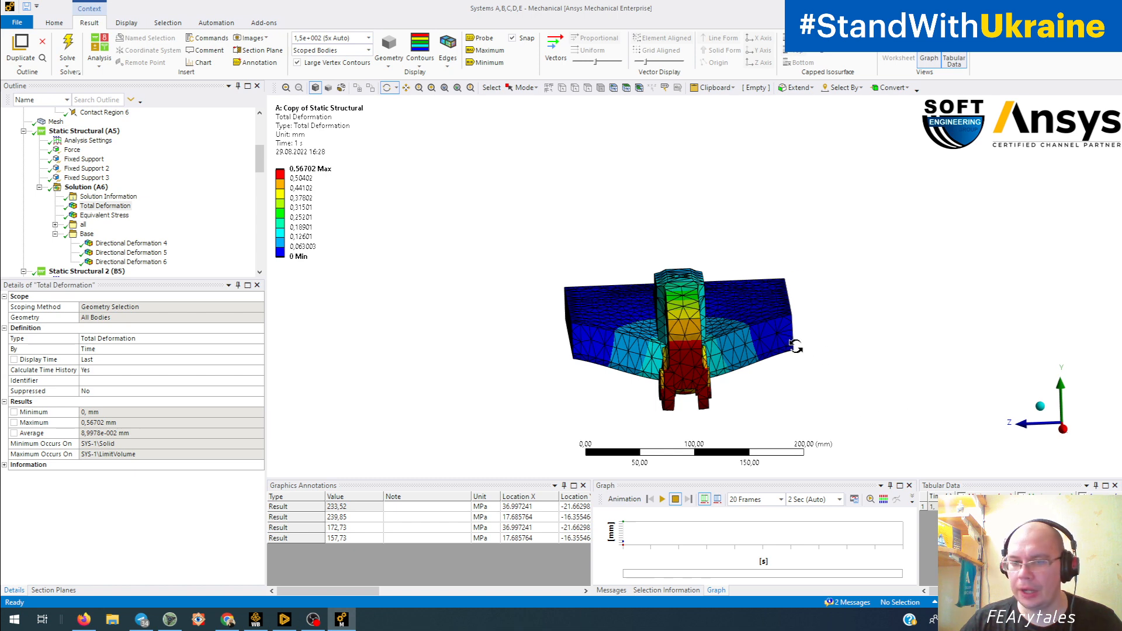
{"action": "left_click_drag", "start_coordinate": [795, 346], "coordinate": [783, 339]}
{"action": "left_click_drag", "start_coordinate": [735, 367], "coordinate": [526, 325]}
{"action": "left_click_drag", "start_coordinate": [578, 350], "coordinate": [784, 378]}
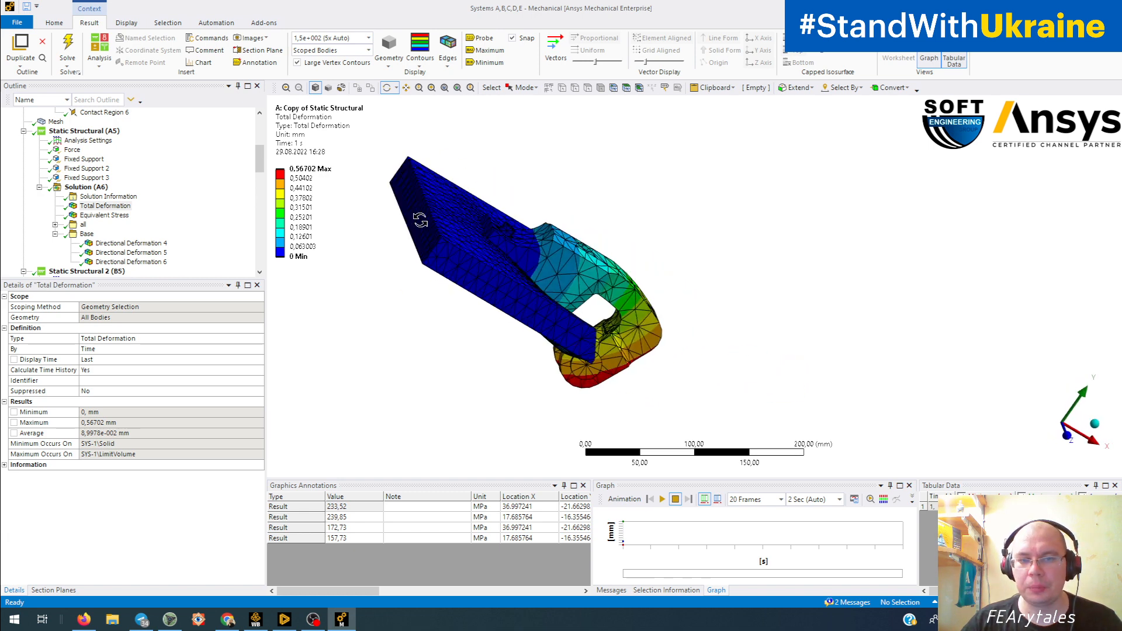
{"action": "left_click_drag", "start_coordinate": [453, 318], "coordinate": [476, 170]}
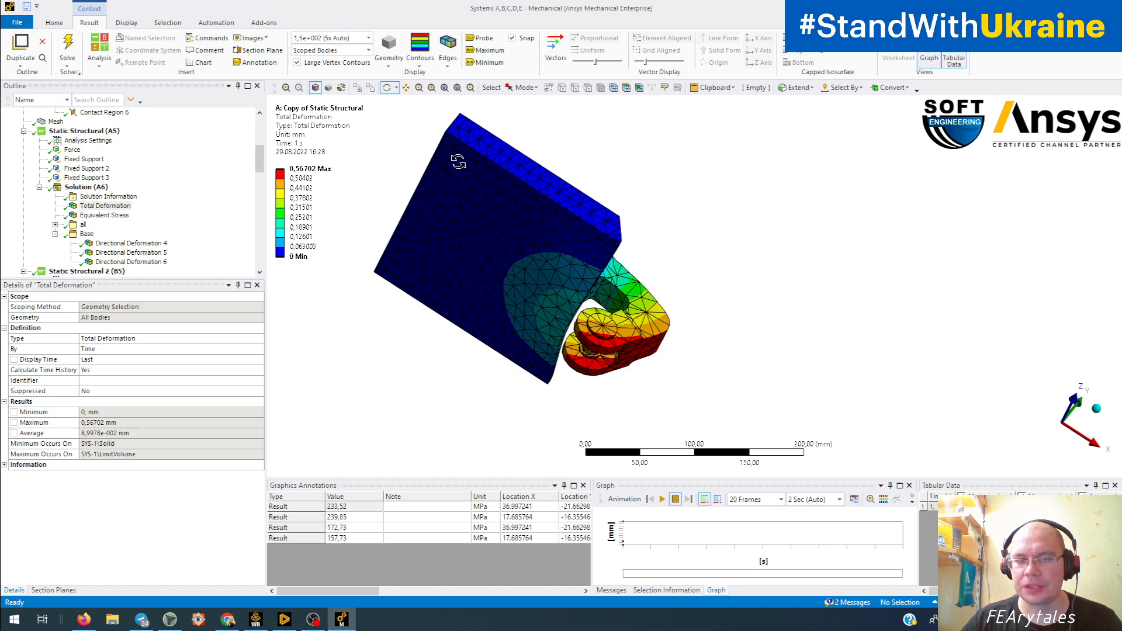
{"action": "left_click_drag", "start_coordinate": [597, 268], "coordinate": [400, 274]}
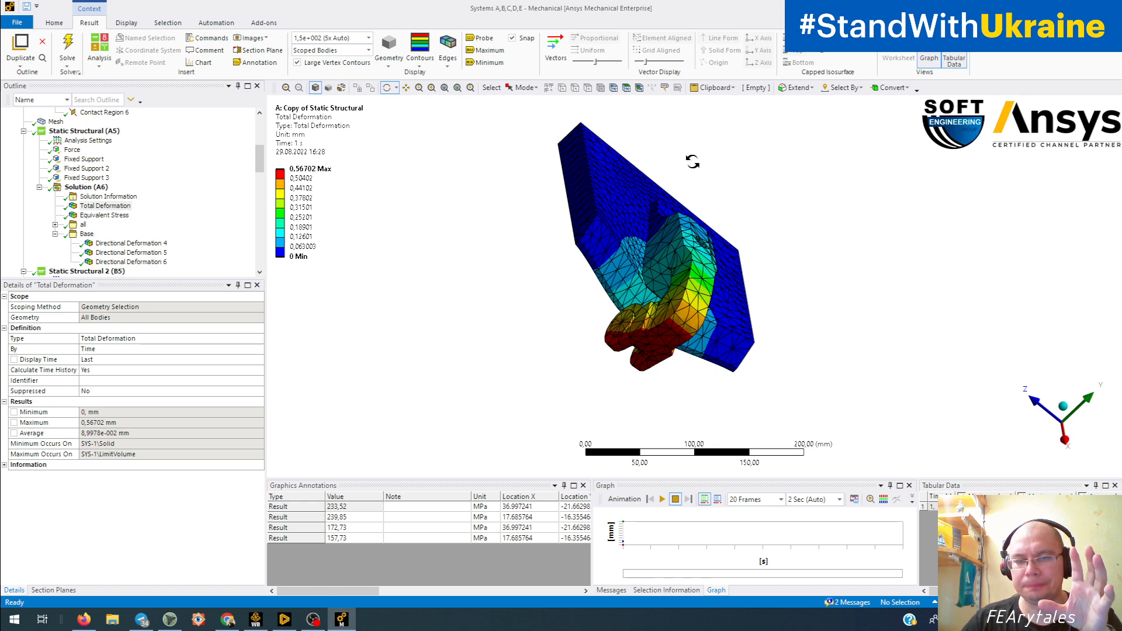
{"action": "left_click_drag", "start_coordinate": [692, 162], "coordinate": [666, 342]}
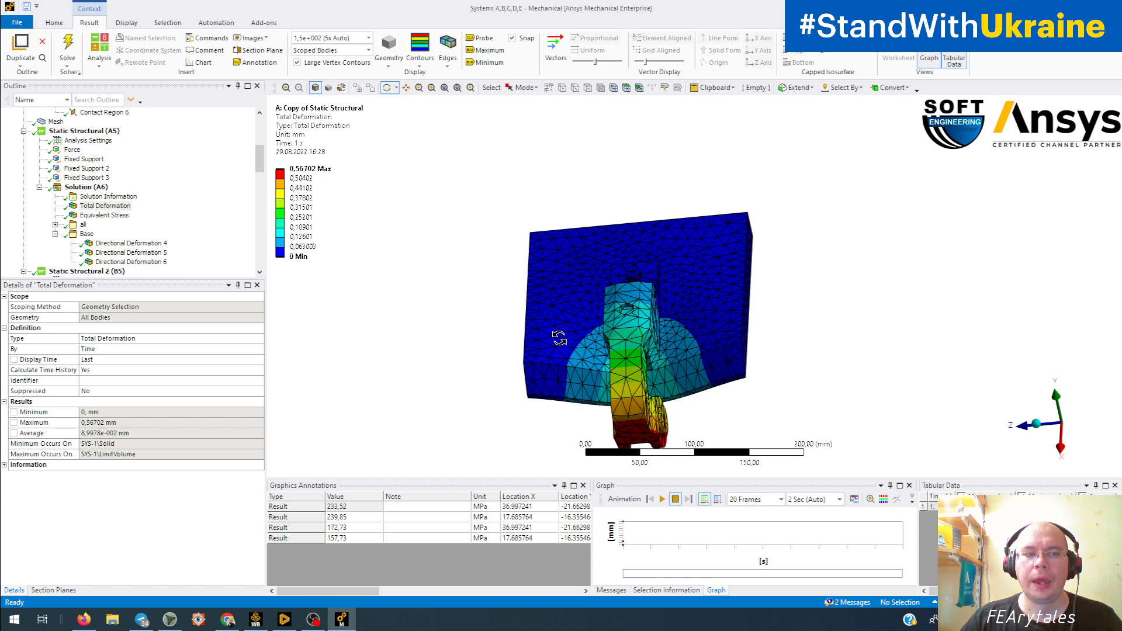
Display the Total Deformation of Static Structural 5 and view the plate's bending from the bracket's front
{"action": "left_click_drag", "start_coordinate": [259, 158], "coordinate": [259, 256]}
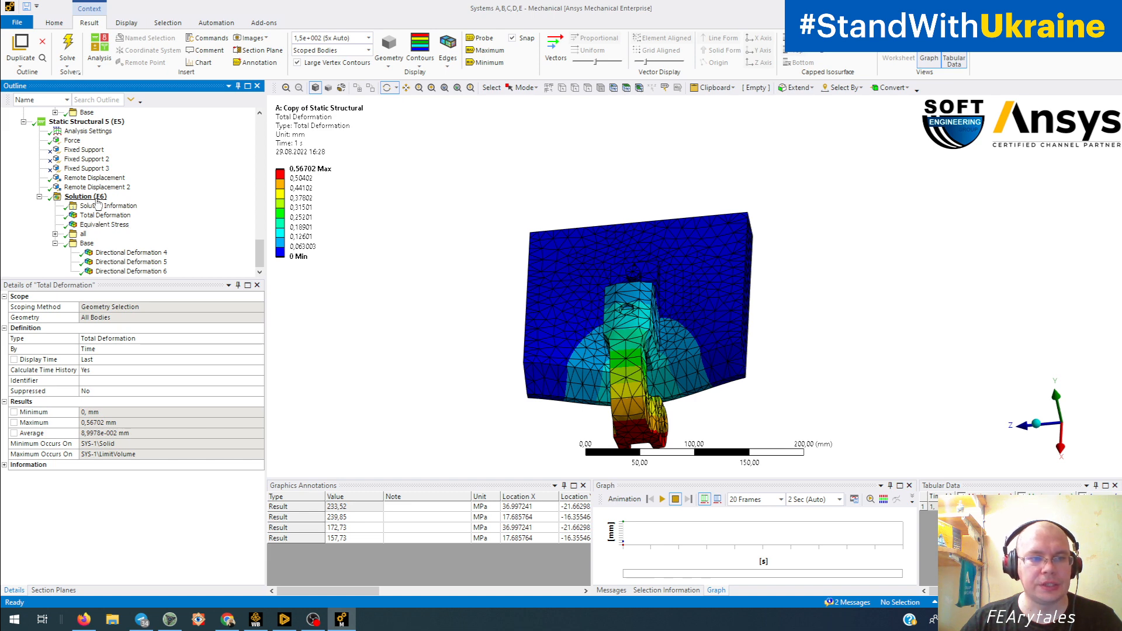
{"action": "left_click", "coordinate": [106, 215]}
{"action": "left_click_drag", "start_coordinate": [765, 279], "coordinate": [721, 339]}
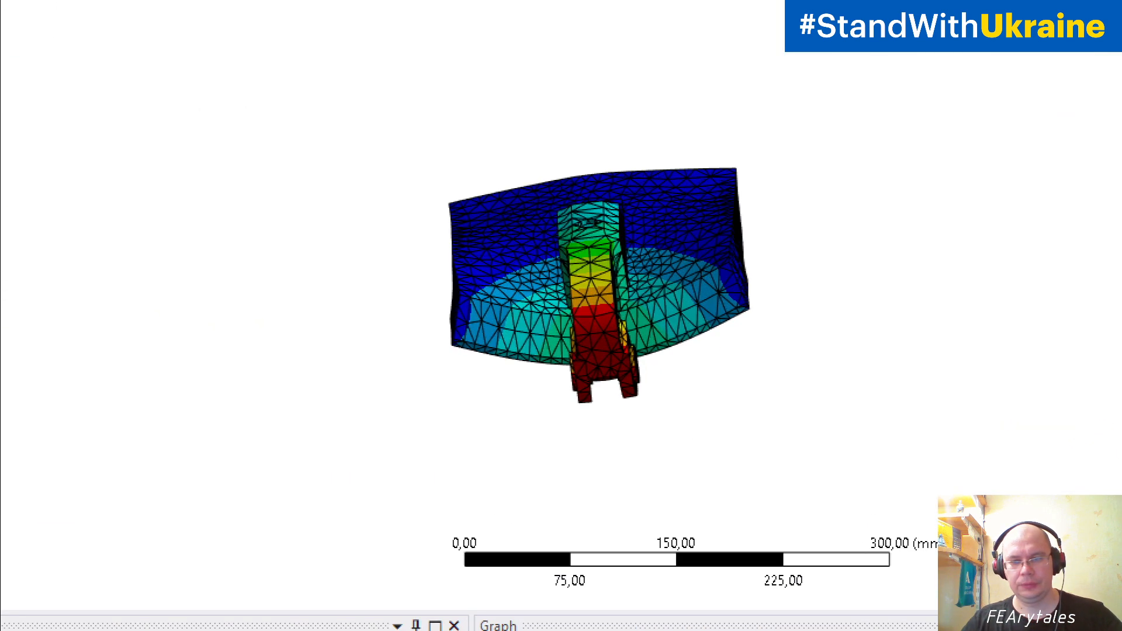
Draw red freehand lines extending the plate's edges outward on both sides, with dots and a box marking a distant support on one side
{"action": "left_click_drag", "start_coordinate": [454, 354], "coordinate": [145, 379]}
{"action": "left_click_drag", "start_coordinate": [471, 291], "coordinate": [107, 319]}
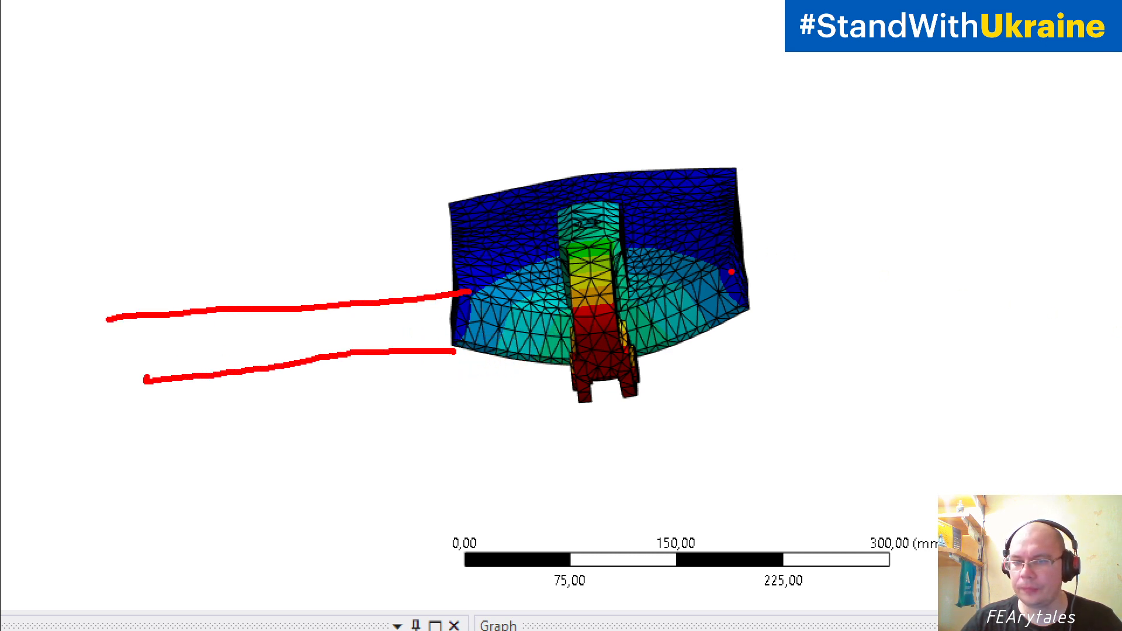
{"action": "left_click_drag", "start_coordinate": [730, 264], "coordinate": [1043, 187]}
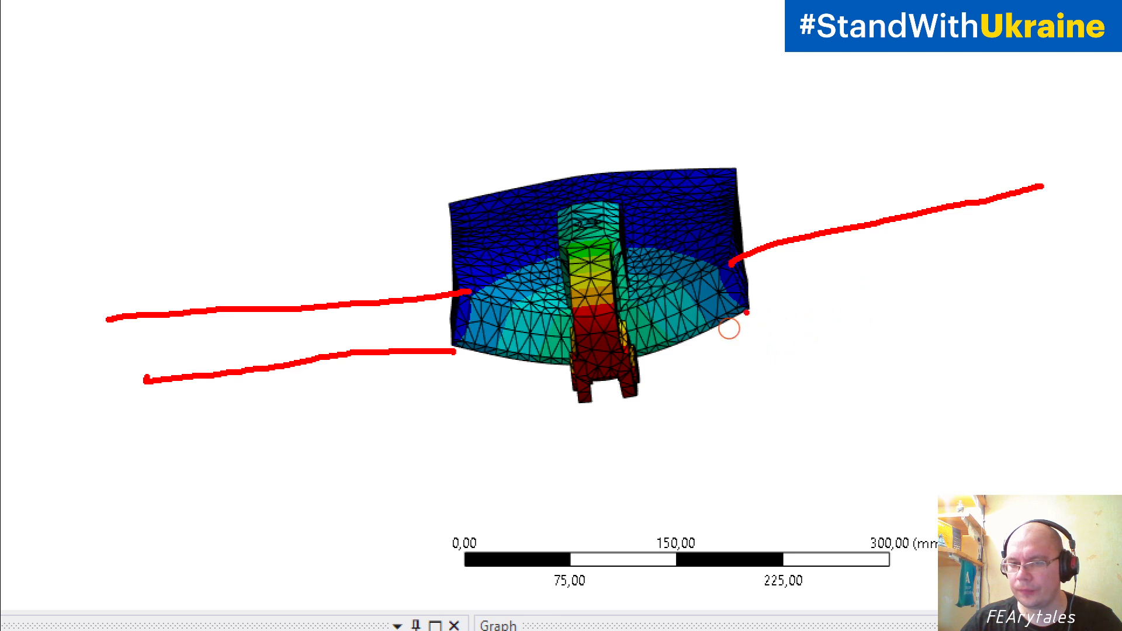
{"action": "left_click_drag", "start_coordinate": [747, 313], "coordinate": [1028, 279]}
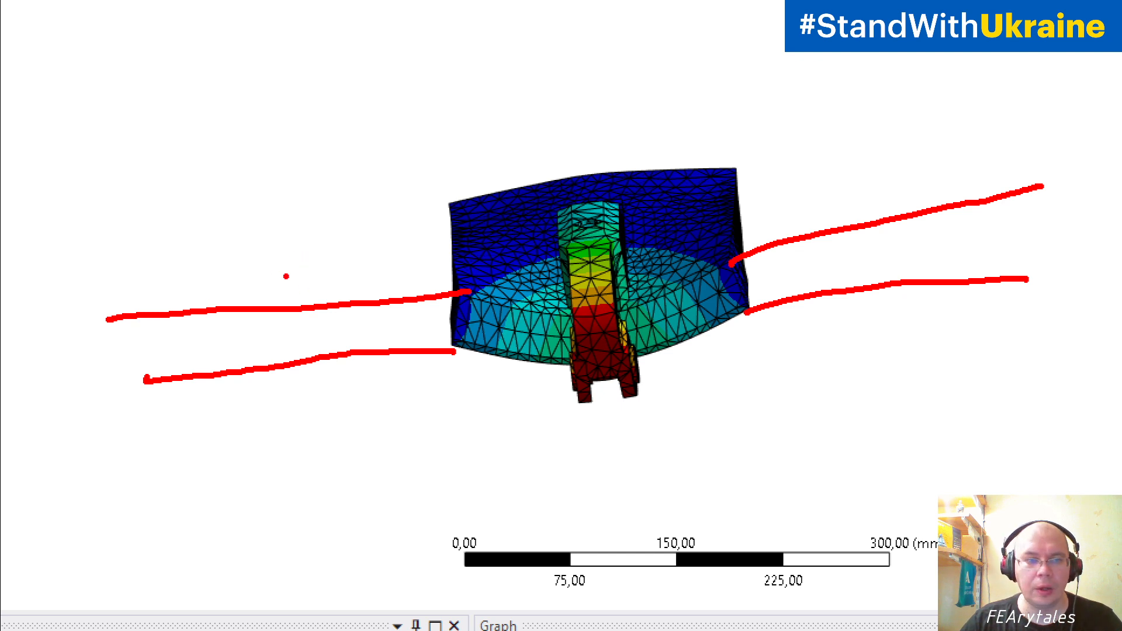
{"action": "left_click", "coordinate": [172, 270]}
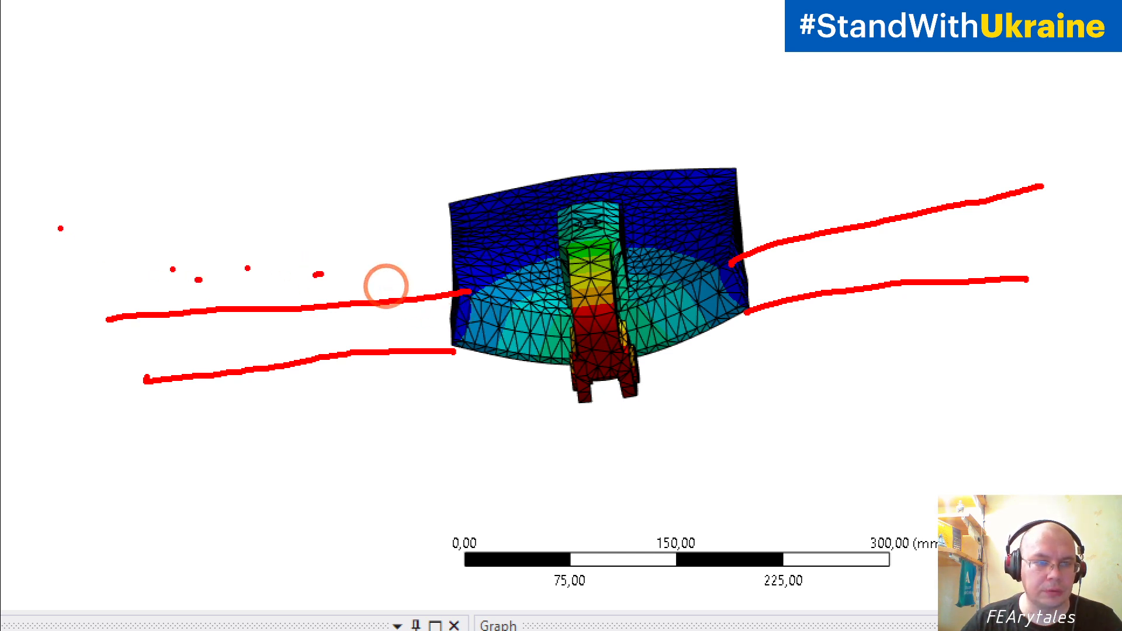
{"action": "mouse_move", "coordinate": [60, 228]}
{"action": "left_mouse_down"}
{"action": "mouse_move", "coordinate": [114, 297]}
{"action": "mouse_move", "coordinate": [133, 205]}
{"action": "mouse_move", "coordinate": [56, 206]}
{"action": "mouse_move", "coordinate": [53, 235]}
{"action": "left_mouse_up"}
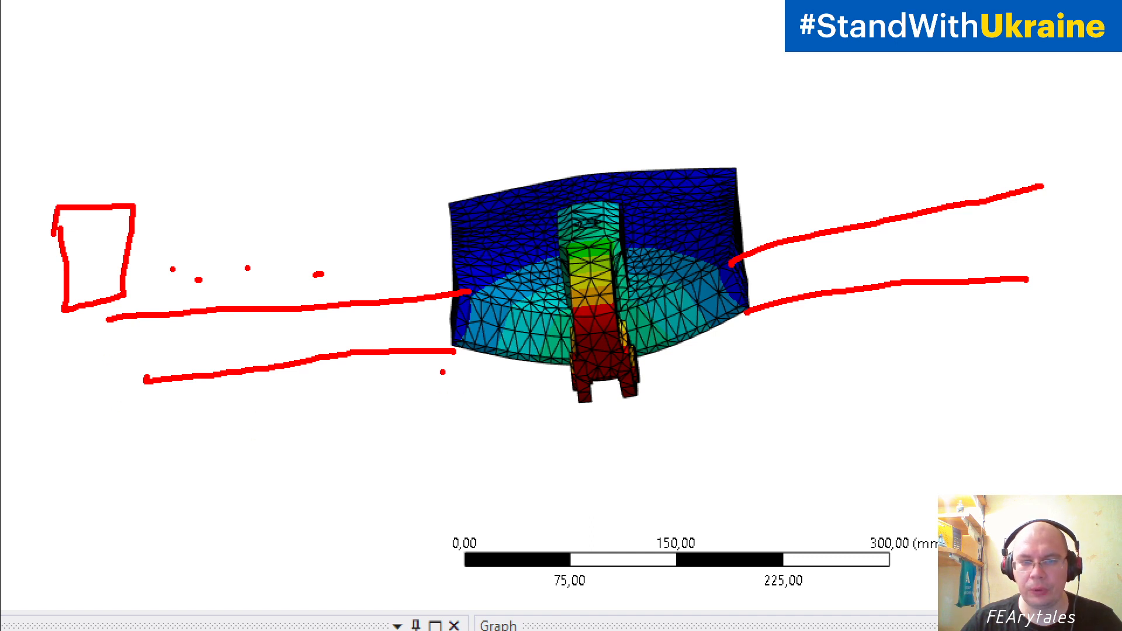
Bracket the plate's width with the label l, mark the adjacent extension with a double-headed arrow labelled 3L, and leave the annotation
{"action": "mouse_move", "coordinate": [445, 365]}
{"action": "left_mouse_down"}
{"action": "mouse_move", "coordinate": [787, 452]}
{"action": "mouse_move", "coordinate": [778, 366]}
{"action": "left_mouse_up"}
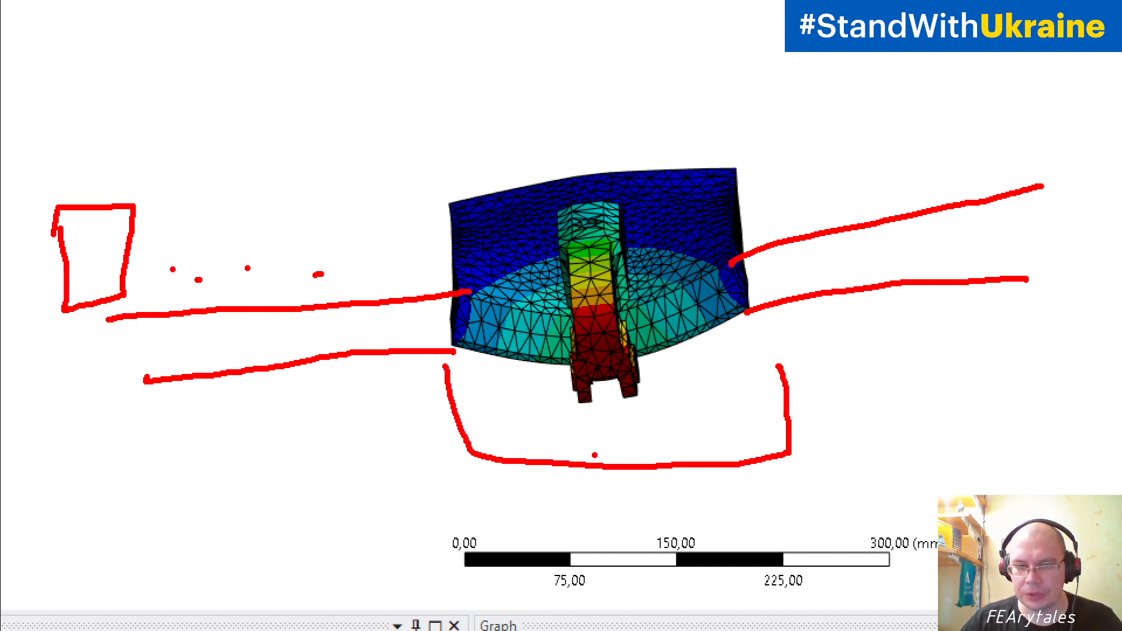
{"action": "mouse_move", "coordinate": [597, 459]}
{"action": "left_mouse_down"}
{"action": "mouse_move", "coordinate": [619, 425]}
{"action": "mouse_move", "coordinate": [600, 467]}
{"action": "mouse_move", "coordinate": [630, 456]}
{"action": "left_mouse_up"}
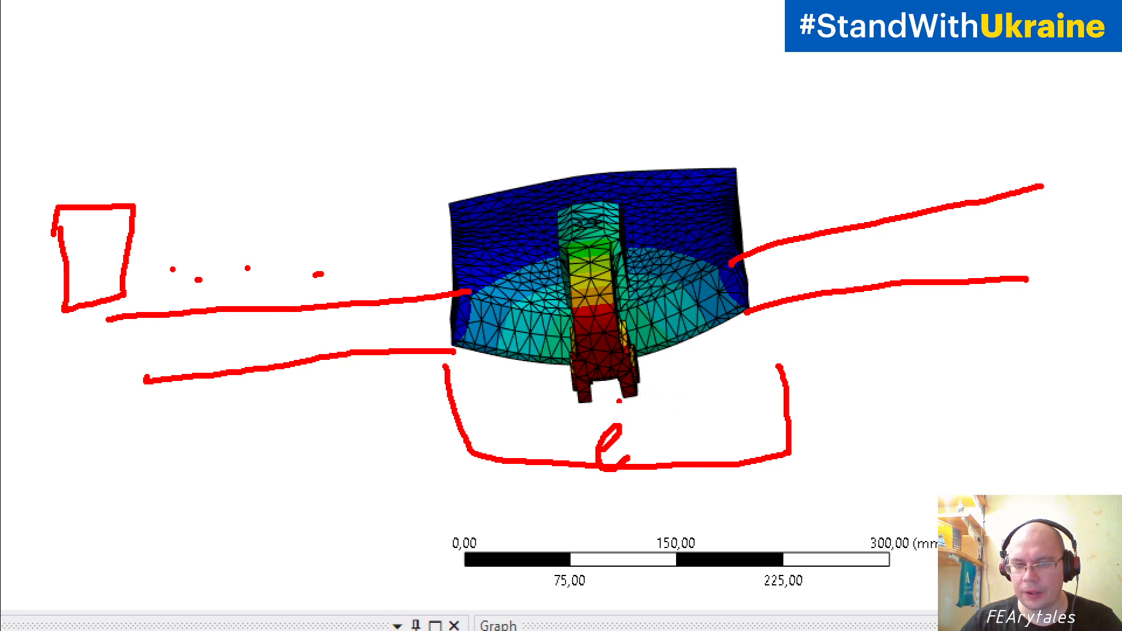
{"action": "mouse_move", "coordinate": [155, 308]}
{"action": "left_mouse_down"}
{"action": "mouse_move", "coordinate": [200, 450]}
{"action": "mouse_move", "coordinate": [467, 453]}
{"action": "left_mouse_up"}
{"action": "mouse_move", "coordinate": [440, 437]}
{"action": "left_mouse_down"}
{"action": "mouse_move", "coordinate": [466, 451]}
{"action": "mouse_move", "coordinate": [416, 476]}
{"action": "left_mouse_up"}
{"action": "mouse_move", "coordinate": [234, 447]}
{"action": "left_mouse_down"}
{"action": "mouse_move", "coordinate": [190, 470]}
{"action": "mouse_move", "coordinate": [290, 496]}
{"action": "left_mouse_up"}
{"action": "mouse_move", "coordinate": [266, 416]}
{"action": "left_mouse_down"}
{"action": "mouse_move", "coordinate": [275, 387]}
{"action": "mouse_move", "coordinate": [298, 431]}
{"action": "mouse_move", "coordinate": [267, 450]}
{"action": "left_mouse_up"}
{"action": "left_click", "coordinate": [322, 417]}
{"action": "left_click_drag", "start_coordinate": [325, 397], "coordinate": [365, 438]}
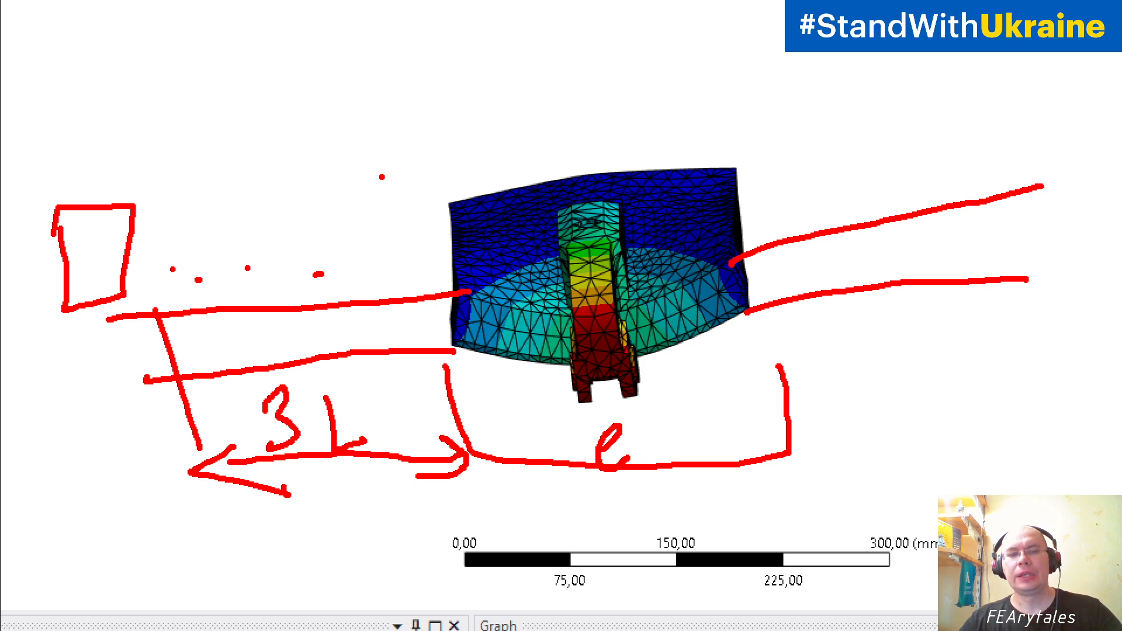
{"action": "key", "text": "Escape"}
Examine the deformed plate and bracket of Static Structural 5 from the side and front, looking at the side faces and the bending
{"action": "left_click_drag", "start_coordinate": [683, 309], "coordinate": [801, 305]}
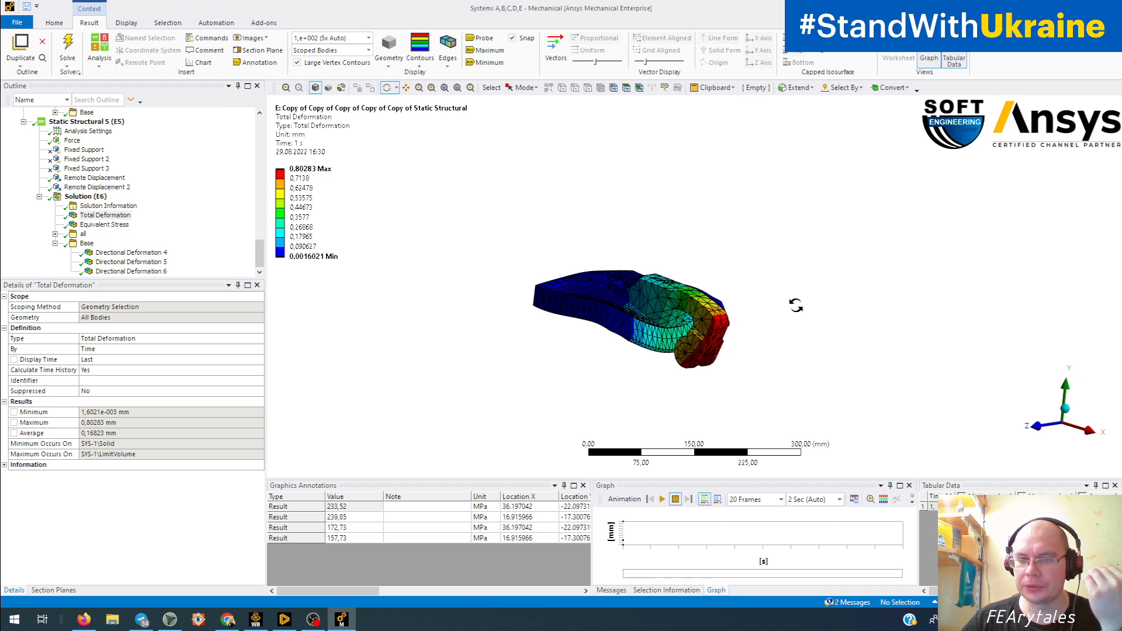
{"action": "left_click_drag", "start_coordinate": [680, 338], "coordinate": [596, 368]}
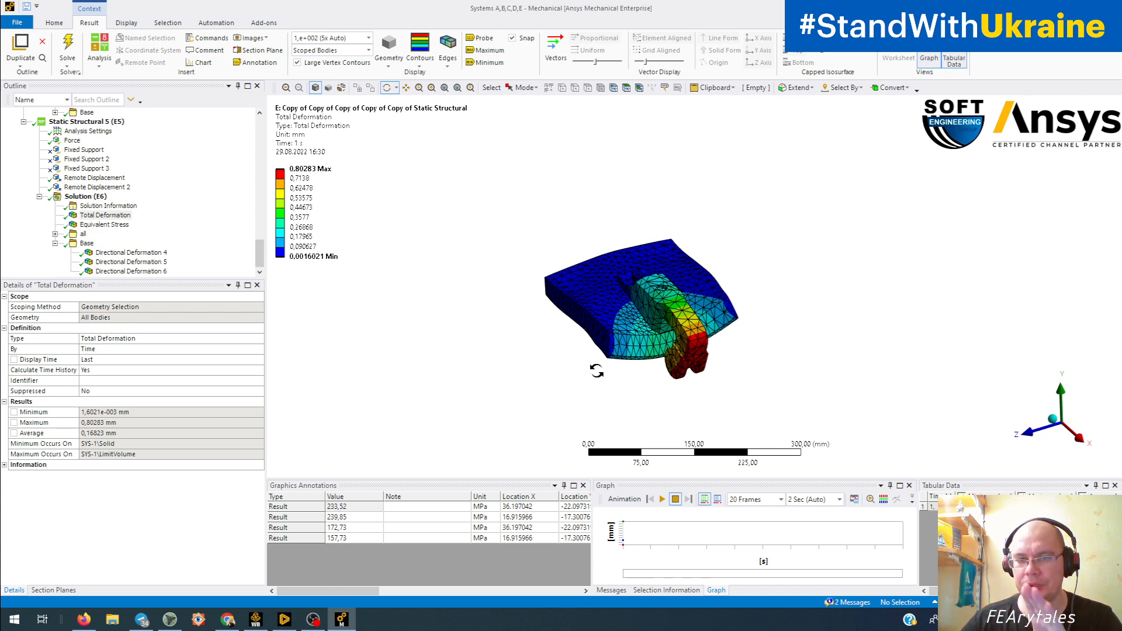
{"action": "left_click_drag", "start_coordinate": [690, 295], "coordinate": [747, 313]}
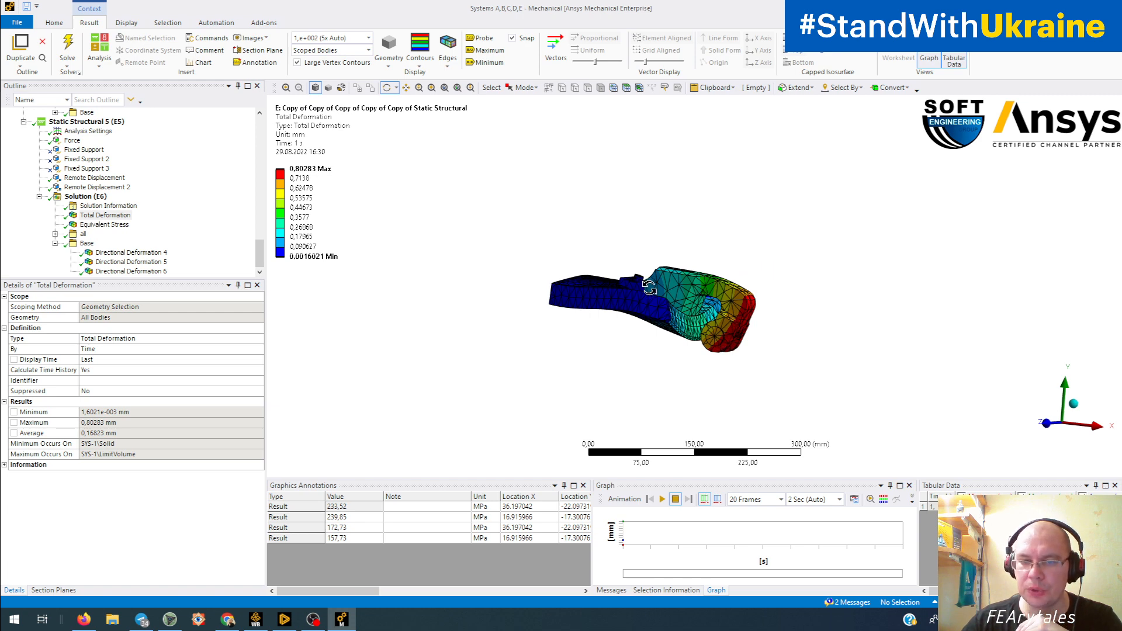
{"action": "left_click_drag", "start_coordinate": [647, 285], "coordinate": [732, 275]}
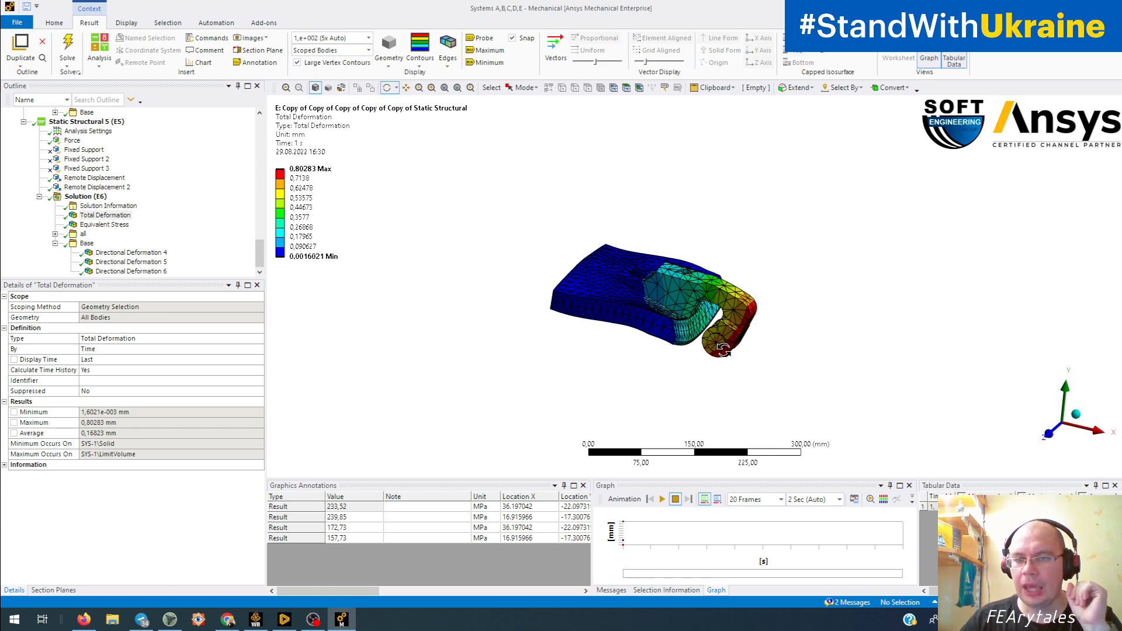
{"action": "left_click_drag", "start_coordinate": [665, 352], "coordinate": [738, 392]}
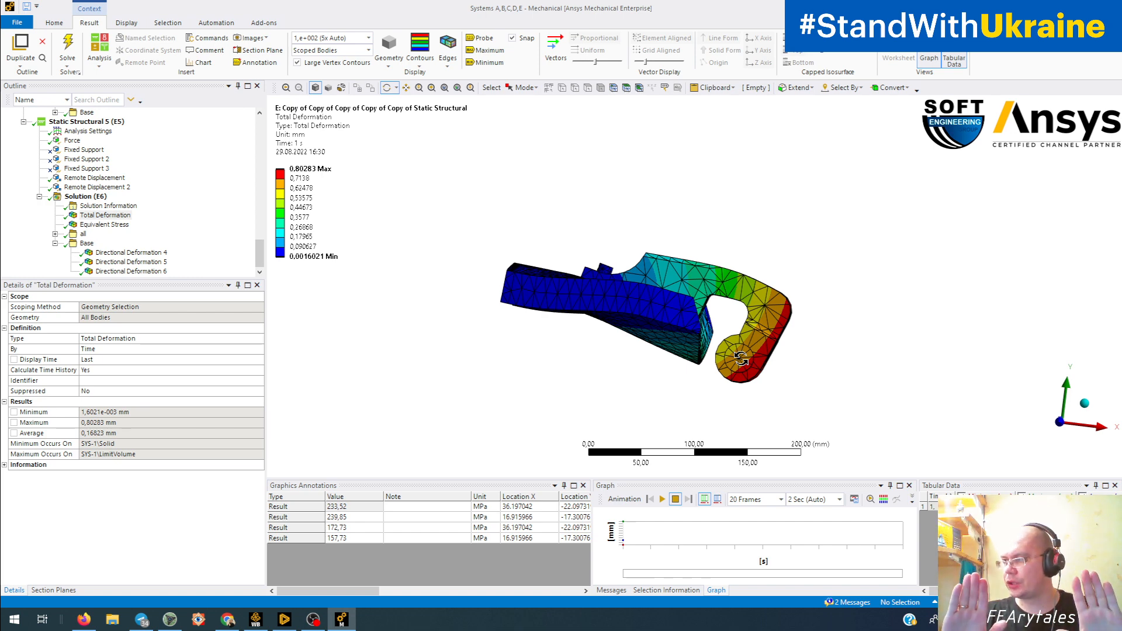
{"action": "left_click_drag", "start_coordinate": [740, 358], "coordinate": [561, 352]}
{"action": "left_click_drag", "start_coordinate": [674, 216], "coordinate": [647, 237]}
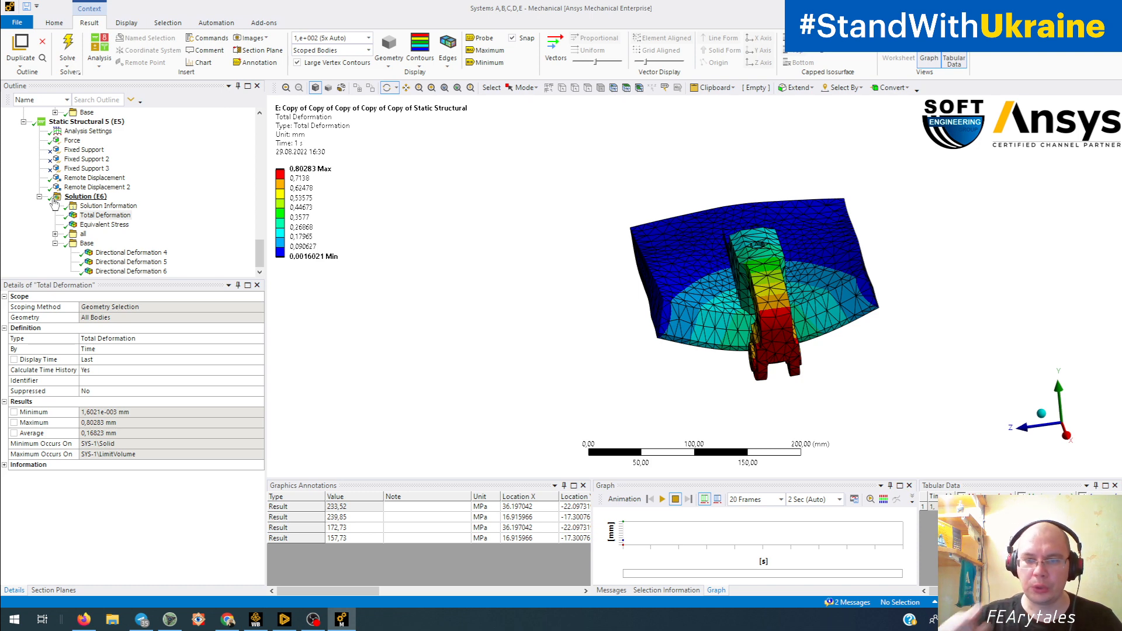
{"action": "left_click_drag", "start_coordinate": [388, 292], "coordinate": [566, 211]}
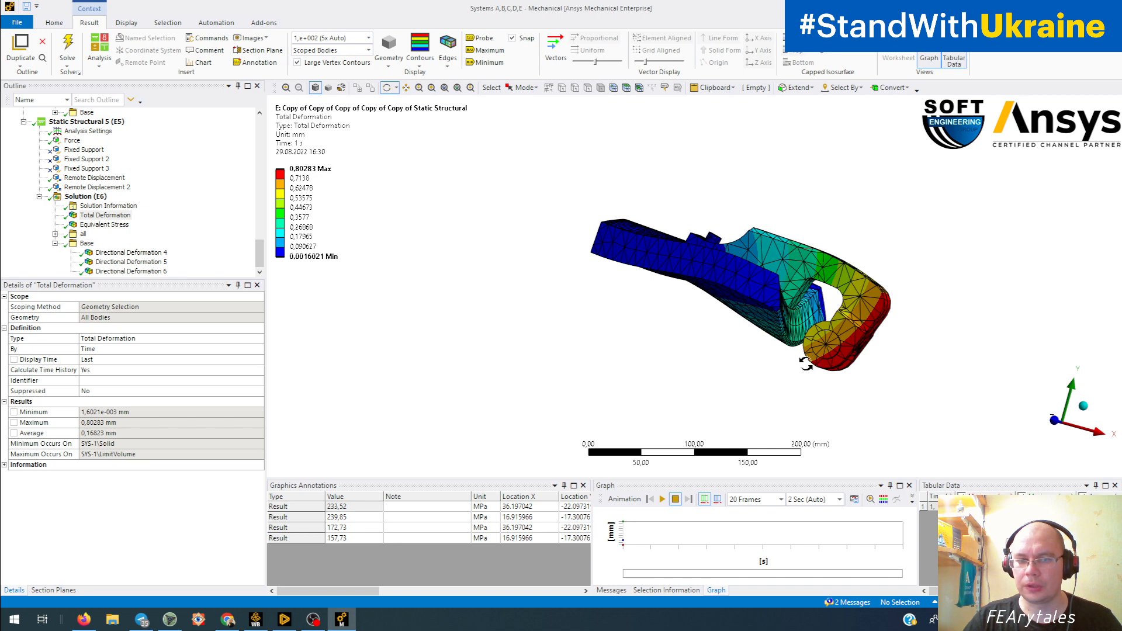
Display the Total Deformation of Static Structural 4 and of Static Structural 3, and view the latter's plate from the side and bracket end
{"action": "left_click_drag", "start_coordinate": [260, 262], "coordinate": [261, 242]}
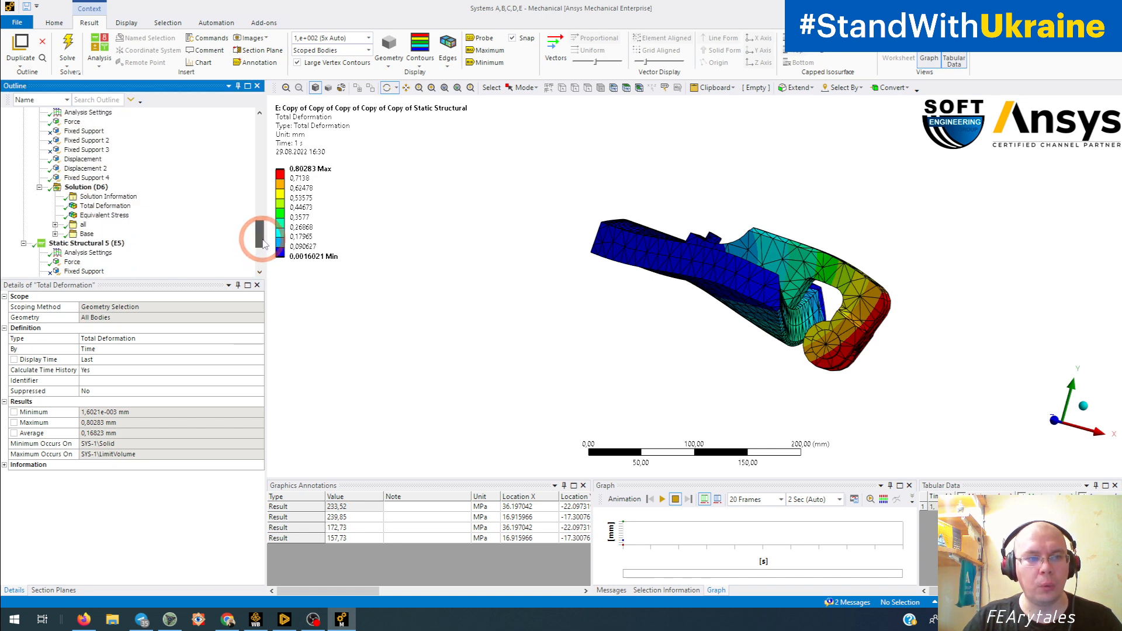
{"action": "left_click", "coordinate": [108, 206]}
{"action": "scroll", "coordinate": [124, 226], "scroll_direction": "up", "scroll_amount": 4}
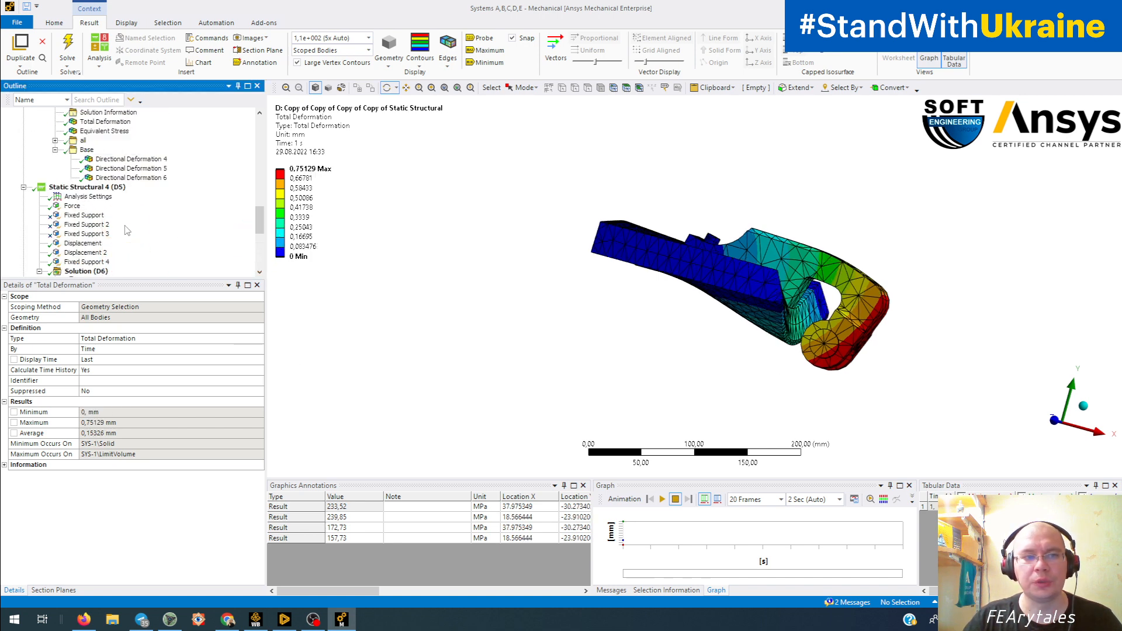
{"action": "left_click", "coordinate": [108, 150]}
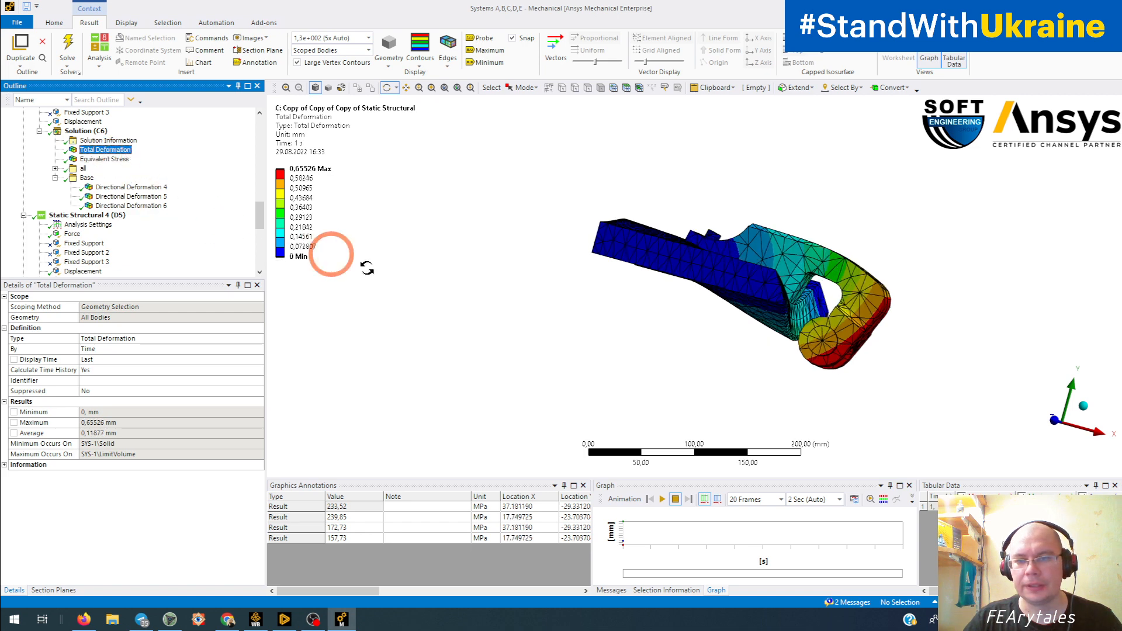
{"action": "left_click_drag", "start_coordinate": [328, 253], "coordinate": [511, 305]}
{"action": "scroll", "coordinate": [105, 173], "scroll_direction": "up", "scroll_amount": 2}
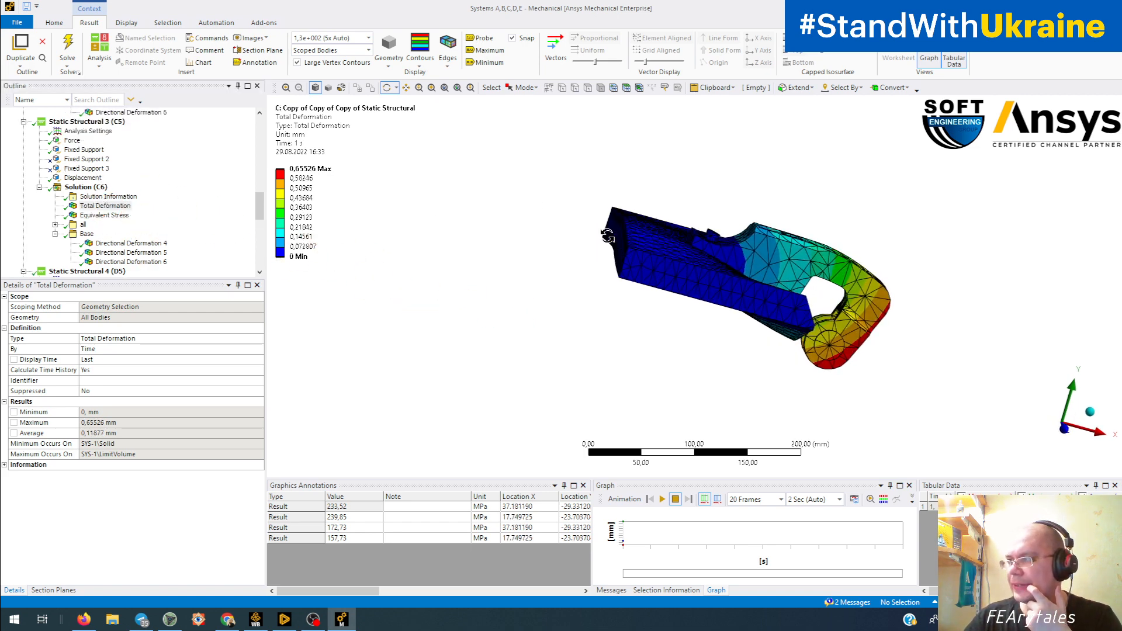
{"action": "left_click_drag", "start_coordinate": [719, 244], "coordinate": [536, 281]}
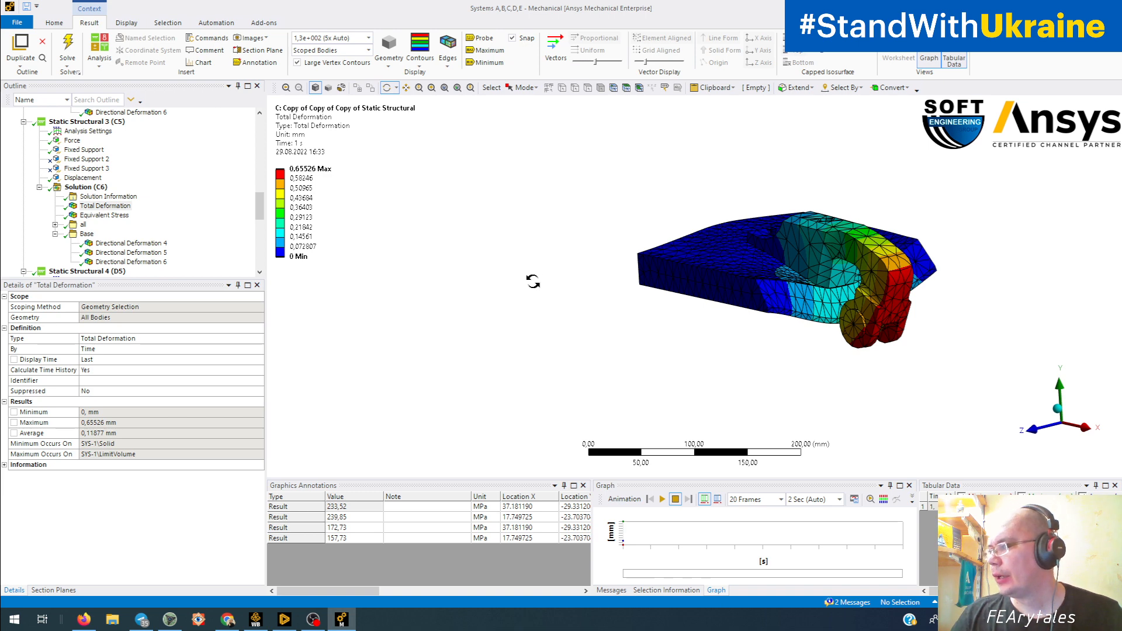
{"action": "left_click_drag", "start_coordinate": [528, 282], "coordinate": [495, 316]}
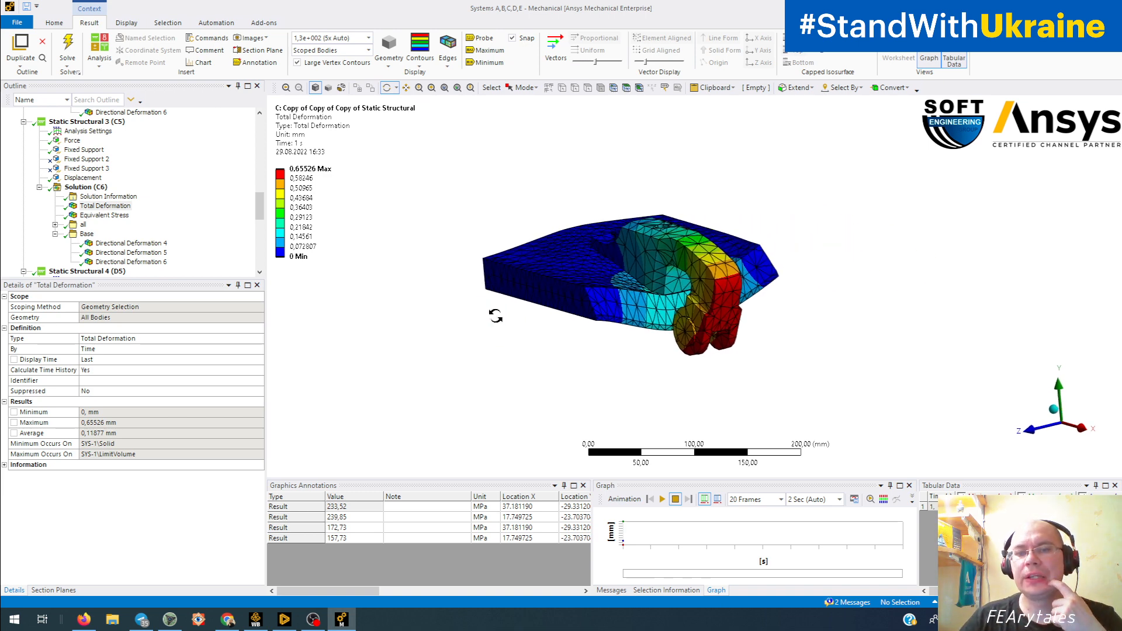